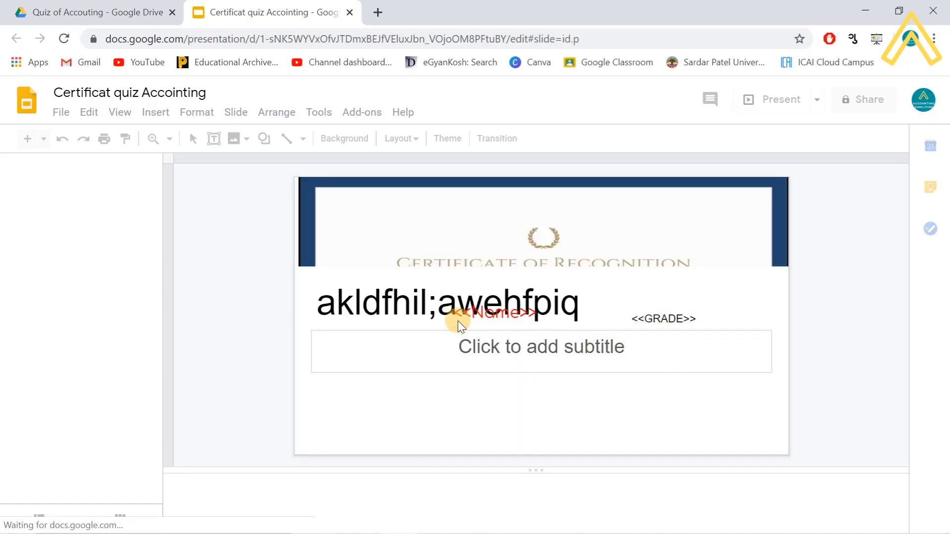
- Close the certificate presentation and return to the Quiz of Accouting folder in Drive
{"action": "left_click", "coordinate": [367, 308]}
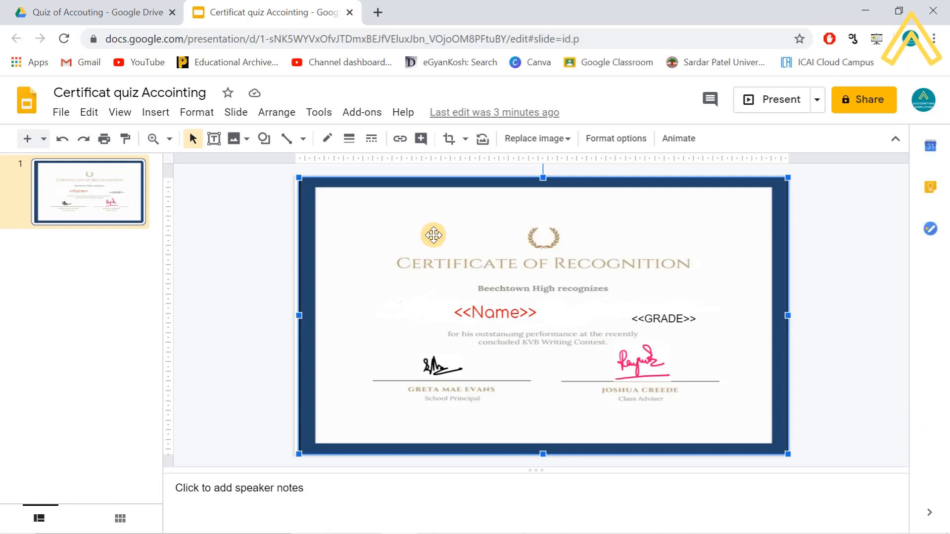
{"action": "left_click", "coordinate": [351, 13]}
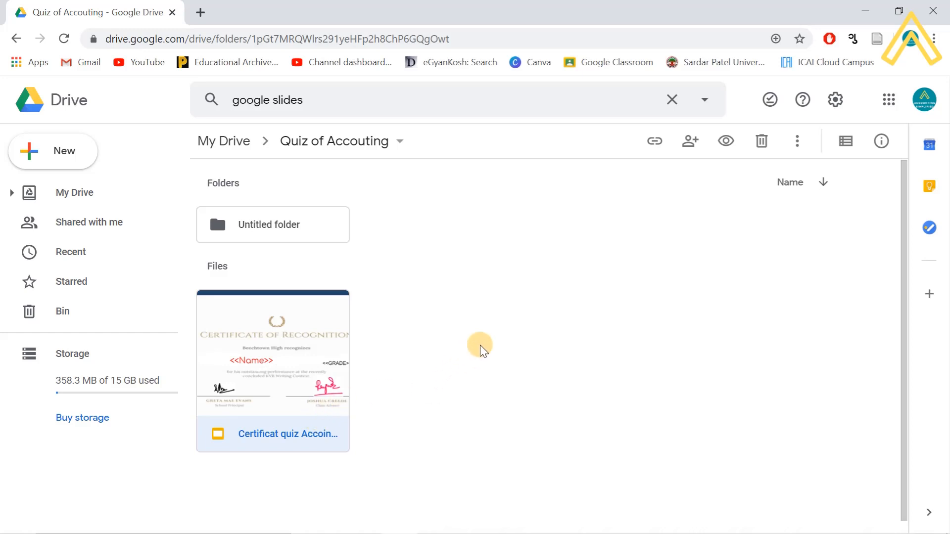
- Create a blank Google Form from New > More in the Quiz of Accouting folder
{"action": "right_click", "coordinate": [510, 303]}
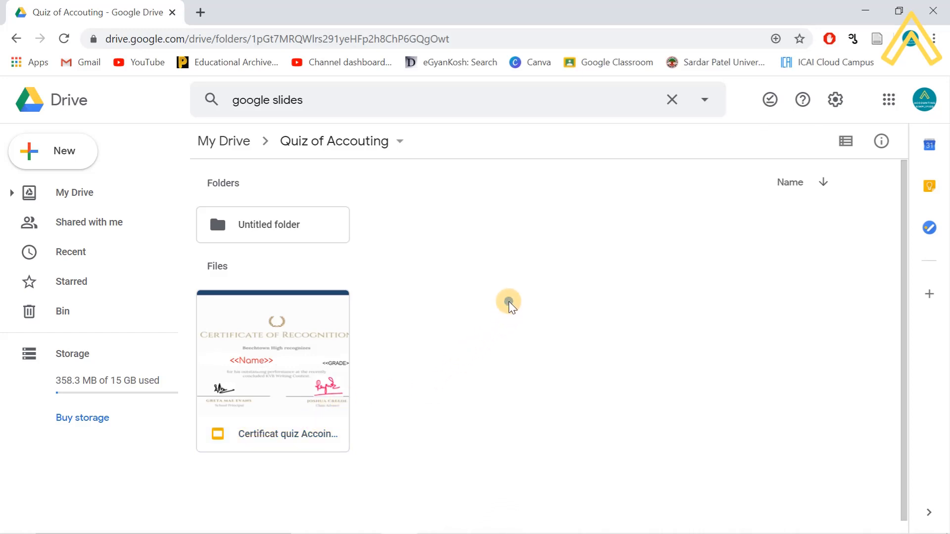
{"action": "left_click", "coordinate": [476, 279]}
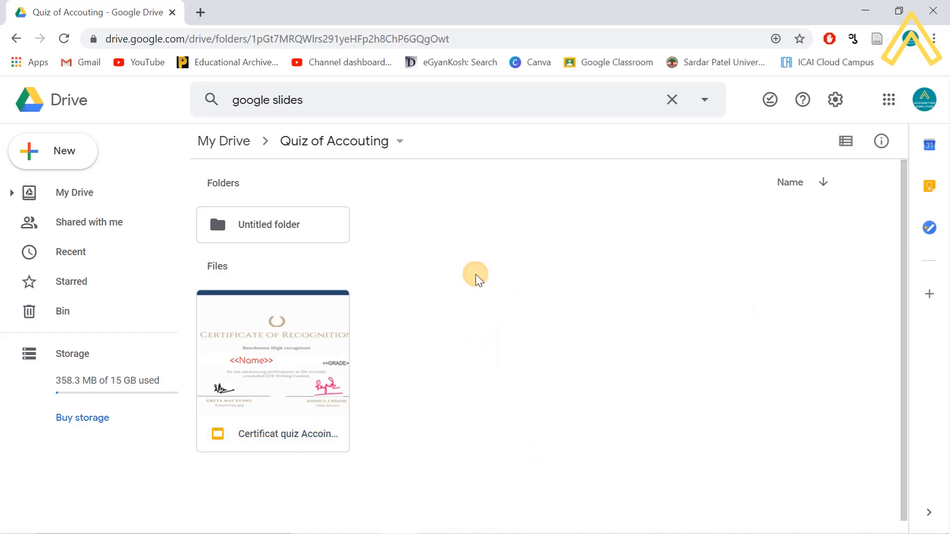
{"action": "left_click", "coordinate": [68, 149]}
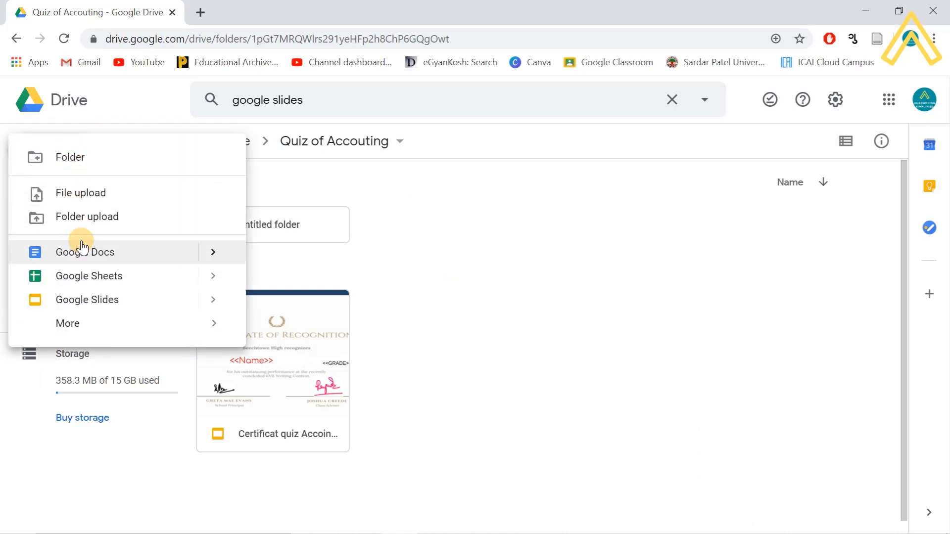
{"action": "mouse_move", "coordinate": [70, 328]}
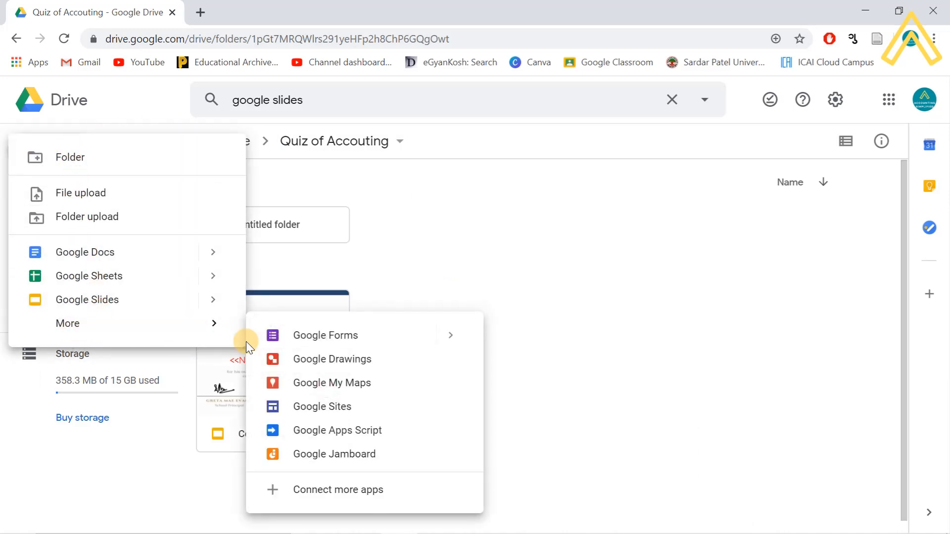
{"action": "left_click", "coordinate": [327, 340]}
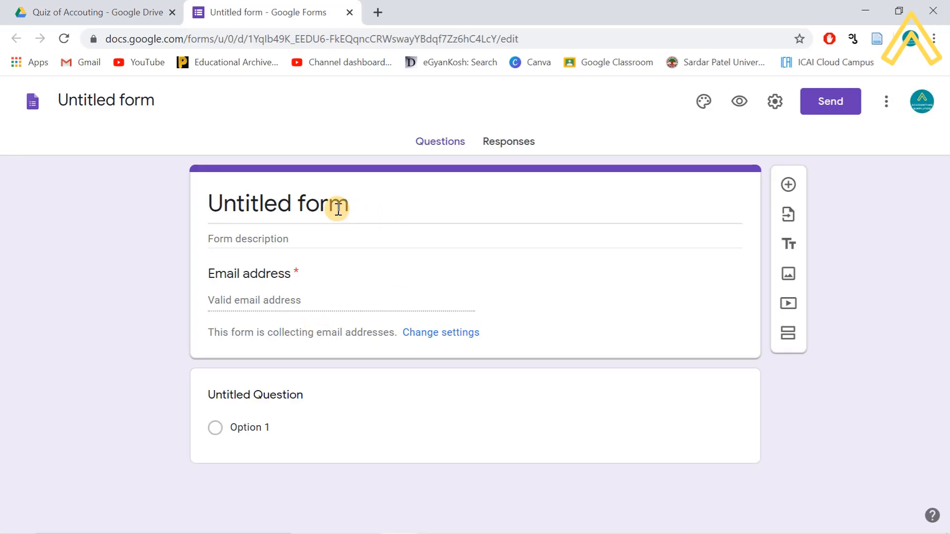
- Rename the untitled form to 'Quiz of Accounting May 2020', fixing the spelling of Accounting
{"action": "left_click", "coordinate": [142, 101]}
{"action": "type", "text": "Qi"}
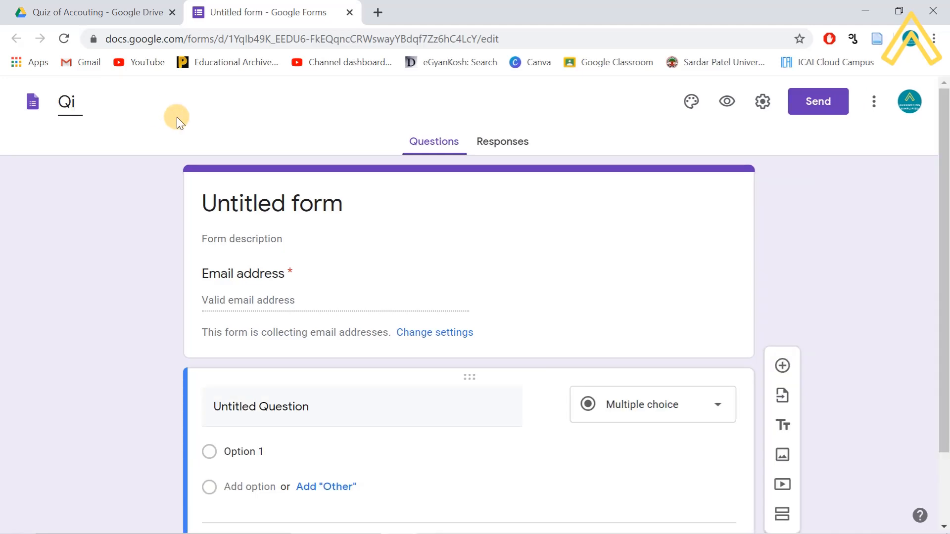
{"action": "key", "text": "BackSpace"}
{"action": "type", "text": "ui"}
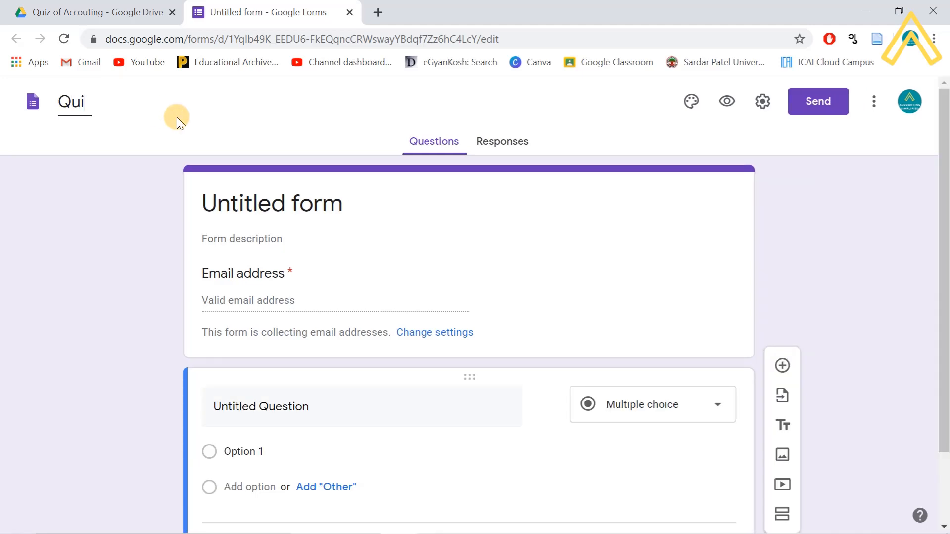
{"action": "type", "text": "z of Acco"}
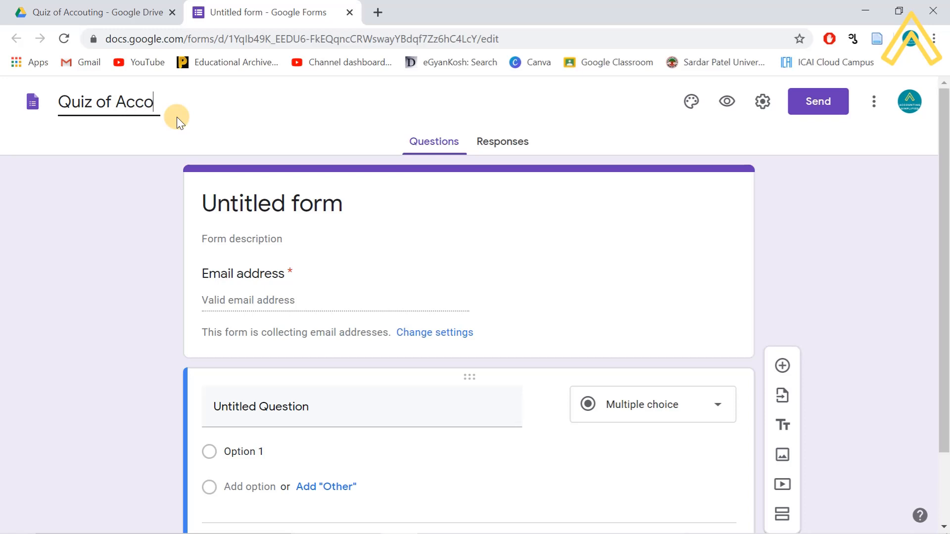
{"action": "type", "text": "utning Dec"}
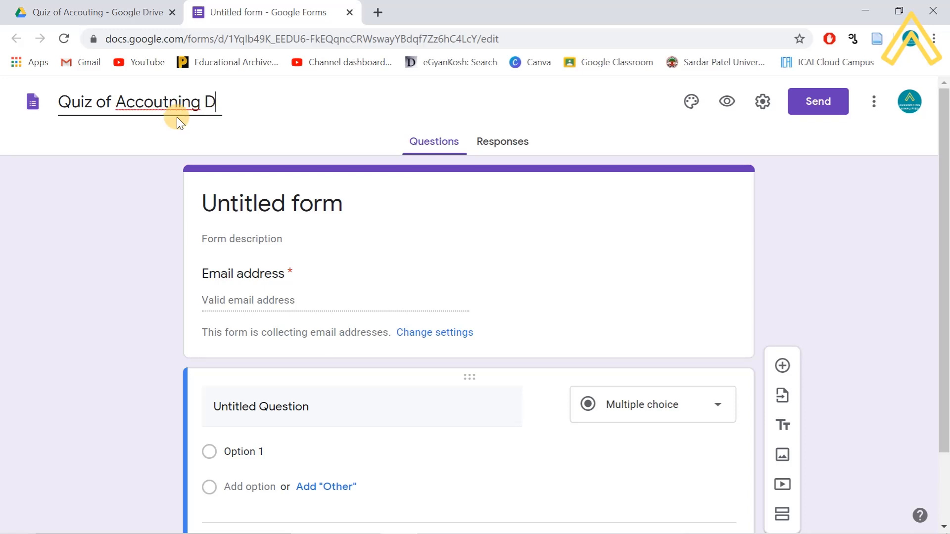
{"action": "key", "text": "BackSpace"}
{"action": "key", "text": "BackSpace"}
{"action": "key", "text": "BackSpace"}
{"action": "key", "text": "BackSpace"}
{"action": "type", "text": "May"}
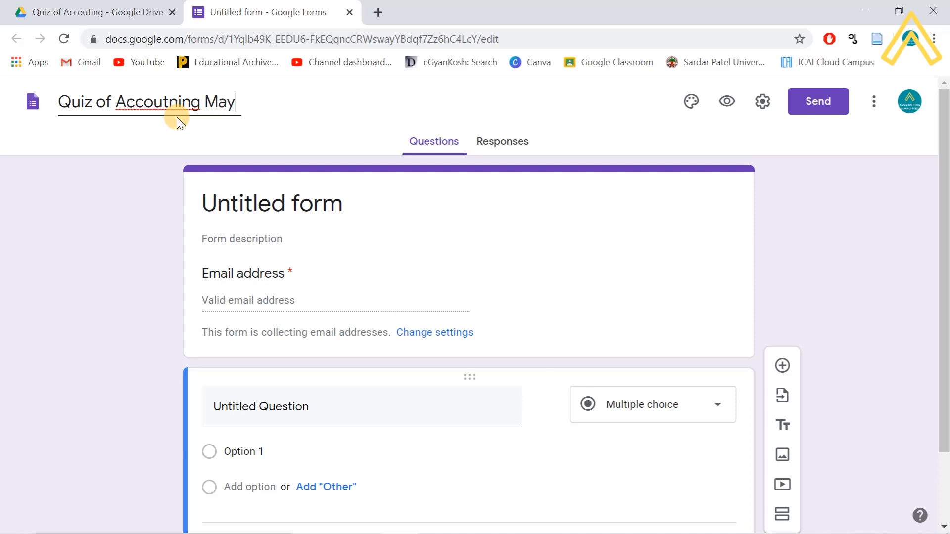
{"action": "type", "text": " 2020"}
{"action": "right_click", "coordinate": [157, 102]}
{"action": "left_click", "coordinate": [172, 115]}
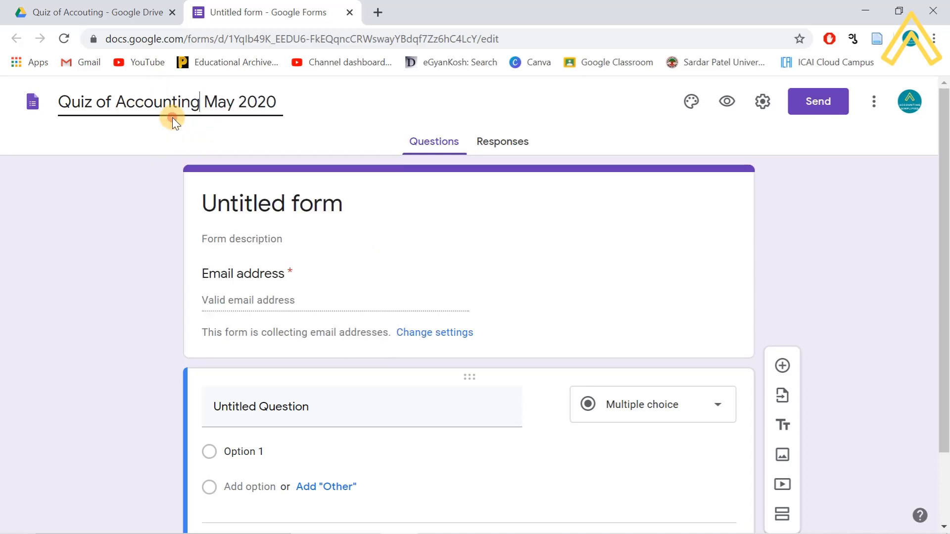
{"action": "left_click", "coordinate": [215, 97]}
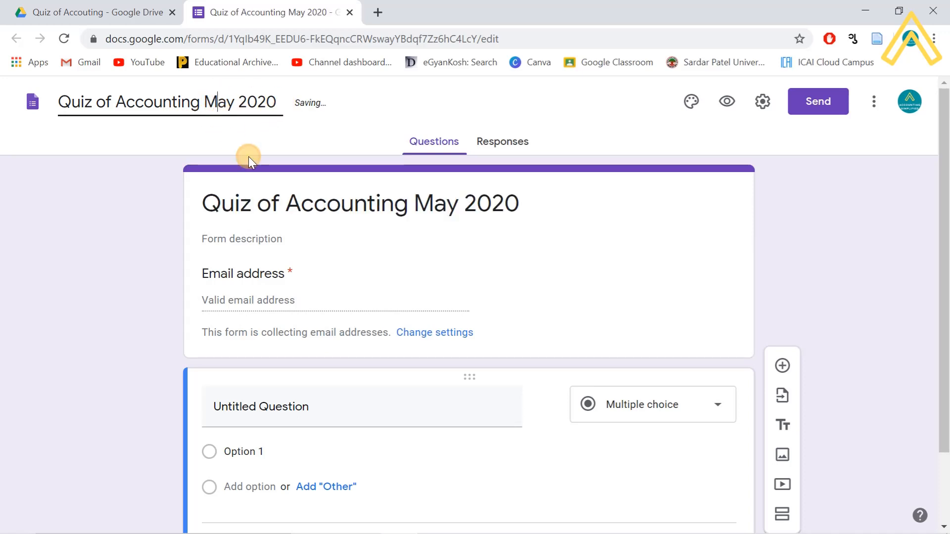
{"action": "left_click", "coordinate": [371, 211]}
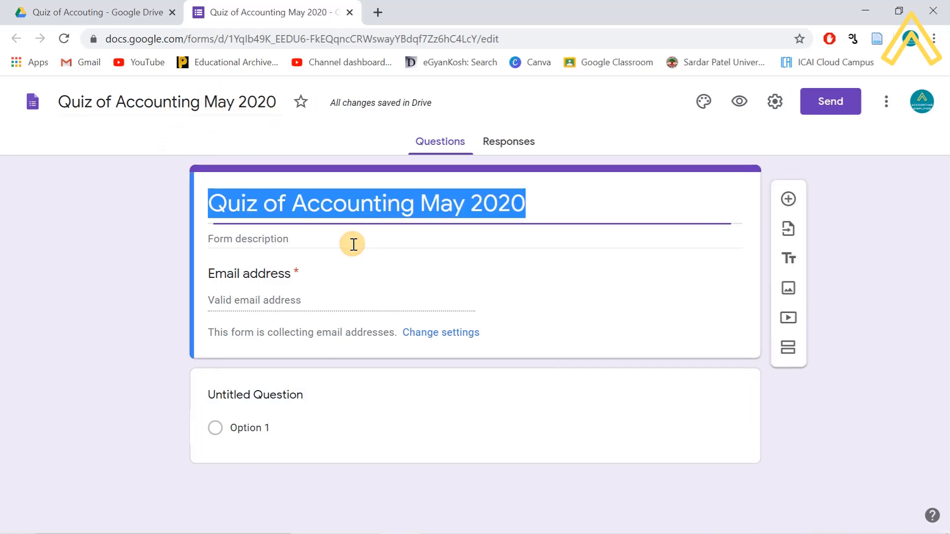
{"action": "left_click", "coordinate": [268, 295]}
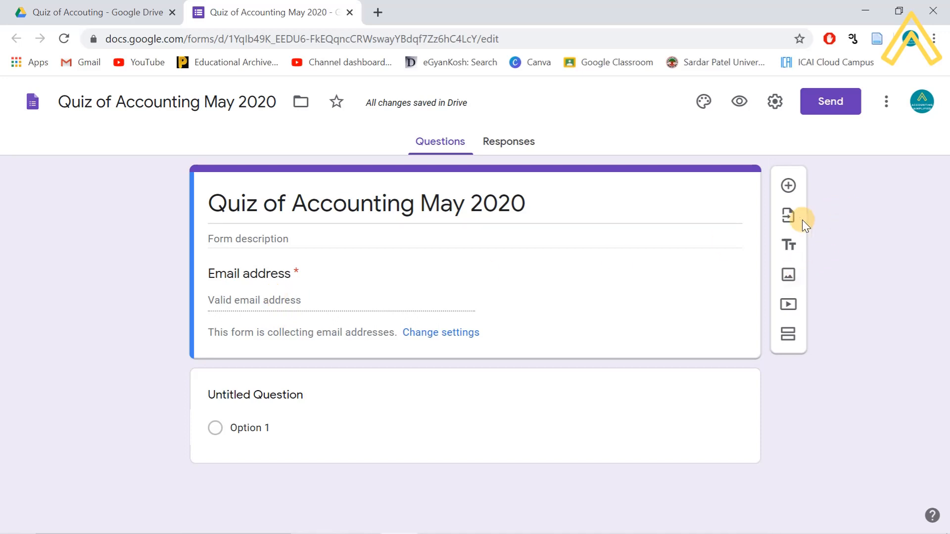
- Open the form settings on the Quizzes tab
{"action": "left_click", "coordinate": [888, 104]}
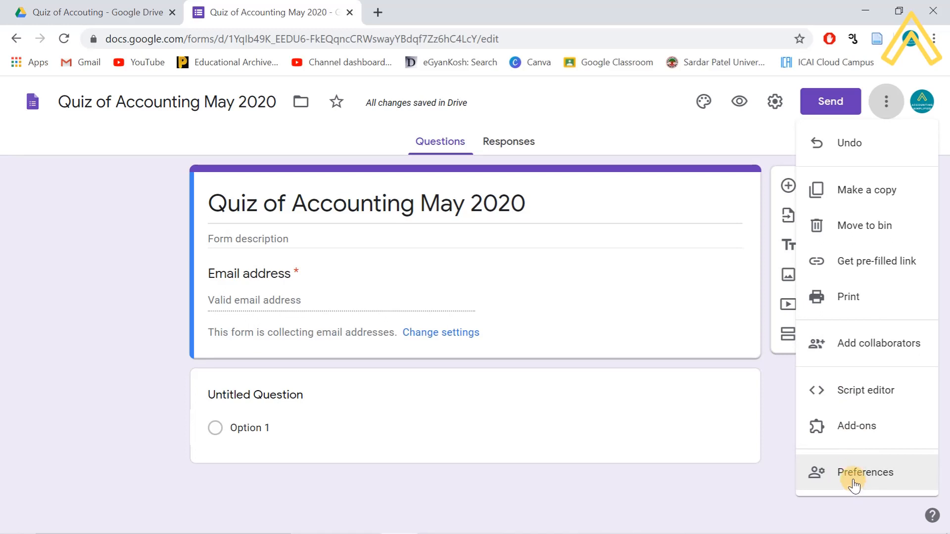
{"action": "left_click", "coordinate": [770, 105]}
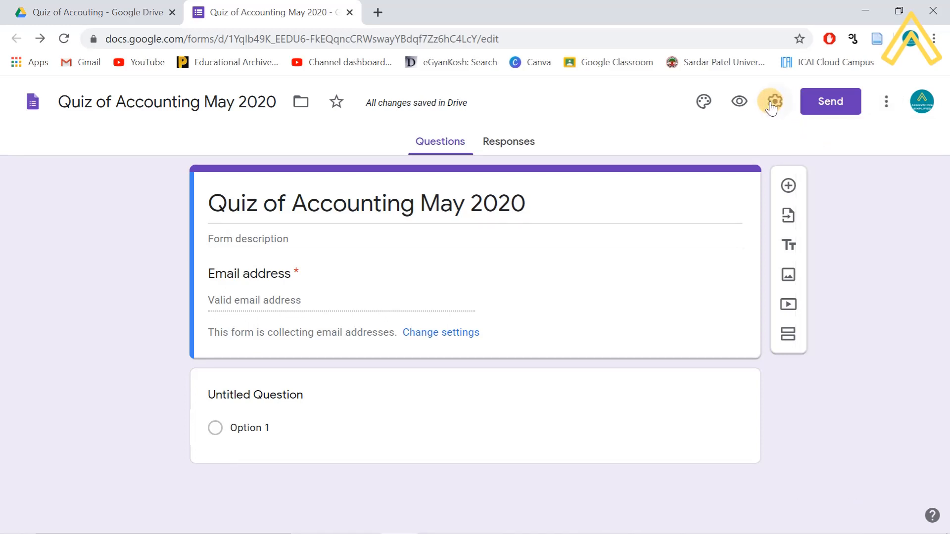
{"action": "left_click", "coordinate": [773, 102]}
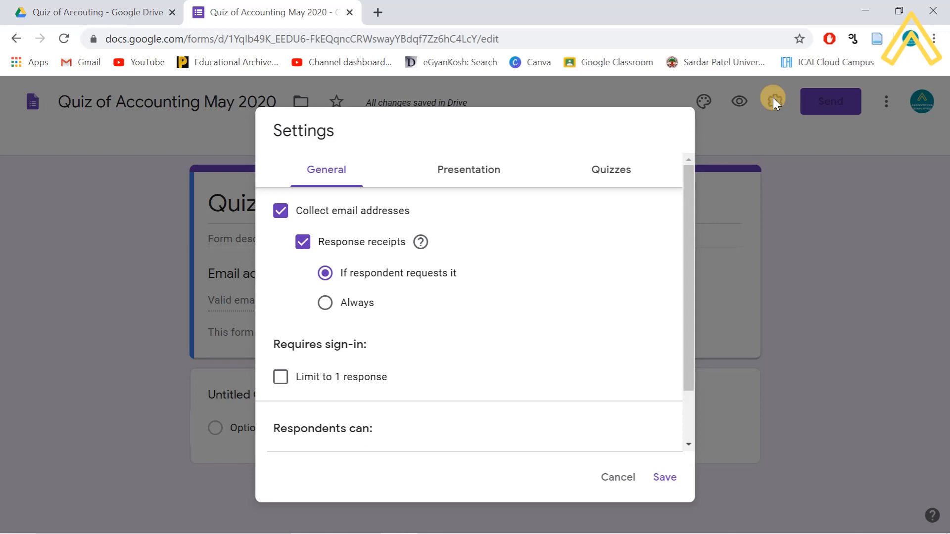
{"action": "left_click", "coordinate": [612, 173]}
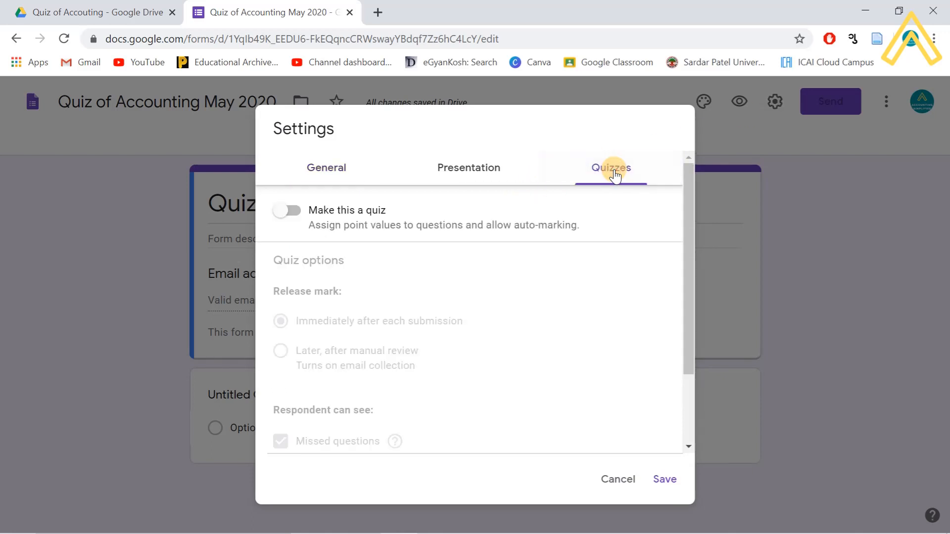
{"action": "left_click", "coordinate": [657, 490]}
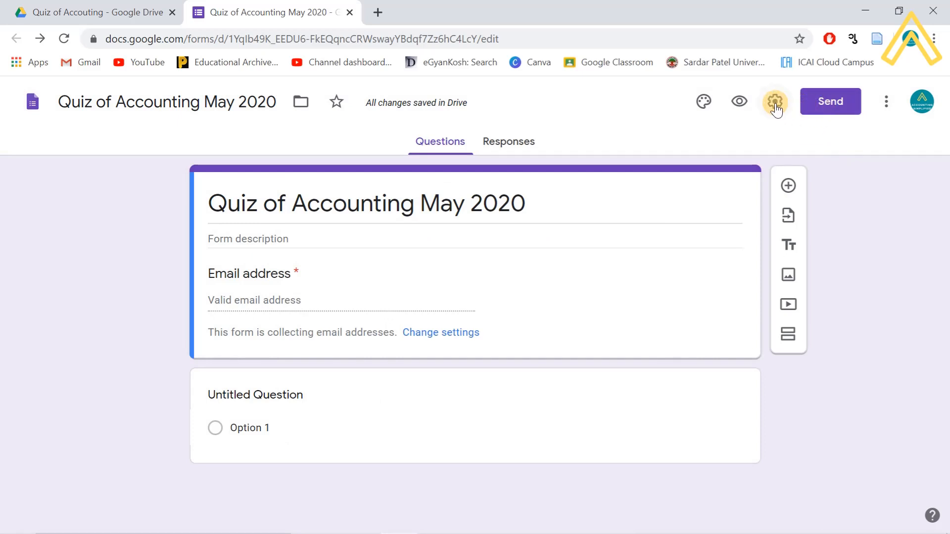
{"action": "left_click", "coordinate": [775, 103]}
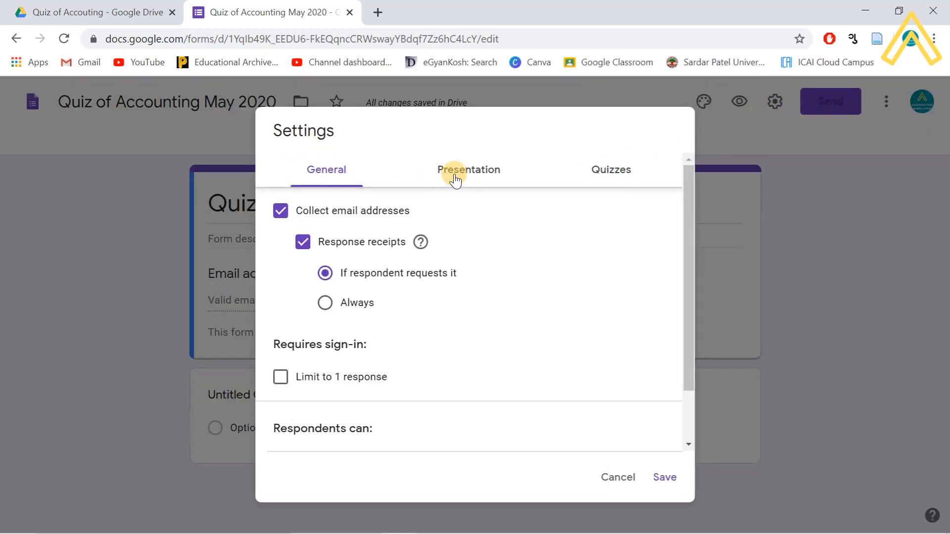
{"action": "left_click", "coordinate": [625, 178]}
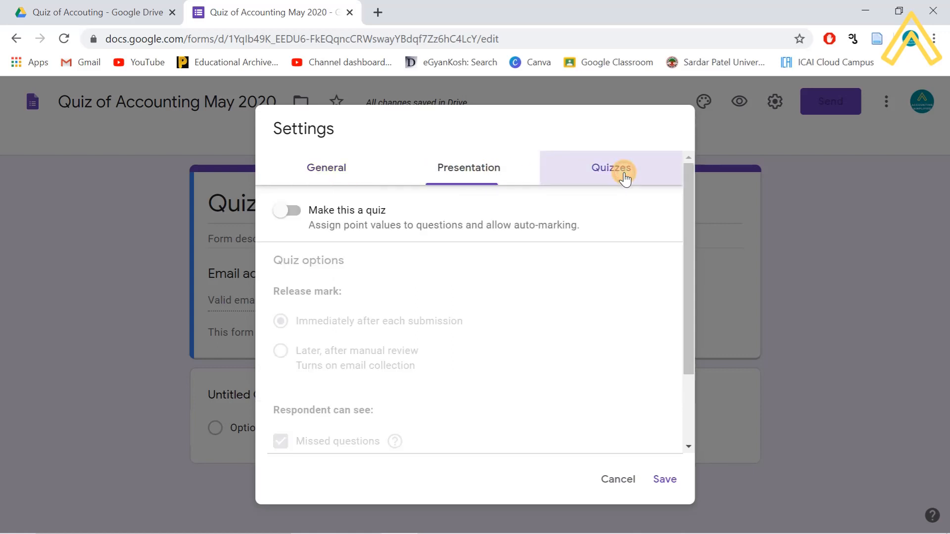
- Make it a quiz releasing marks after manual review, showing missed questions, correct answers and point values
{"action": "left_click", "coordinate": [294, 212]}
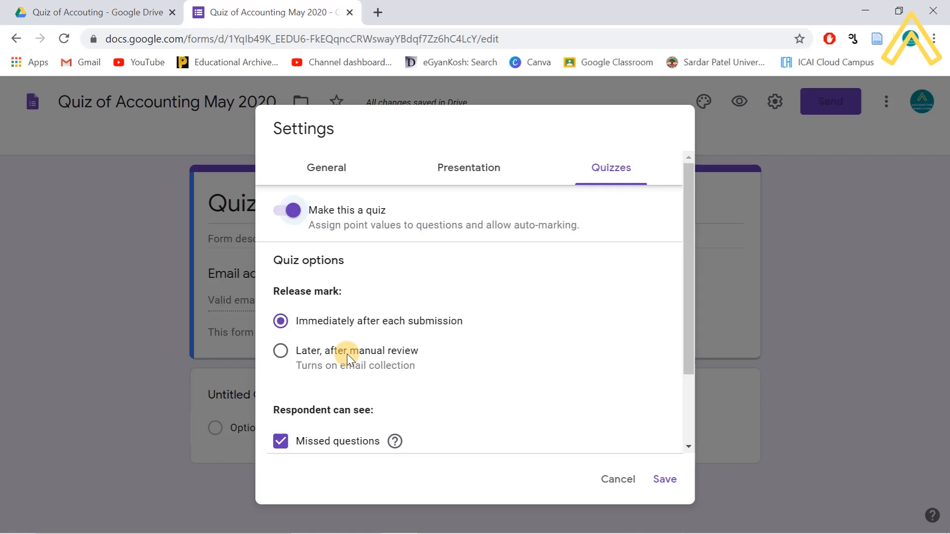
{"action": "left_click", "coordinate": [282, 352]}
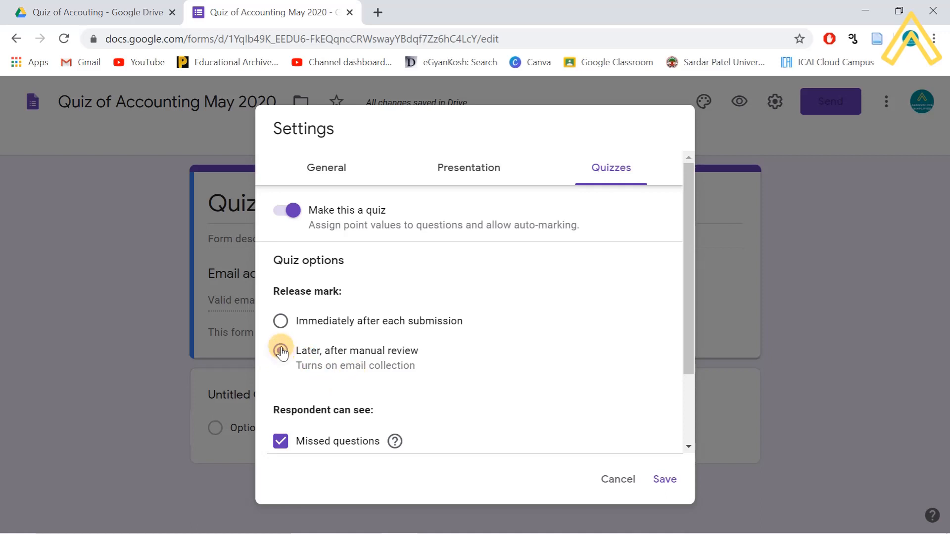
{"action": "scroll", "coordinate": [341, 421], "scroll_direction": "down", "scroll_amount": 2}
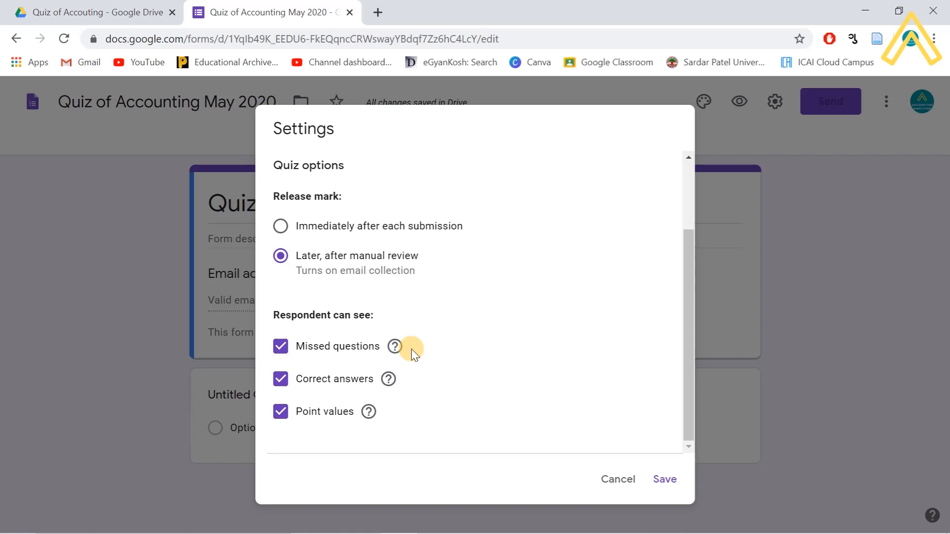
{"action": "left_click", "coordinate": [281, 347]}
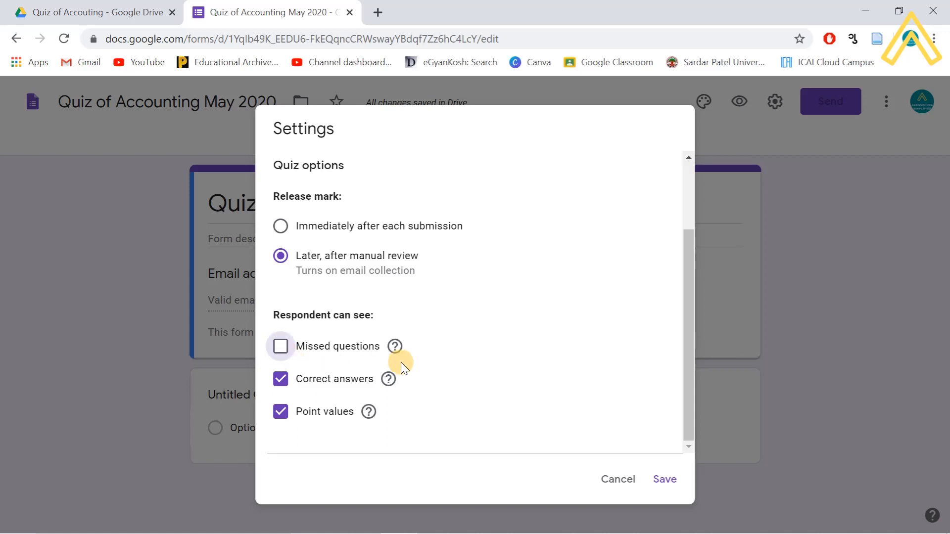
{"action": "left_click", "coordinate": [282, 347]}
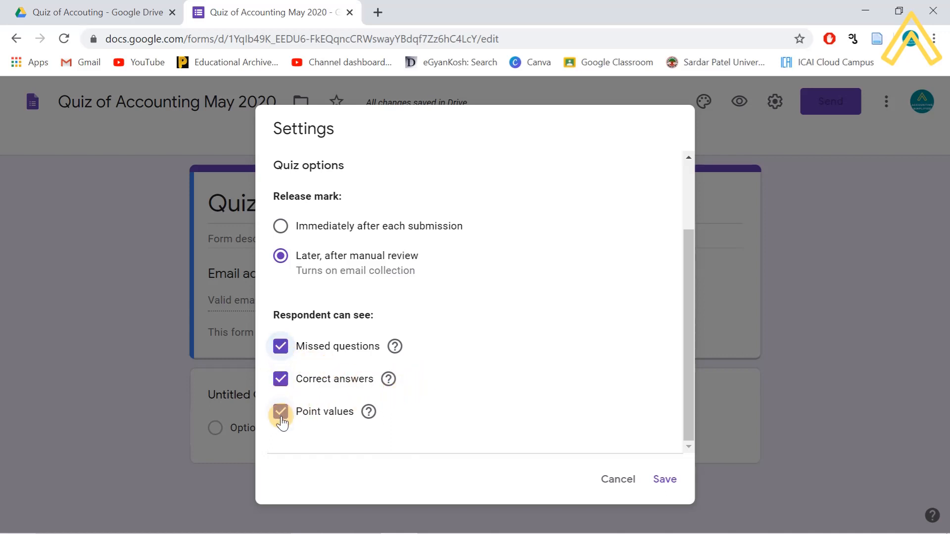
{"action": "left_click", "coordinate": [660, 484]}
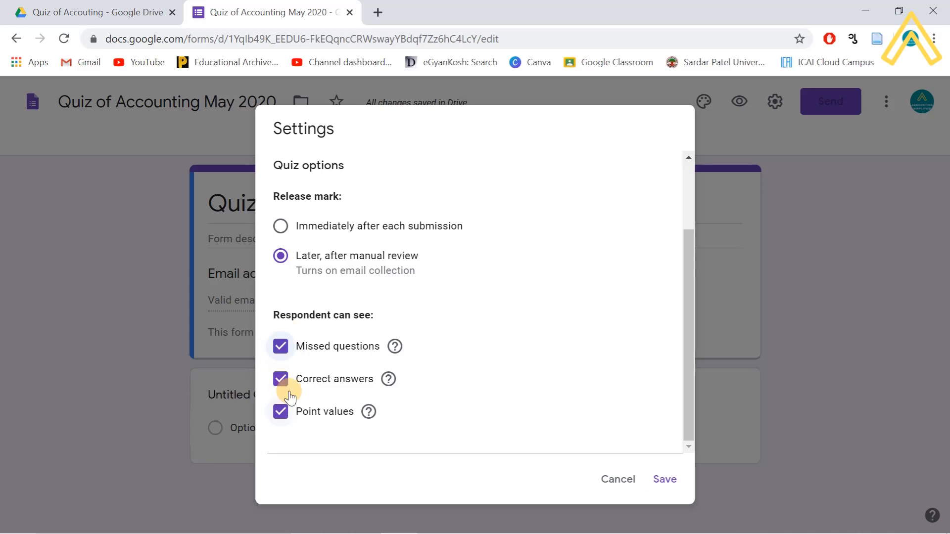
{"action": "left_click", "coordinate": [668, 488]}
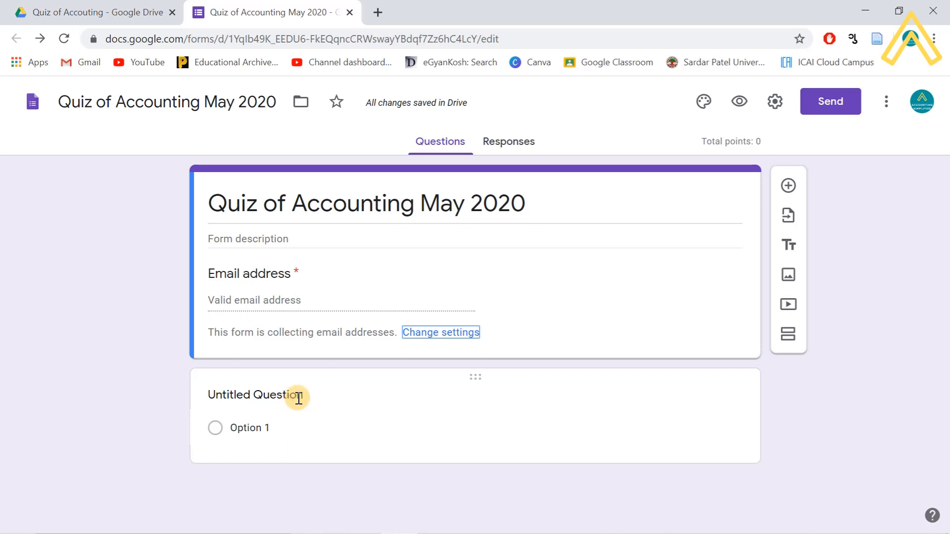
- Title the question 'Q-1 Who is PM of India' with first choice Shri Narendar Modi
{"action": "left_click", "coordinate": [297, 396]}
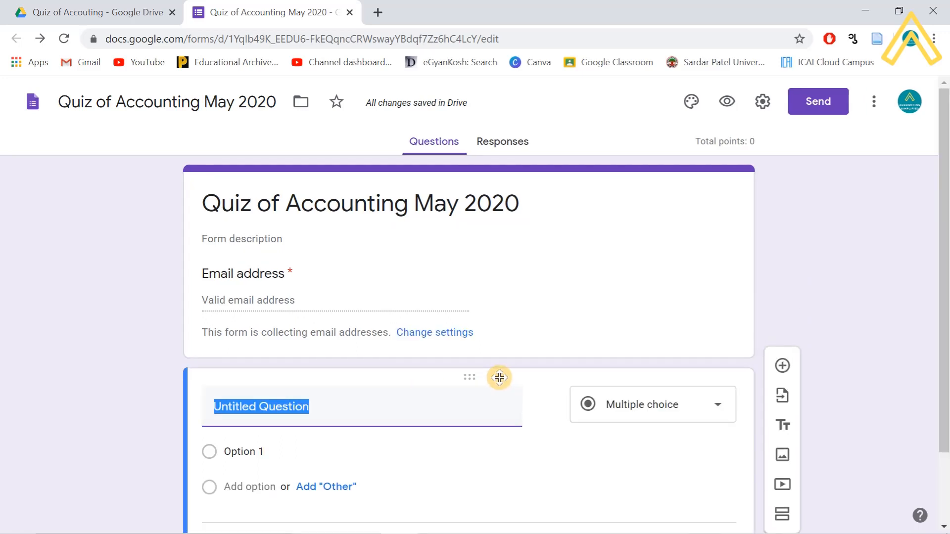
{"action": "type", "text": "Q-1 Who"}
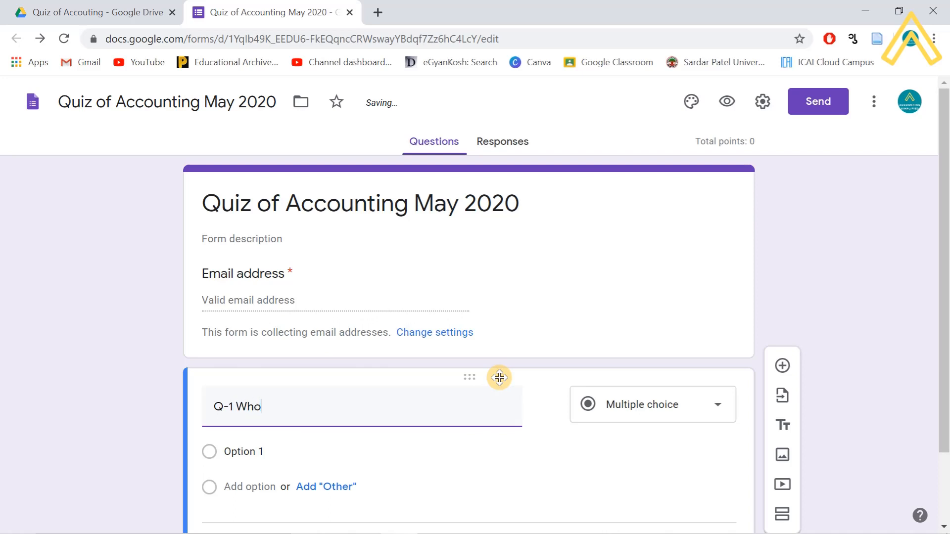
{"action": "type", "text": " is P"}
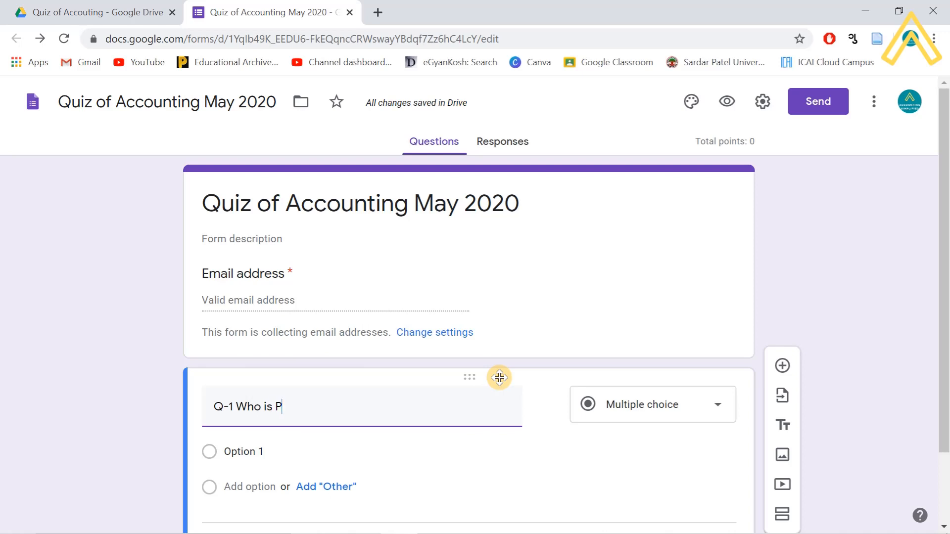
{"action": "type", "text": "M of India?"}
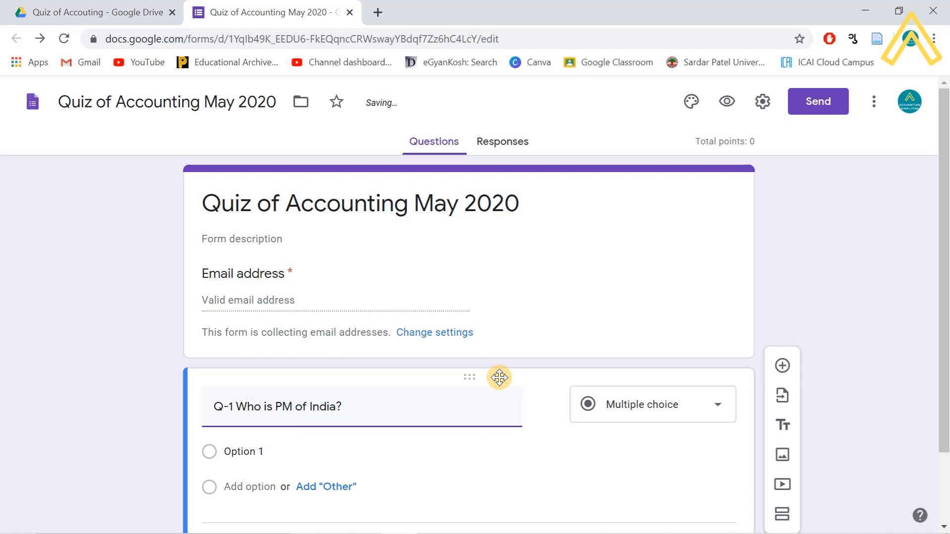
{"action": "scroll", "coordinate": [376, 452], "scroll_direction": "down", "scroll_amount": 2}
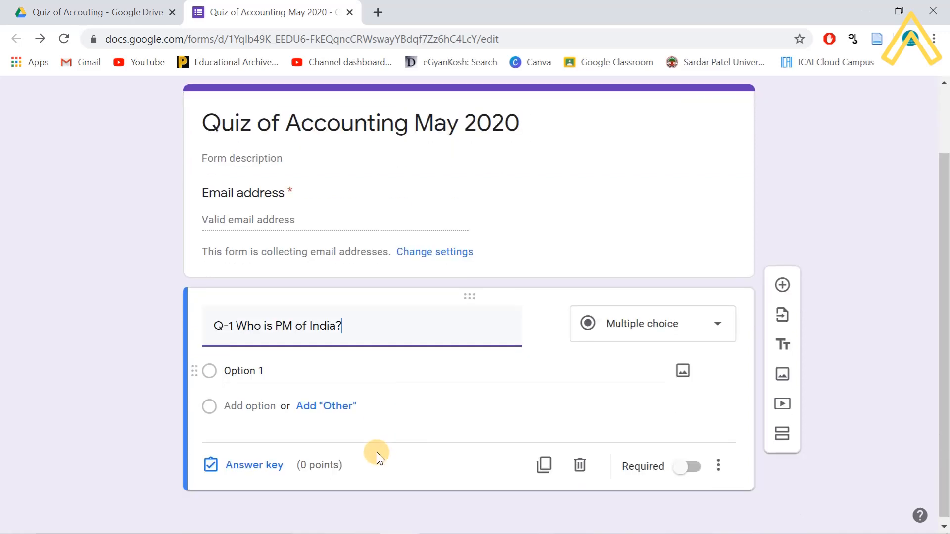
{"action": "left_click", "coordinate": [262, 366]}
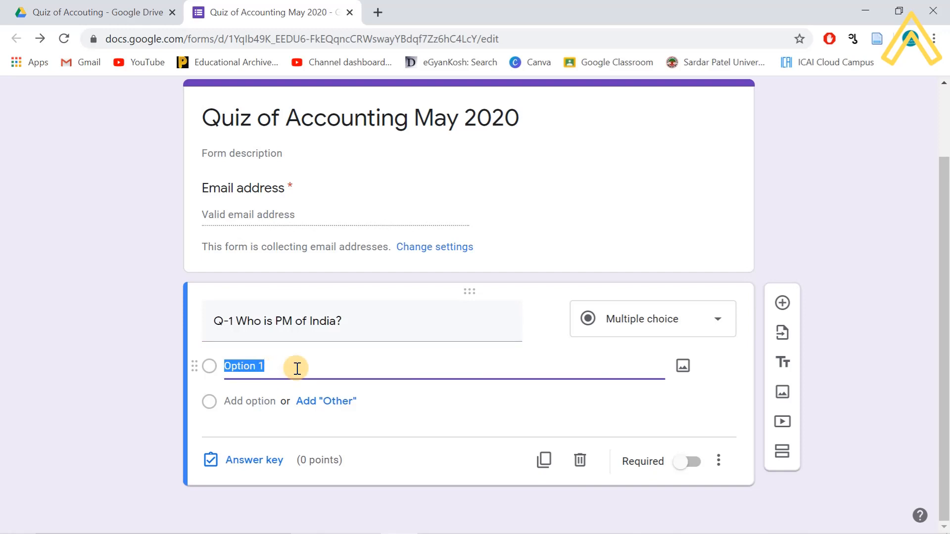
{"action": "type", "text": "NM"}
{"action": "key", "text": "BackSpace"}
{"action": "key", "text": "BackSpace"}
{"action": "type", "text": "Sjh"}
{"action": "key", "text": "BackSpace"}
{"action": "key", "text": "BackSpace"}
{"action": "type", "text": "hri Narendar Modo"}
{"action": "key", "text": "BackSpace"}
{"action": "type", "text": "i"}
- Add choices Rahul Gandhi, Mr X and Yogi Adityanath, keeping the type Multiple choice
{"action": "left_click", "coordinate": [266, 425]}
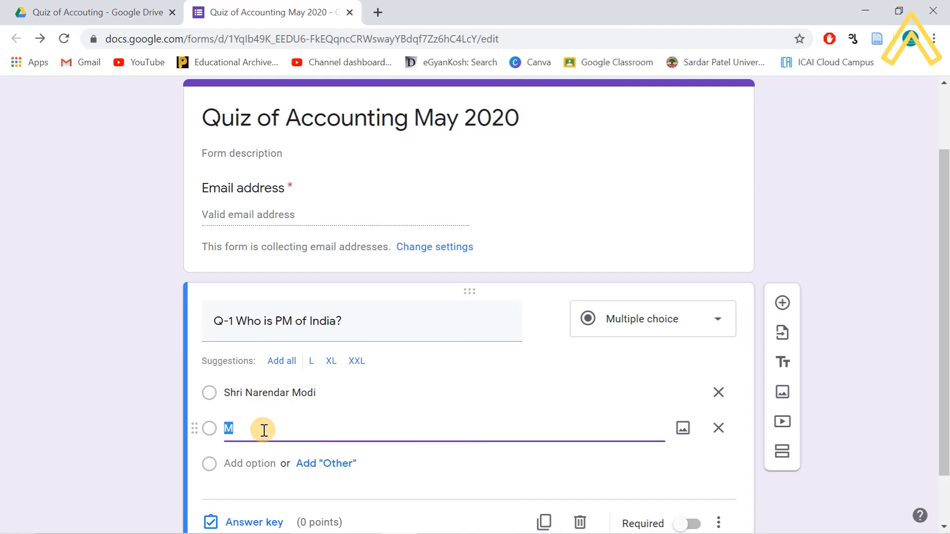
{"action": "type", "text": "SRaj"}
{"action": "key", "text": "BackSpace"}
{"action": "key", "text": "BackSpace"}
{"action": "type", "text": "ahul Gandi"}
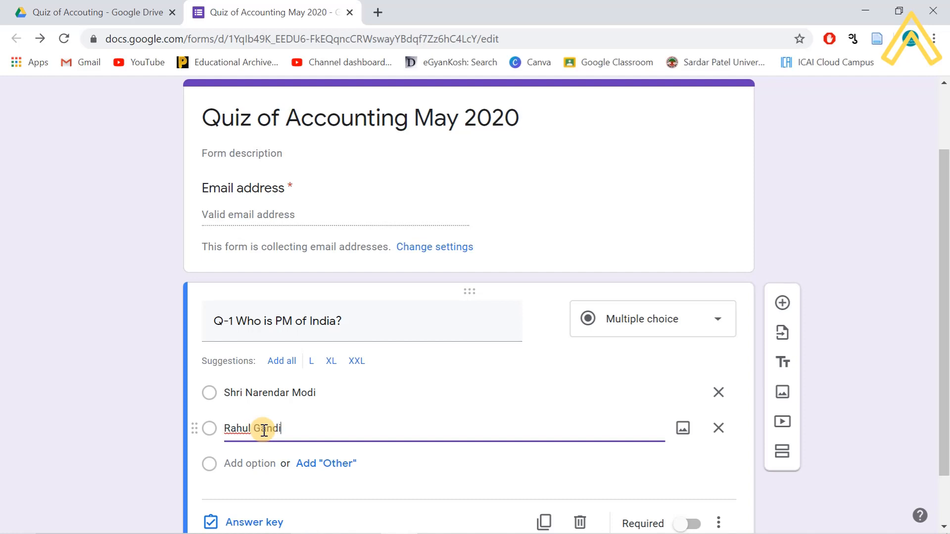
{"action": "key", "text": "BackSpace"}
{"action": "type", "text": "hi"}
{"action": "left_click", "coordinate": [272, 464]}
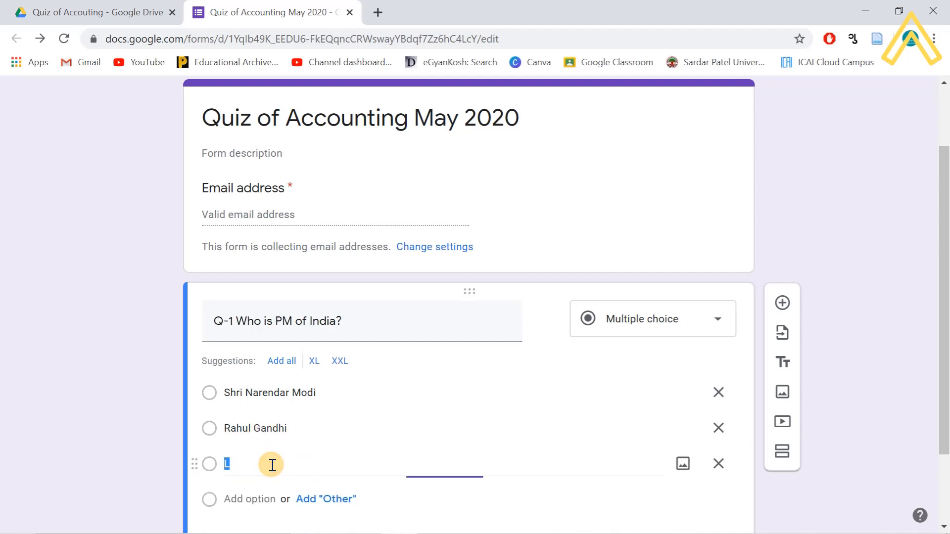
{"action": "type", "text": "Mrz"}
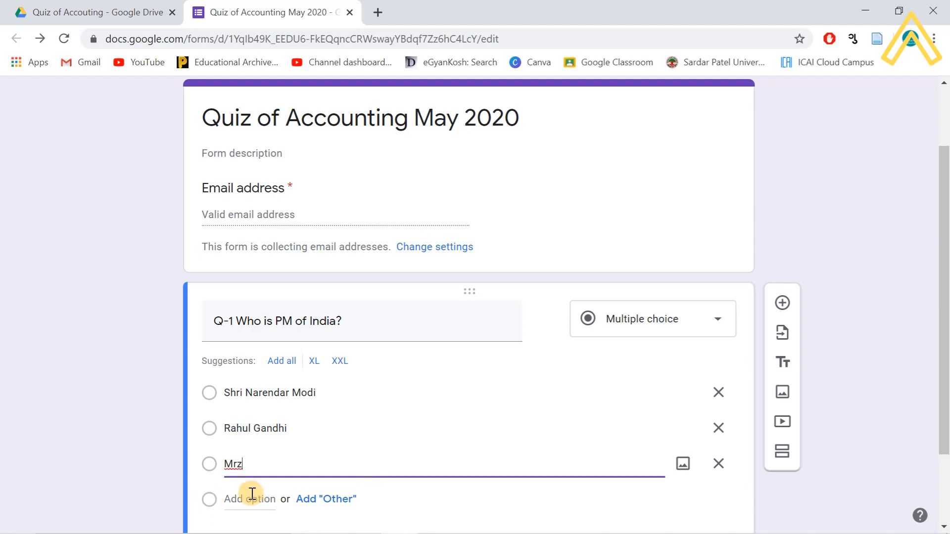
{"action": "key", "text": "BackSpace"}
{"action": "type", "text": "X"}
{"action": "left_click", "coordinate": [254, 499]}
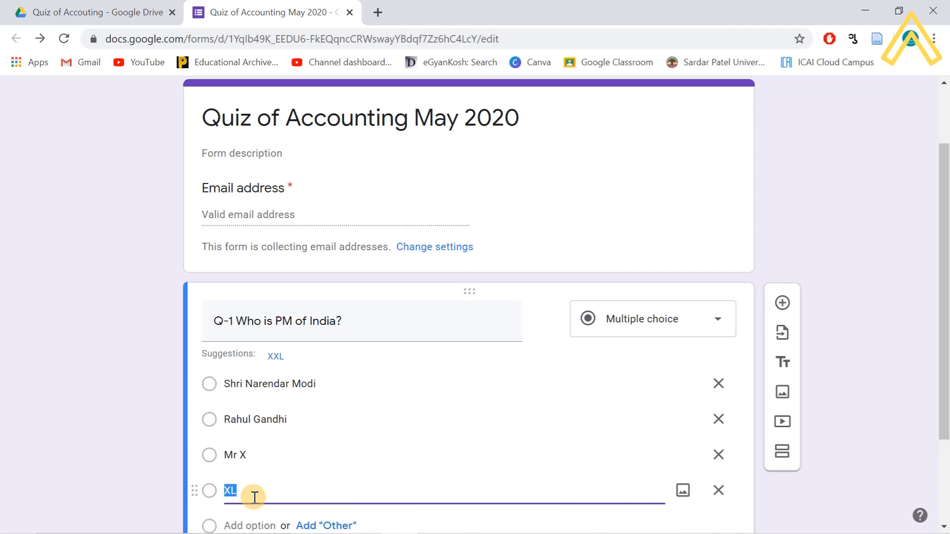
{"action": "type", "text": "Yo"}
{"action": "type", "text": "gi"}
{"action": "type", "text": " Aditya"}
{"action": "type", "text": "ya"}
{"action": "key", "text": "BackSpace"}
{"action": "key", "text": "BackSpace"}
{"action": "key", "text": "BackSpace"}
{"action": "key", "text": "BackSpace"}
{"action": "type", "text": "tyanath"}
{"action": "scroll", "coordinate": [297, 500], "scroll_direction": "down", "scroll_amount": 2}
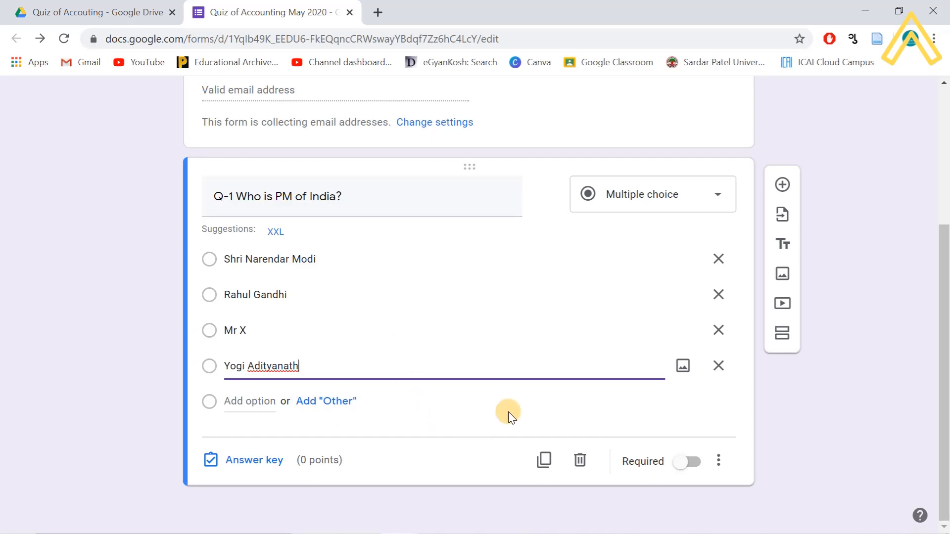
{"action": "left_click", "coordinate": [687, 195]}
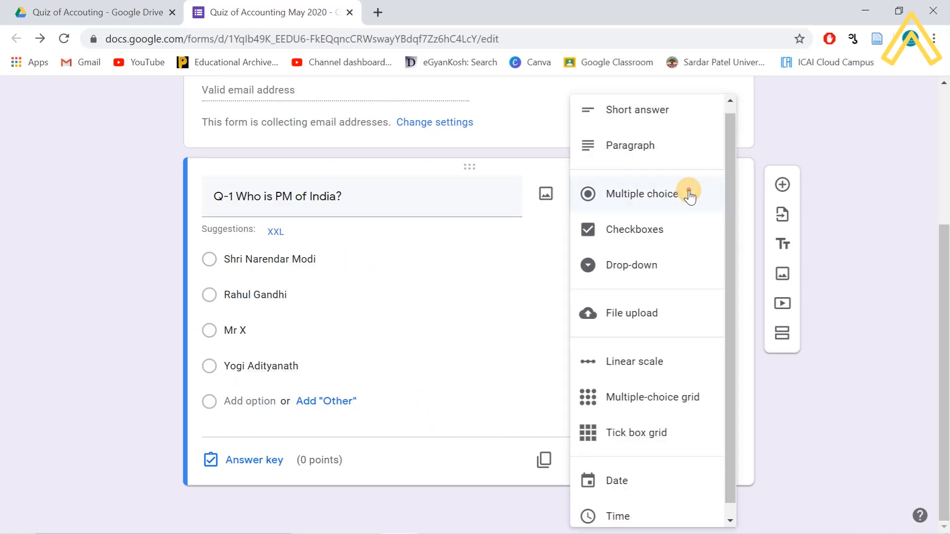
{"action": "left_click", "coordinate": [690, 196]}
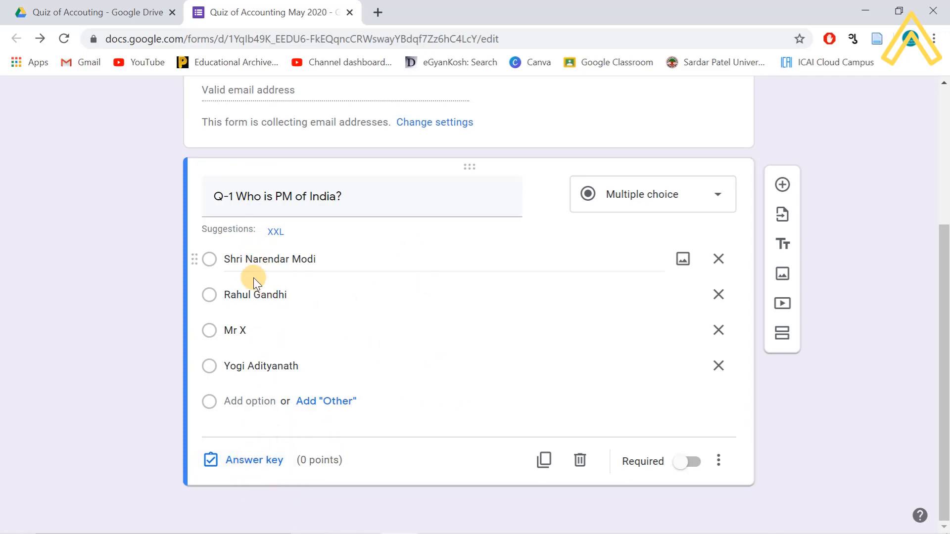
- In the answer key, mark Shri Narendar Modi correct and set Q-1 to 1 point
{"action": "left_click", "coordinate": [257, 461]}
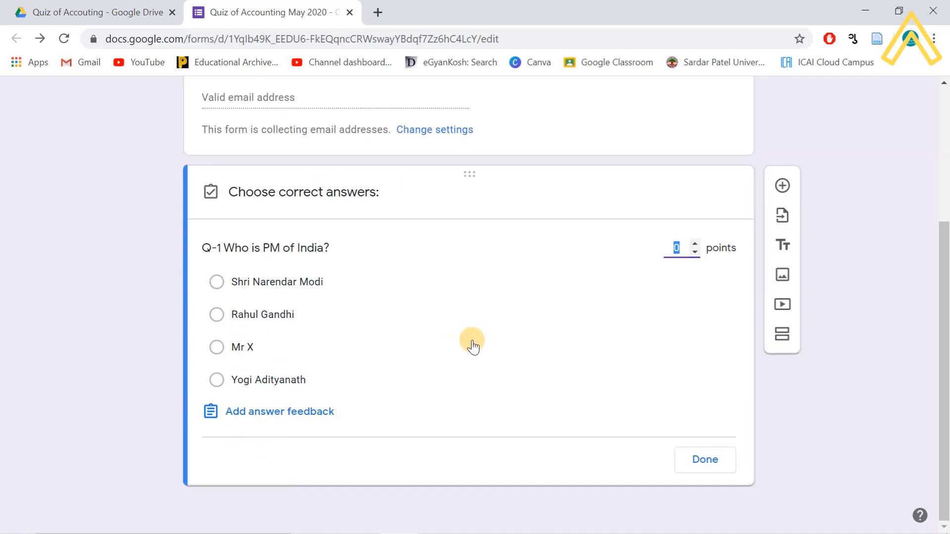
{"action": "left_click", "coordinate": [218, 282]}
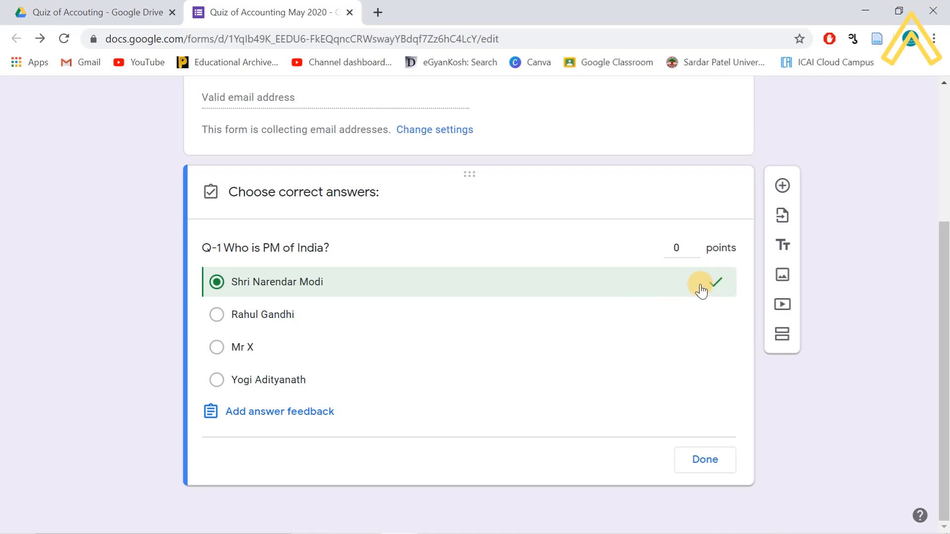
{"action": "left_click", "coordinate": [682, 248]}
{"action": "left_click_drag", "start_coordinate": [686, 249], "coordinate": [687, 268]}
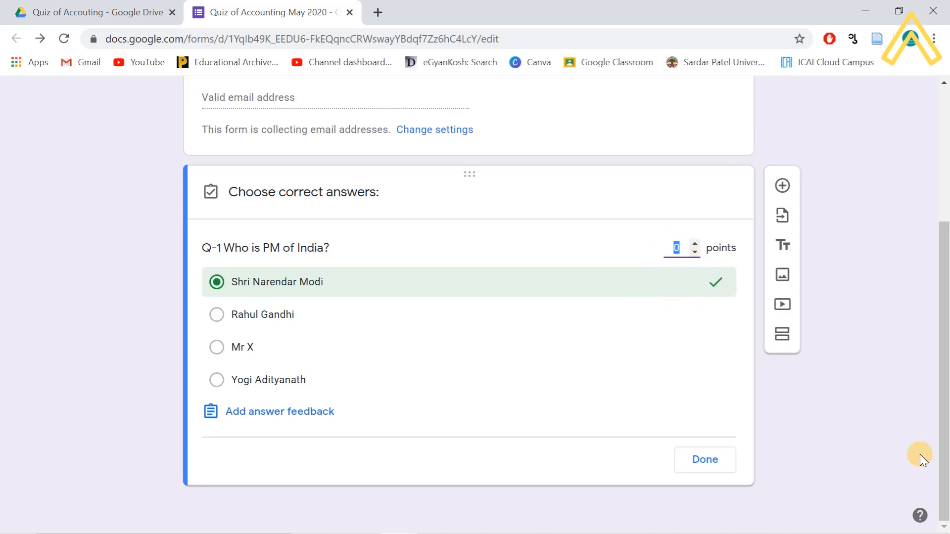
{"action": "type", "text": "1"}
- Write the incorrect-answer feedback 'Oops you are wrong...', correcting the spelling
{"action": "left_click", "coordinate": [305, 413]}
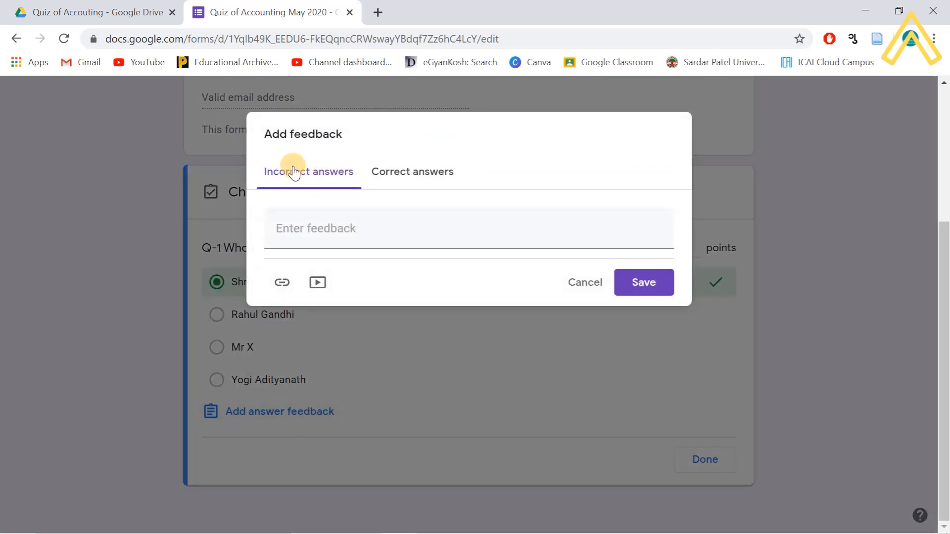
{"action": "left_click", "coordinate": [331, 228]}
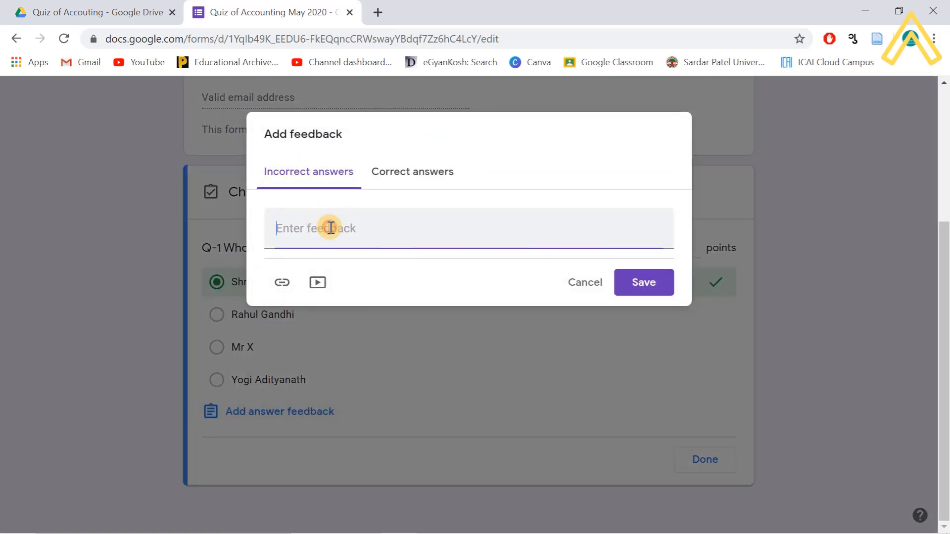
{"action": "type", "text": "Oops you are workng..."}
{"action": "right_click", "coordinate": [358, 230]}
{"action": "left_click", "coordinate": [376, 240]}
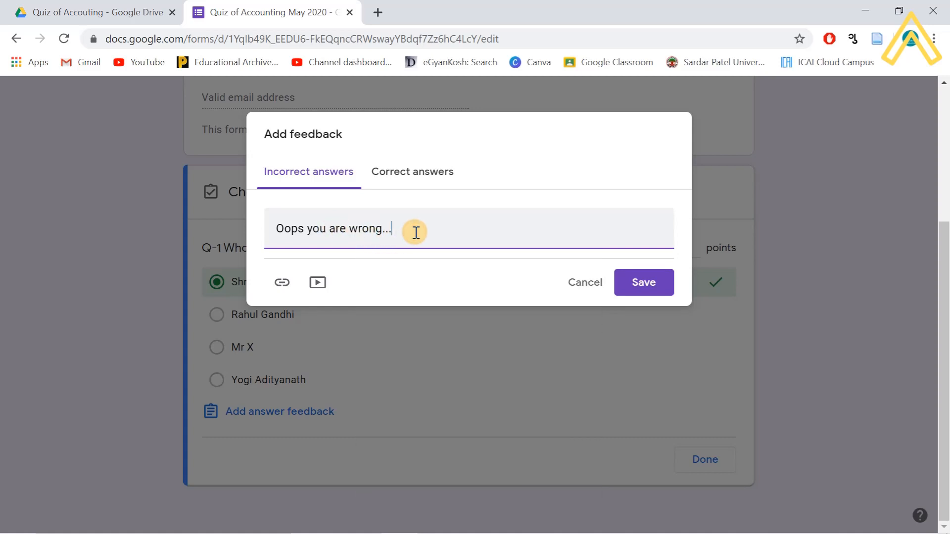
- Add correct-answer feedback 'Bravo.. Good Performance', save it and finish the answer key
{"action": "left_click", "coordinate": [411, 177]}
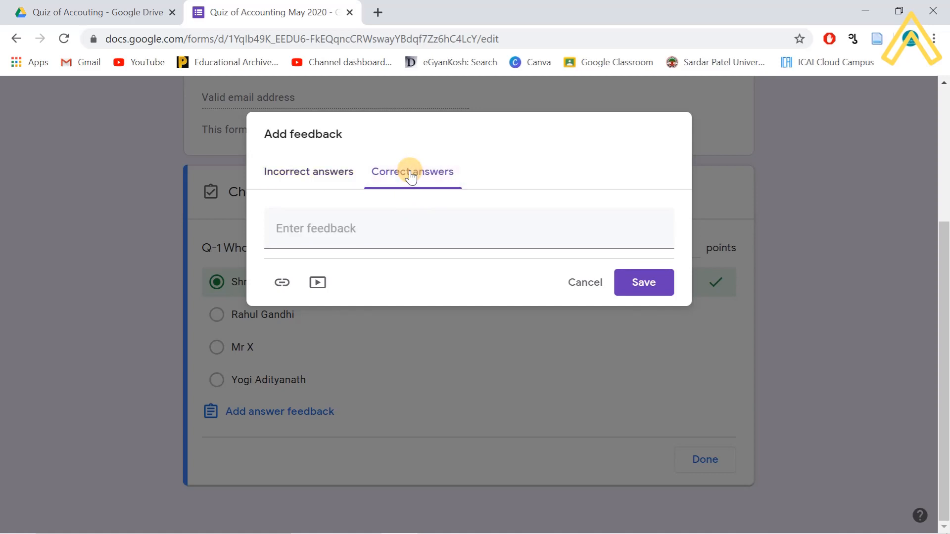
{"action": "left_click", "coordinate": [388, 232]}
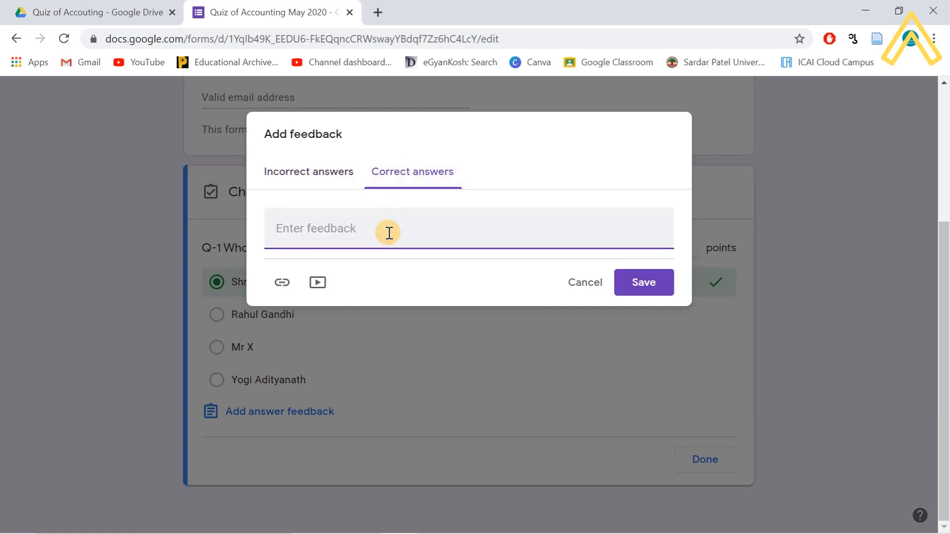
{"action": "type", "text": "Brave"}
{"action": "key", "text": "BackSpace"}
{"action": "type", "text": "o.. "}
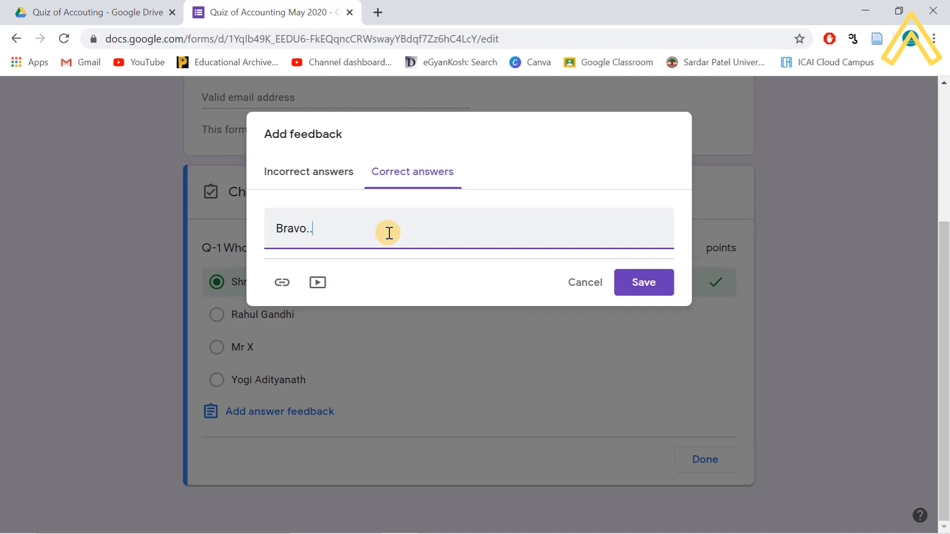
{"action": "type", "text": "Good Performace"}
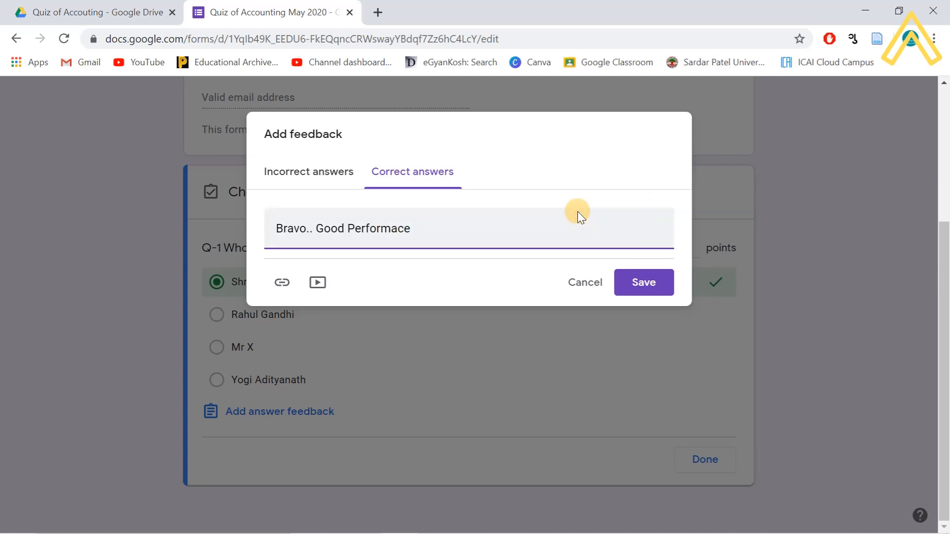
{"action": "right_click", "coordinate": [390, 226]}
{"action": "left_click", "coordinate": [402, 230]}
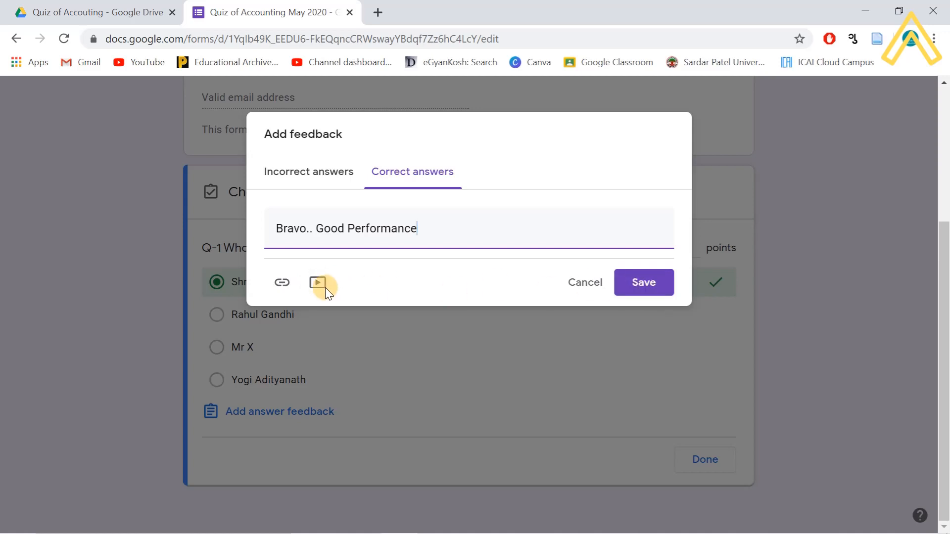
{"action": "left_click", "coordinate": [648, 291]}
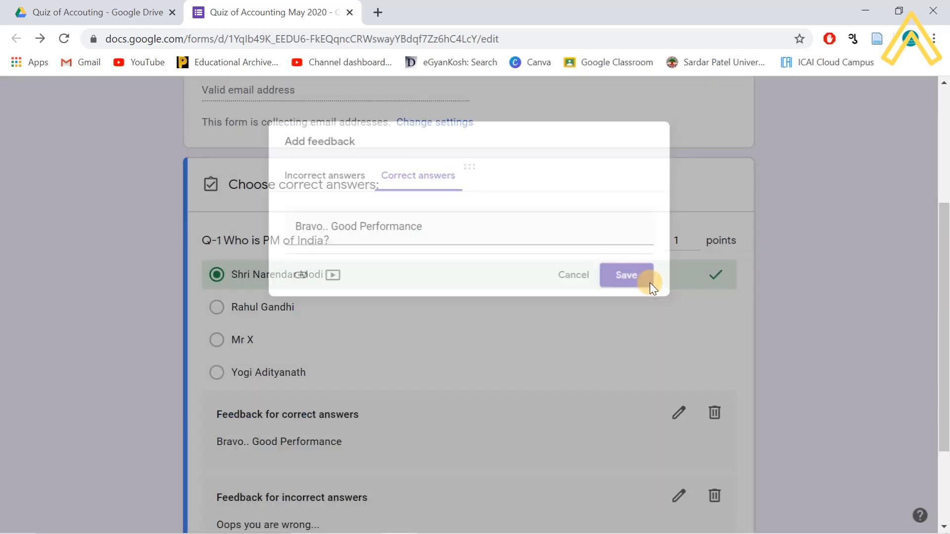
{"action": "scroll", "coordinate": [511, 381], "scroll_direction": "down", "scroll_amount": 3}
{"action": "scroll", "coordinate": [511, 381], "scroll_direction": "up", "scroll_amount": 3}
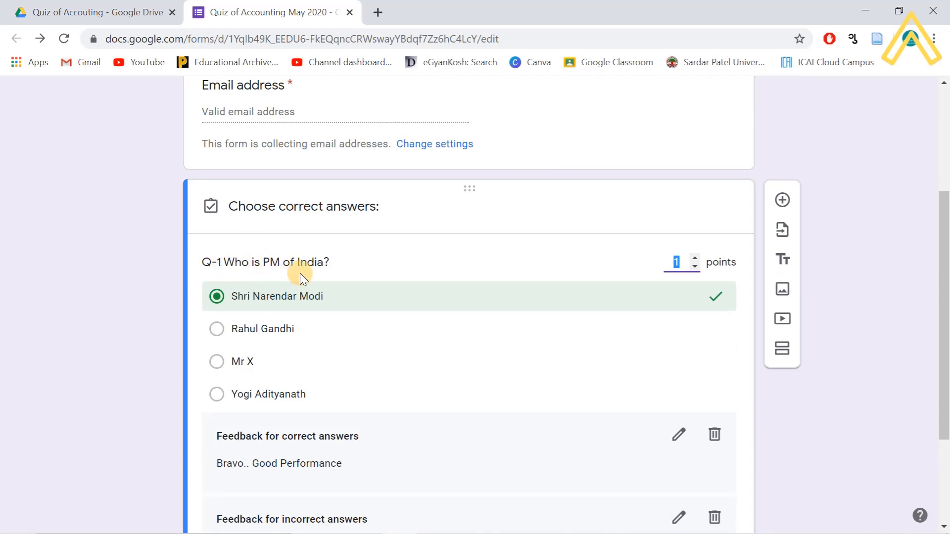
{"action": "scroll", "coordinate": [547, 305], "scroll_direction": "down", "scroll_amount": 2}
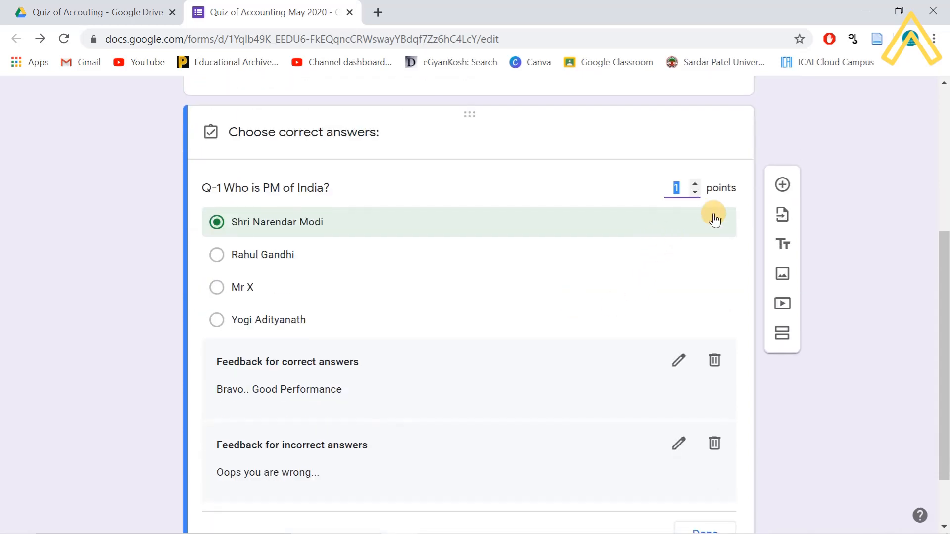
{"action": "scroll", "coordinate": [257, 277], "scroll_direction": "down", "scroll_amount": 2}
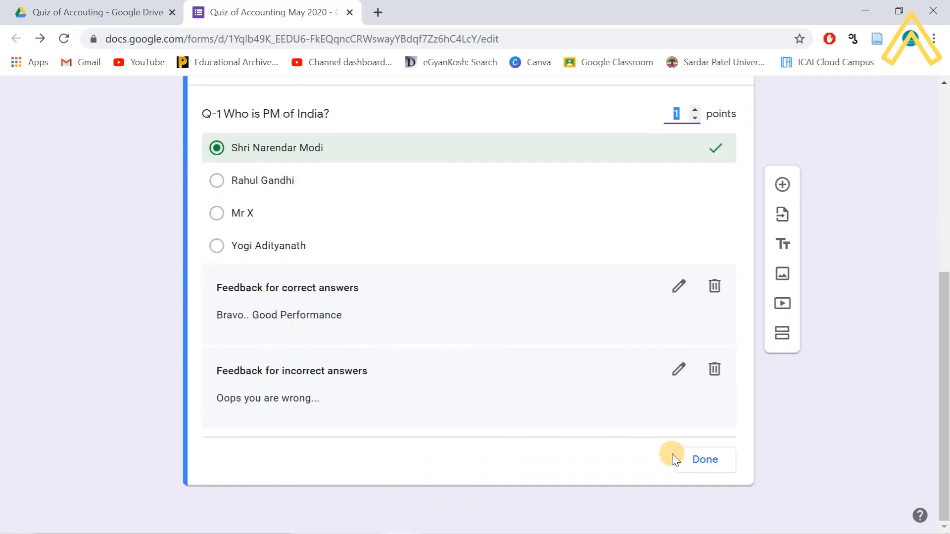
{"action": "left_click", "coordinate": [695, 462]}
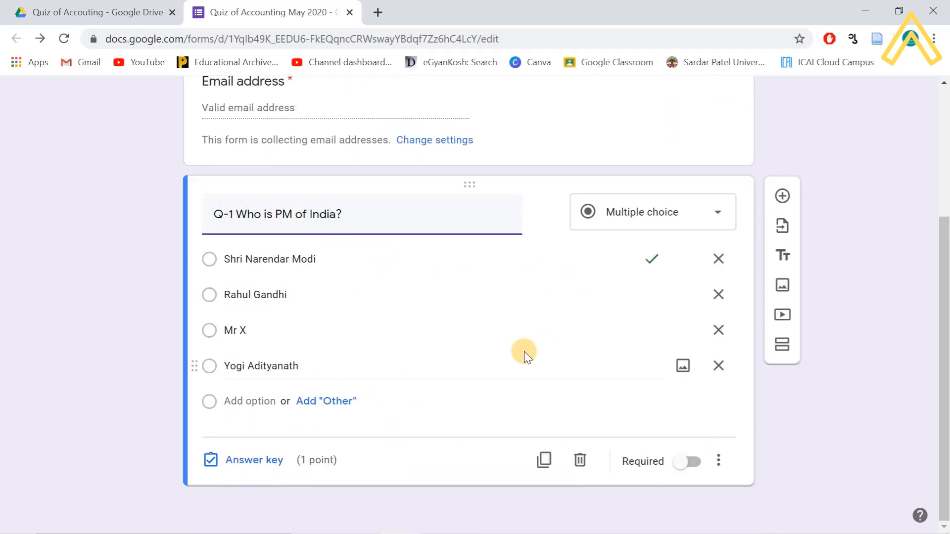
- Duplicate Q-1 and retitle the copy 'Q-2 Who is FM of India?'
{"action": "left_click", "coordinate": [543, 462]}
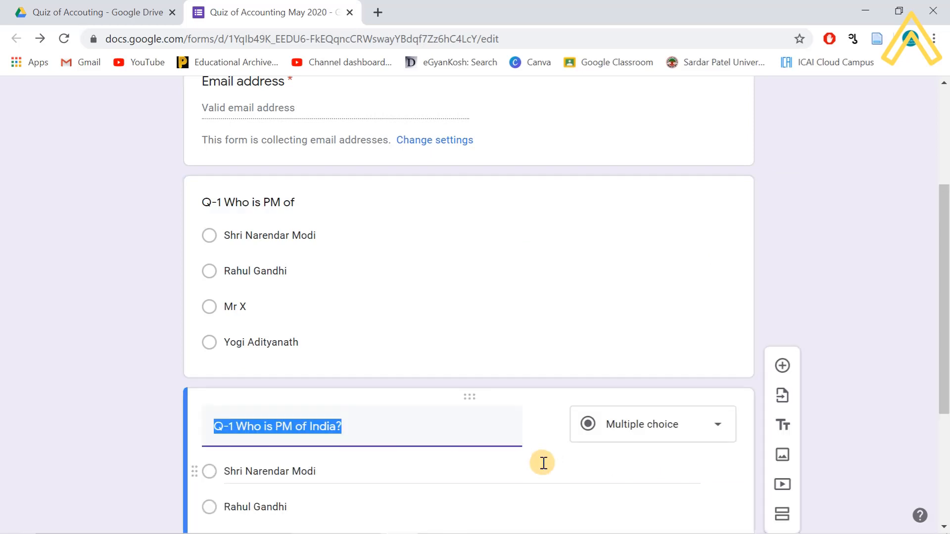
{"action": "left_click", "coordinate": [226, 425]}
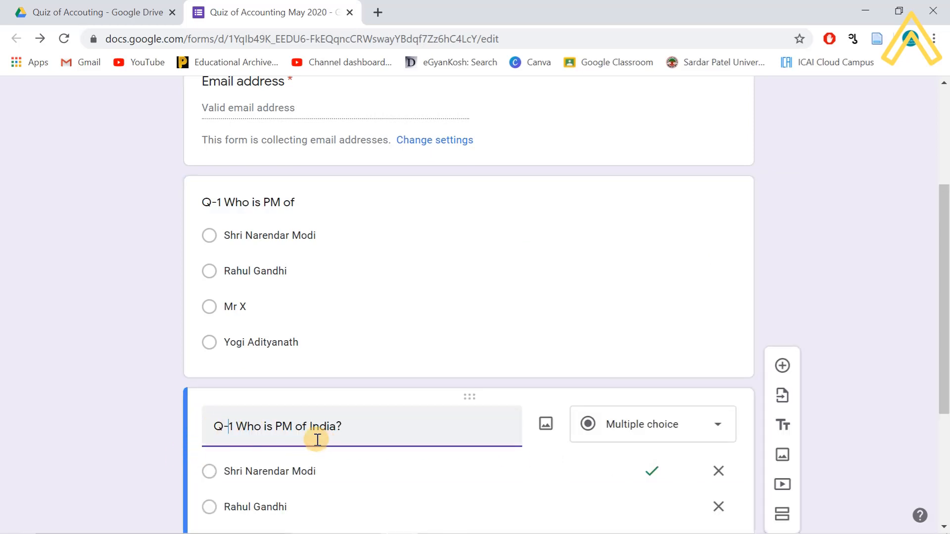
{"action": "key", "text": "Delete"}
{"action": "type", "text": "2"}
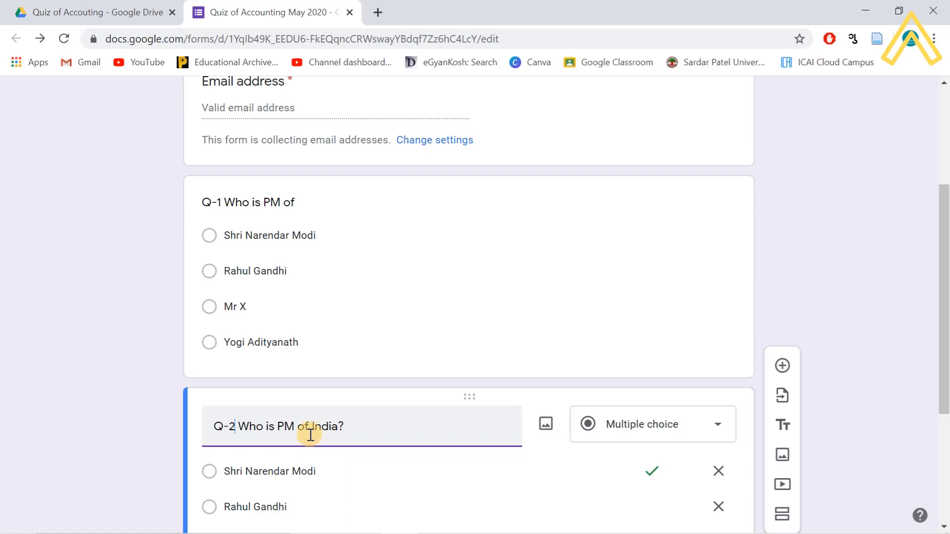
{"action": "double_click", "coordinate": [289, 427]}
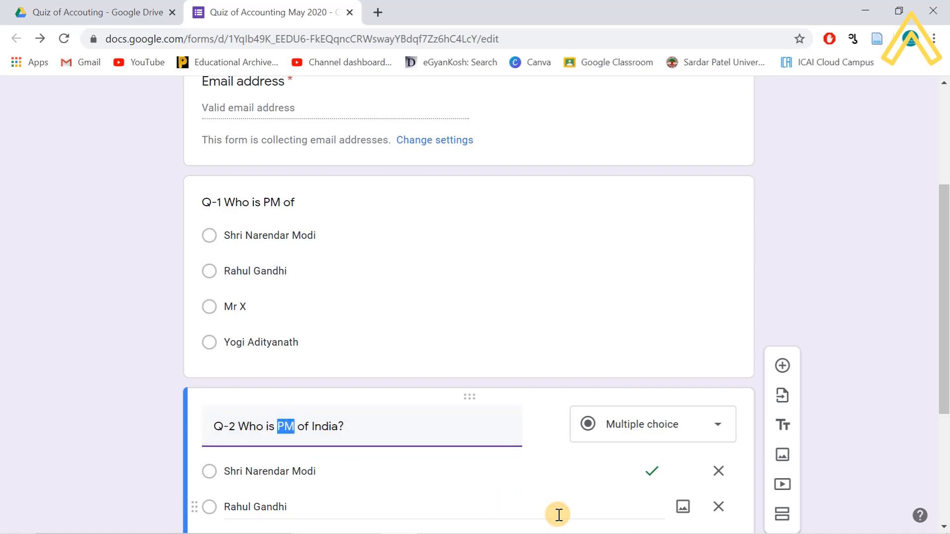
{"action": "type", "text": "FM"}
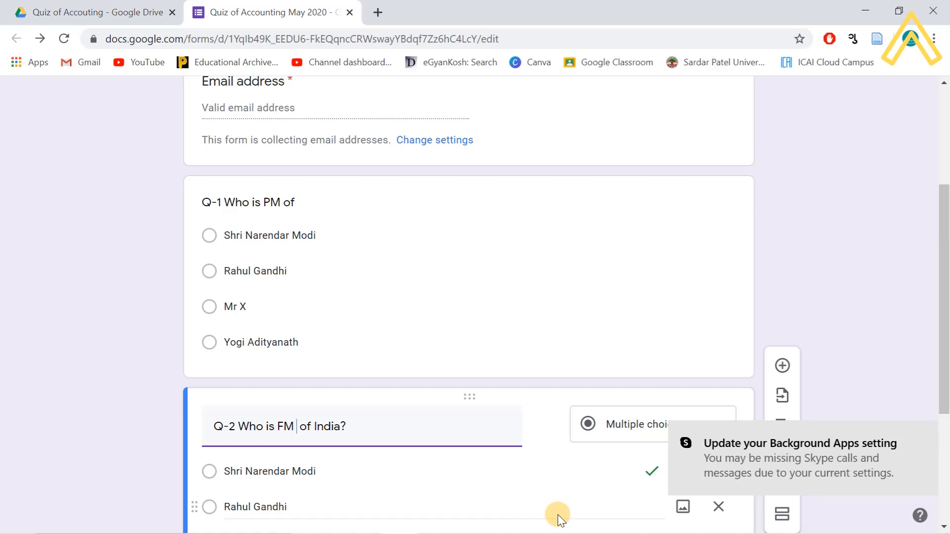
- Replace the Yogi Adityanath choice with 'None of above'
{"action": "scroll", "coordinate": [409, 491], "scroll_direction": "down", "scroll_amount": 3}
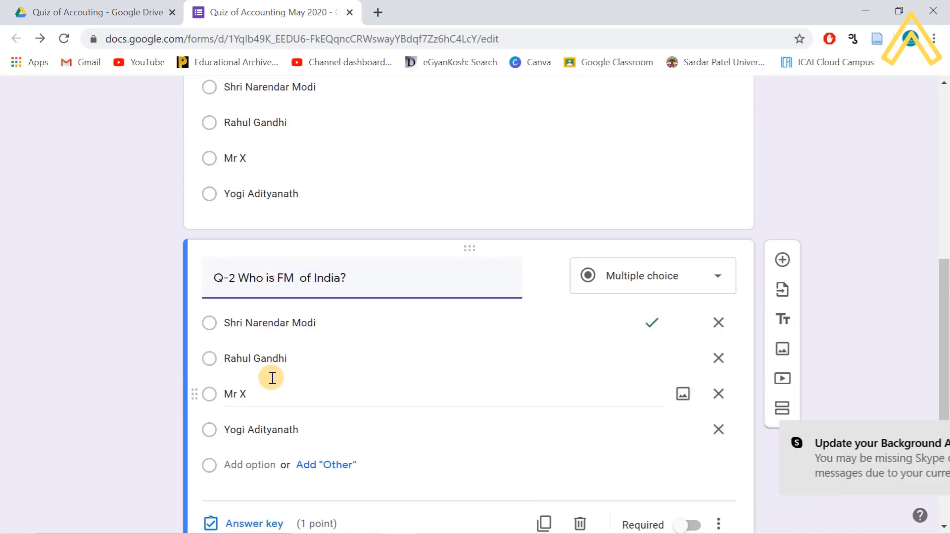
{"action": "triple_click", "coordinate": [259, 394]}
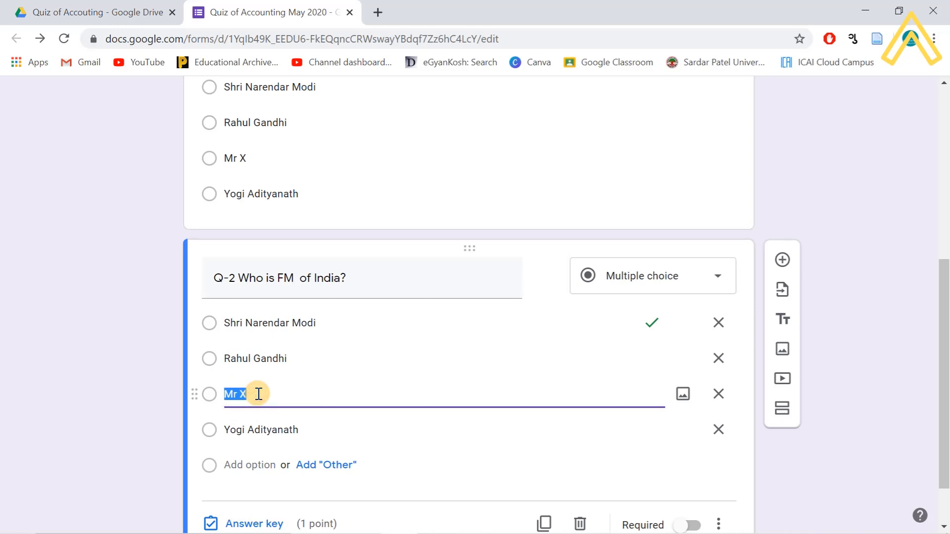
{"action": "triple_click", "coordinate": [290, 430]}
{"action": "type", "text": "No"}
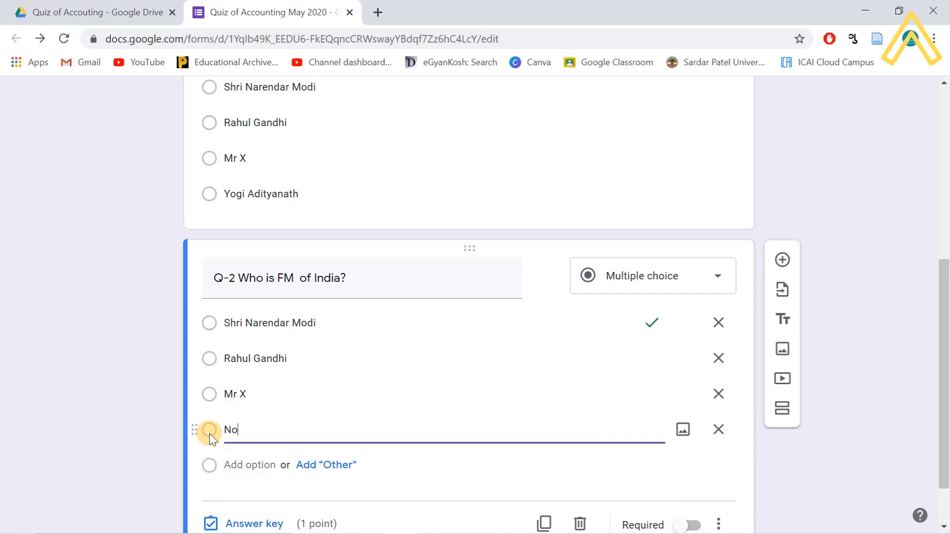
{"action": "type", "text": "ne of above"}
{"action": "key", "text": "ctrl+a"}
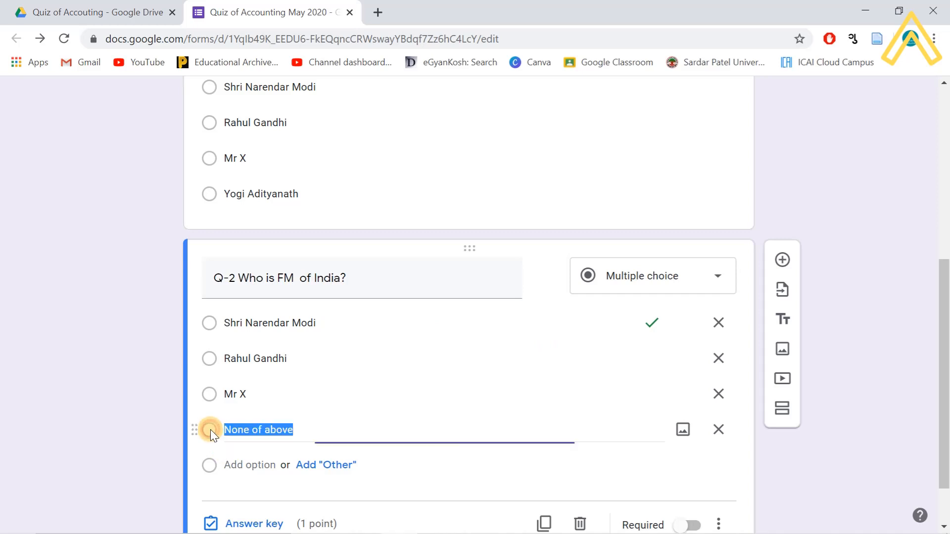
{"action": "left_click", "coordinate": [208, 428]}
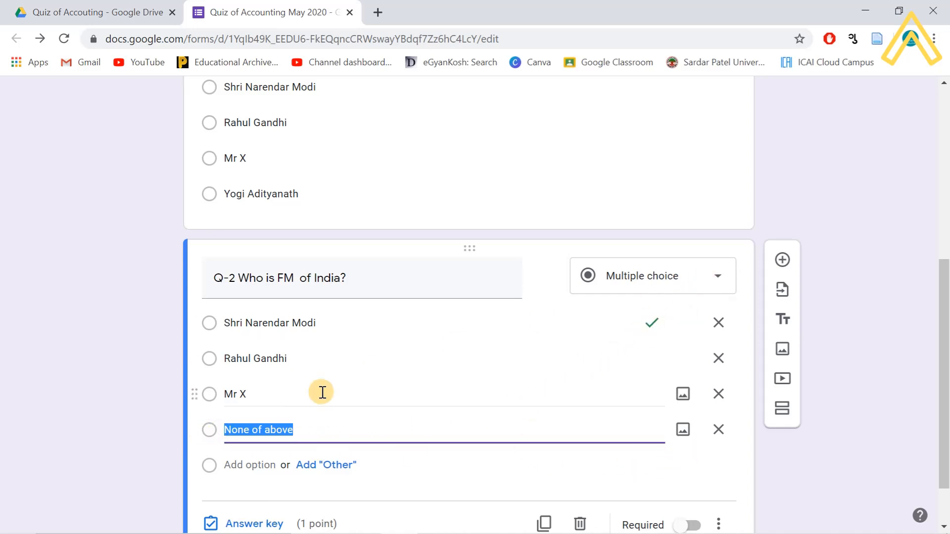
{"action": "scroll", "coordinate": [270, 427], "scroll_direction": "down", "scroll_amount": 1}
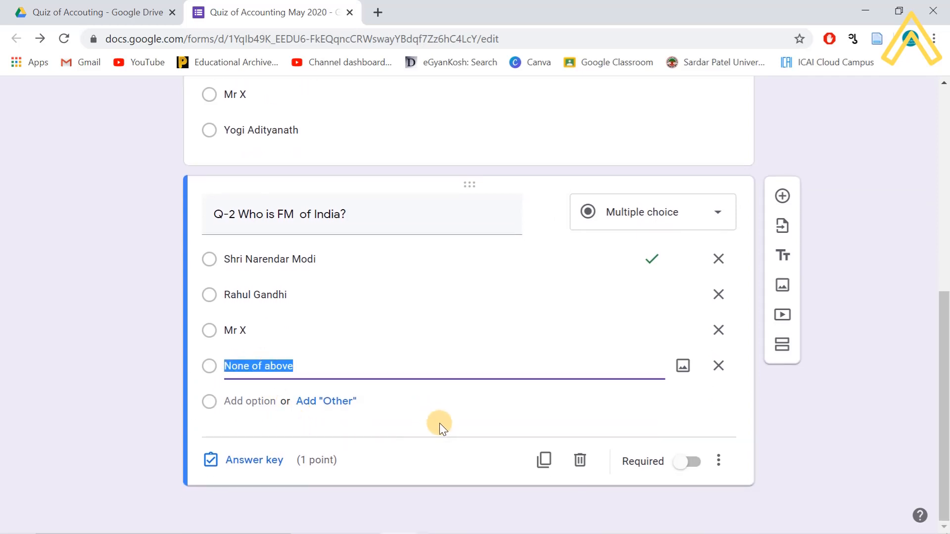
- In Q-2's answer key, mark None of above correct and unmark Shri Narendar Modi
{"action": "left_click", "coordinate": [248, 463]}
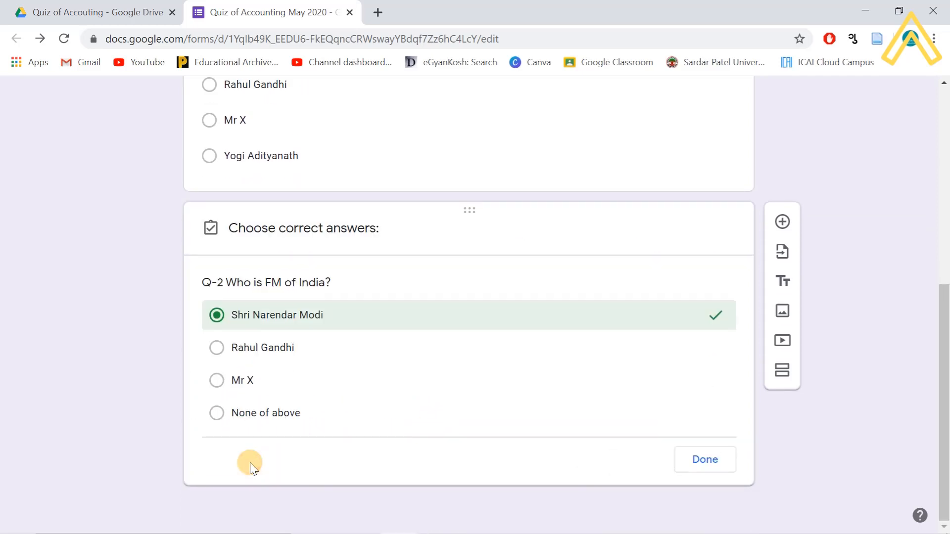
{"action": "left_click", "coordinate": [217, 389]}
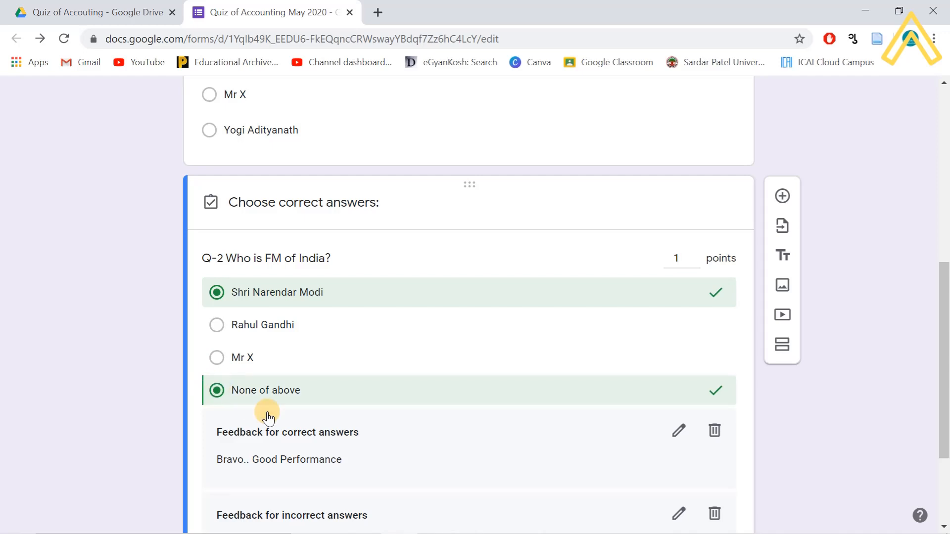
{"action": "left_click", "coordinate": [718, 295]}
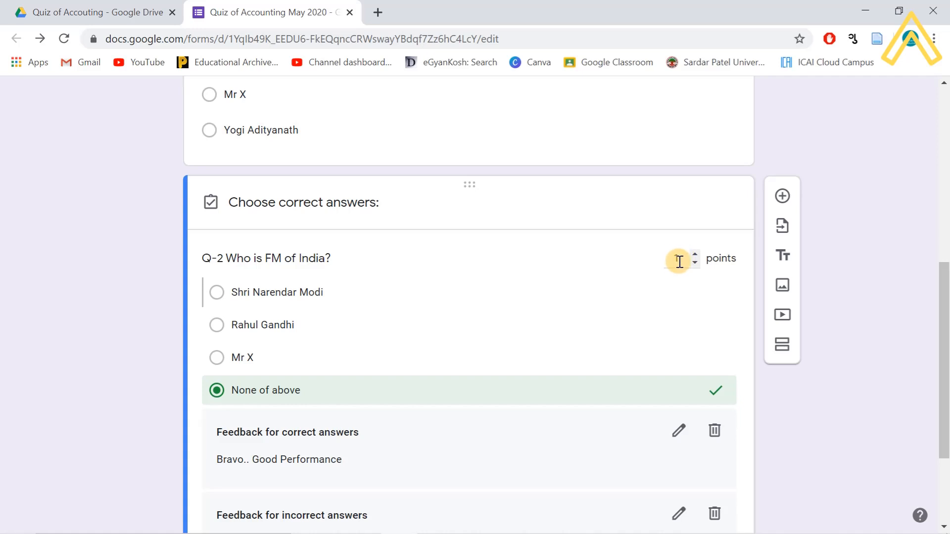
{"action": "scroll", "coordinate": [690, 370], "scroll_direction": "down", "scroll_amount": 2}
{"action": "scroll", "coordinate": [690, 370], "scroll_direction": "down", "scroll_amount": 1}
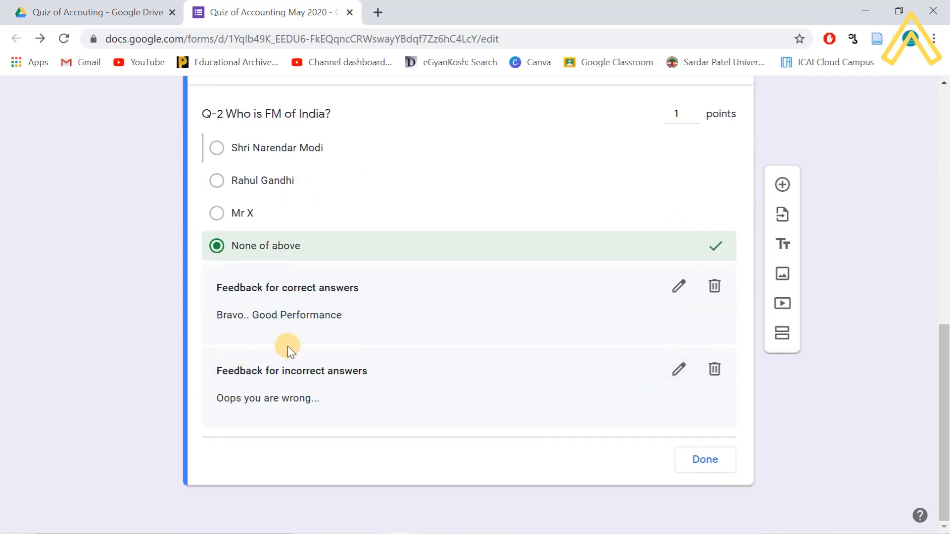
- Change the correct-answer feedback to 'Good performer..keep going' and save it
{"action": "left_click", "coordinate": [679, 289]}
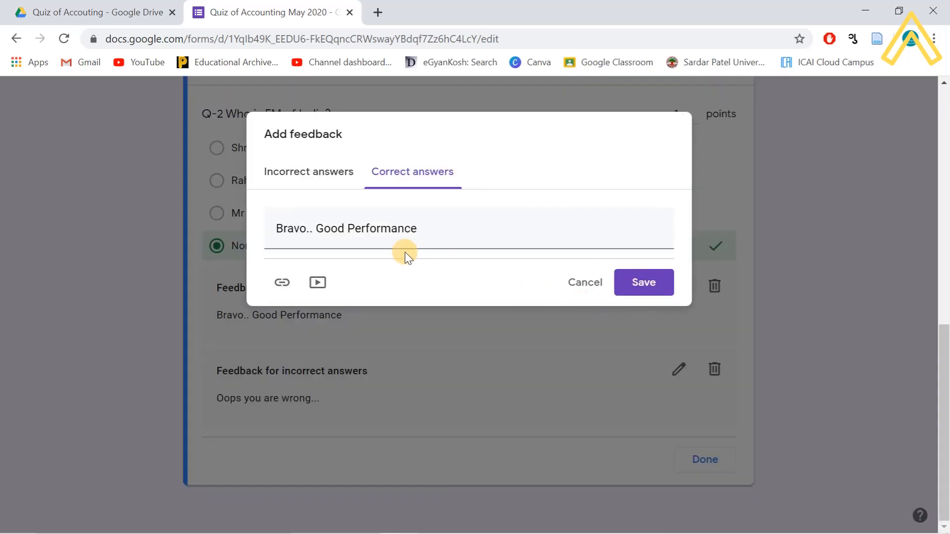
{"action": "left_click_drag", "start_coordinate": [422, 231], "coordinate": [275, 244]}
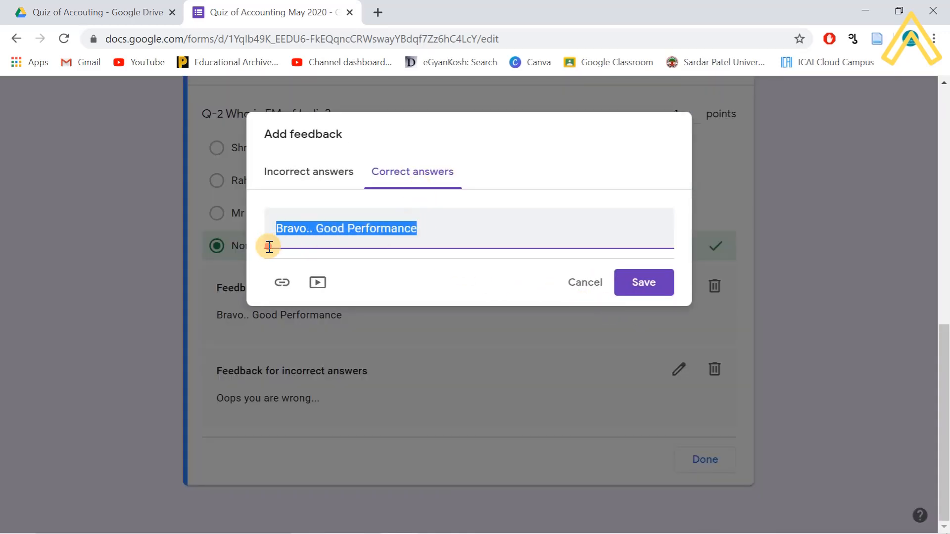
{"action": "type", "text": "G"}
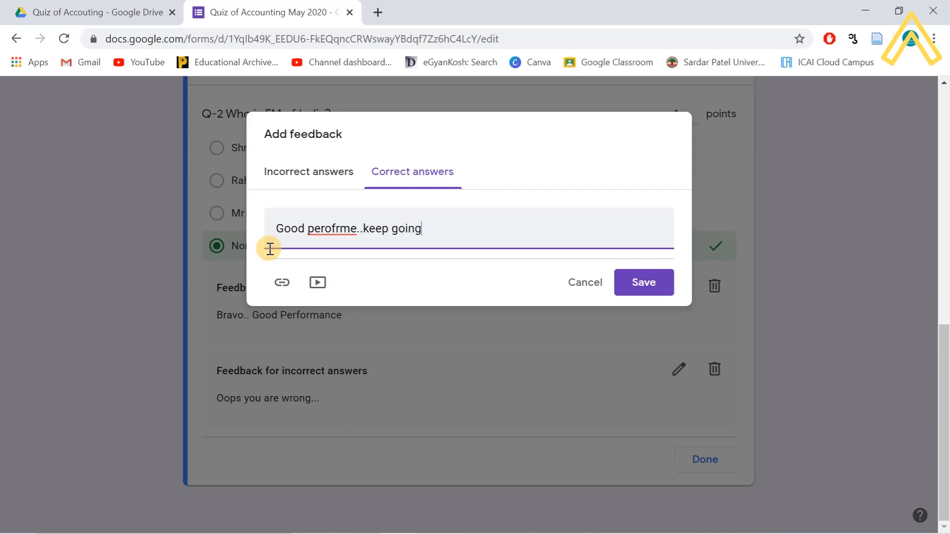
{"action": "type", "text": "ood perofrme..keep going"}
{"action": "right_click", "coordinate": [347, 231]}
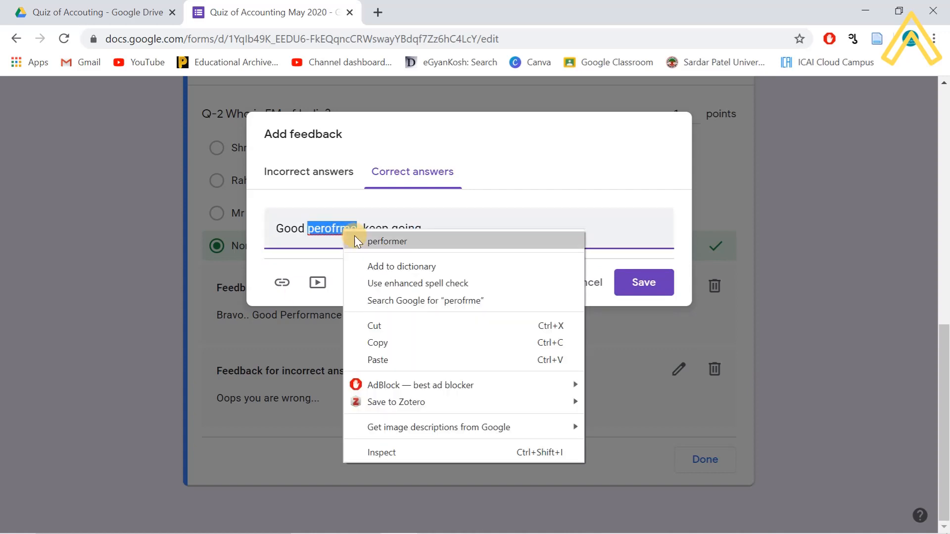
{"action": "left_click", "coordinate": [386, 241]}
{"action": "left_click", "coordinate": [643, 286]}
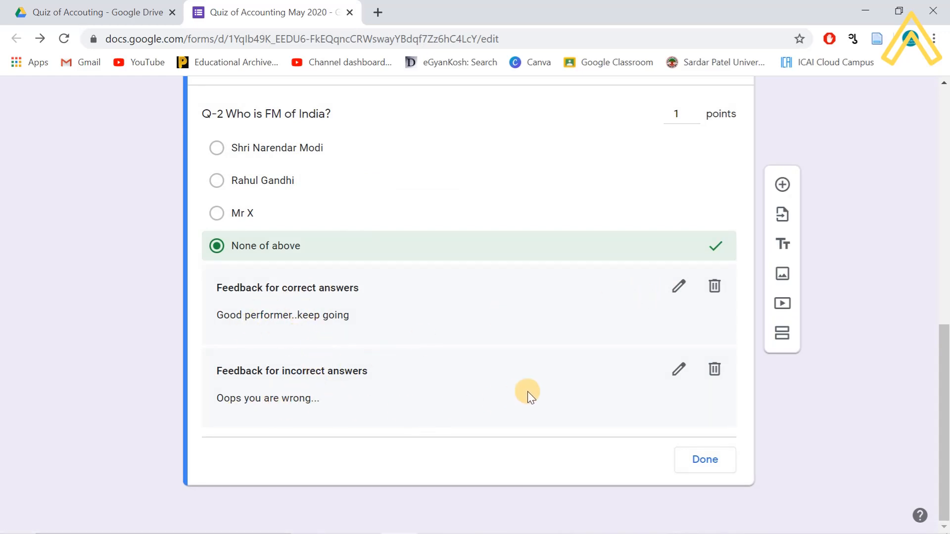
- Finish the answer key and renumber the question title to Q-3
{"action": "left_click", "coordinate": [698, 467]}
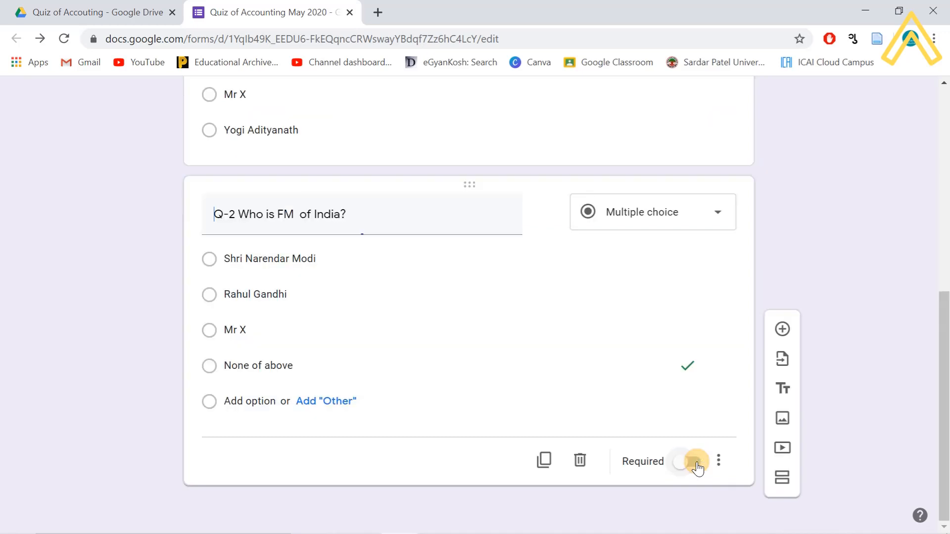
{"action": "left_click", "coordinate": [228, 218]}
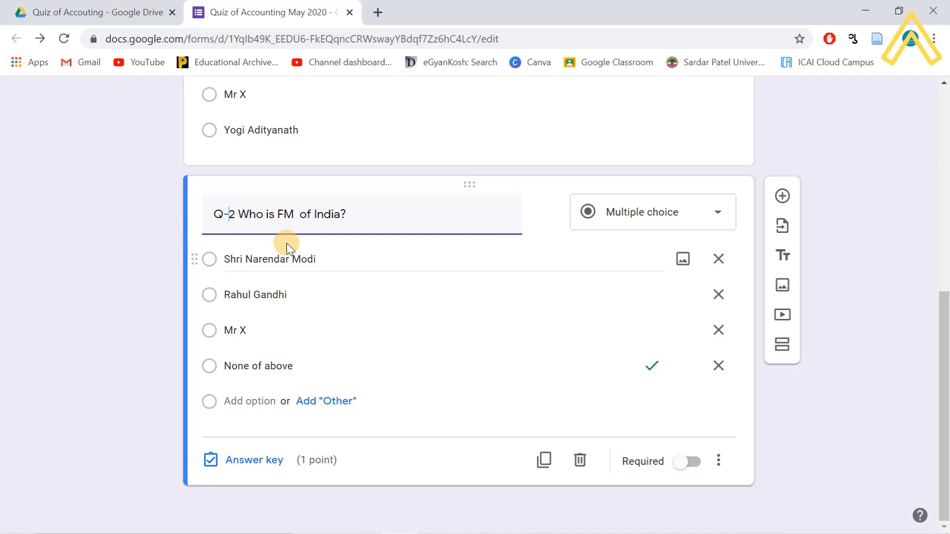
{"action": "key", "text": "Delete"}
{"action": "type", "text": "3"}
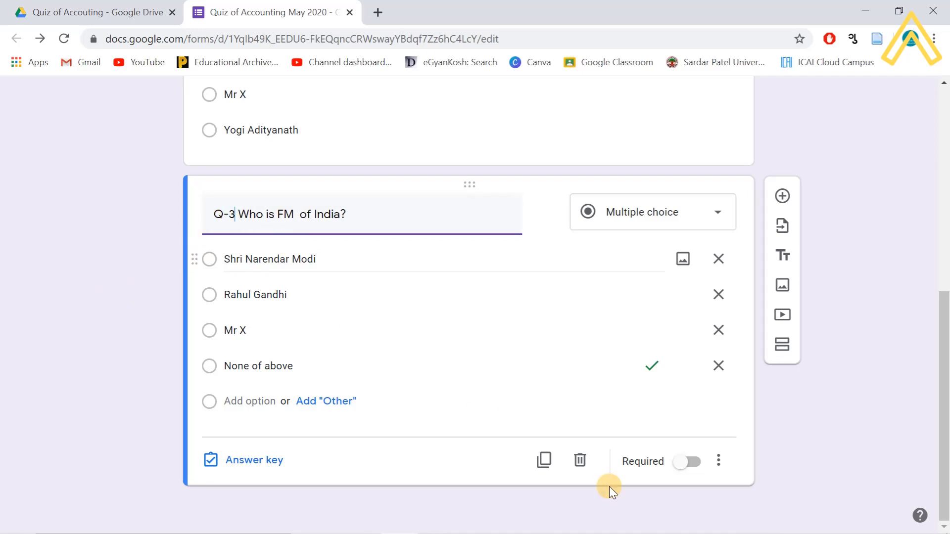
- Duplicate the Q-3 question and renumber the copy to Q-4
{"action": "left_click", "coordinate": [543, 470]}
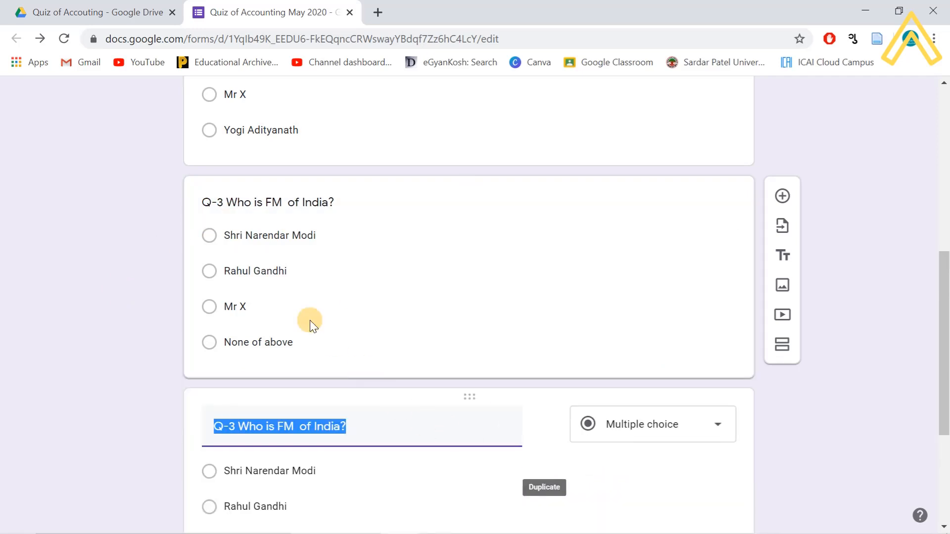
{"action": "left_click", "coordinate": [236, 425]}
{"action": "key", "text": "BackSpace"}
{"action": "type", "text": "4"}
{"action": "scroll", "coordinate": [365, 438], "scroll_direction": "down", "scroll_amount": 3}
{"action": "scroll", "coordinate": [376, 436], "scroll_direction": "up", "scroll_amount": 7}
{"action": "scroll", "coordinate": [391, 426], "scroll_direction": "up", "scroll_amount": 2}
{"action": "scroll", "coordinate": [391, 430], "scroll_direction": "down", "scroll_amount": 9}
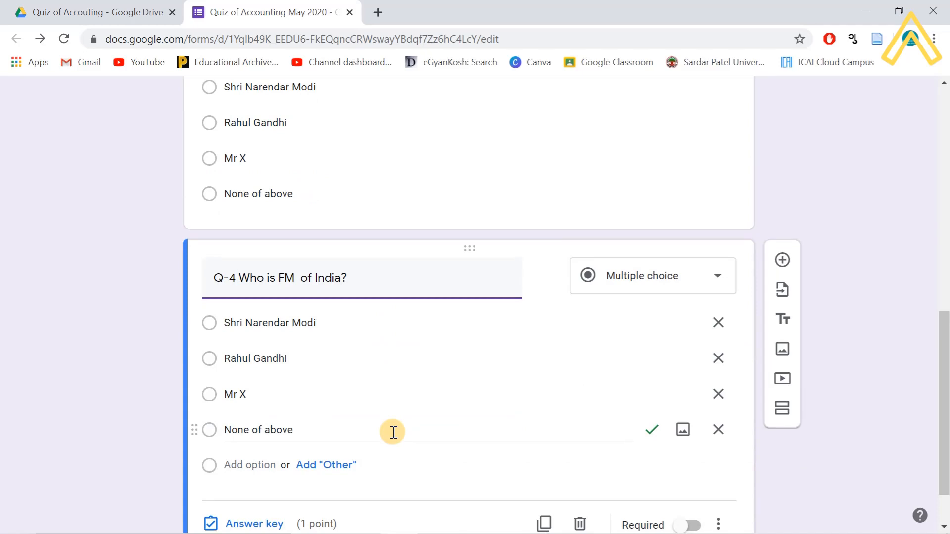
{"action": "scroll", "coordinate": [393, 432], "scroll_direction": "down", "scroll_amount": 2}
- Duplicate the Q-4 question and renumber the copy to Q-5
{"action": "left_click", "coordinate": [543, 465]}
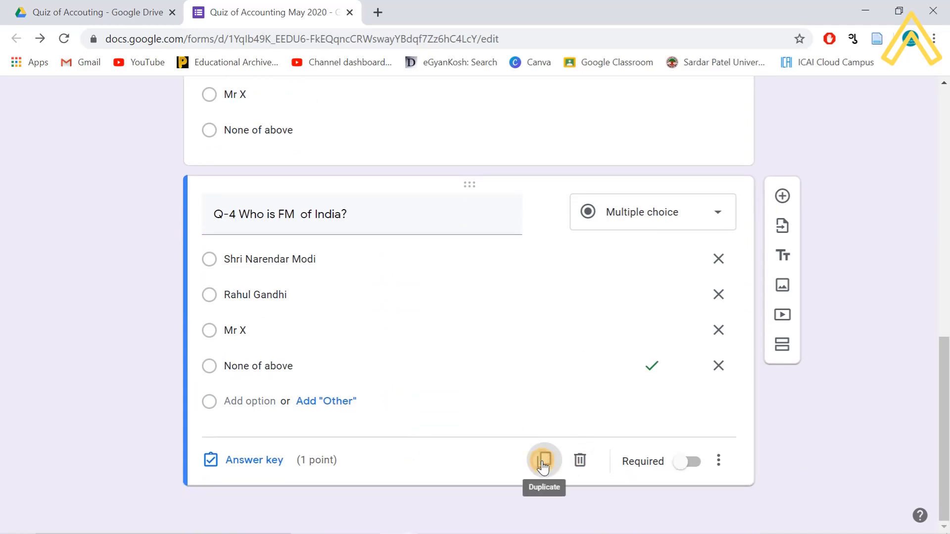
{"action": "left_click", "coordinate": [238, 430]}
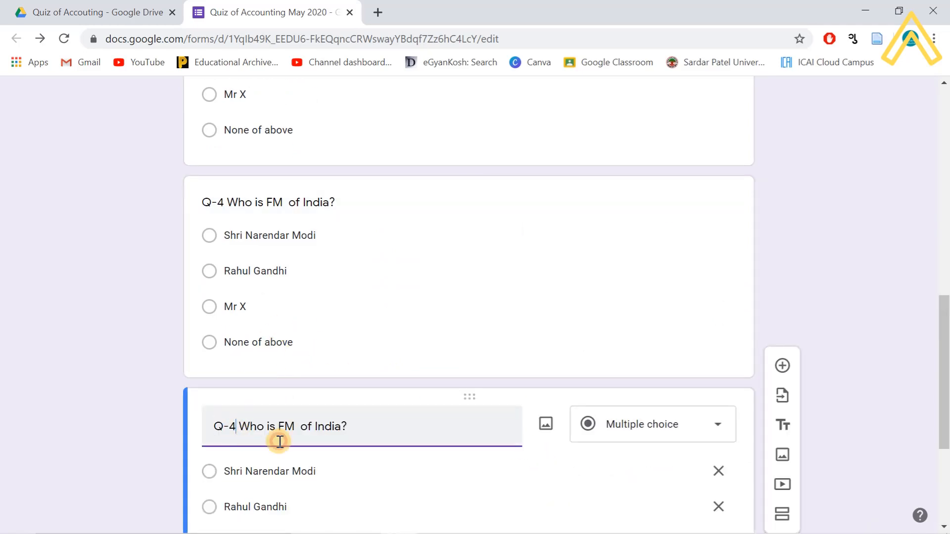
{"action": "key", "text": "BackSpace"}
{"action": "type", "text": "5"}
{"action": "scroll", "coordinate": [464, 372], "scroll_direction": "down", "scroll_amount": 4}
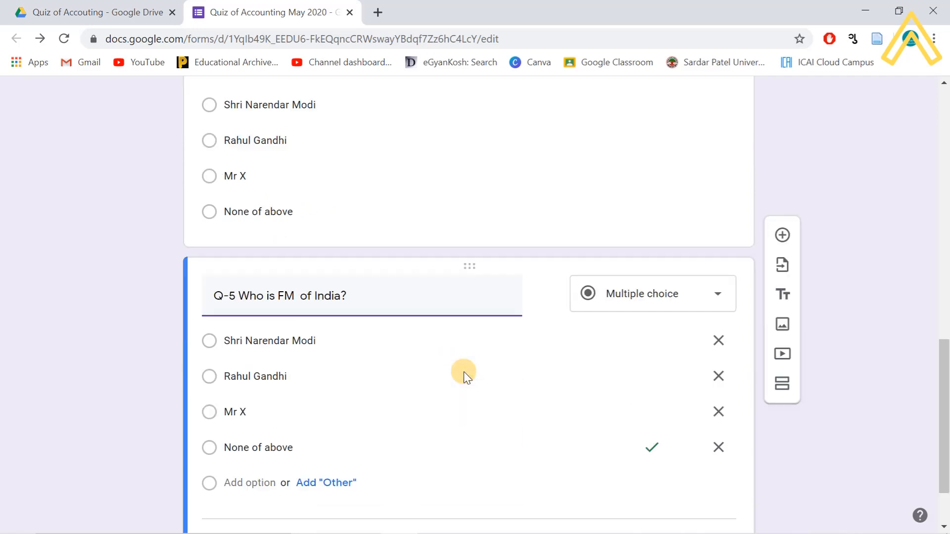
- Make five copies of the Q-5 'Who is FM of India?' question
{"action": "left_click", "coordinate": [543, 461]}
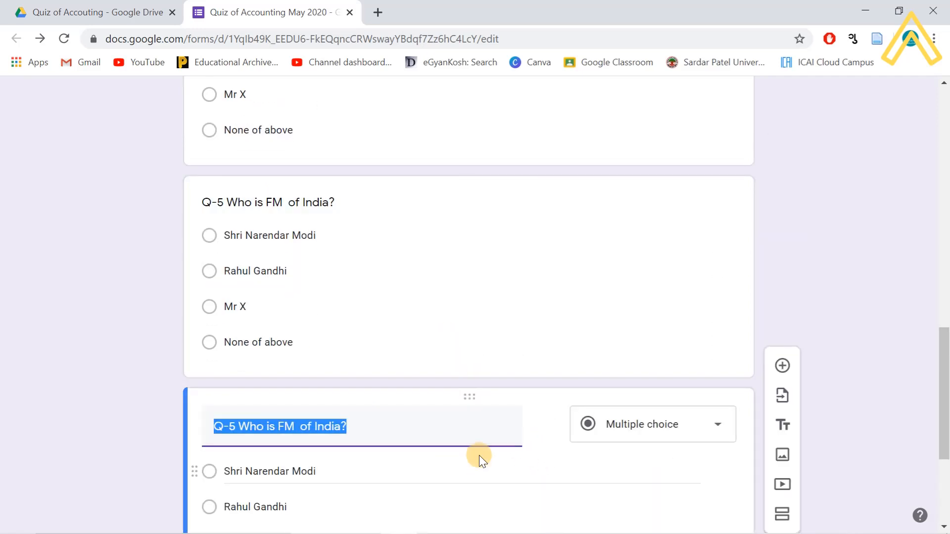
{"action": "scroll", "coordinate": [508, 454], "scroll_direction": "down", "scroll_amount": 4}
{"action": "left_click", "coordinate": [545, 463]}
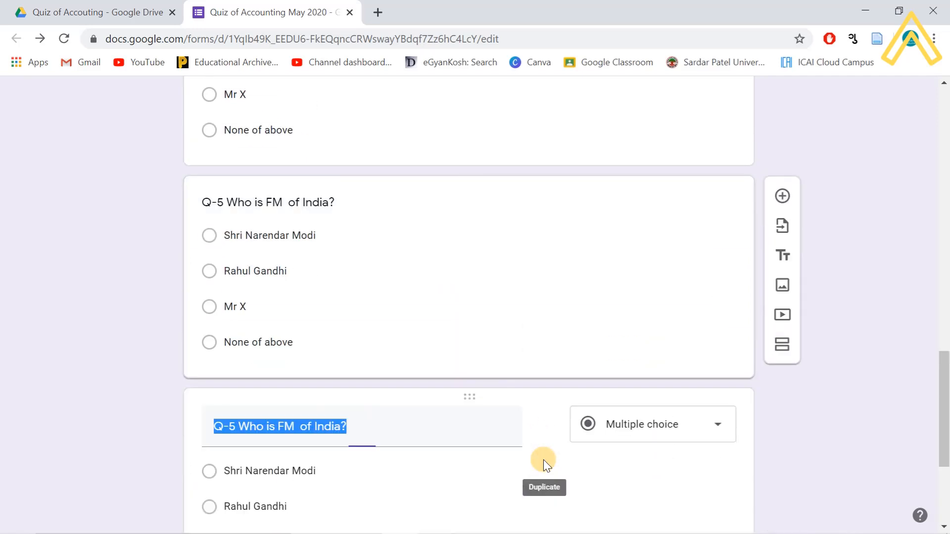
{"action": "scroll", "coordinate": [543, 459], "scroll_direction": "down", "scroll_amount": 4}
{"action": "left_click", "coordinate": [543, 455]}
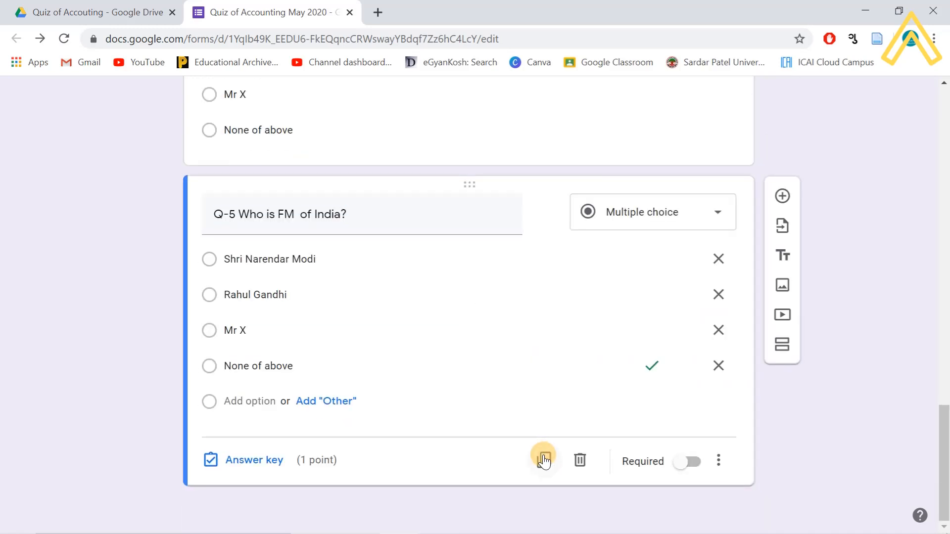
{"action": "scroll", "coordinate": [544, 465], "scroll_direction": "down", "scroll_amount": 4}
{"action": "left_click", "coordinate": [546, 456]}
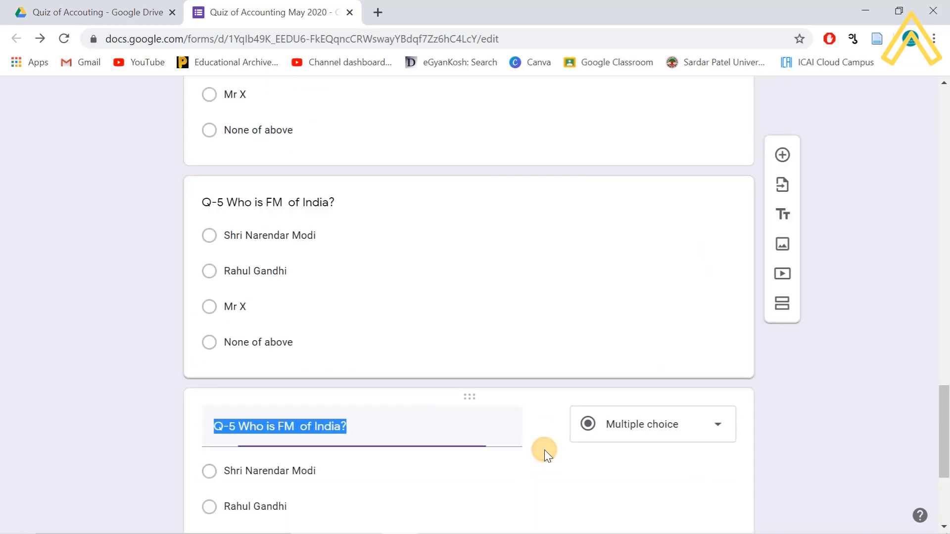
{"action": "scroll", "coordinate": [545, 450], "scroll_direction": "down", "scroll_amount": 4}
{"action": "left_click", "coordinate": [548, 461]}
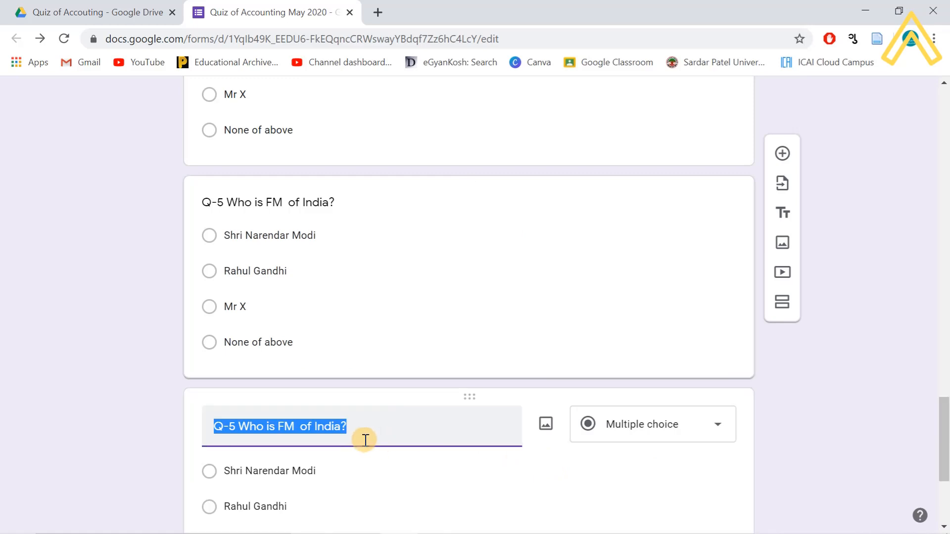
- Renumber the bottom three copies to Q-10, Q-9 and Q-8
{"action": "left_click", "coordinate": [236, 426]}
{"action": "left_click", "coordinate": [312, 429]}
{"action": "key", "text": "BackSpace"}
{"action": "type", "text": "10"}
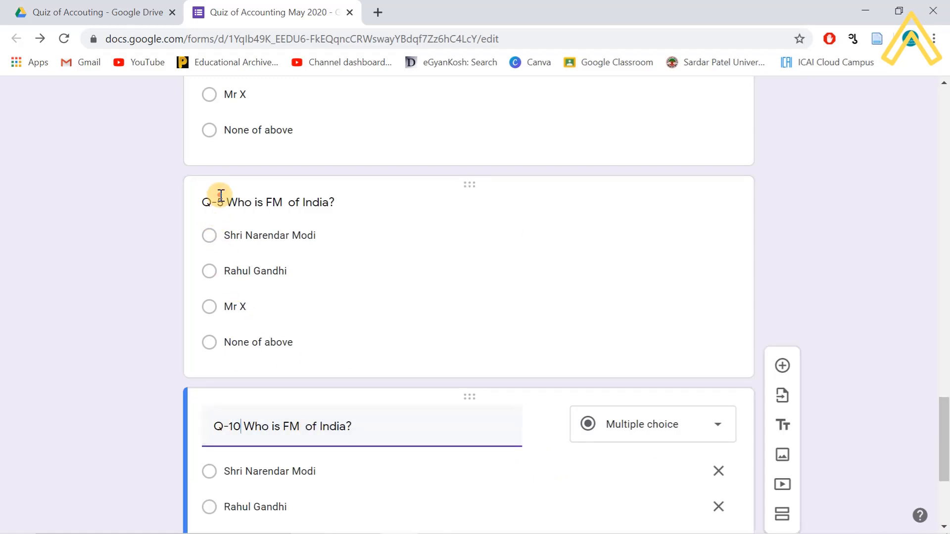
{"action": "left_click", "coordinate": [221, 195]}
{"action": "left_click", "coordinate": [236, 216]}
{"action": "key", "text": "BackSpace"}
{"action": "type", "text": "9"}
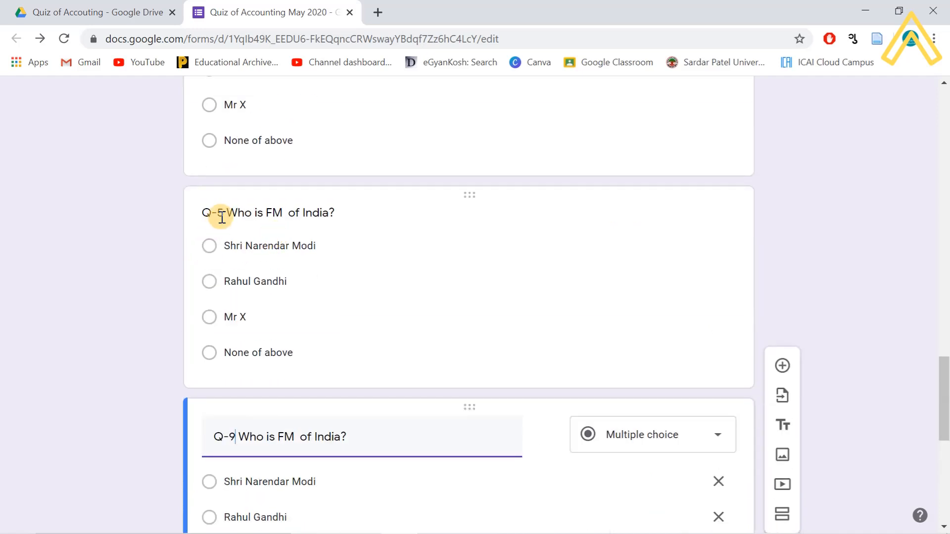
{"action": "left_click", "coordinate": [221, 218]}
{"action": "left_click", "coordinate": [233, 221]}
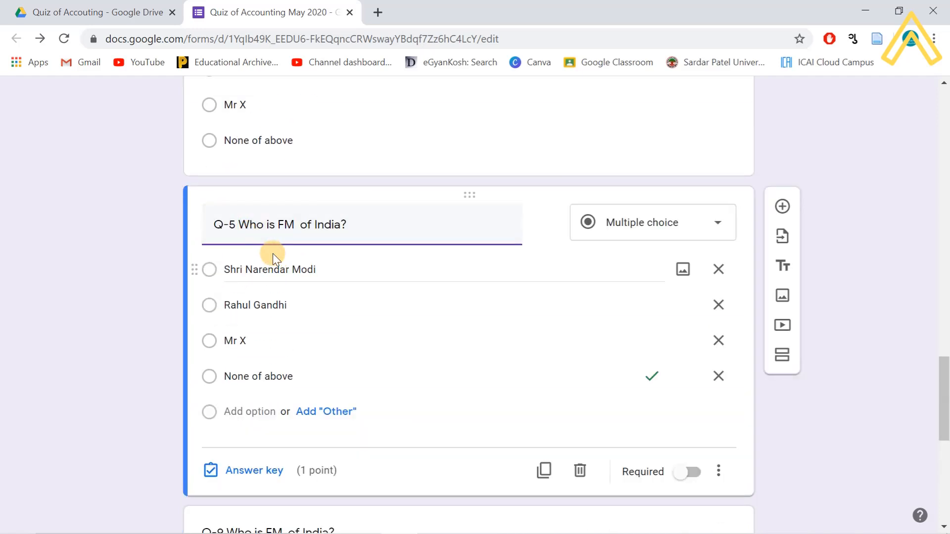
{"action": "key", "text": "BackSpace"}
{"action": "type", "text": "8"}
{"action": "key", "text": "BackSpace"}
{"action": "key", "text": "BackSpace"}
{"action": "type", "text": "8"}
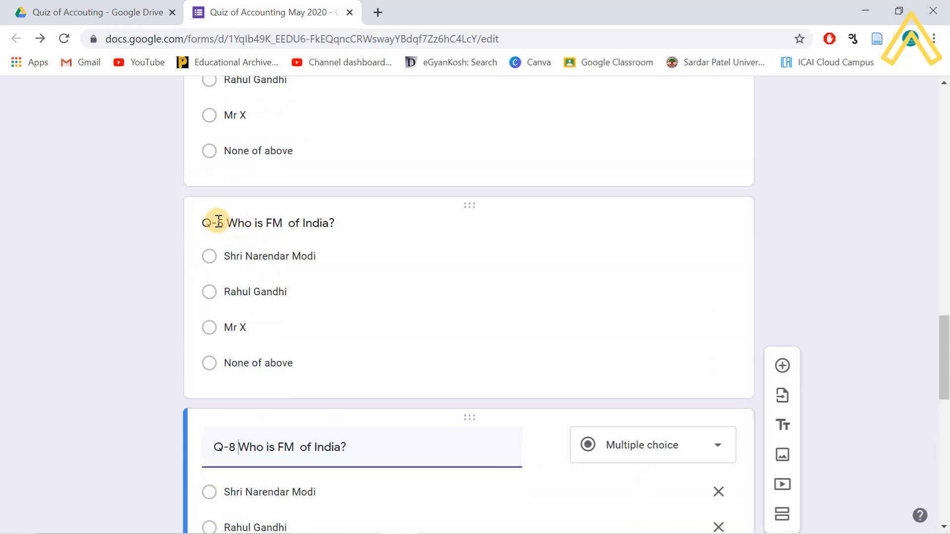
- Renumber the remaining two copies to Q-7 and Q-6
{"action": "left_click", "coordinate": [218, 222]}
{"action": "left_click", "coordinate": [289, 251]}
{"action": "key", "text": "BackSpace"}
{"action": "type", "text": "7"}
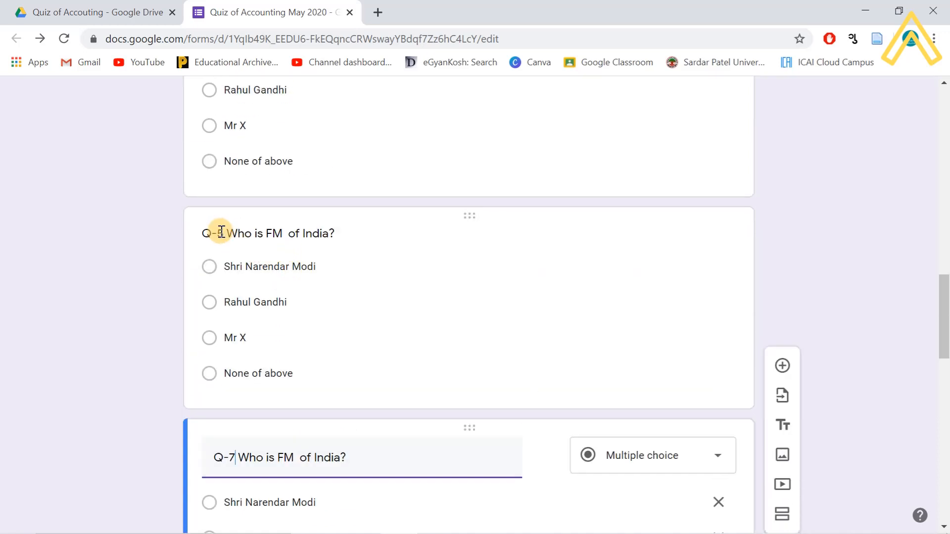
{"action": "left_click", "coordinate": [224, 233]}
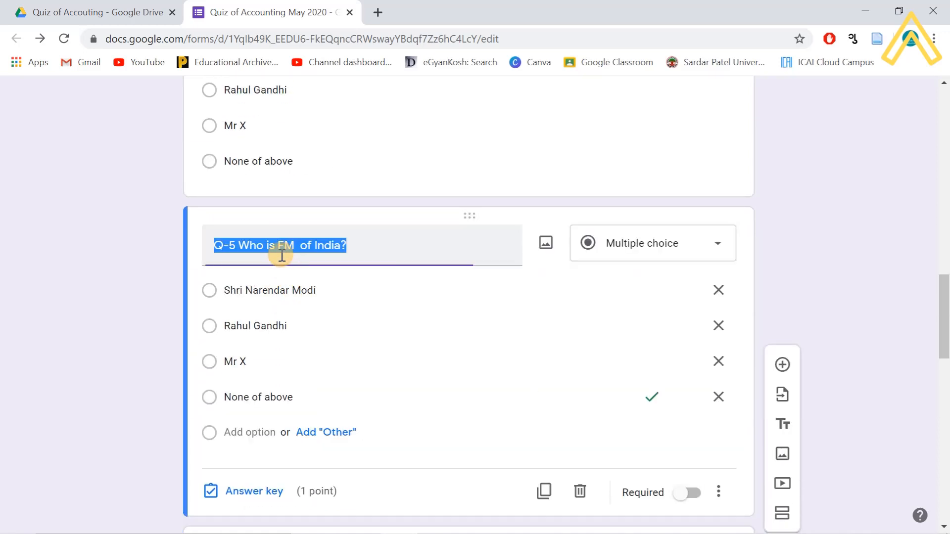
{"action": "left_click", "coordinate": [239, 246]}
{"action": "key", "text": "BackSpace"}
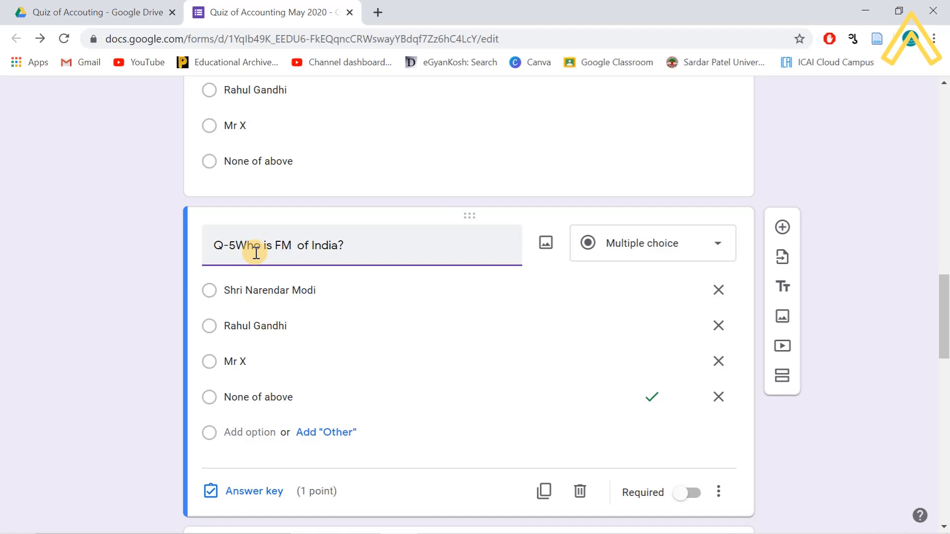
{"action": "key", "text": "BackSpace"}
{"action": "scroll", "coordinate": [389, 366], "scroll_direction": "down", "scroll_amount": 4}
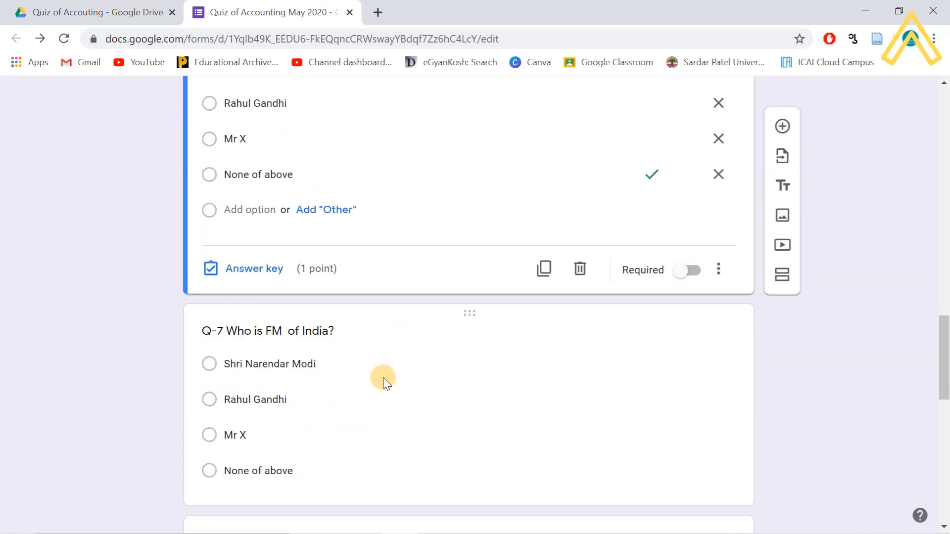
{"action": "scroll", "coordinate": [384, 376], "scroll_direction": "up", "scroll_amount": 5}
{"action": "type", "text": "6"}
{"action": "scroll", "coordinate": [322, 294], "scroll_direction": "up", "scroll_amount": 2}
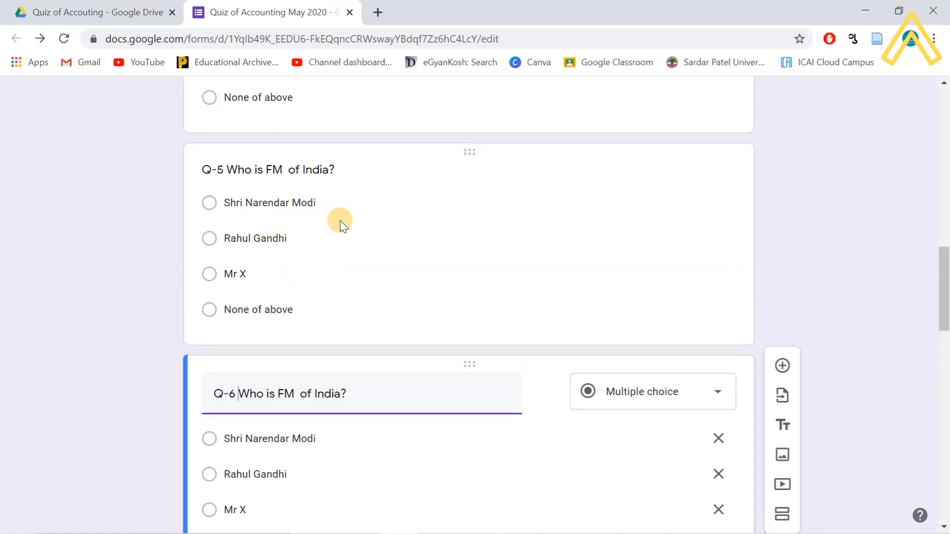
{"action": "scroll", "coordinate": [395, 254], "scroll_direction": "up", "scroll_amount": 9}
{"action": "scroll", "coordinate": [496, 302], "scroll_direction": "up", "scroll_amount": 8}
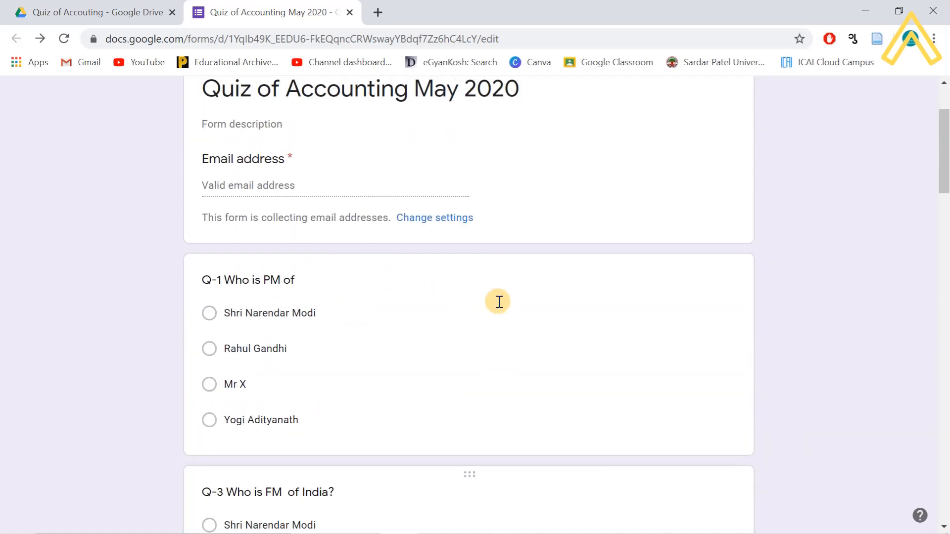
{"action": "scroll", "coordinate": [509, 311], "scroll_direction": "down", "scroll_amount": 9}
{"action": "scroll", "coordinate": [525, 324], "scroll_direction": "down", "scroll_amount": 14}
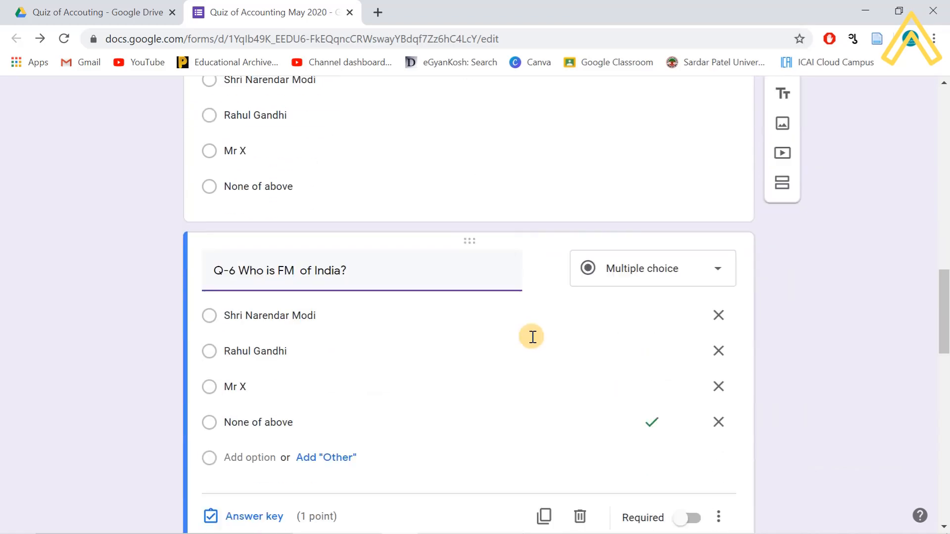
{"action": "scroll", "coordinate": [661, 369], "scroll_direction": "up", "scroll_amount": 20}
{"action": "scroll", "coordinate": [574, 349], "scroll_direction": "down", "scroll_amount": 7}
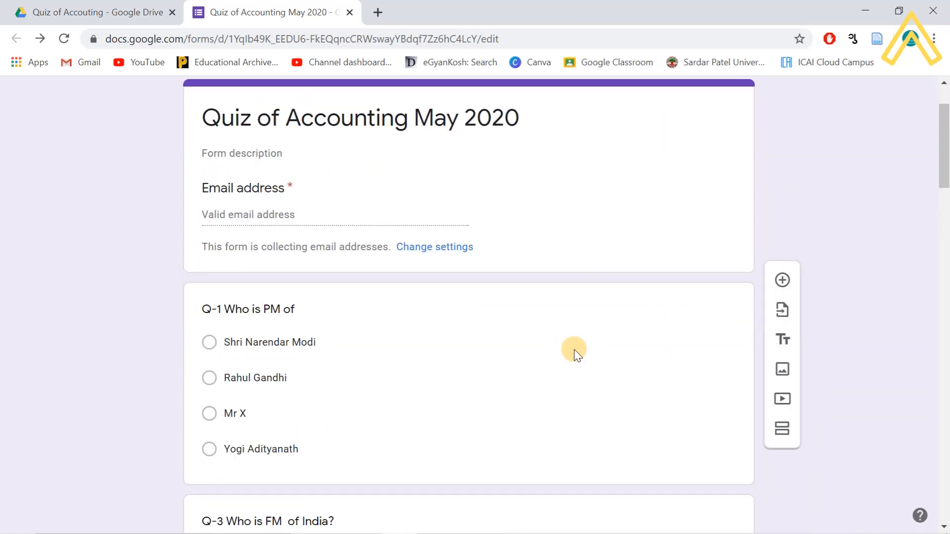
{"action": "scroll", "coordinate": [575, 350], "scroll_direction": "up", "scroll_amount": 4}
{"action": "scroll", "coordinate": [574, 349], "scroll_direction": "up", "scroll_amount": 1}
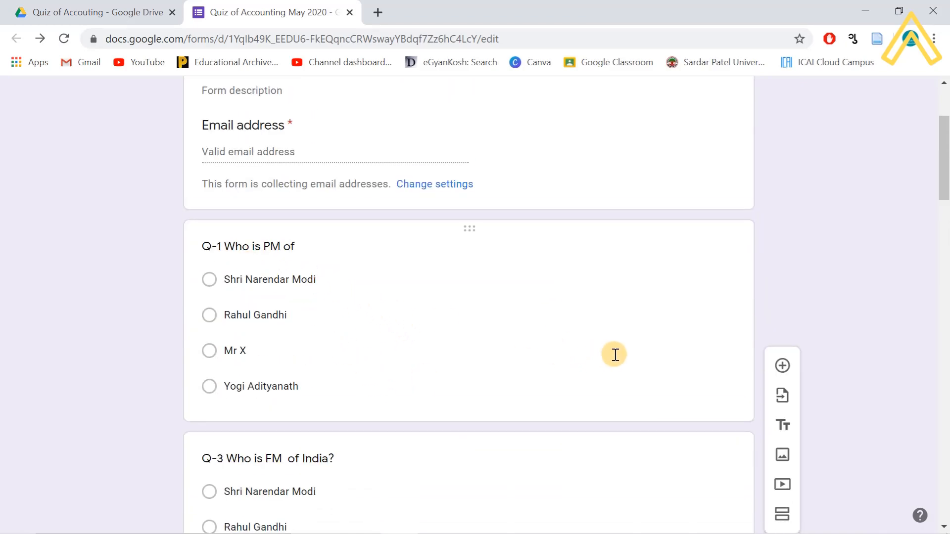
{"action": "left_click", "coordinate": [593, 372]}
{"action": "scroll", "coordinate": [667, 424], "scroll_direction": "down", "scroll_amount": 3}
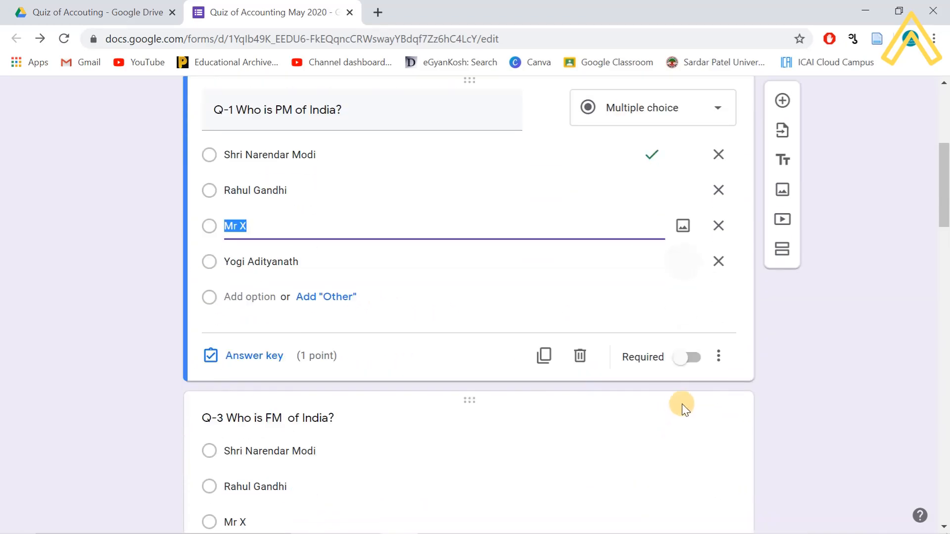
{"action": "left_click", "coordinate": [693, 359]}
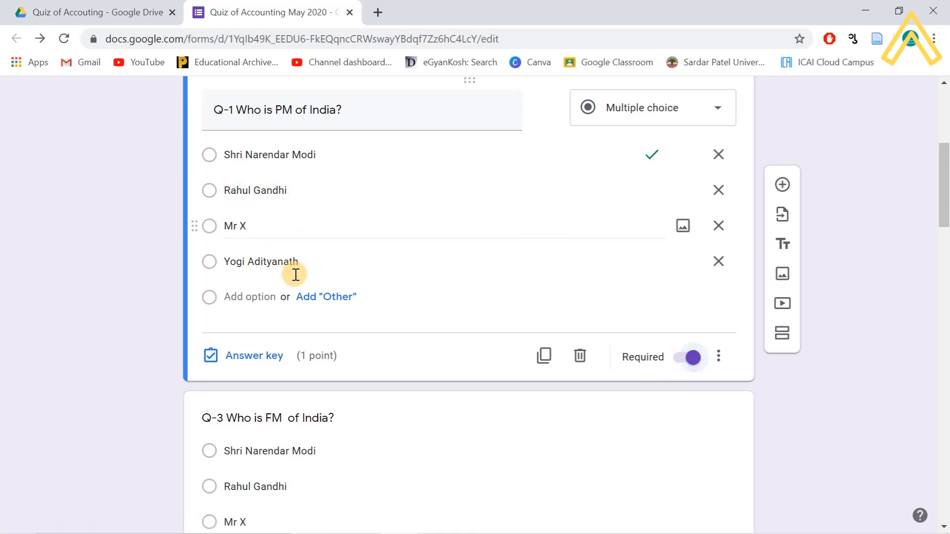
{"action": "left_click", "coordinate": [683, 359]}
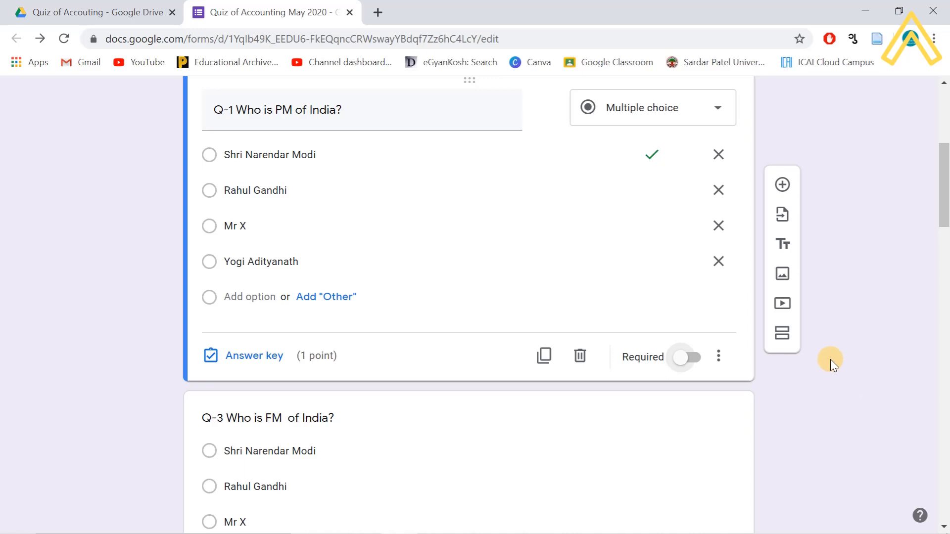
{"action": "scroll", "coordinate": [844, 328], "scroll_direction": "up", "scroll_amount": 6}
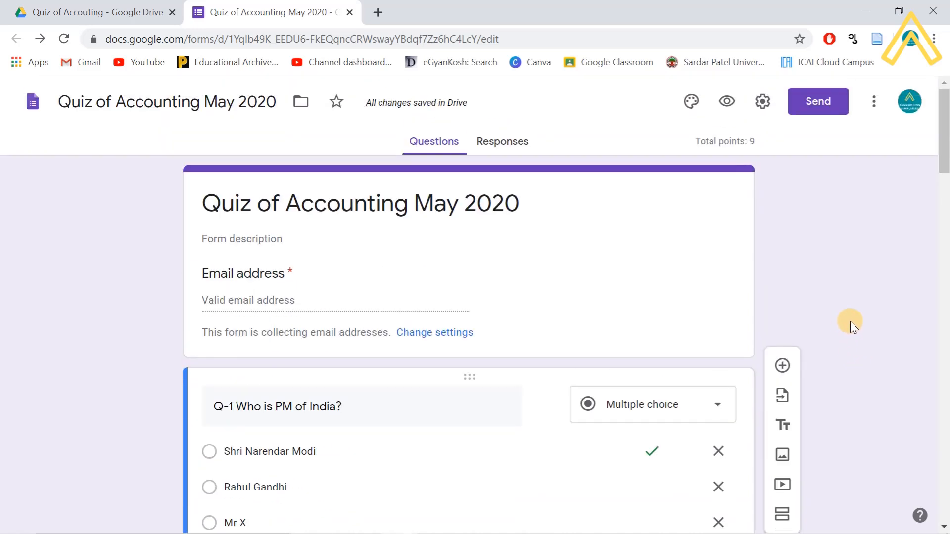
{"action": "scroll", "coordinate": [695, 214], "scroll_direction": "down", "scroll_amount": 15}
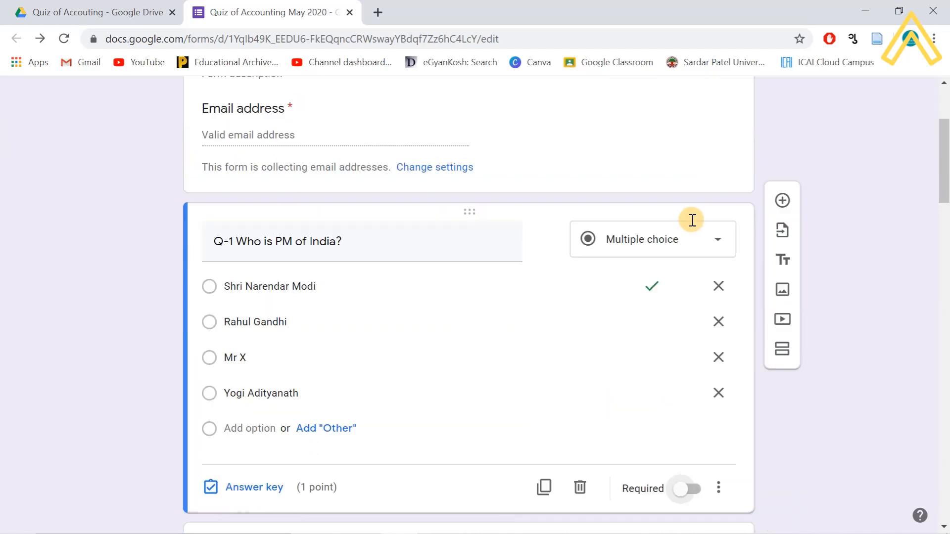
{"action": "scroll", "coordinate": [535, 351], "scroll_direction": "down", "scroll_amount": 10}
{"action": "scroll", "coordinate": [536, 335], "scroll_direction": "up", "scroll_amount": 20}
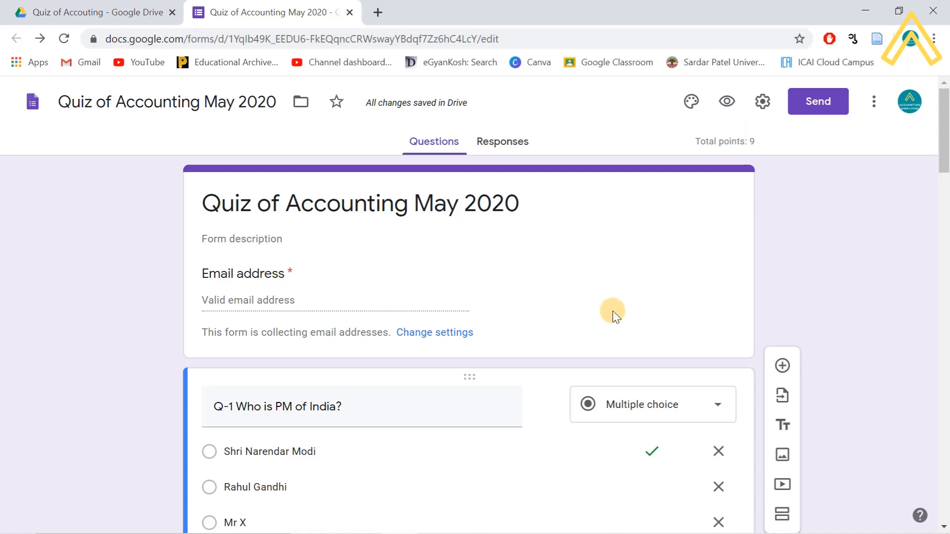
{"action": "scroll", "coordinate": [521, 366], "scroll_direction": "down", "scroll_amount": 7}
{"action": "scroll", "coordinate": [292, 342], "scroll_direction": "down", "scroll_amount": 3}
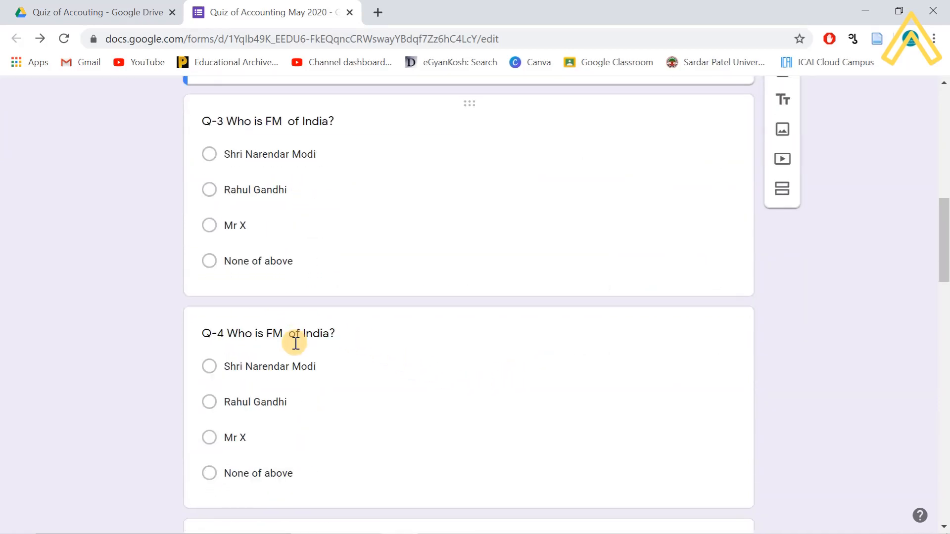
{"action": "scroll", "coordinate": [295, 343], "scroll_direction": "up", "scroll_amount": 3}
{"action": "scroll", "coordinate": [297, 342], "scroll_direction": "up", "scroll_amount": 4}
{"action": "scroll", "coordinate": [300, 302], "scroll_direction": "down", "scroll_amount": 3}
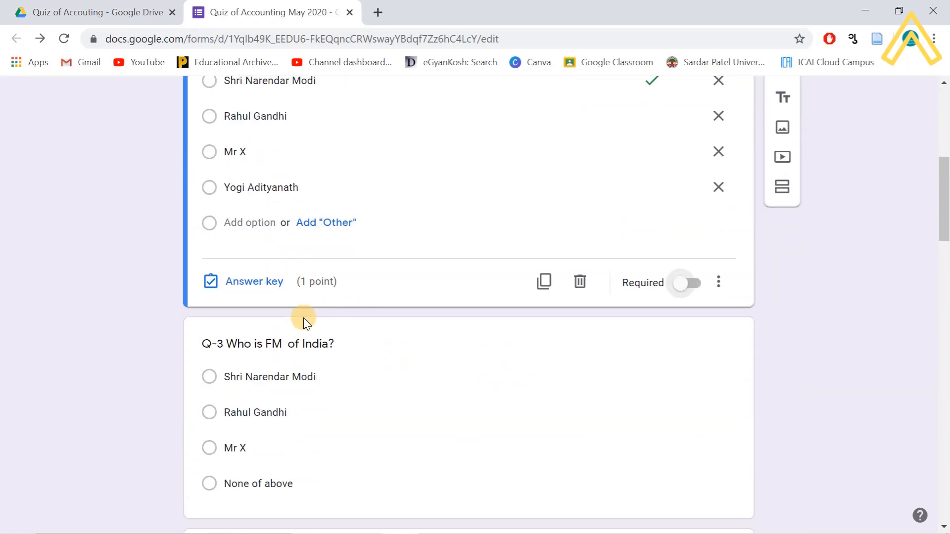
{"action": "scroll", "coordinate": [310, 347], "scroll_direction": "down", "scroll_amount": 20}
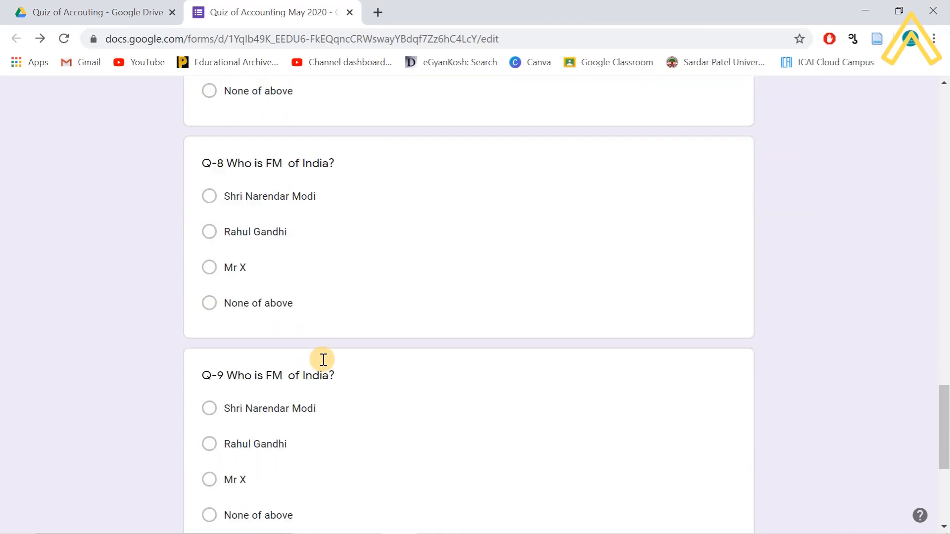
{"action": "left_click", "coordinate": [640, 444]}
{"action": "scroll", "coordinate": [691, 417], "scroll_direction": "up", "scroll_amount": 20}
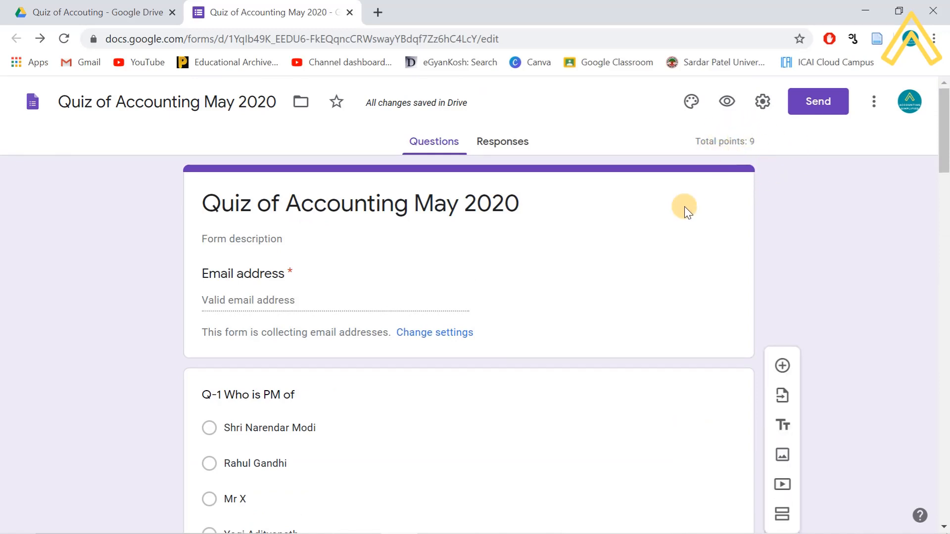
{"action": "scroll", "coordinate": [601, 328], "scroll_direction": "down", "scroll_amount": 15}
{"action": "scroll", "coordinate": [601, 341], "scroll_direction": "down", "scroll_amount": 20}
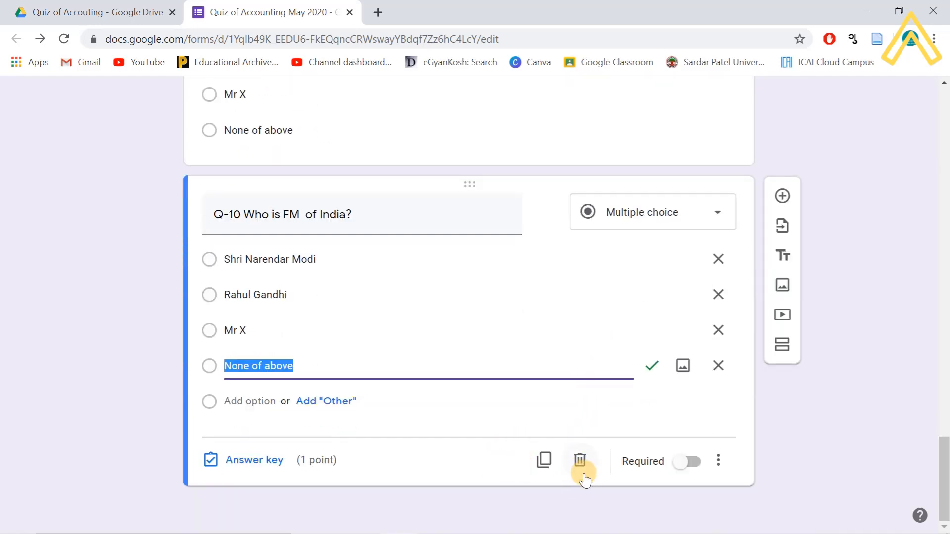
- Copy the Q-10 question and renumber the copy to Q-2
{"action": "left_click", "coordinate": [543, 463]}
{"action": "left_click", "coordinate": [240, 426]}
{"action": "key", "text": "BackSpace"}
{"action": "key", "text": "BackSpace"}
{"action": "type", "text": "2"}
{"action": "scroll", "coordinate": [356, 457], "scroll_direction": "down", "scroll_amount": 3}
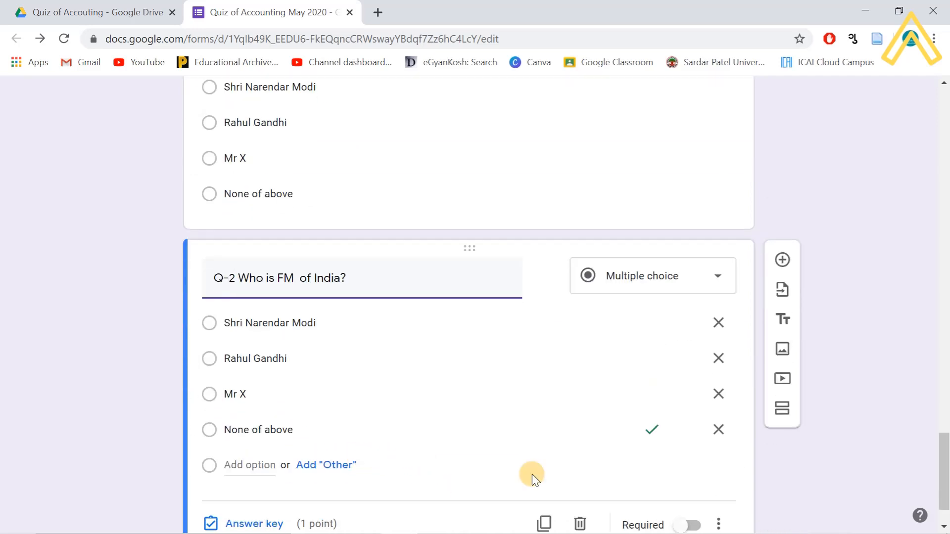
{"action": "left_click", "coordinate": [835, 441]}
- Drag Q-2 up the form into its place and review the questions
{"action": "scroll", "coordinate": [831, 446], "scroll_direction": "down", "scroll_amount": 1}
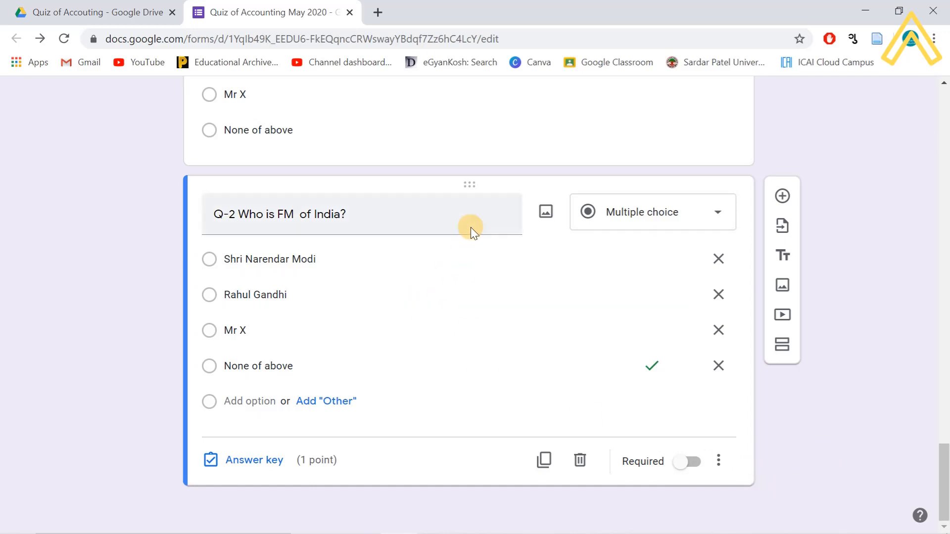
{"action": "left_click_drag", "start_coordinate": [471, 166], "coordinate": [482, 217]}
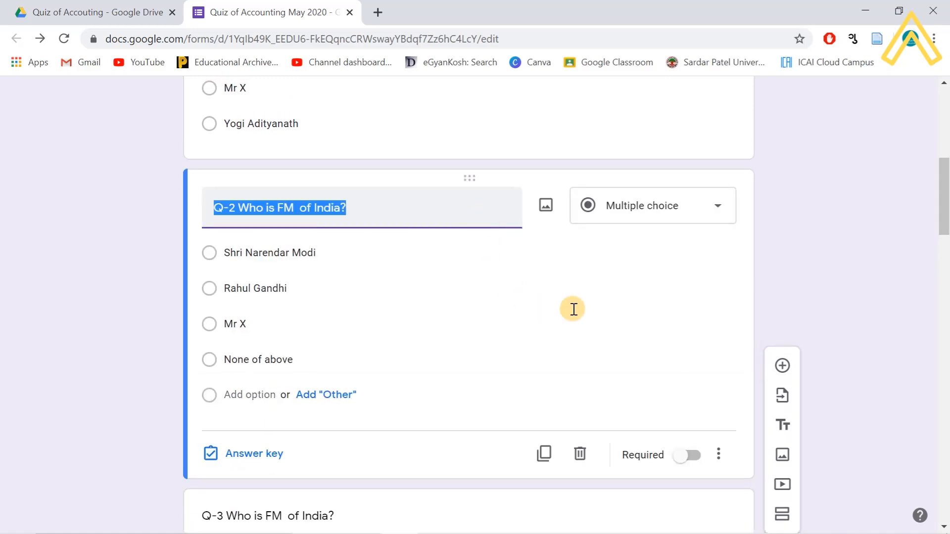
{"action": "scroll", "coordinate": [91, 277], "scroll_direction": "up", "scroll_amount": 6}
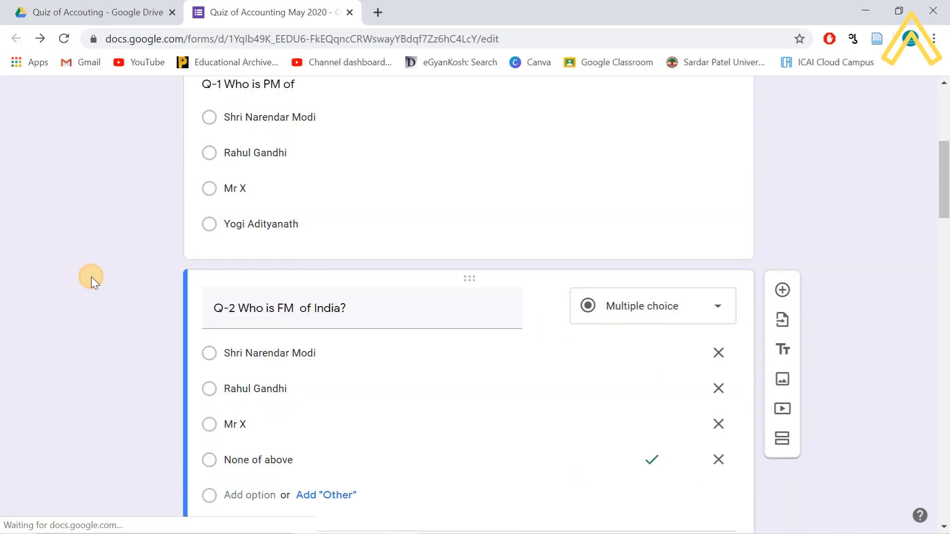
{"action": "scroll", "coordinate": [291, 324], "scroll_direction": "down", "scroll_amount": 3}
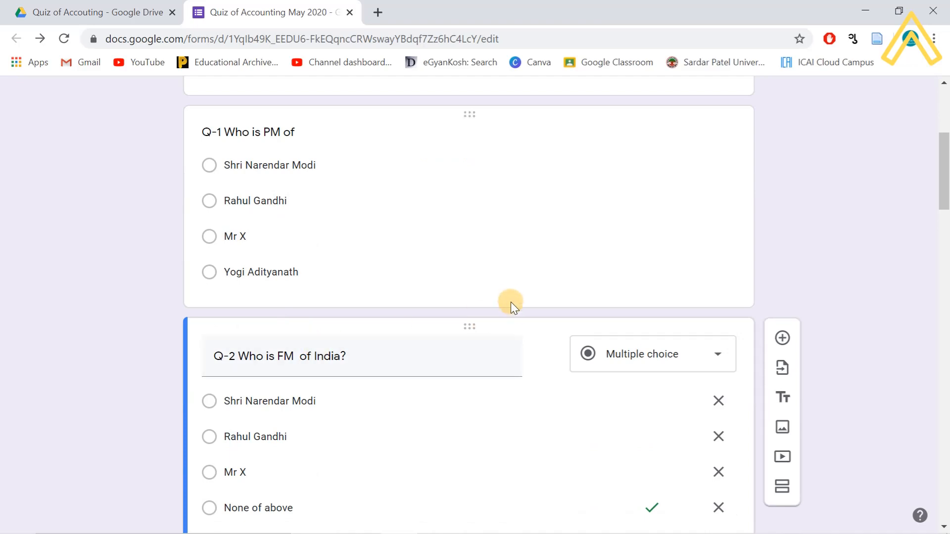
{"action": "scroll", "coordinate": [450, 384], "scroll_direction": "down", "scroll_amount": 14}
{"action": "scroll", "coordinate": [453, 385], "scroll_direction": "up", "scroll_amount": 15}
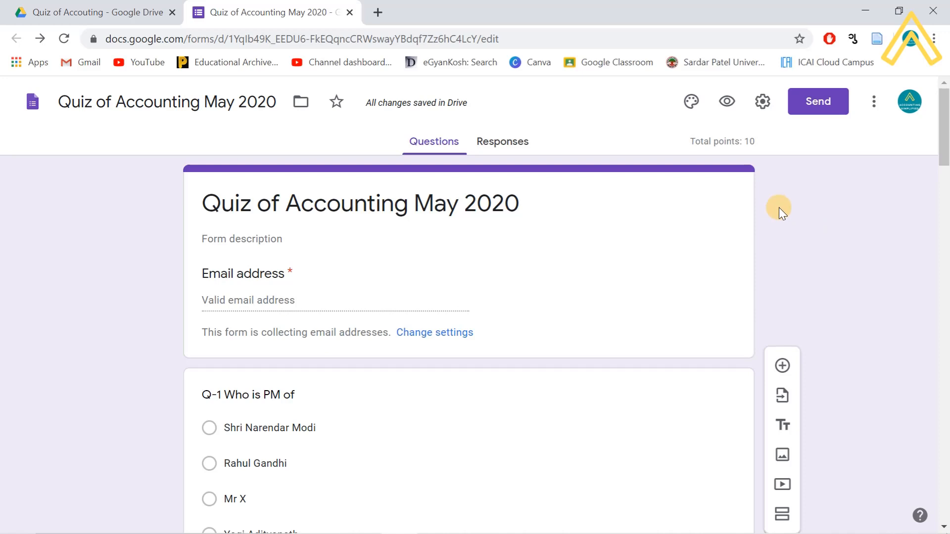
- On the Responses page, bring up Select response destination from the Sheets icon
{"action": "left_click", "coordinate": [505, 146]}
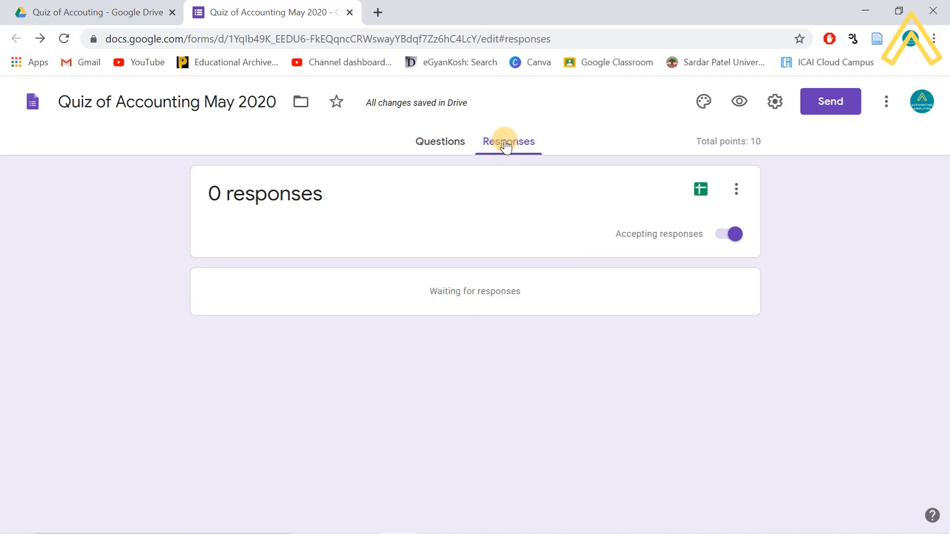
{"action": "left_click", "coordinate": [448, 144]}
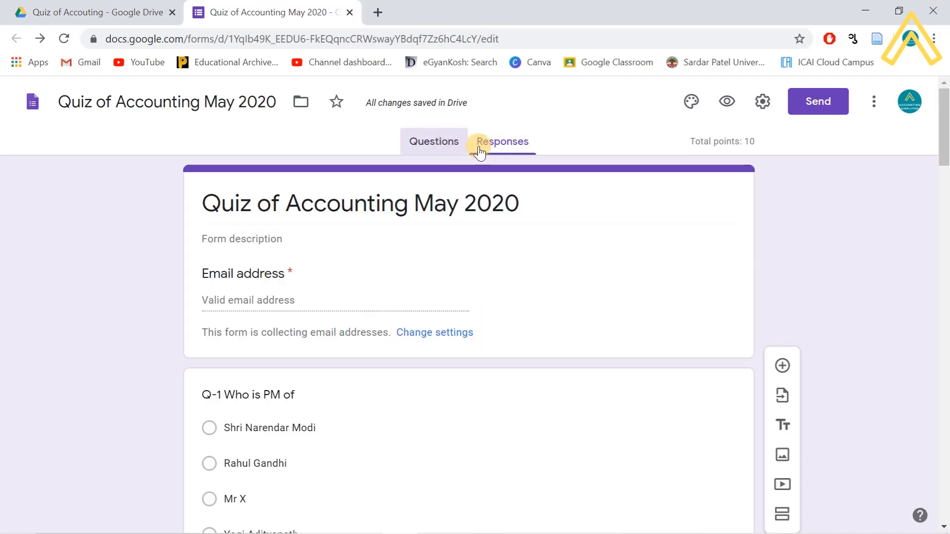
{"action": "left_click", "coordinate": [501, 148]}
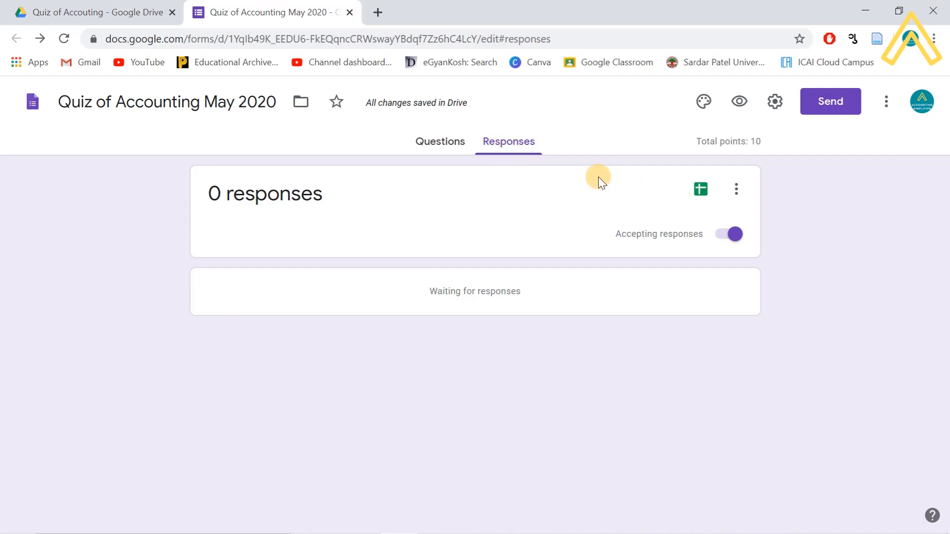
{"action": "left_click", "coordinate": [701, 191]}
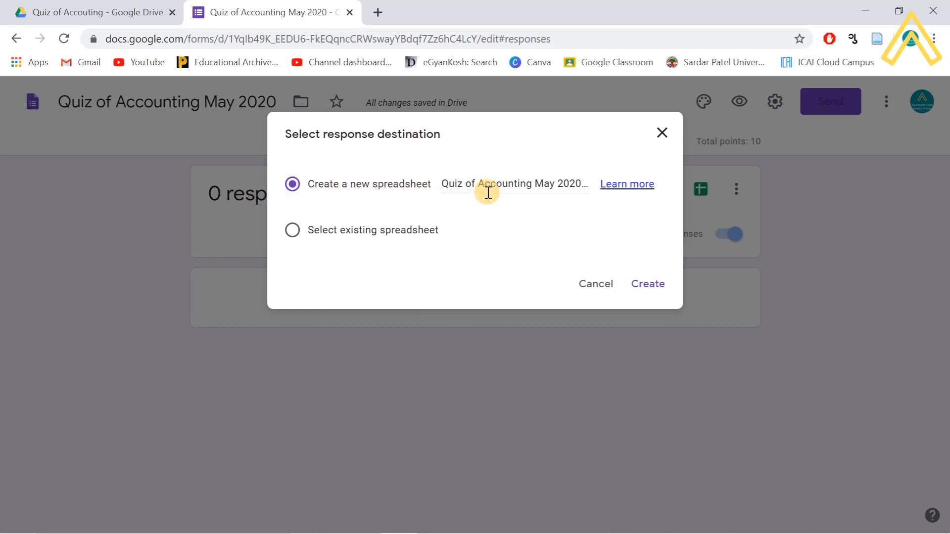
- Create the new 'Quiz of Accounting May 2020 (Responses)' spreadsheet
{"action": "left_click", "coordinate": [652, 286]}
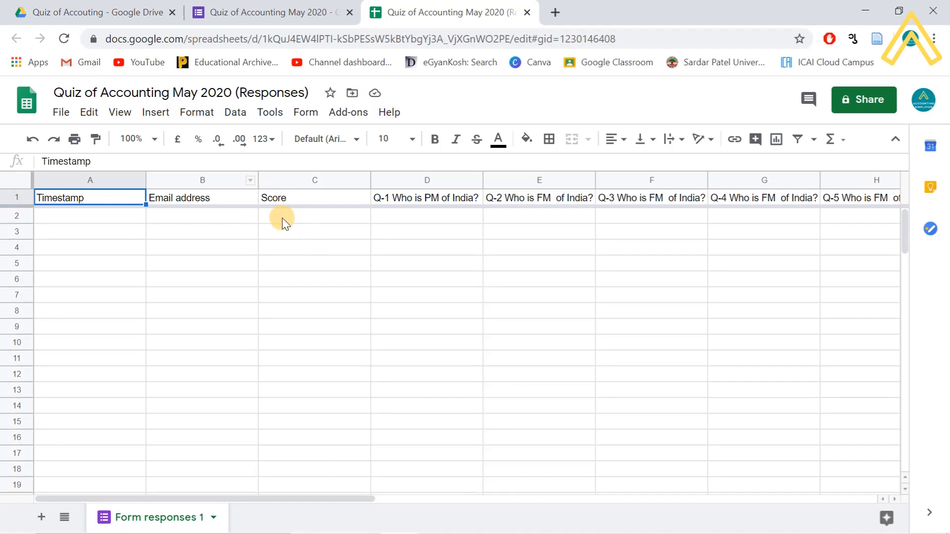
- Return to the form editor's Questions view
{"action": "left_click", "coordinate": [307, 17]}
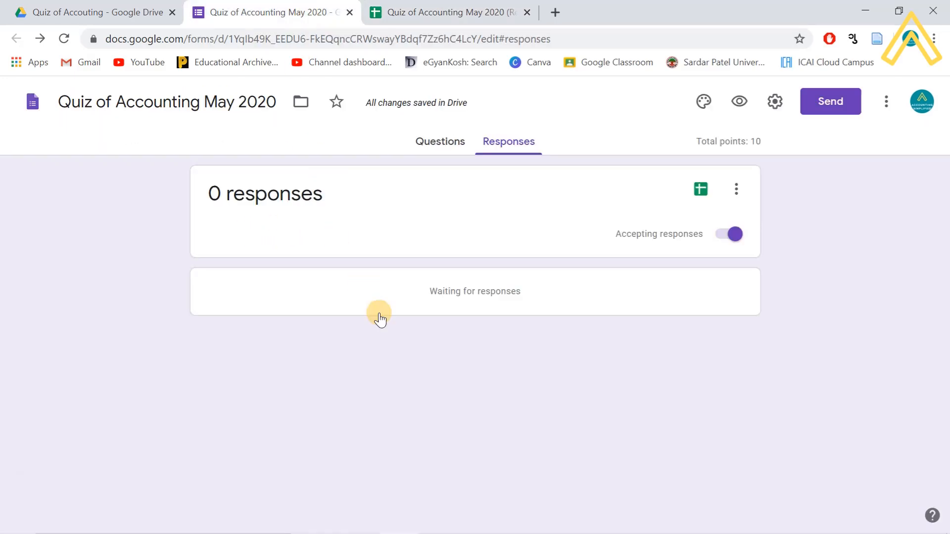
{"action": "left_click", "coordinate": [439, 142]}
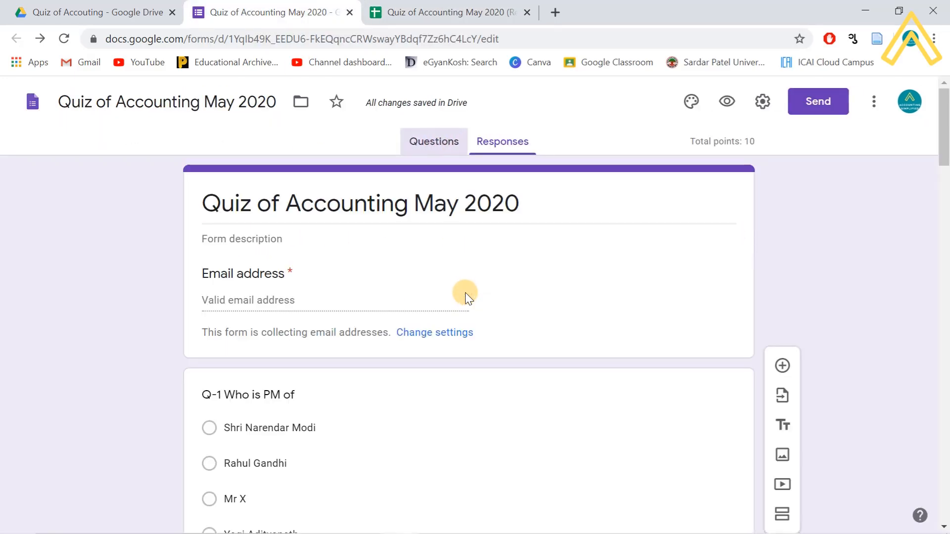
{"action": "scroll", "coordinate": [465, 307], "scroll_direction": "down", "scroll_amount": 14}
{"action": "scroll", "coordinate": [461, 357], "scroll_direction": "down", "scroll_amount": 15}
{"action": "scroll", "coordinate": [461, 356], "scroll_direction": "up", "scroll_amount": 20}
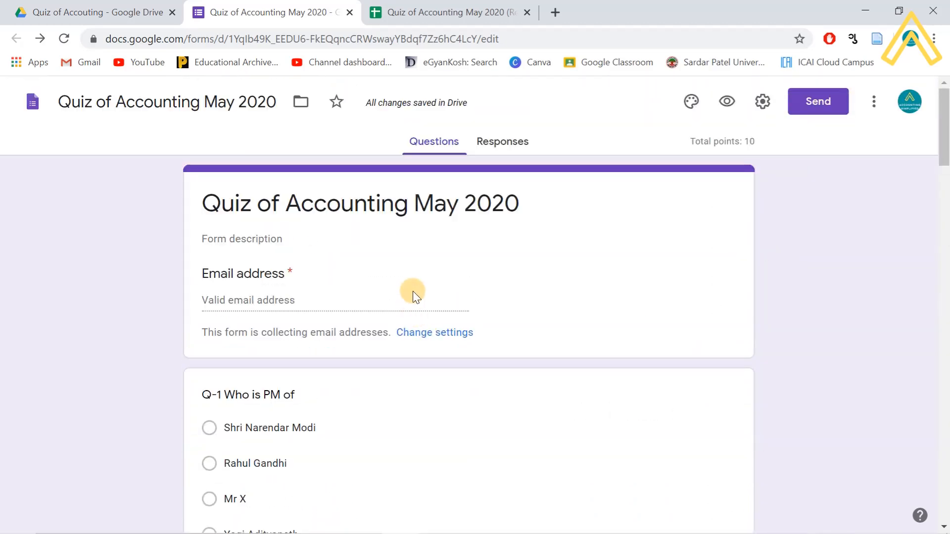
- Preview the live quiz and scroll through it as a respondent would
{"action": "left_click", "coordinate": [727, 102]}
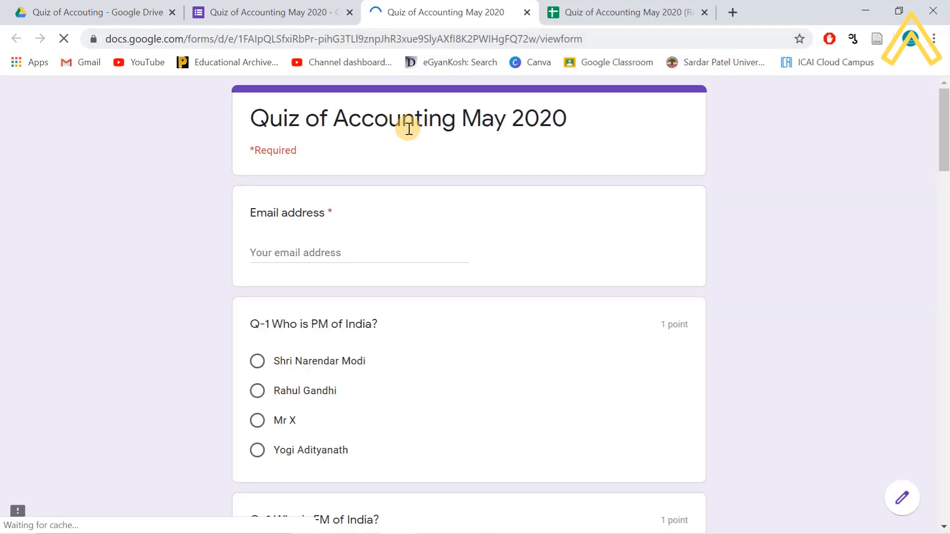
{"action": "scroll", "coordinate": [482, 257], "scroll_direction": "down", "scroll_amount": 3}
{"action": "scroll", "coordinate": [462, 229], "scroll_direction": "up", "scroll_amount": 3}
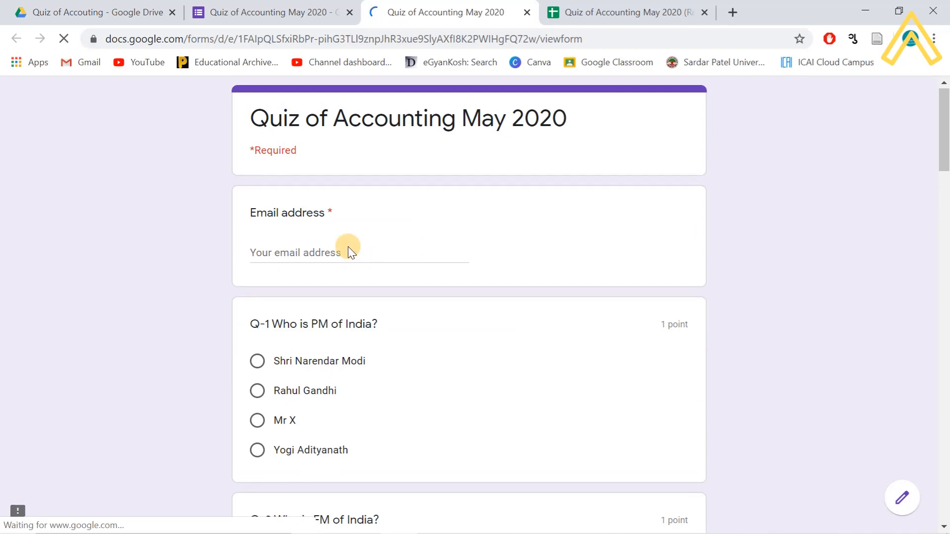
{"action": "scroll", "coordinate": [399, 302], "scroll_direction": "down", "scroll_amount": 20}
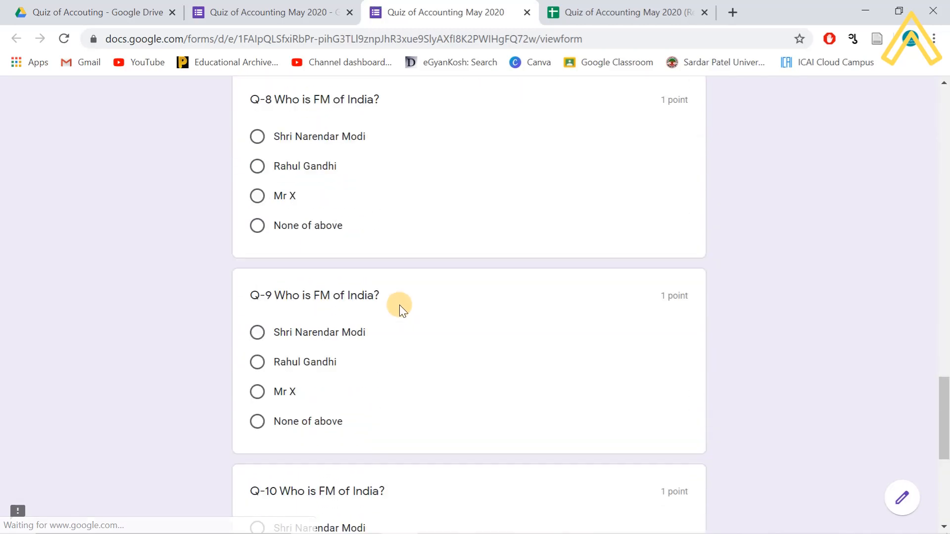
{"action": "scroll", "coordinate": [399, 305], "scroll_direction": "down", "scroll_amount": 7}
{"action": "scroll", "coordinate": [400, 298], "scroll_direction": "up", "scroll_amount": 17}
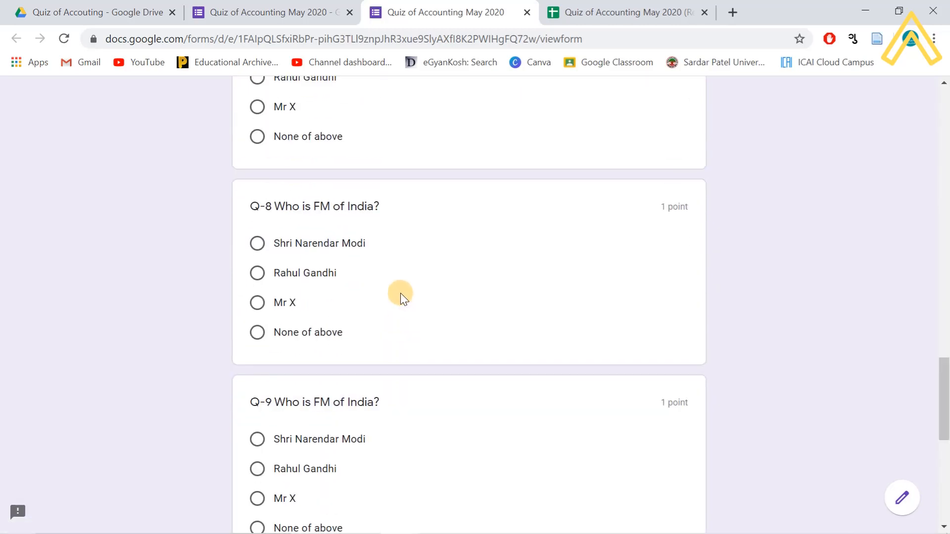
{"action": "scroll", "coordinate": [401, 291], "scroll_direction": "down", "scroll_amount": 17}
{"action": "scroll", "coordinate": [401, 317], "scroll_direction": "up", "scroll_amount": 20}
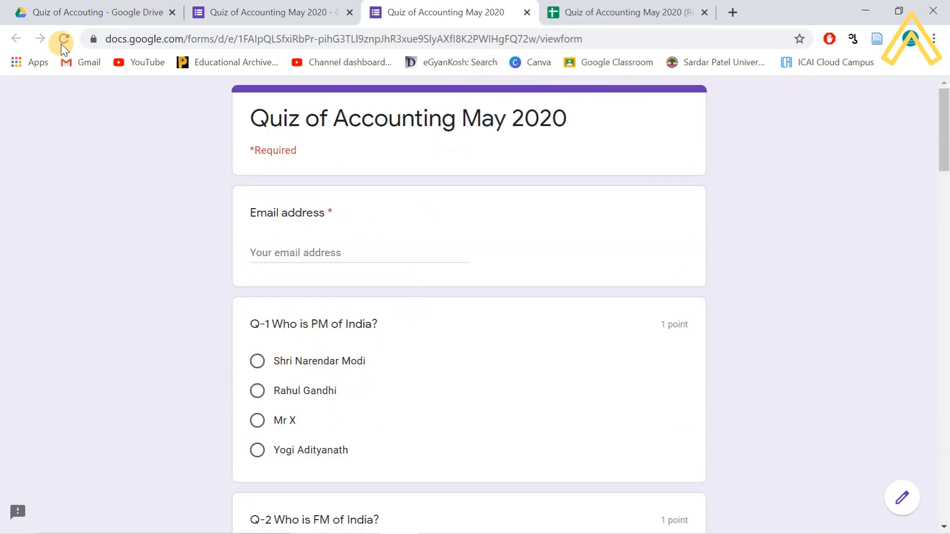
- From the form's Responses page, switch to the 'Quiz of Accounting May 2020 (Responses)' sheet
{"action": "left_click", "coordinate": [301, 12]}
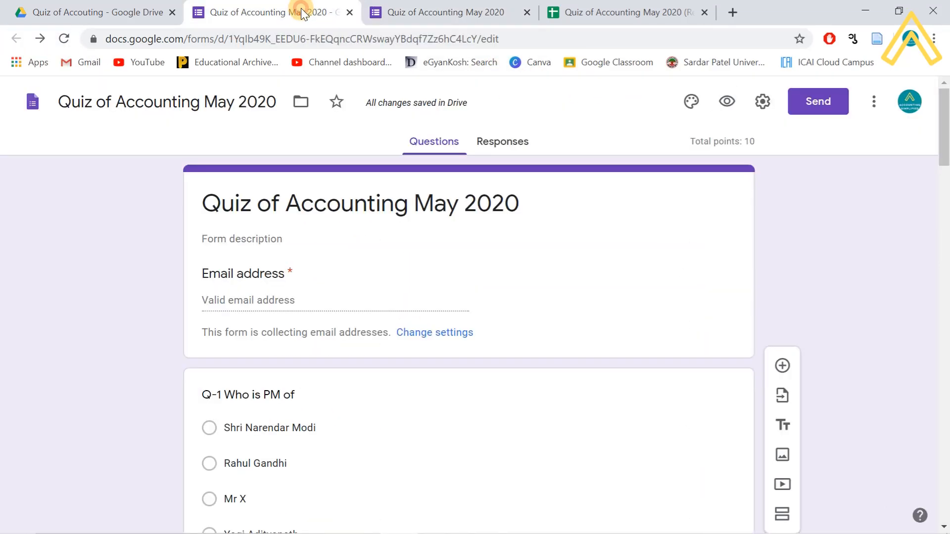
{"action": "left_click", "coordinate": [511, 148]}
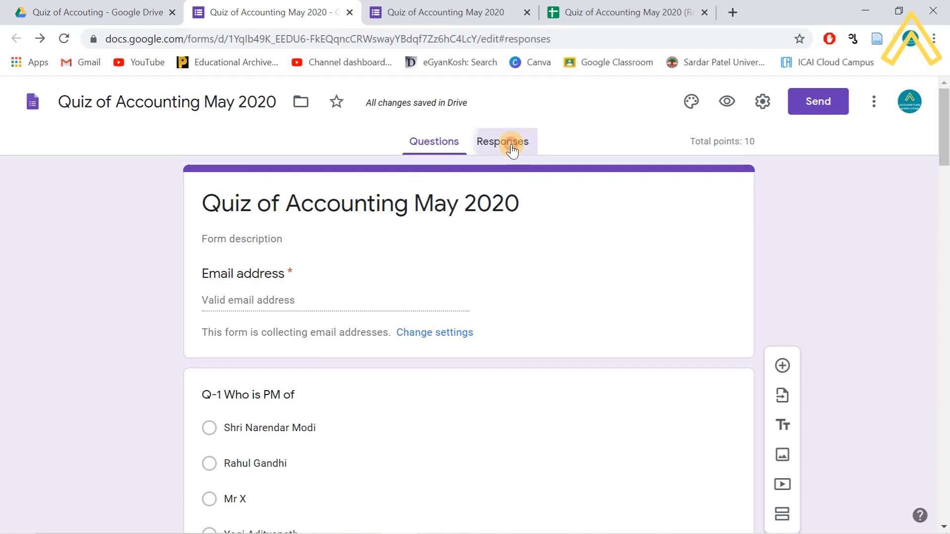
{"action": "left_click", "coordinate": [628, 17]}
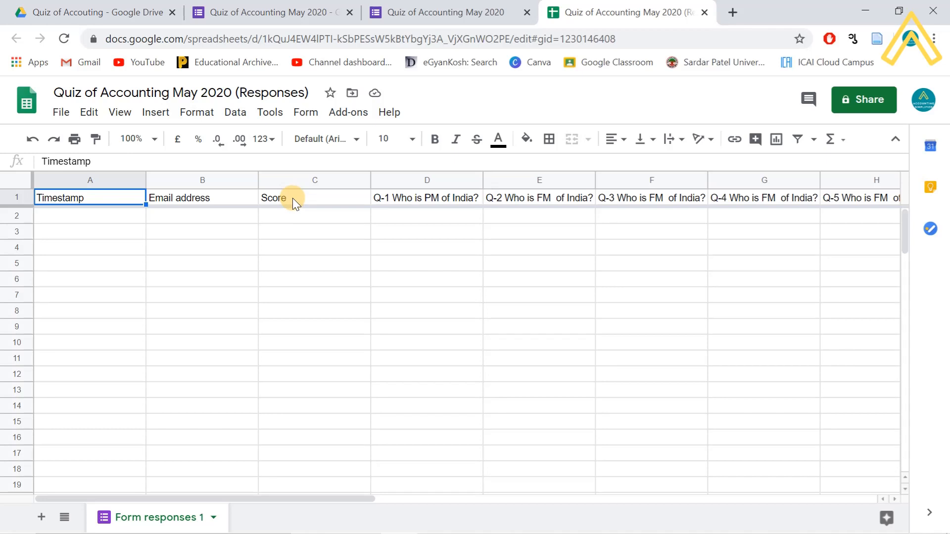
- Open Add-ons > Get add-ons to list the marketplace add-ons for Sheets
{"action": "left_click", "coordinate": [348, 114]}
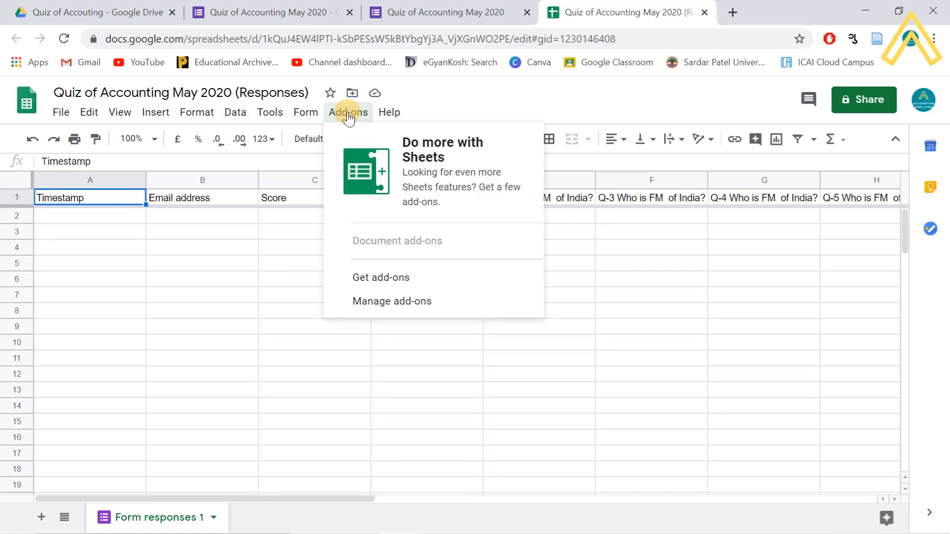
{"action": "left_click", "coordinate": [372, 278]}
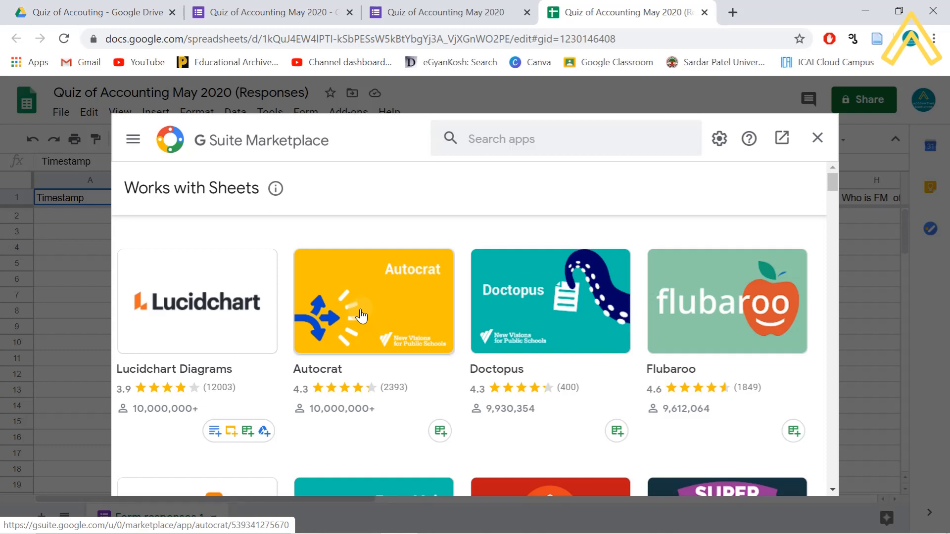
- Open the Autocrat listing and start installing it
{"action": "left_click", "coordinate": [361, 315]}
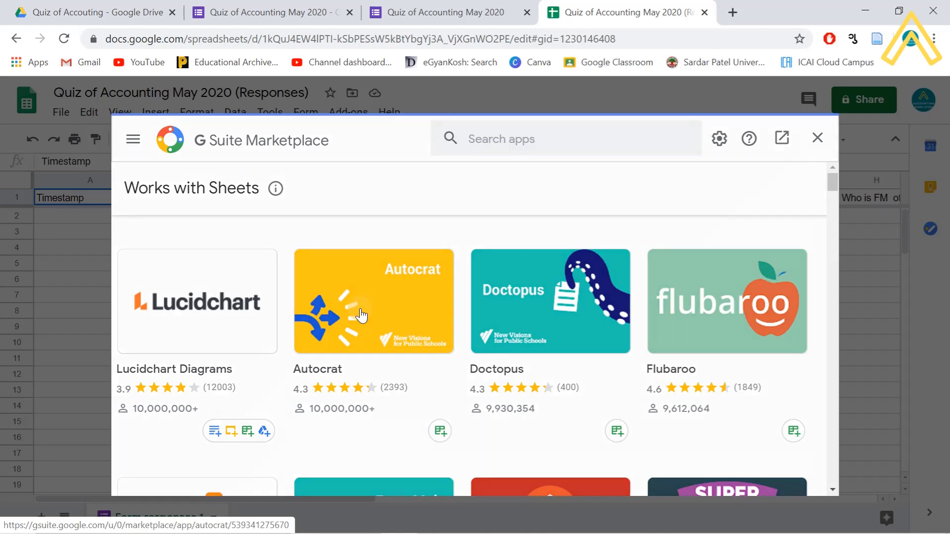
{"action": "left_click", "coordinate": [374, 302]}
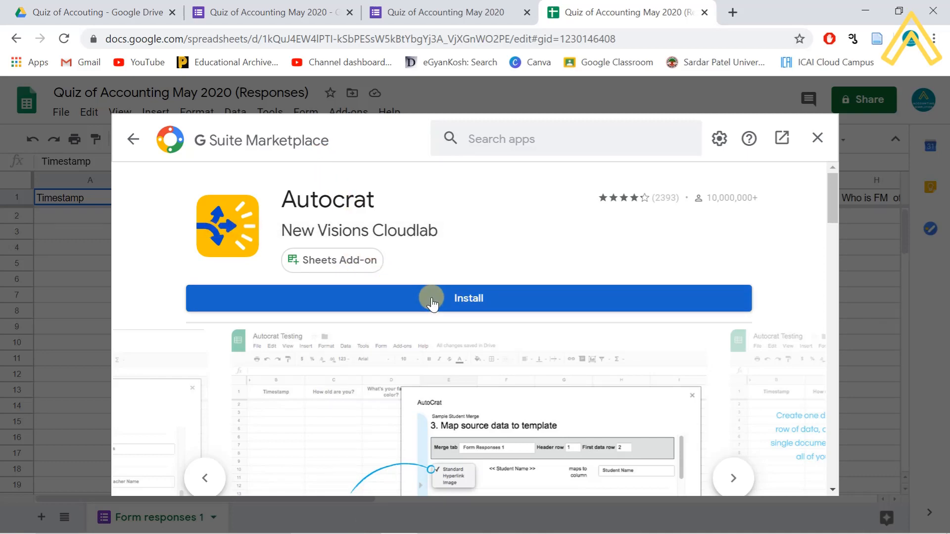
{"action": "left_click", "coordinate": [465, 302]}
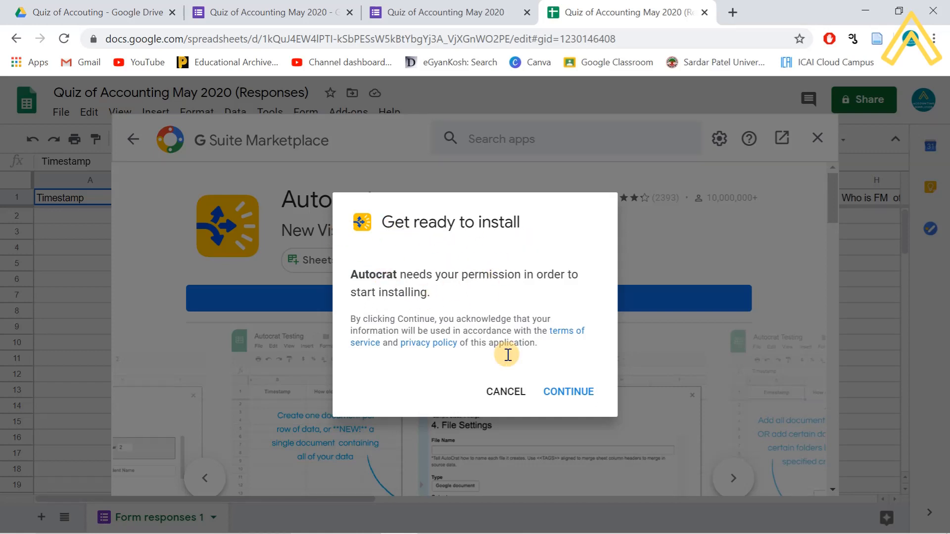
- Continue, choose the Google account, allow Autocrat's access, and dismiss the installed confirmation
{"action": "left_click", "coordinate": [566, 393]}
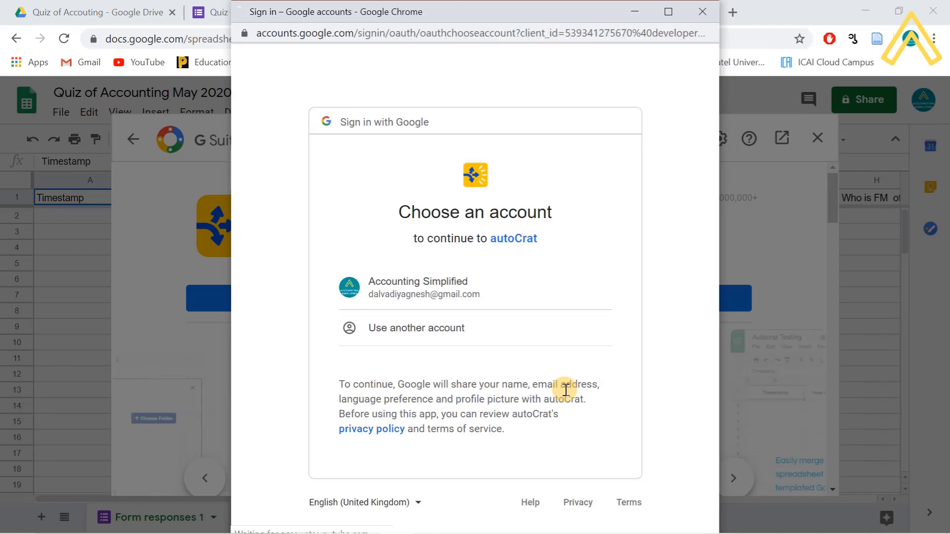
{"action": "left_click", "coordinate": [428, 296]}
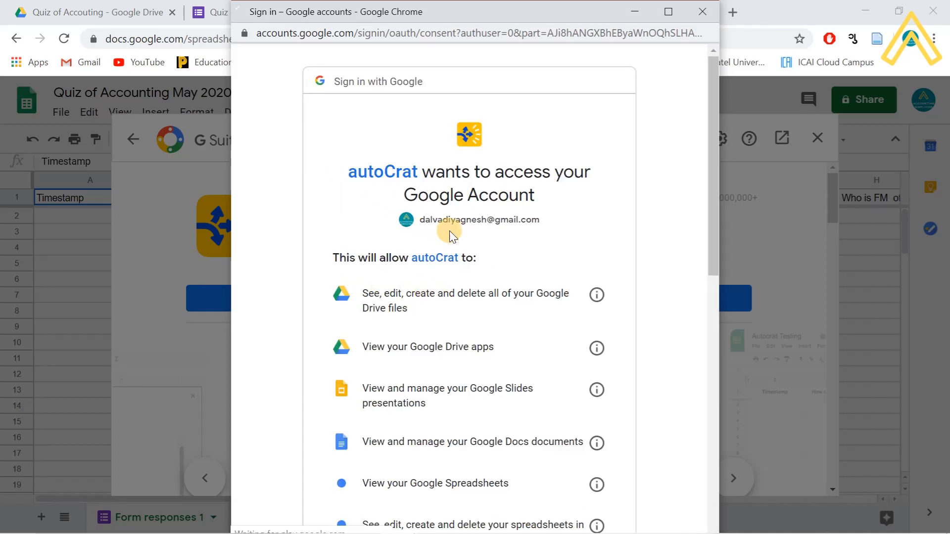
{"action": "scroll", "coordinate": [473, 310], "scroll_direction": "down", "scroll_amount": 8}
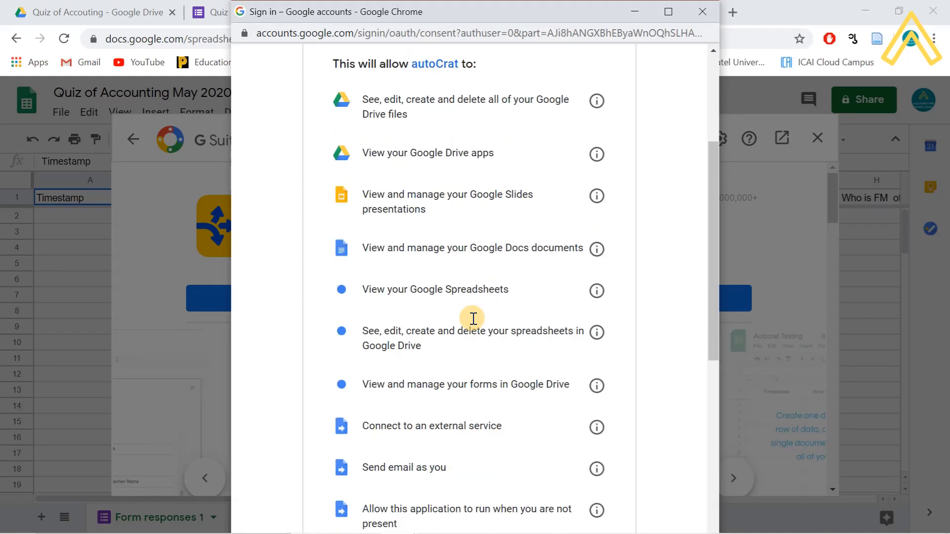
{"action": "scroll", "coordinate": [473, 321], "scroll_direction": "down", "scroll_amount": 3}
{"action": "left_click", "coordinate": [572, 435]}
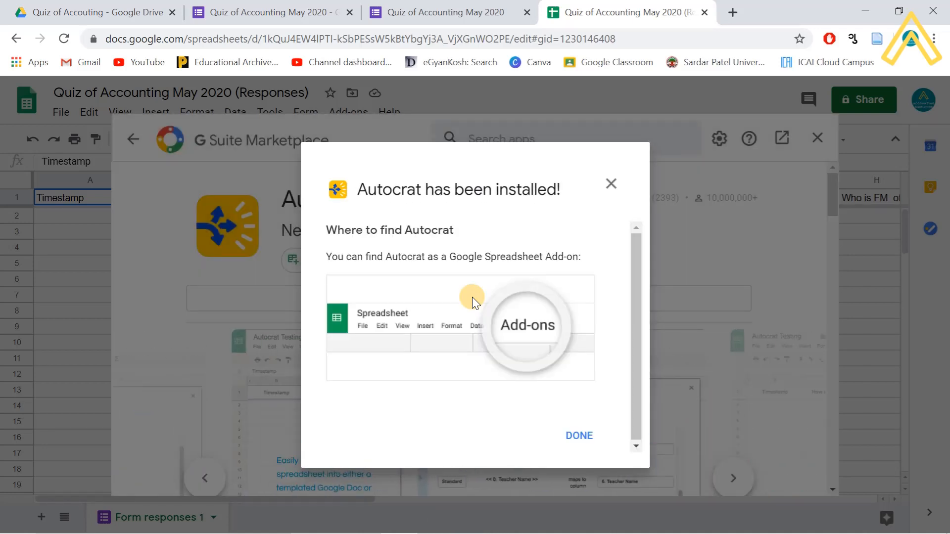
{"action": "left_click", "coordinate": [578, 437]}
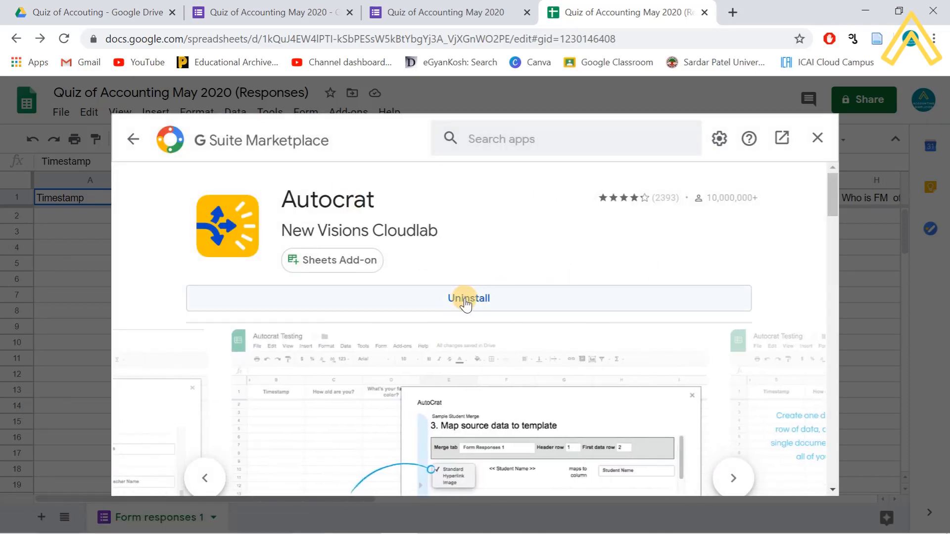
- Close the Marketplace and launch Autocrat from Add-ons > Autocrat > Open
{"action": "left_click", "coordinate": [816, 139]}
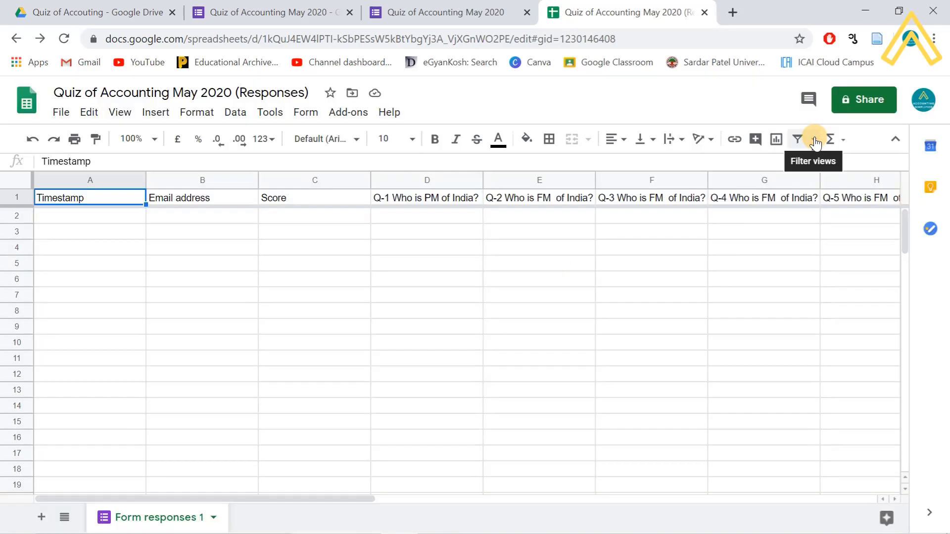
{"action": "left_click", "coordinate": [341, 112]}
{"action": "mouse_move", "coordinate": [363, 179]}
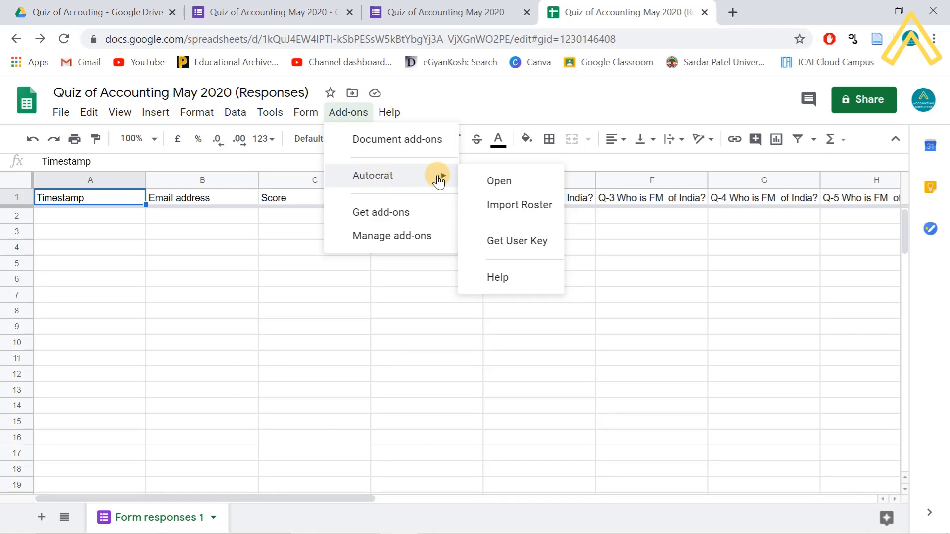
{"action": "left_click", "coordinate": [497, 182]}
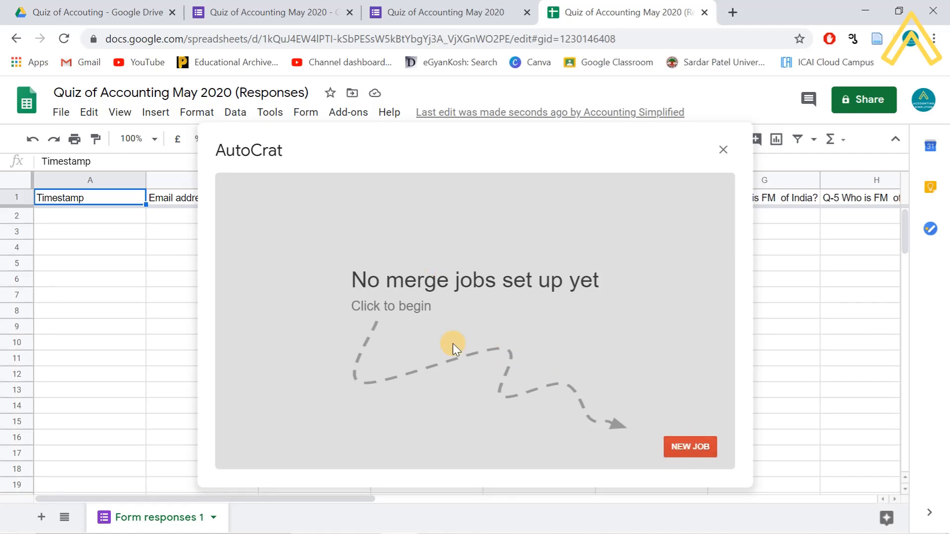
- Create an Autocrat job named 'Quit Certificate', clear the missing-template error, and choose From drive
{"action": "left_click", "coordinate": [690, 449]}
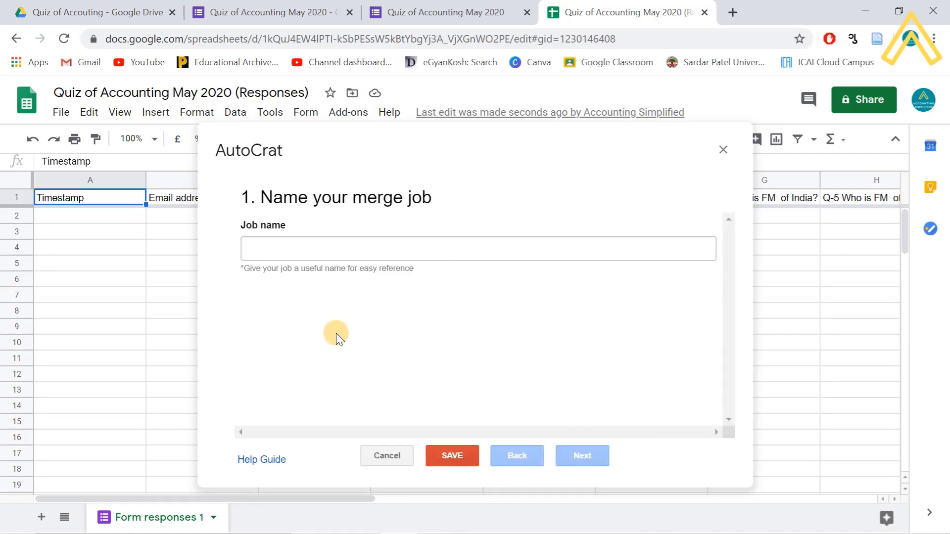
{"action": "left_click", "coordinate": [317, 253]}
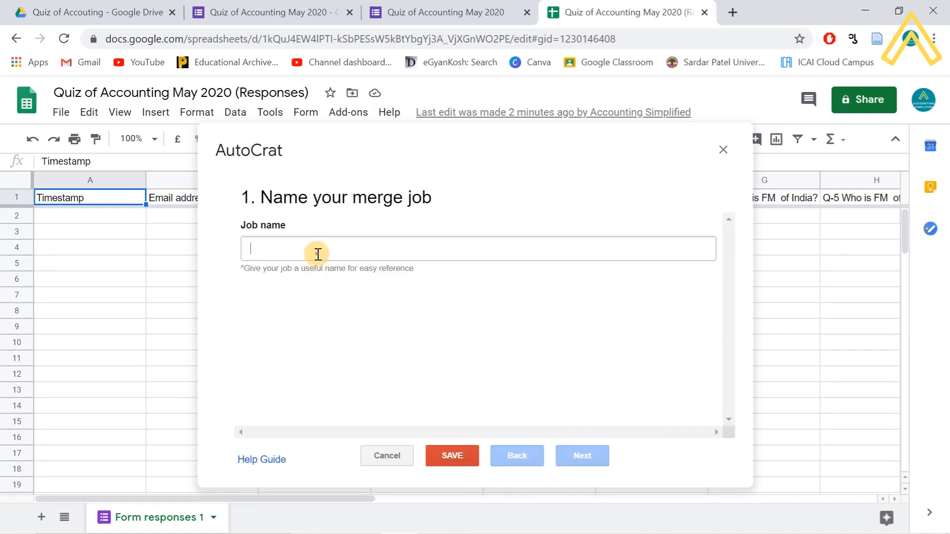
{"action": "type", "text": "Qui"}
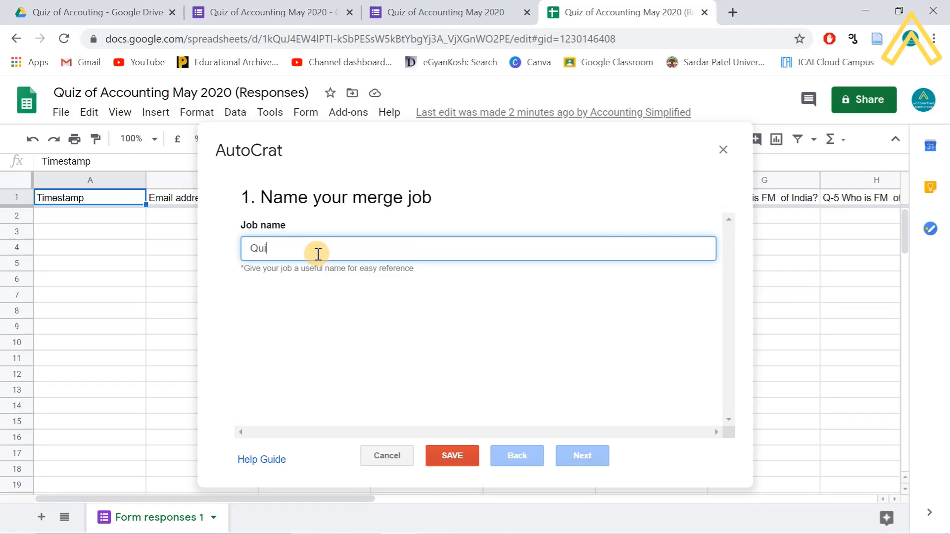
{"action": "type", "text": "t Cer"}
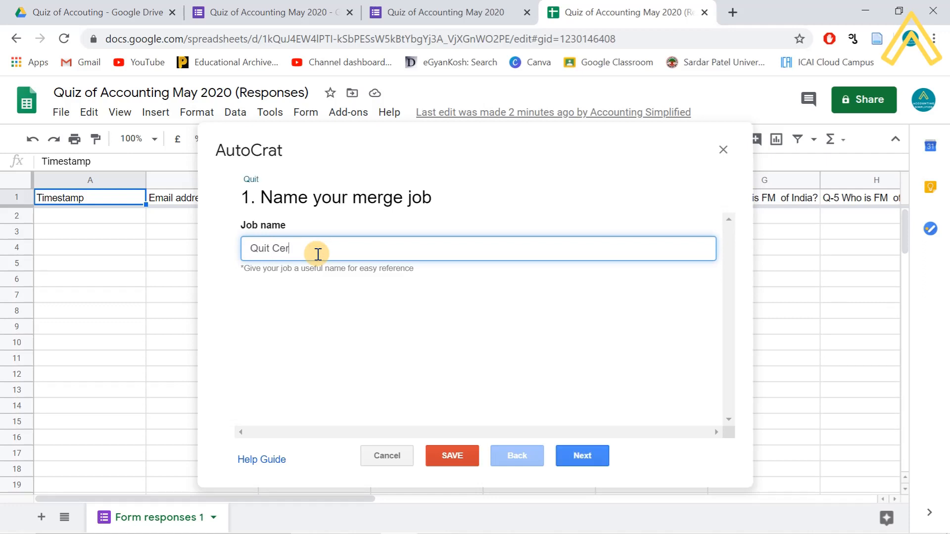
{"action": "type", "text": "tificate"}
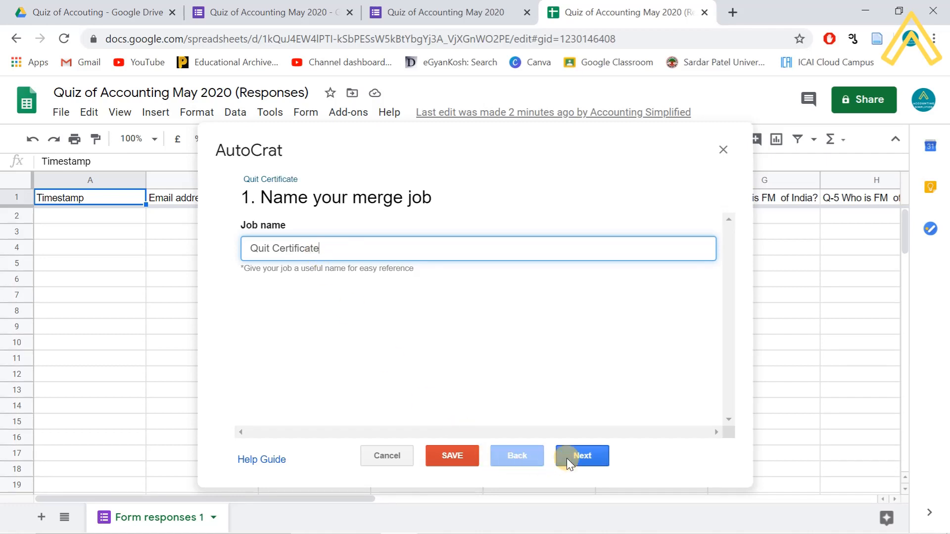
{"action": "left_click", "coordinate": [450, 461]}
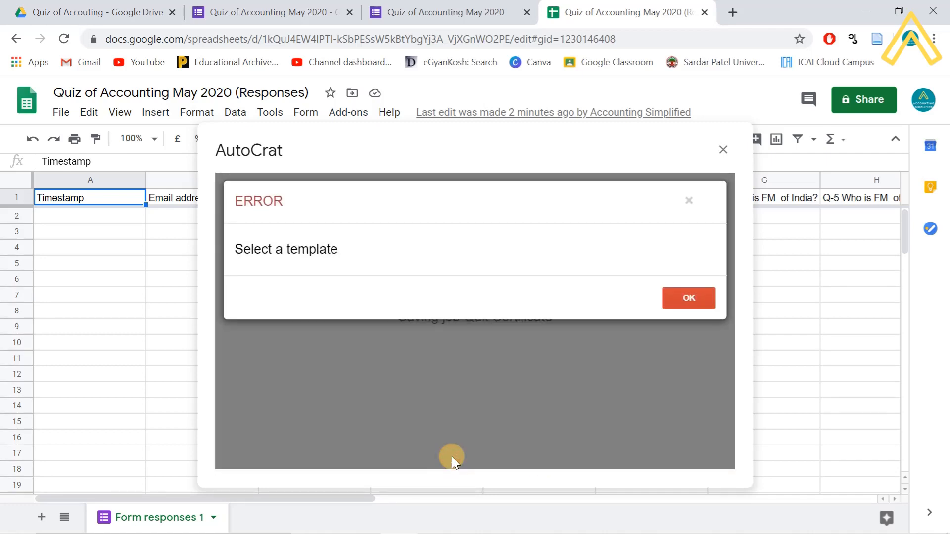
{"action": "left_click", "coordinate": [688, 299]}
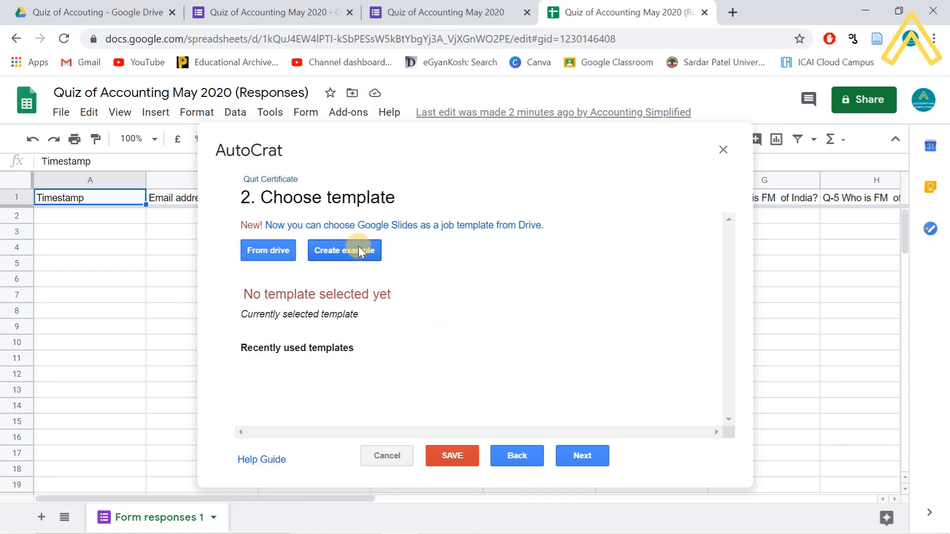
{"action": "left_click", "coordinate": [267, 251]}
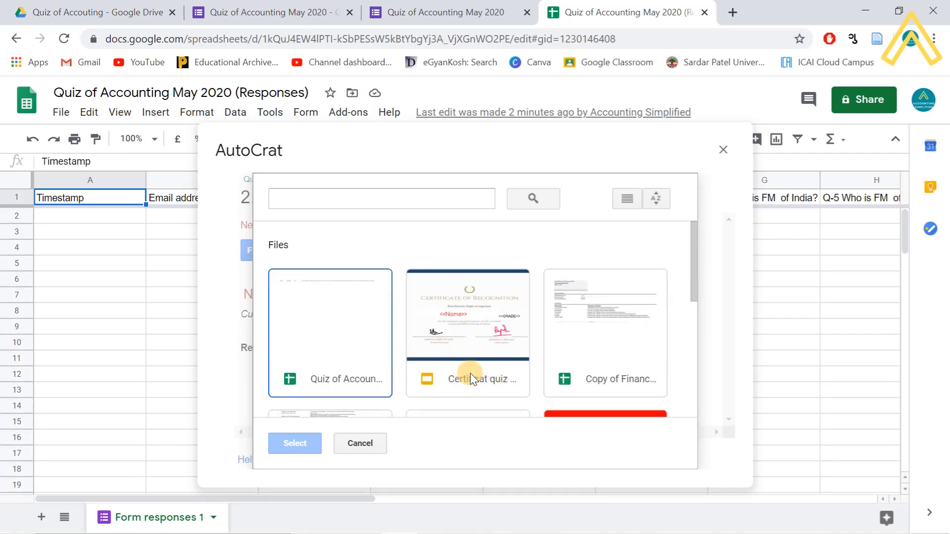
- Select the 'Certificat quiz' slides from Drive as the template and save, clearing the file-naming error
{"action": "left_click", "coordinate": [461, 327]}
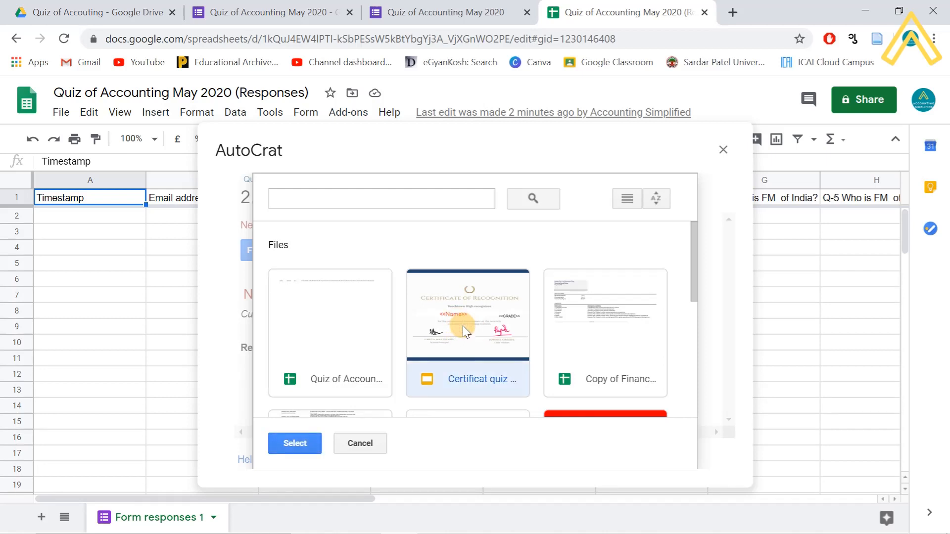
{"action": "left_click", "coordinate": [295, 443]}
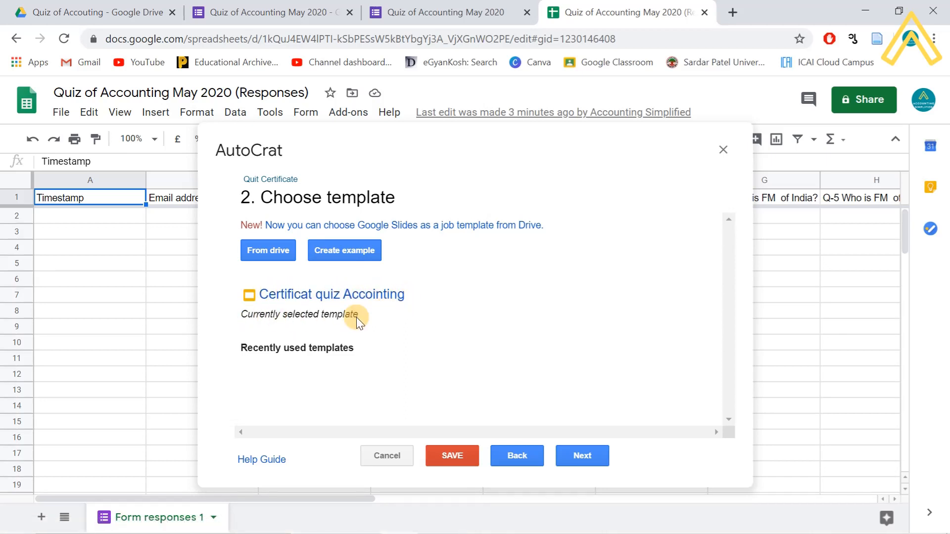
{"action": "left_click", "coordinate": [455, 459]}
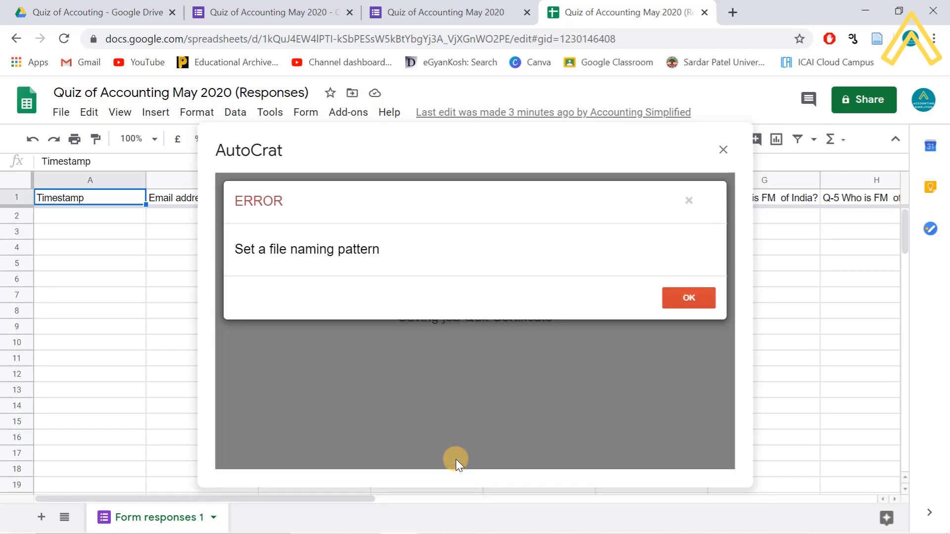
{"action": "left_click", "coordinate": [691, 301]}
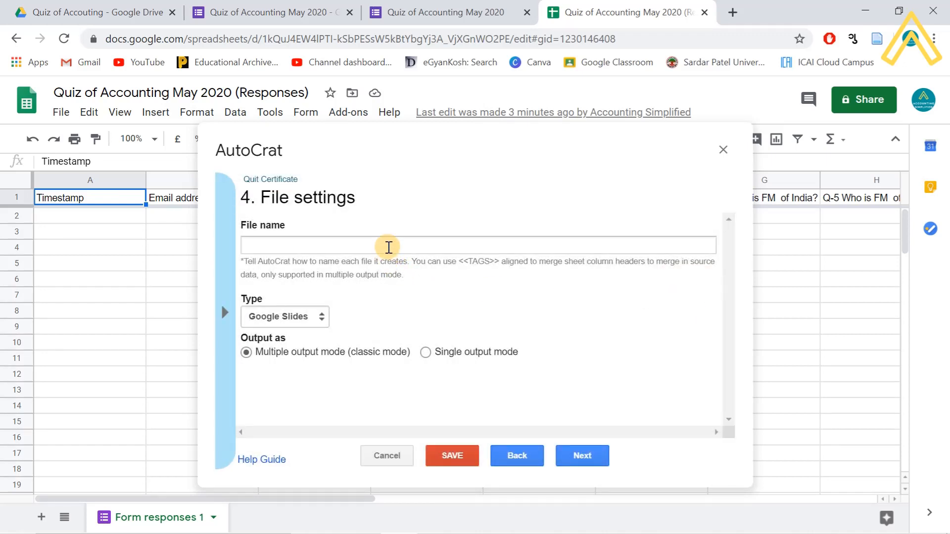
- Name the output files 'Certificate of <<Name>>', correcting the 'Cerificate' misspelling
{"action": "left_click", "coordinate": [389, 246]}
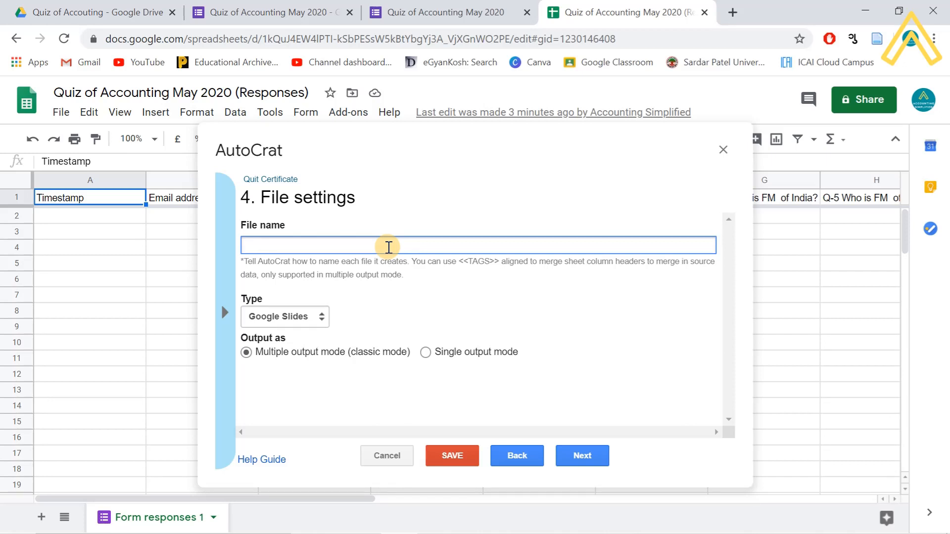
{"action": "type", "text": "Cerificate"}
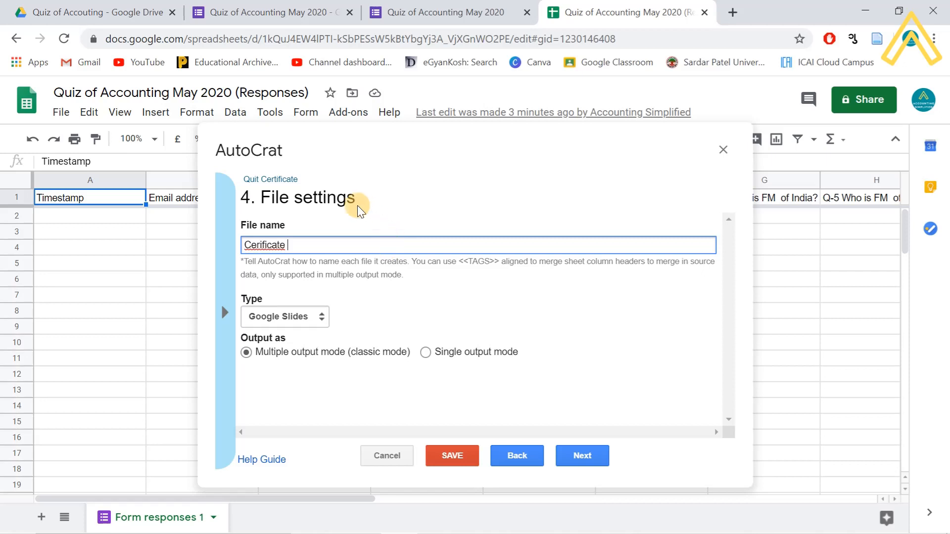
{"action": "right_click", "coordinate": [261, 248]}
{"action": "left_click", "coordinate": [297, 261]}
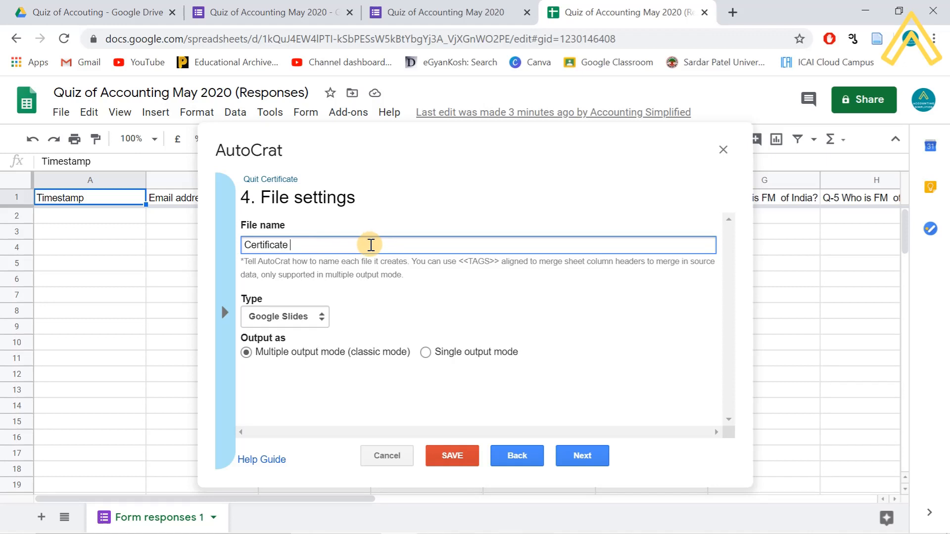
{"action": "type", "text": "of <<Name>>"}
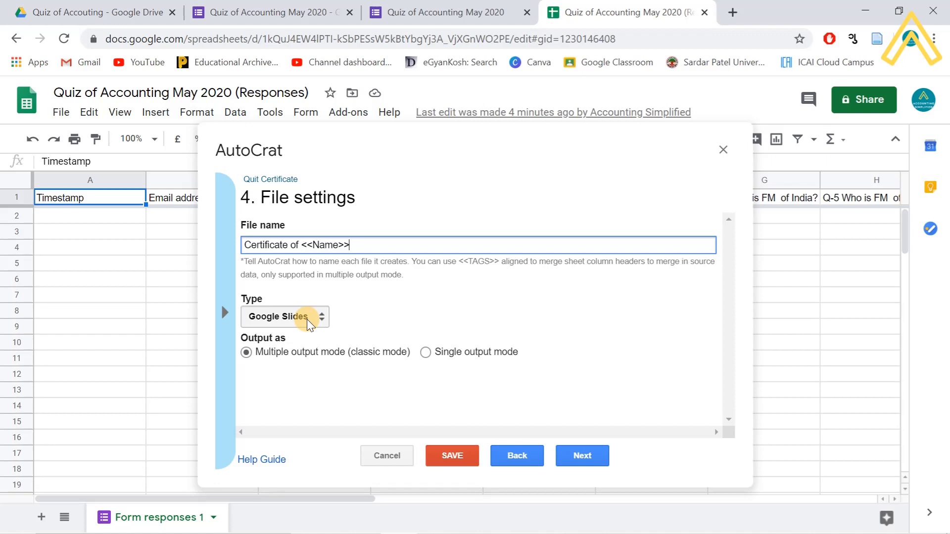
- Choose PDF as the merge job's output file type
{"action": "left_click", "coordinate": [308, 321]}
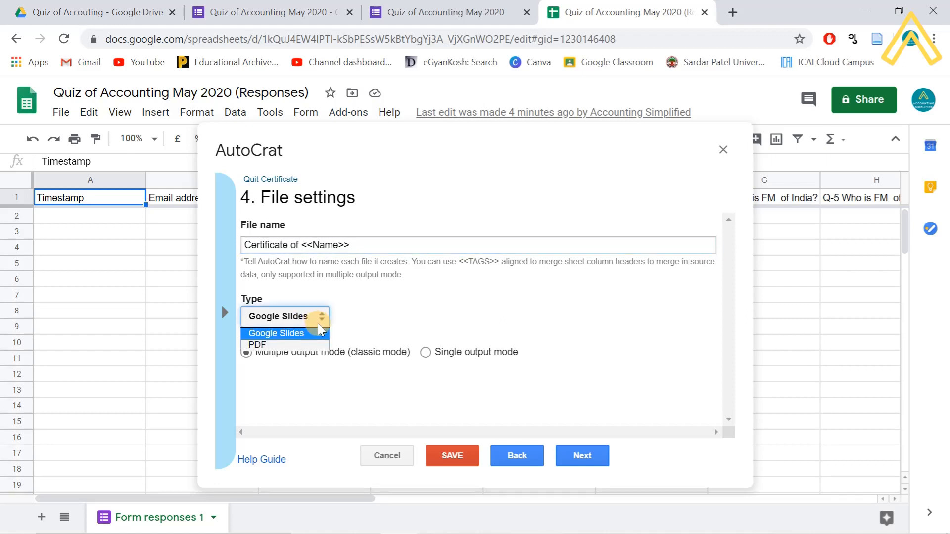
{"action": "left_click", "coordinate": [279, 345]}
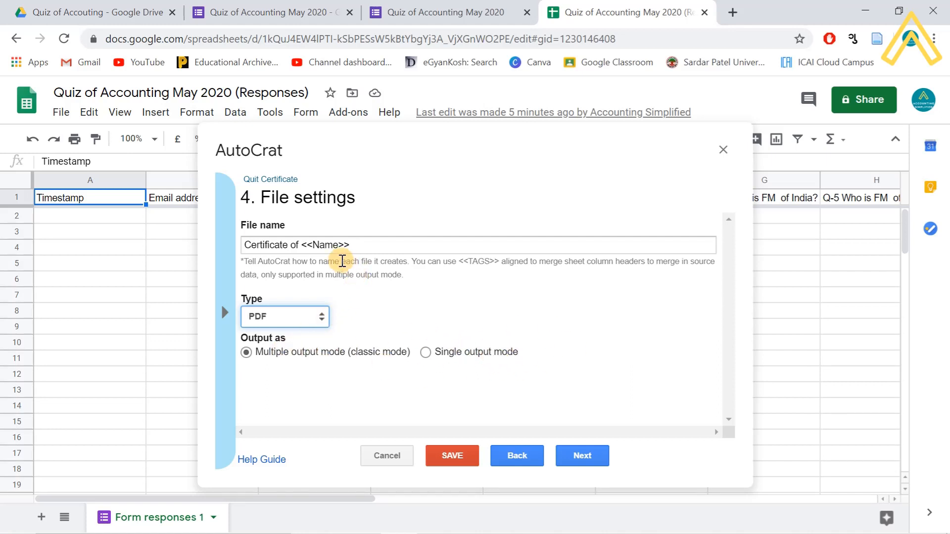
- Delete <<Name>> from the file name and browse the available merge-tag list
{"action": "left_click_drag", "start_coordinate": [355, 244], "coordinate": [302, 244]}
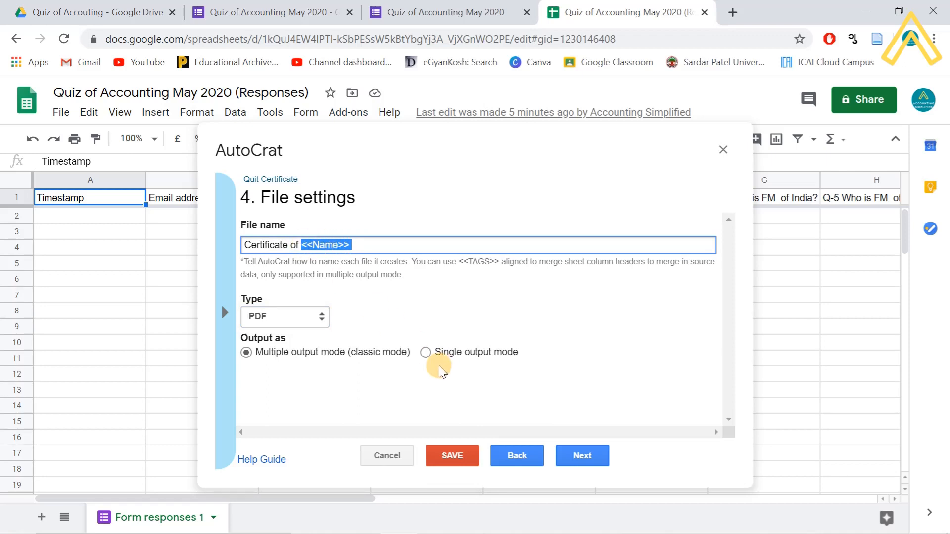
{"action": "key", "text": "BackSpace"}
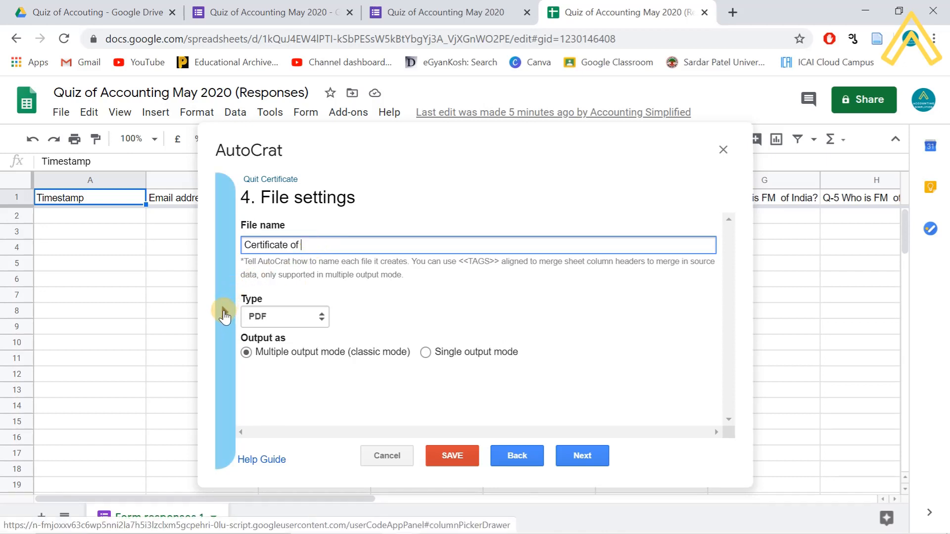
{"action": "left_click", "coordinate": [224, 313]}
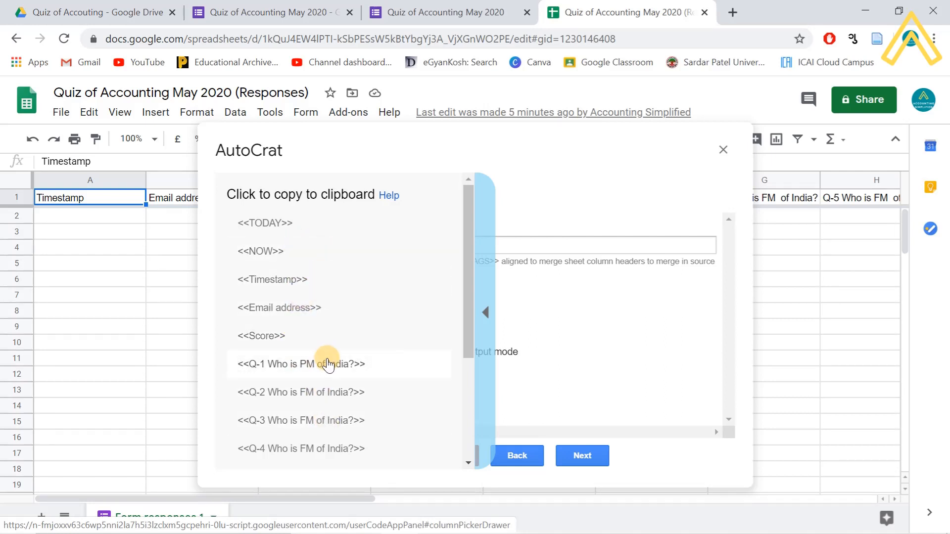
{"action": "scroll", "coordinate": [321, 367], "scroll_direction": "down", "scroll_amount": 3}
{"action": "scroll", "coordinate": [330, 375], "scroll_direction": "down", "scroll_amount": 1}
{"action": "scroll", "coordinate": [331, 378], "scroll_direction": "up", "scroll_amount": 5}
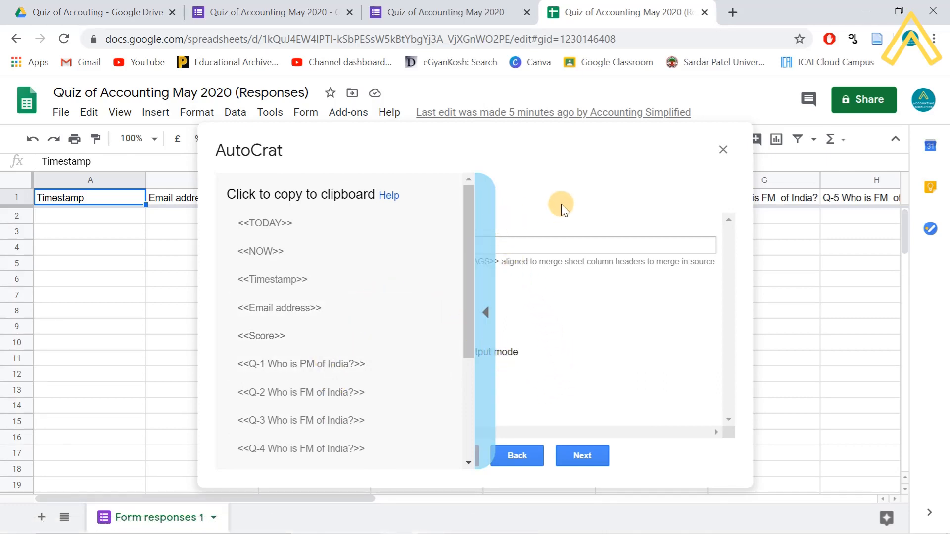
{"action": "left_click", "coordinate": [424, 12]}
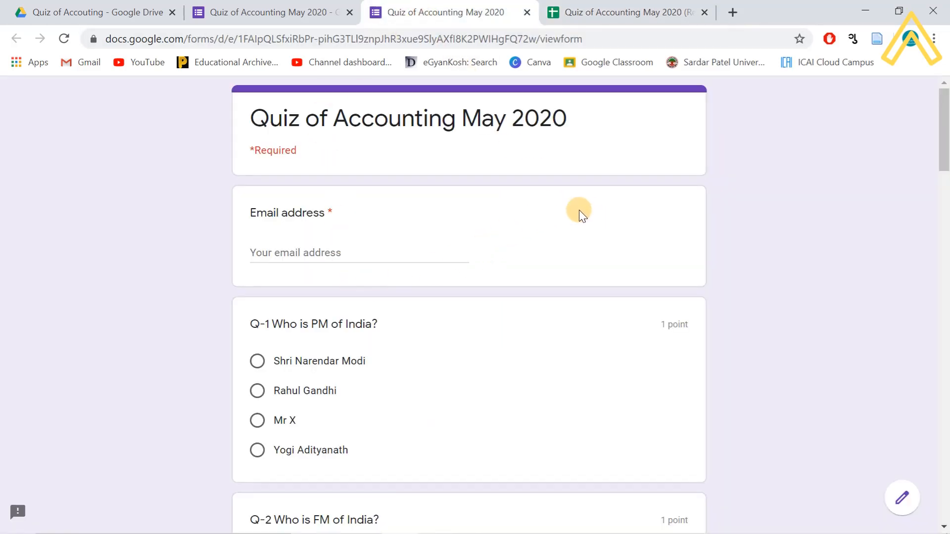
- Open the quiz form editor's Questions view at the title and email card
{"action": "left_click", "coordinate": [280, 11]}
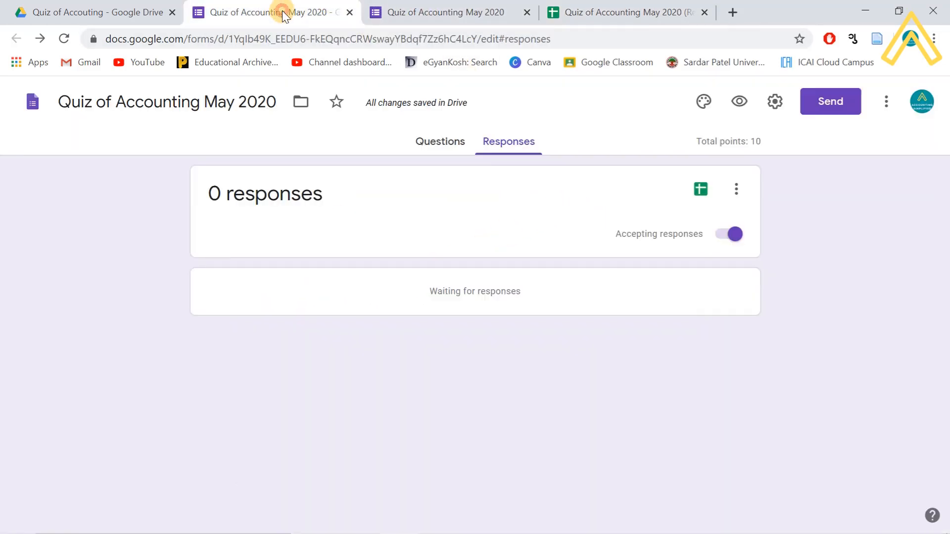
{"action": "left_click", "coordinate": [443, 142]}
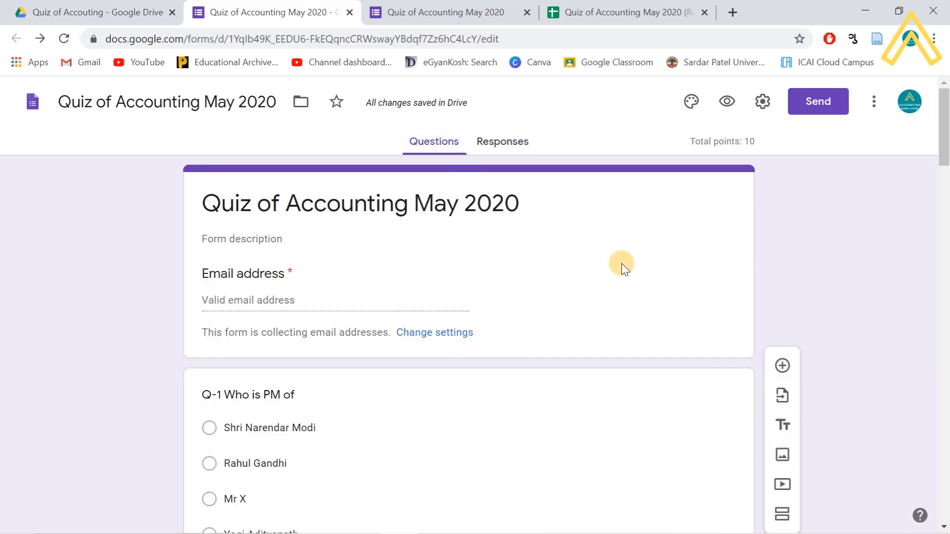
{"action": "scroll", "coordinate": [624, 271], "scroll_direction": "down", "scroll_amount": 3}
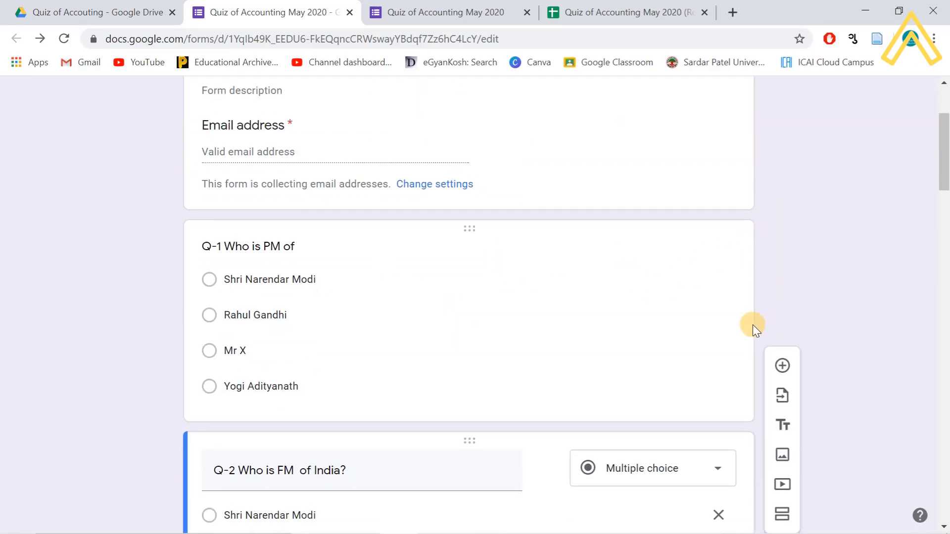
{"action": "left_click", "coordinate": [353, 141]}
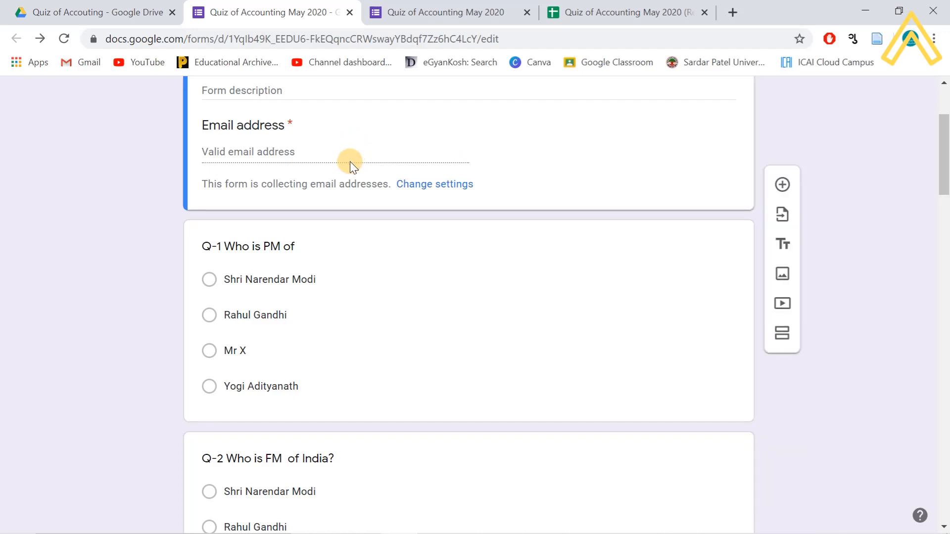
{"action": "scroll", "coordinate": [805, 225], "scroll_direction": "up", "scroll_amount": 3}
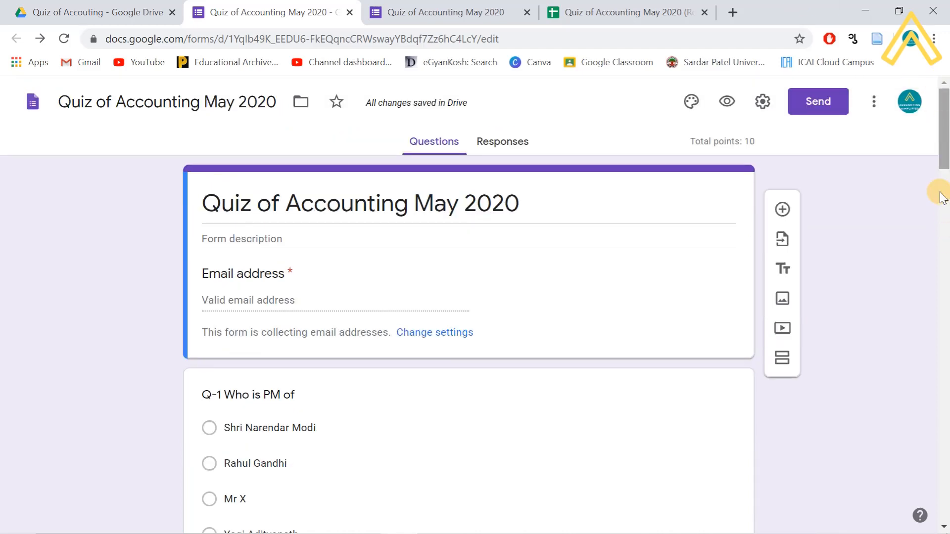
- Add a new first question titled 'Name of Students (FULL)'
{"action": "left_click", "coordinate": [782, 186]}
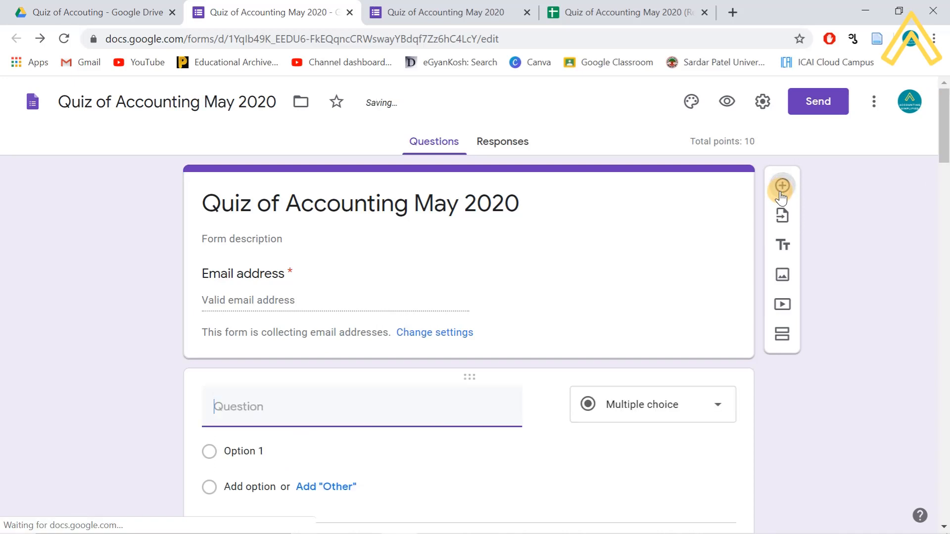
{"action": "scroll", "coordinate": [310, 433], "scroll_direction": "down", "scroll_amount": 3}
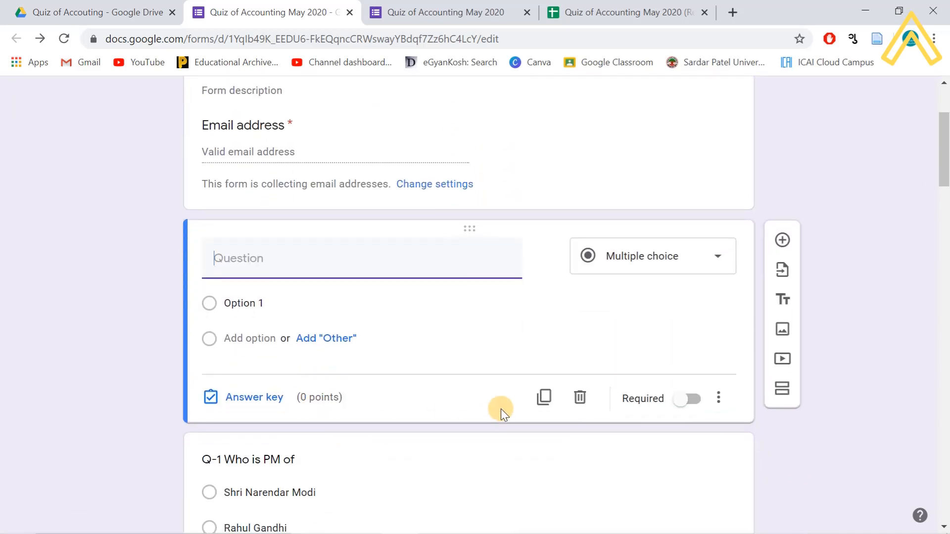
{"action": "type", "text": "Name of Par"}
{"action": "key", "text": "BackSpace"}
{"action": "key", "text": "BackSpace"}
{"action": "key", "text": "BackSpace"}
{"action": "key", "text": "BackSpace"}
{"action": "key", "text": "BackSpace"}
{"action": "key", "text": "BackSpace"}
{"action": "key", "text": "BackSpace"}
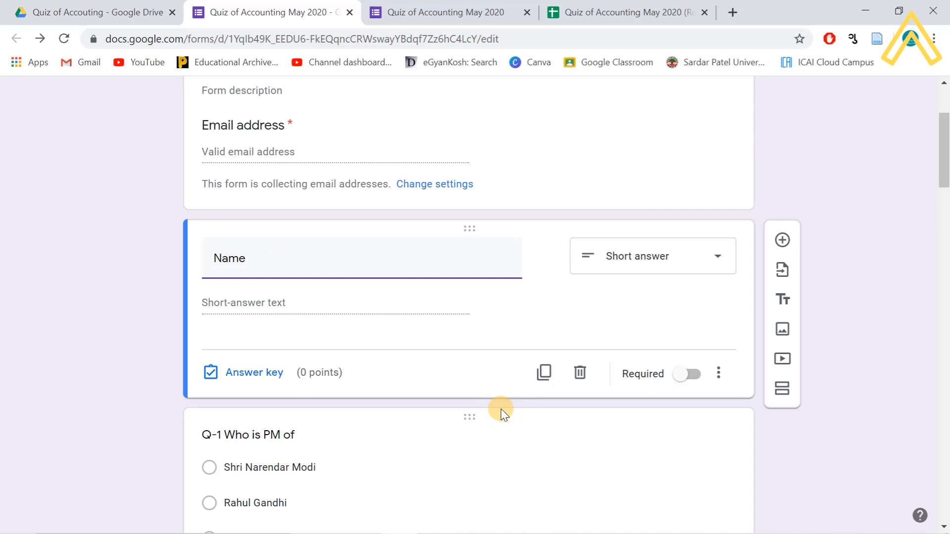
{"action": "type", "text": "of Students (FUKK"}
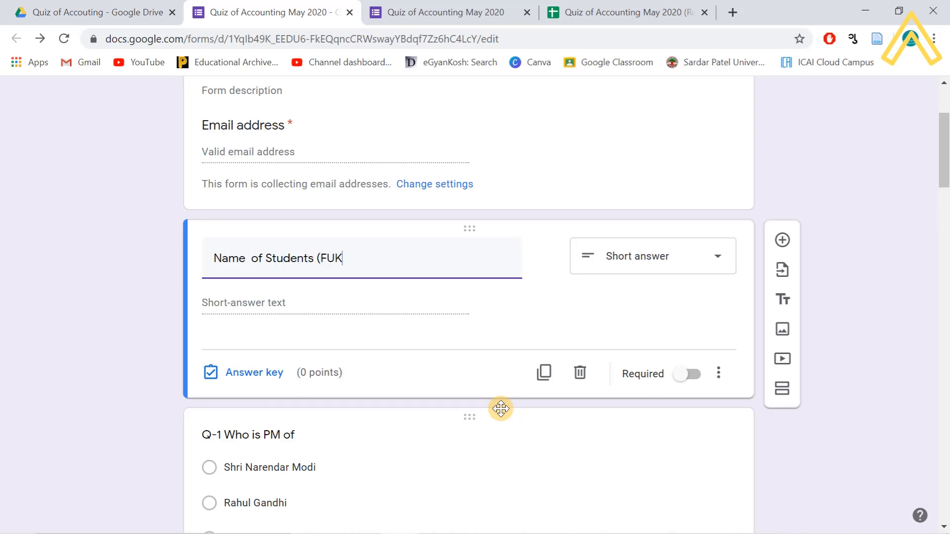
{"action": "key", "text": "BackSpace"}
{"action": "key", "text": "BackSpace"}
{"action": "type", "text": "LL)"}
{"action": "scroll", "coordinate": [837, 174], "scroll_direction": "up", "scroll_amount": 3}
{"action": "left_click", "coordinate": [699, 248]}
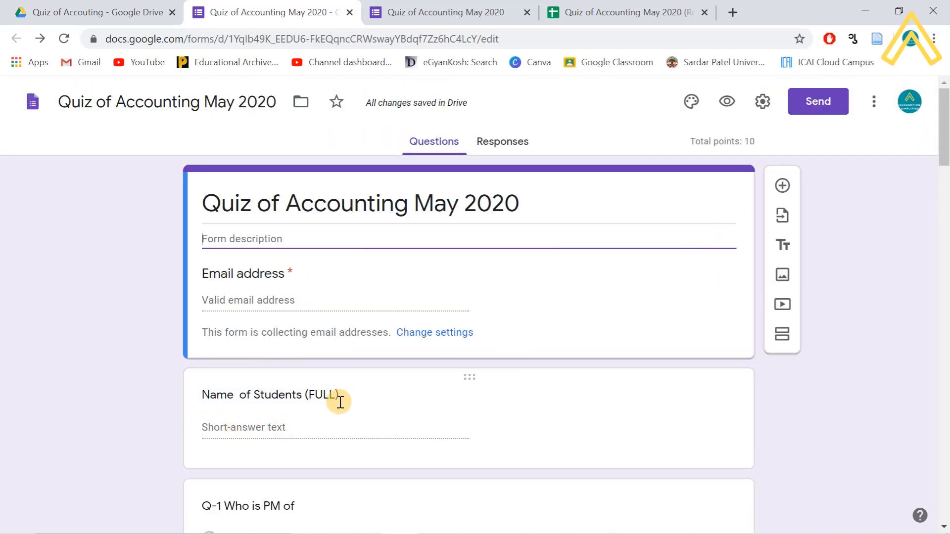
- In Autocrat, hide the merge-tag list and step back twice to template selection
{"action": "left_click", "coordinate": [646, 14]}
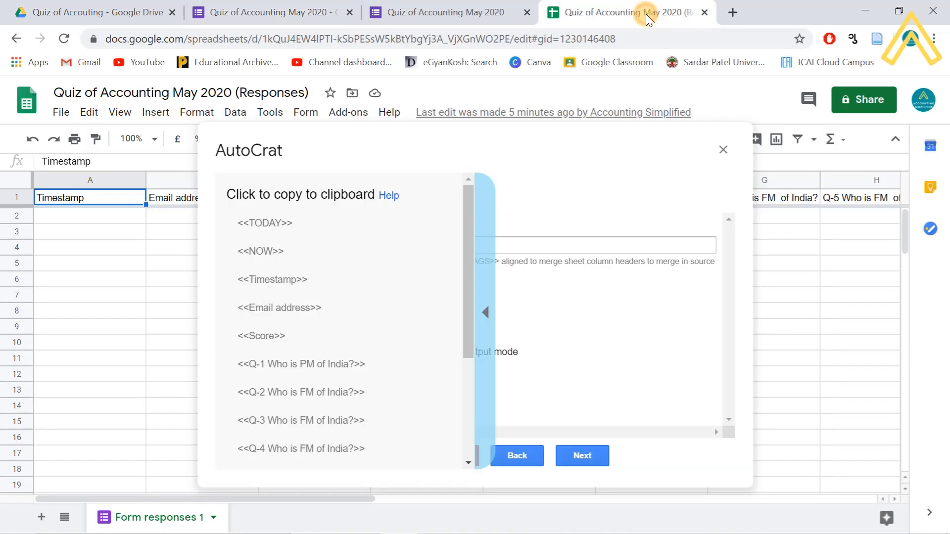
{"action": "left_click", "coordinate": [481, 314]}
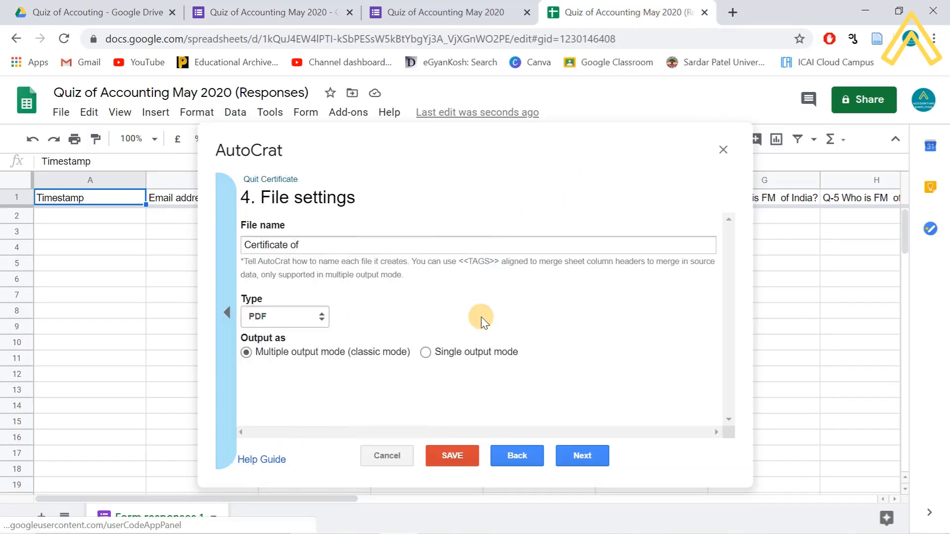
{"action": "left_click", "coordinate": [516, 457]}
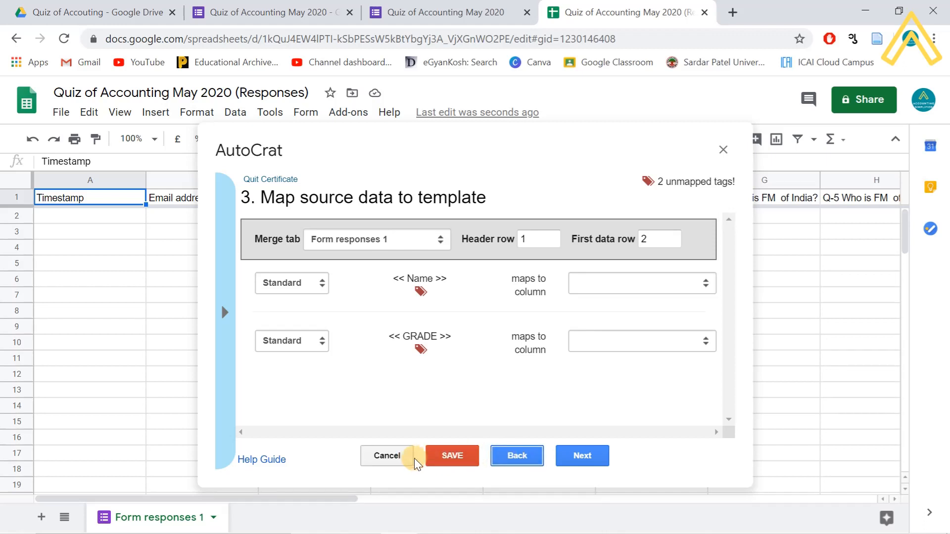
{"action": "left_click", "coordinate": [517, 455]}
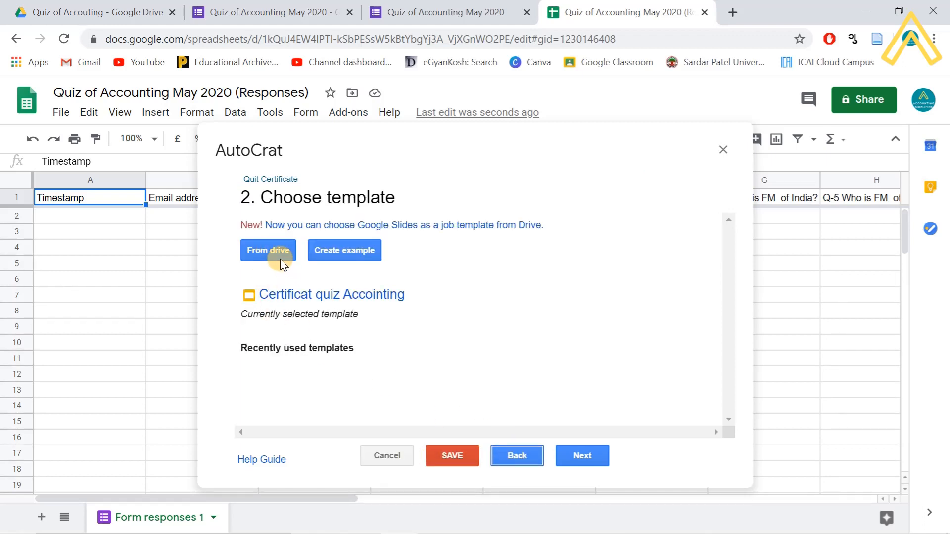
- Save the merge job, dismiss the unmapped-tags error, and close the responses spreadsheet
{"action": "left_click", "coordinate": [450, 453]}
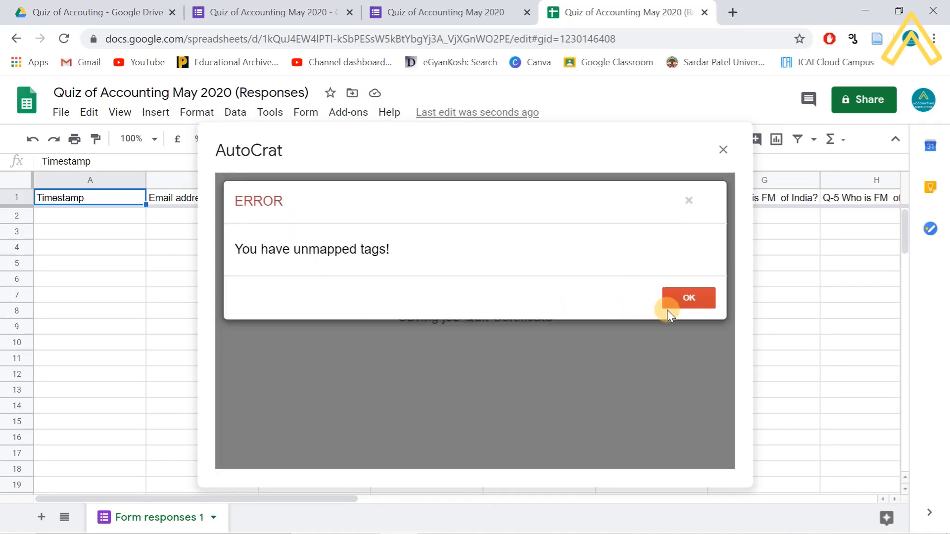
{"action": "left_click", "coordinate": [675, 300]}
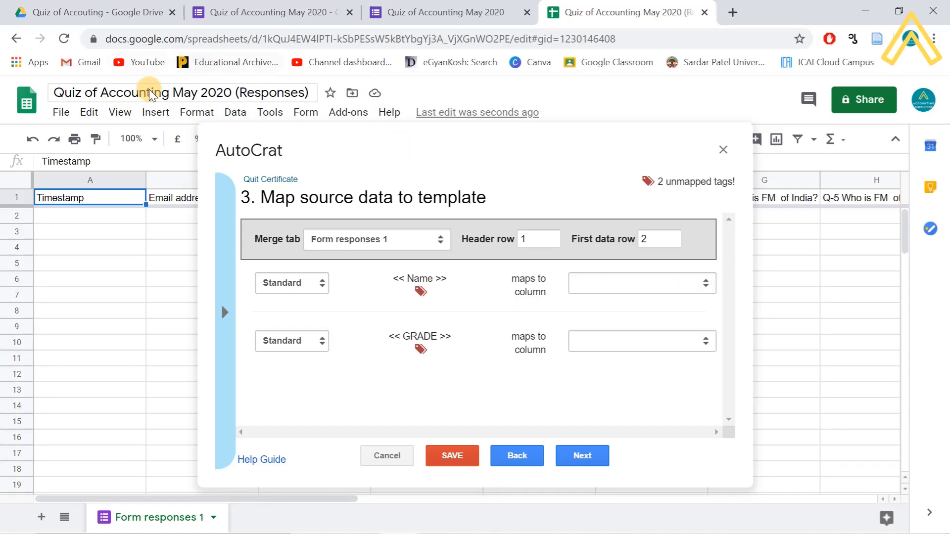
{"action": "double_click", "coordinate": [325, 135]}
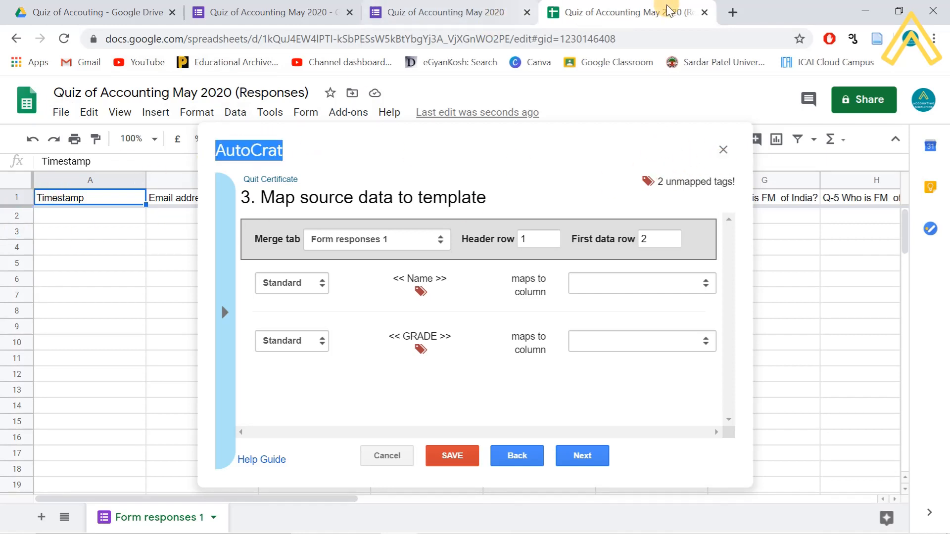
{"action": "left_click", "coordinate": [704, 12]}
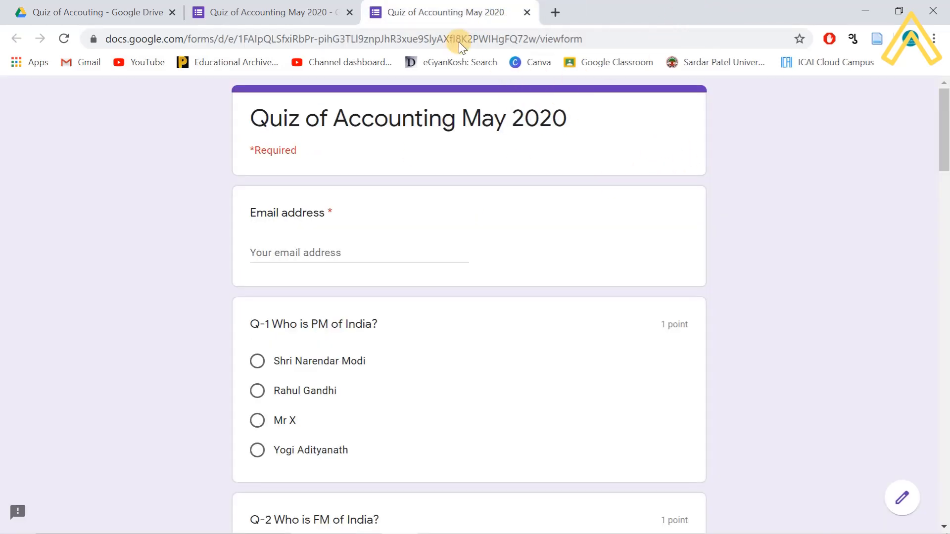
- Reopen the linked responses spreadsheet and check column N's 'Name of Students (FULL)' header
{"action": "left_click", "coordinate": [318, 14]}
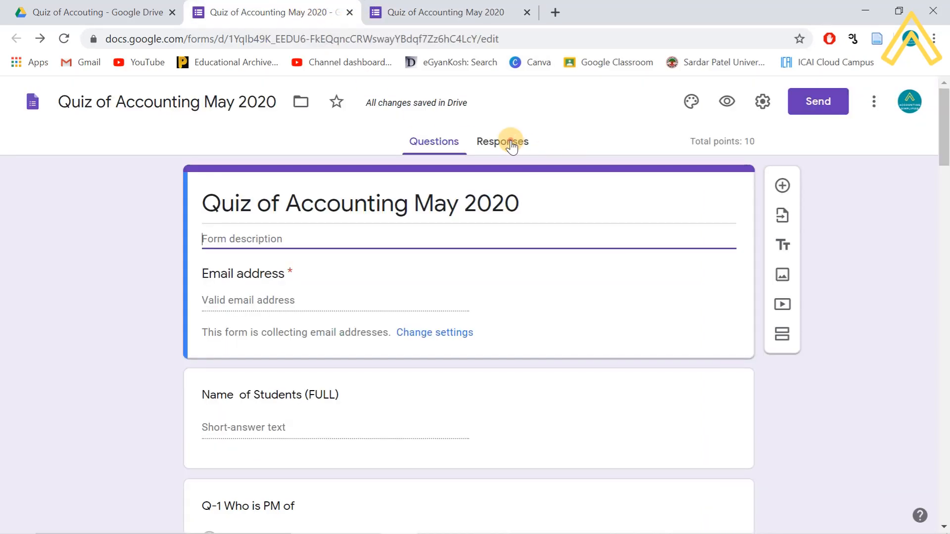
{"action": "left_click", "coordinate": [511, 143]}
{"action": "left_click", "coordinate": [700, 188]}
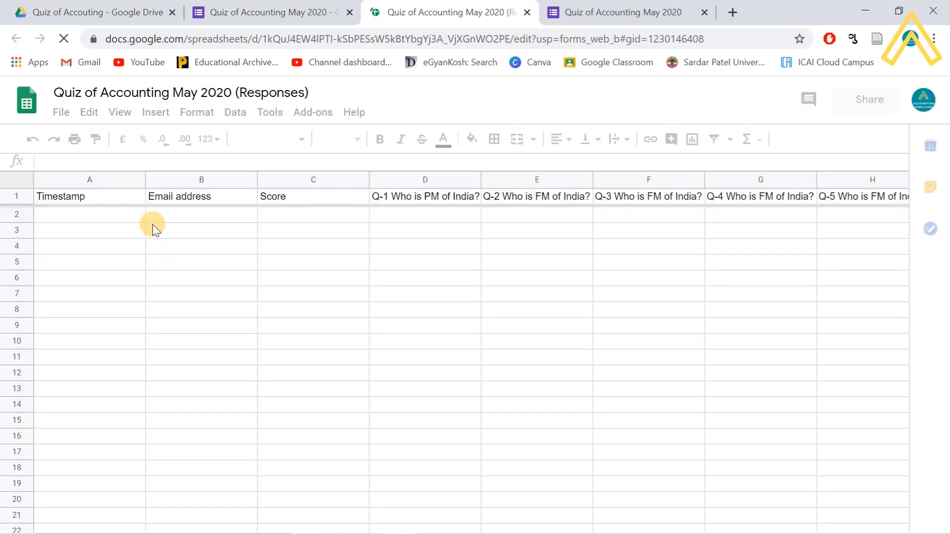
{"action": "scroll", "coordinate": [268, 279], "scroll_direction": "down", "scroll_amount": 10}
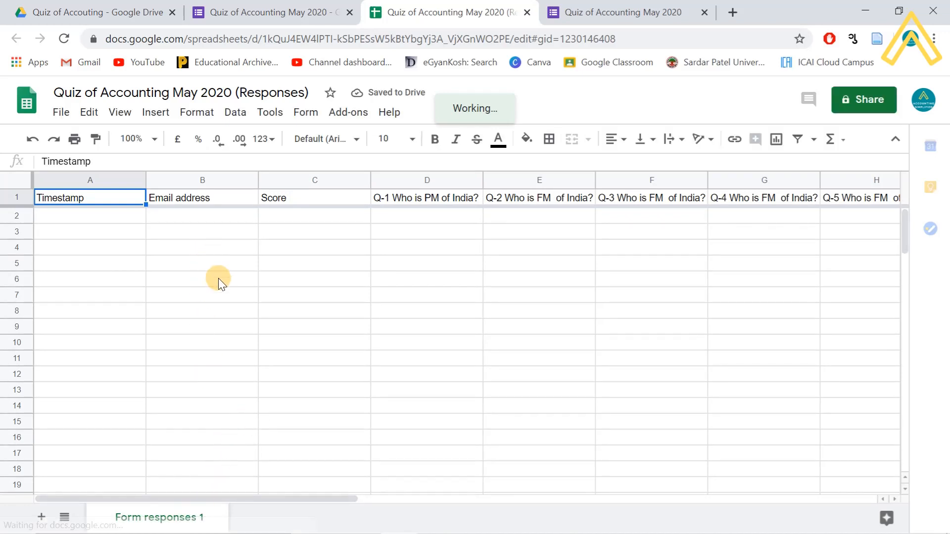
{"action": "key", "text": "Right"}
{"action": "key", "text": "Right"}
{"action": "key", "text": "Right"}
{"action": "key", "text": "Right"}
{"action": "key", "text": "Right"}
{"action": "key", "text": "Right"}
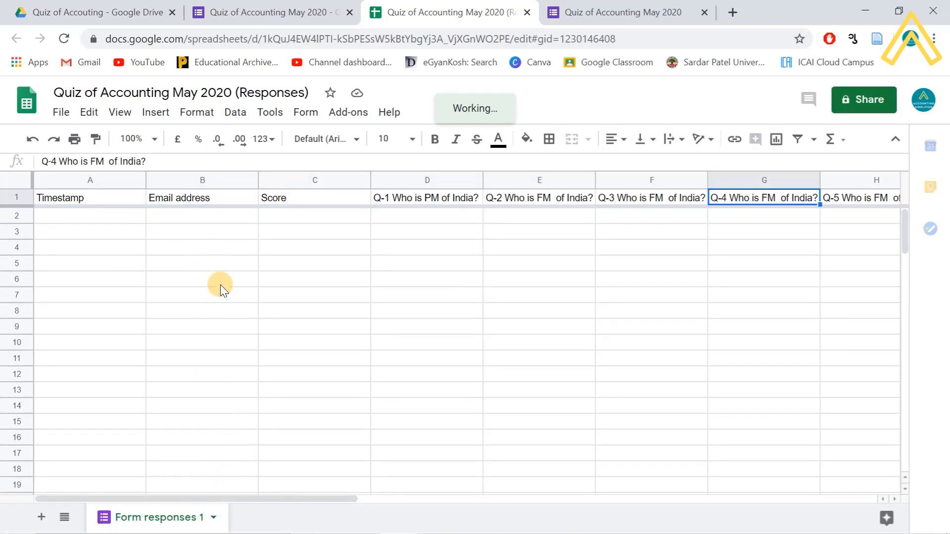
{"action": "key", "text": "Right"}
{"action": "key", "text": "Right"}
{"action": "key", "text": "Right"}
{"action": "key", "text": "Right"}
{"action": "key", "text": "Right"}
{"action": "key", "text": "Right"}
{"action": "key", "text": "Right"}
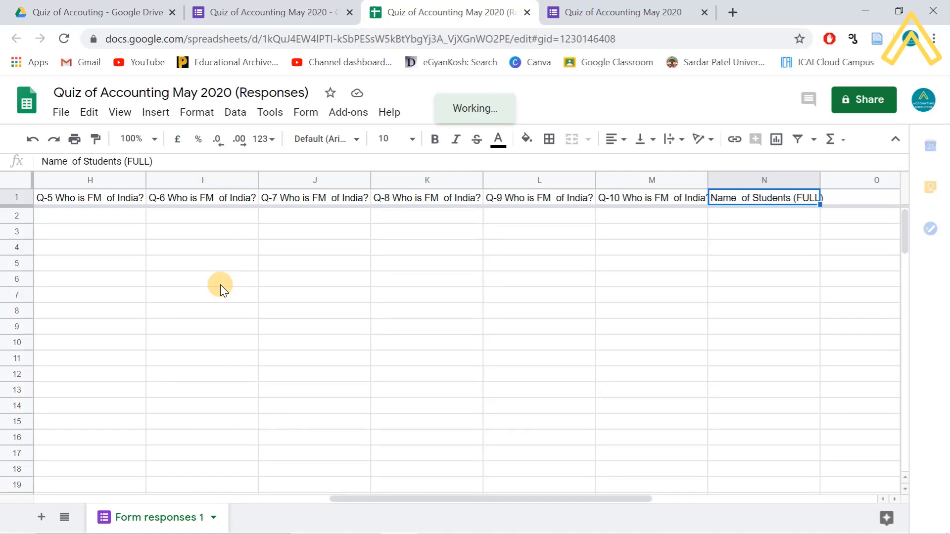
{"action": "key", "text": "Right"}
{"action": "left_click", "coordinate": [644, 197]}
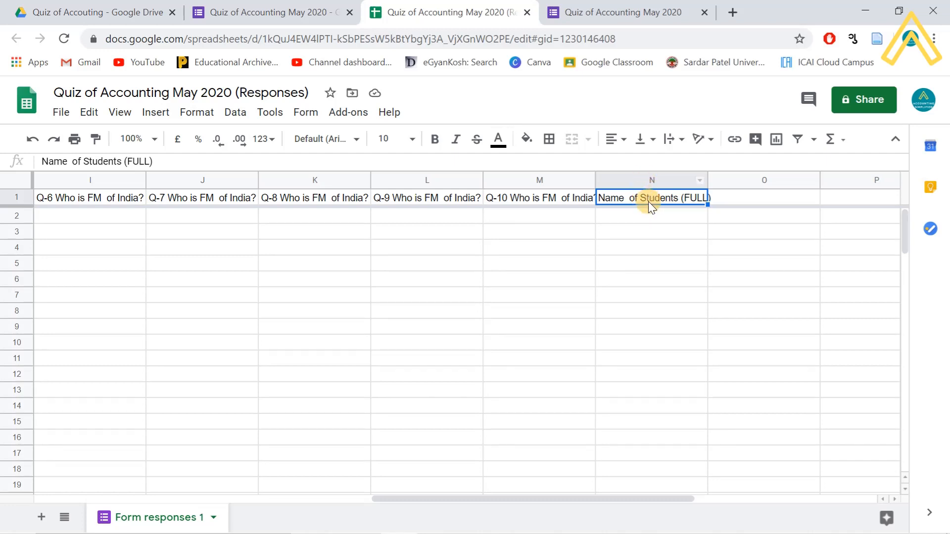
{"action": "left_click", "coordinate": [614, 11]}
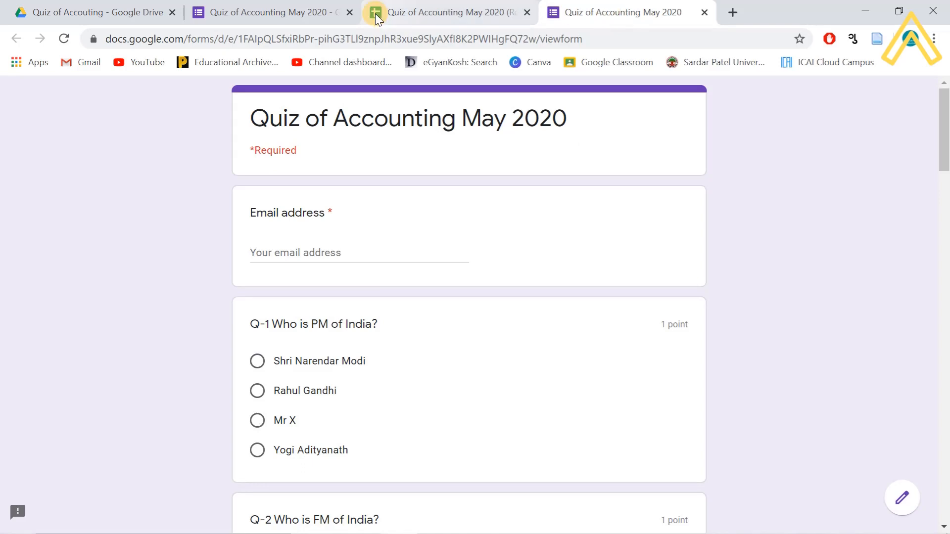
- Launch Autocrat from Add-ons on the responses spreadsheet
{"action": "left_click", "coordinate": [260, 11]}
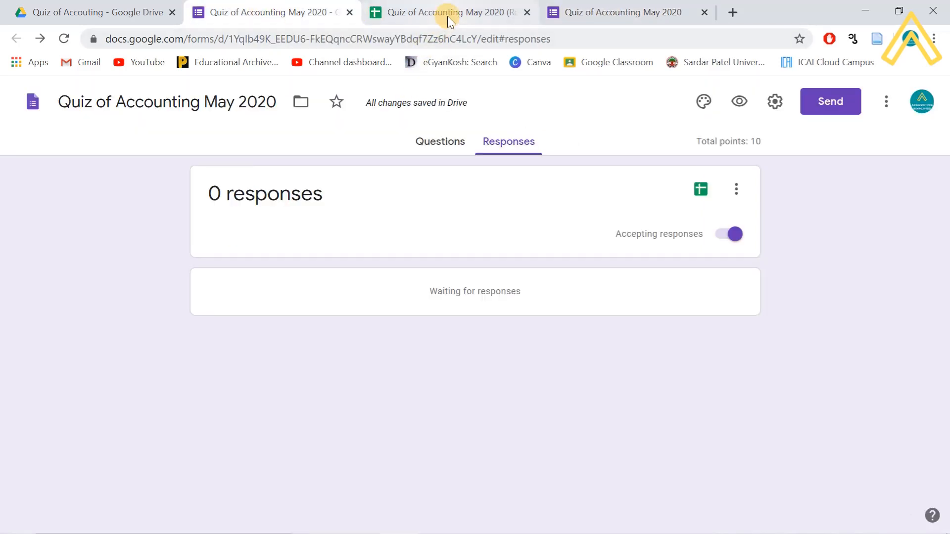
{"action": "left_click", "coordinate": [447, 14]}
{"action": "left_click", "coordinate": [348, 115]}
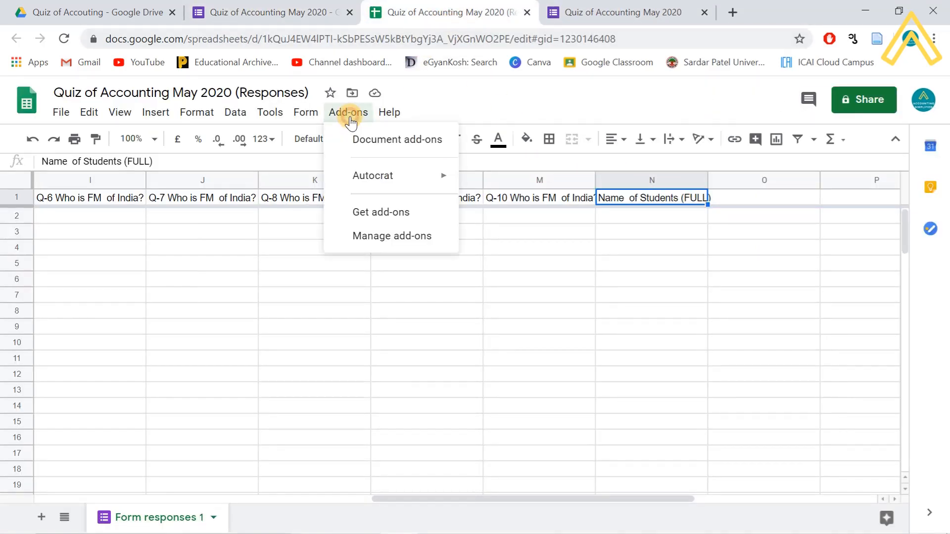
{"action": "mouse_move", "coordinate": [372, 176]}
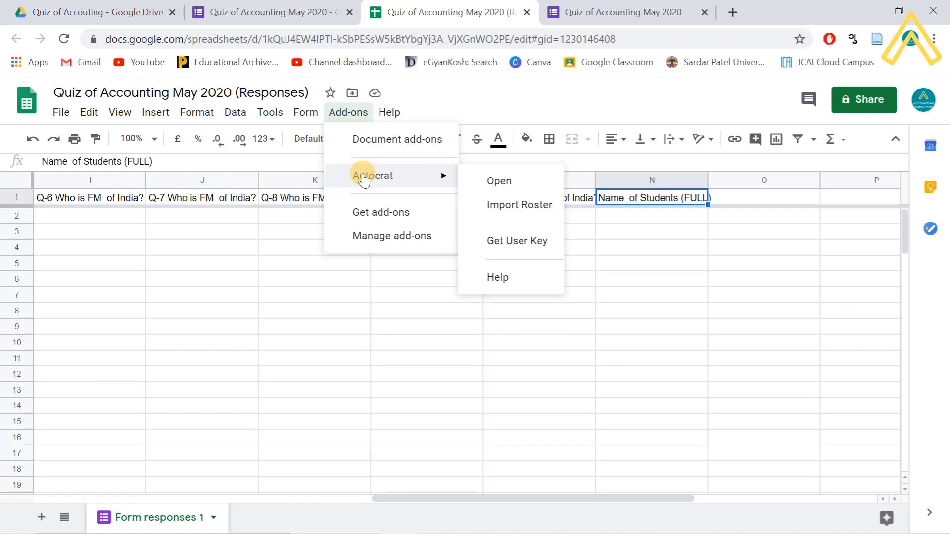
{"action": "left_click", "coordinate": [499, 181]}
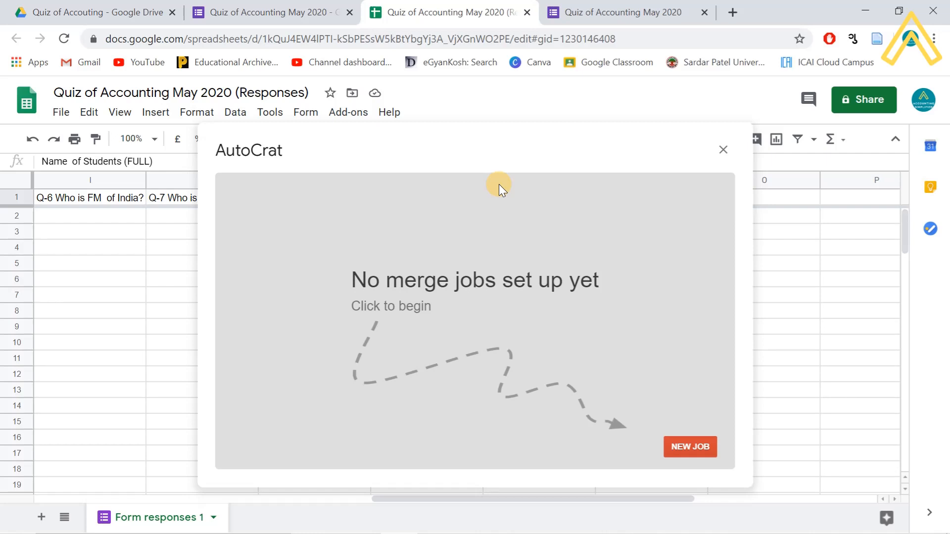
- Create an Autocrat job named 'Quizzz New' and continue to template selection
{"action": "left_click", "coordinate": [686, 446]}
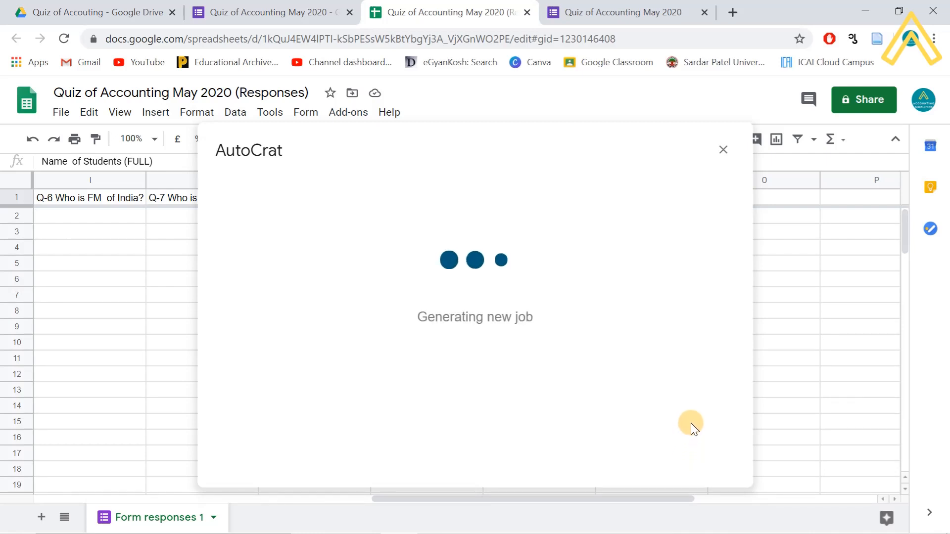
{"action": "left_click", "coordinate": [315, 247]}
{"action": "type", "text": "Quizzz New"}
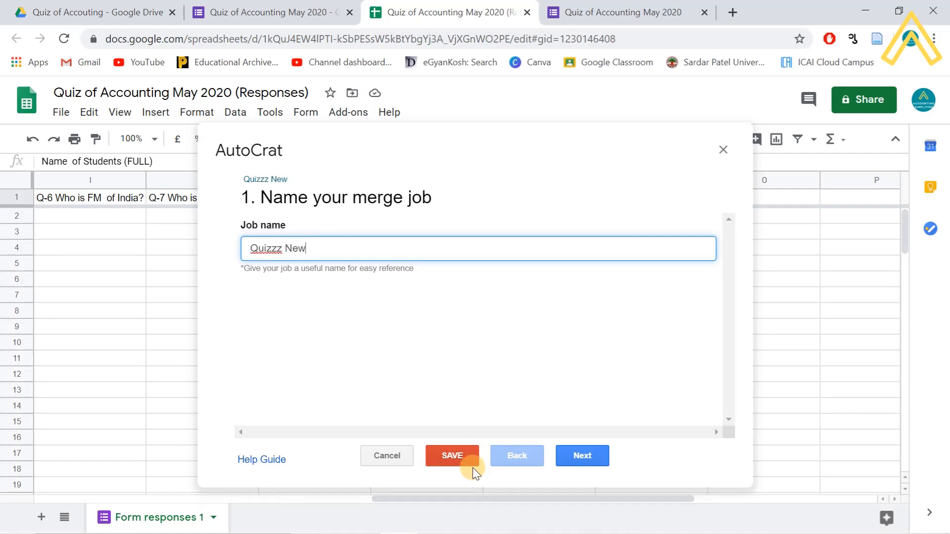
{"action": "left_click", "coordinate": [580, 458]}
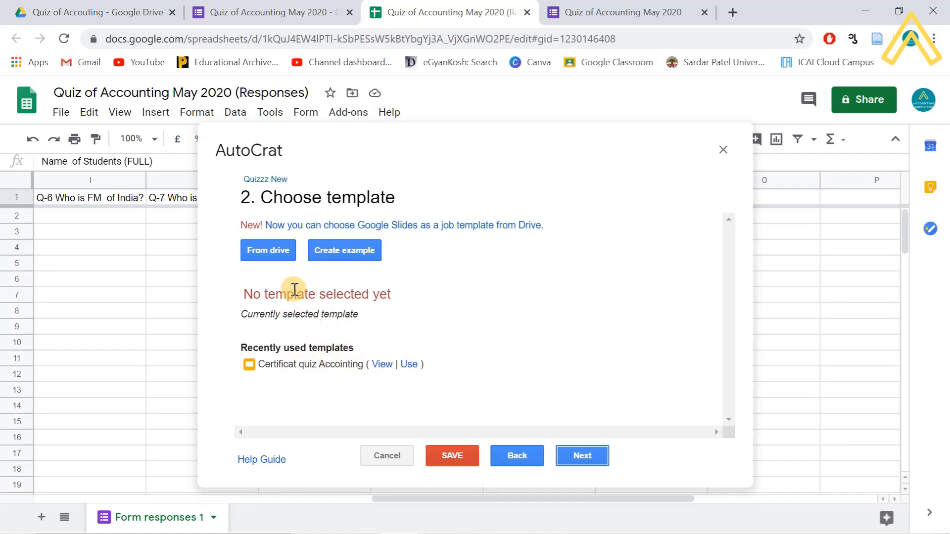
- Pick the 'Certificat quiz Accointing' slides from Google Drive as the AutoCrat template
{"action": "left_click", "coordinate": [275, 254]}
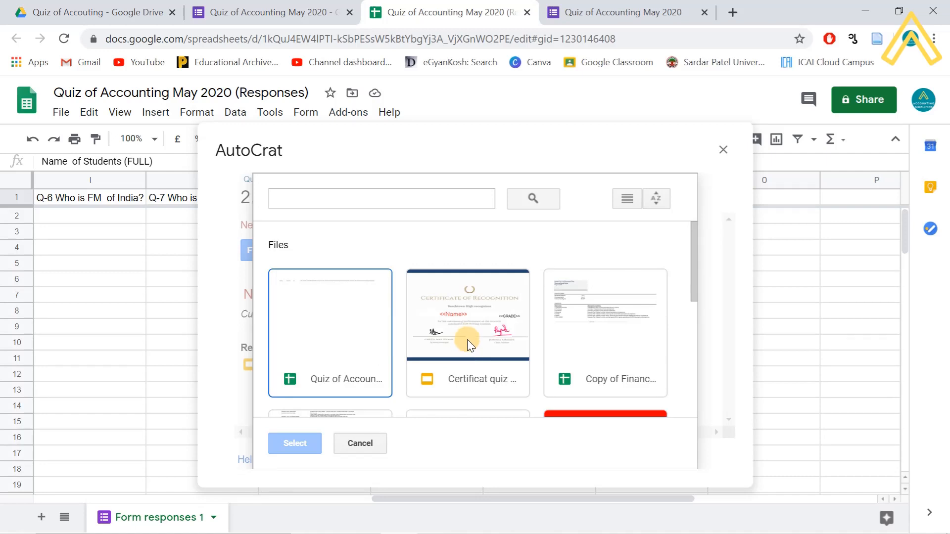
{"action": "double_click", "coordinate": [467, 341]}
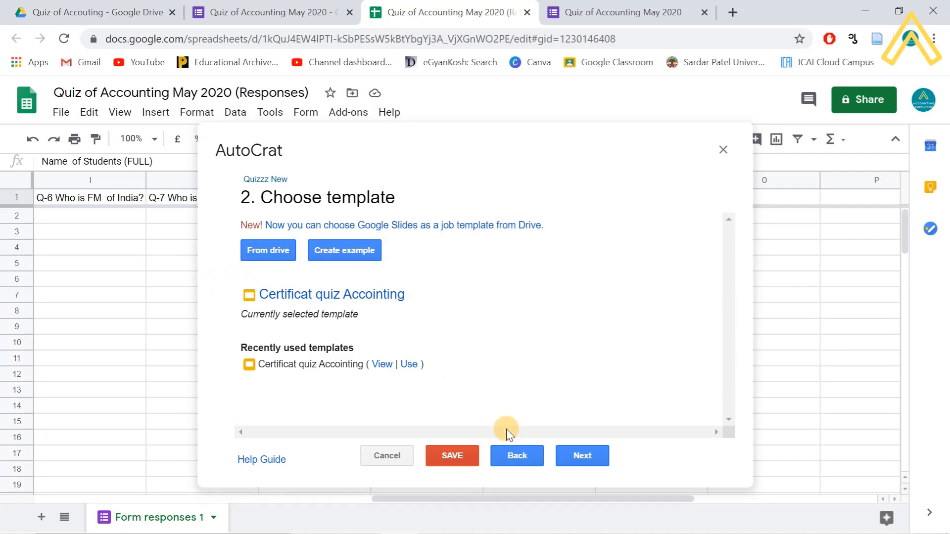
{"action": "left_click", "coordinate": [580, 459]}
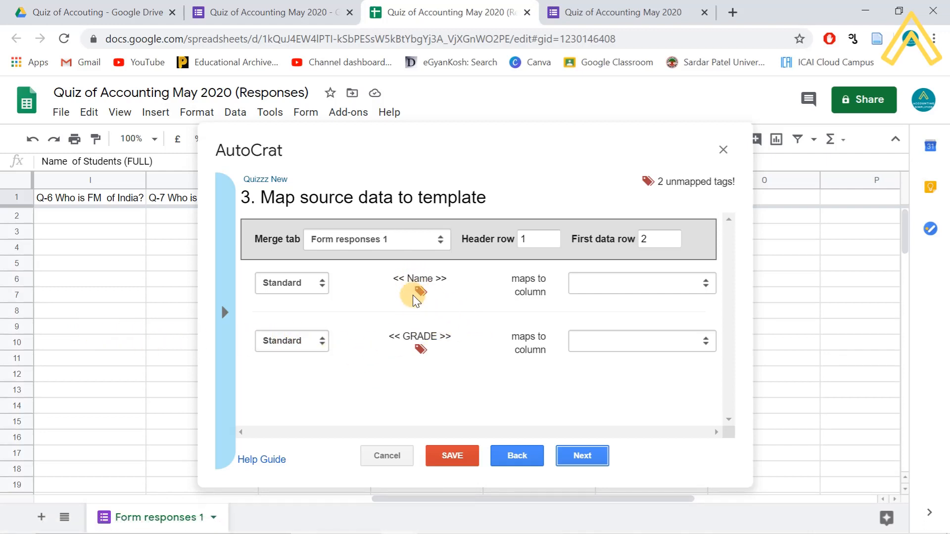
- Map <<Name>> to 'Name of Students (FULL)' and <<GRADE>> to 'Score', then attempt to save the job
{"action": "left_click", "coordinate": [700, 284]}
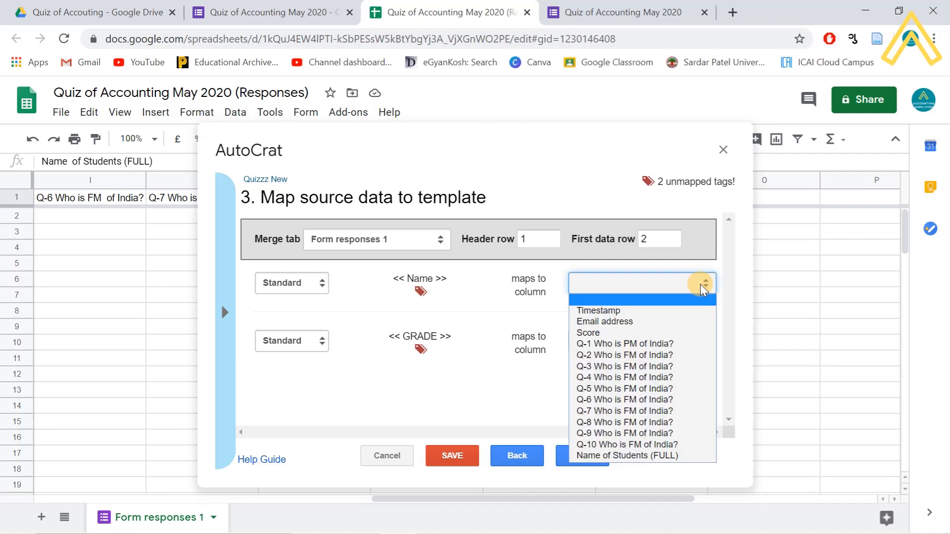
{"action": "left_click", "coordinate": [642, 454]}
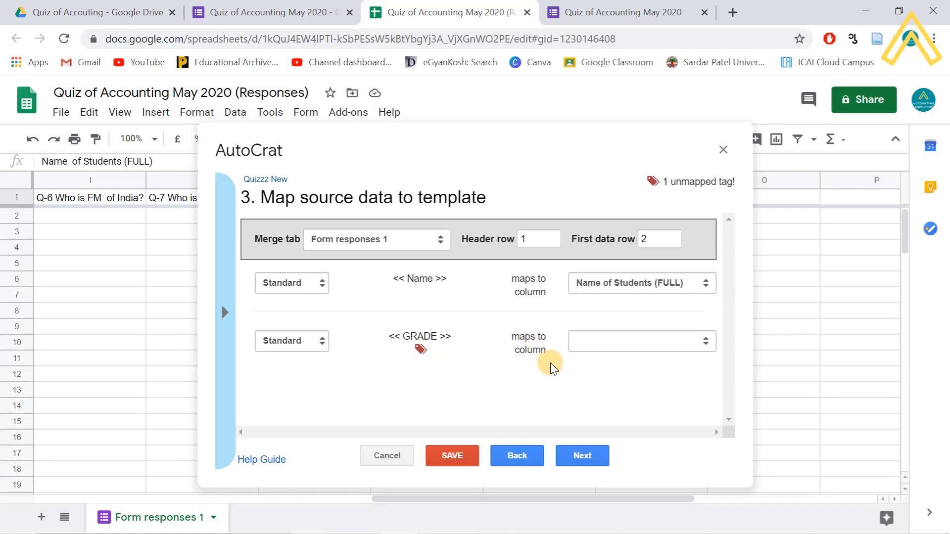
{"action": "left_click", "coordinate": [694, 343]}
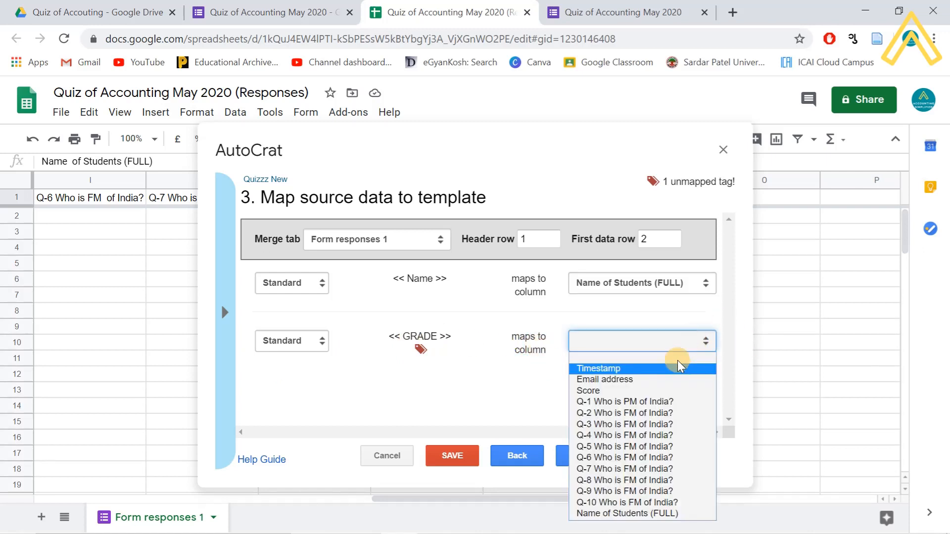
{"action": "left_click", "coordinate": [641, 389]}
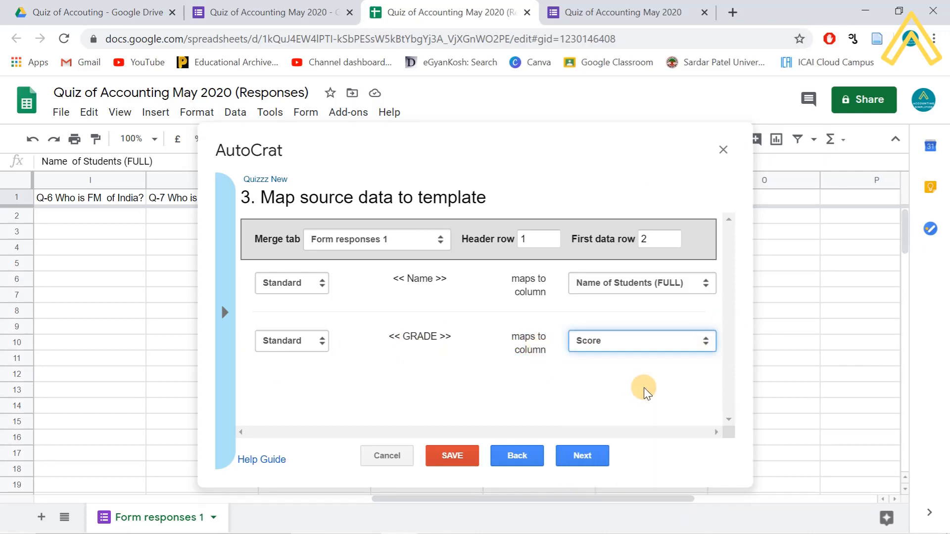
{"action": "left_click", "coordinate": [462, 459]}
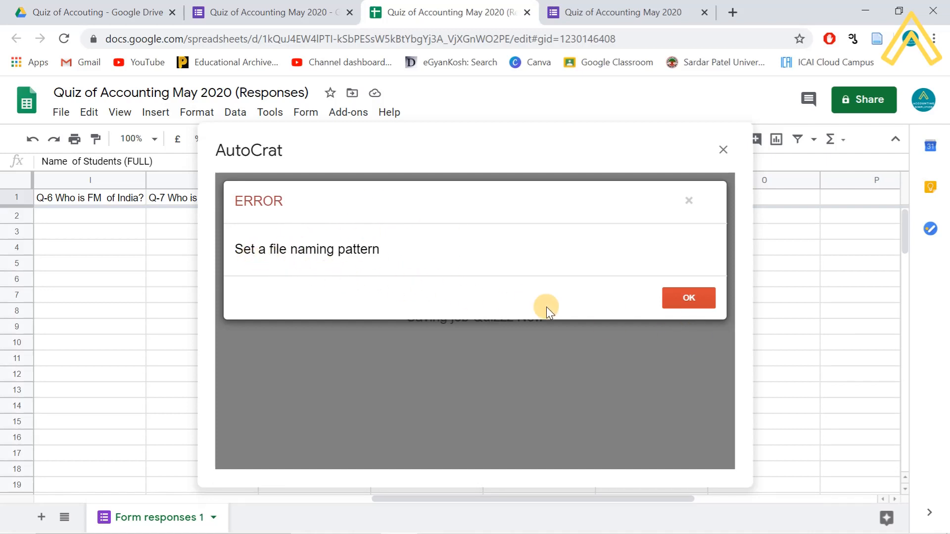
- Dismiss the missing file name error and enter 'Certificate of' as the file name
{"action": "left_click", "coordinate": [672, 305]}
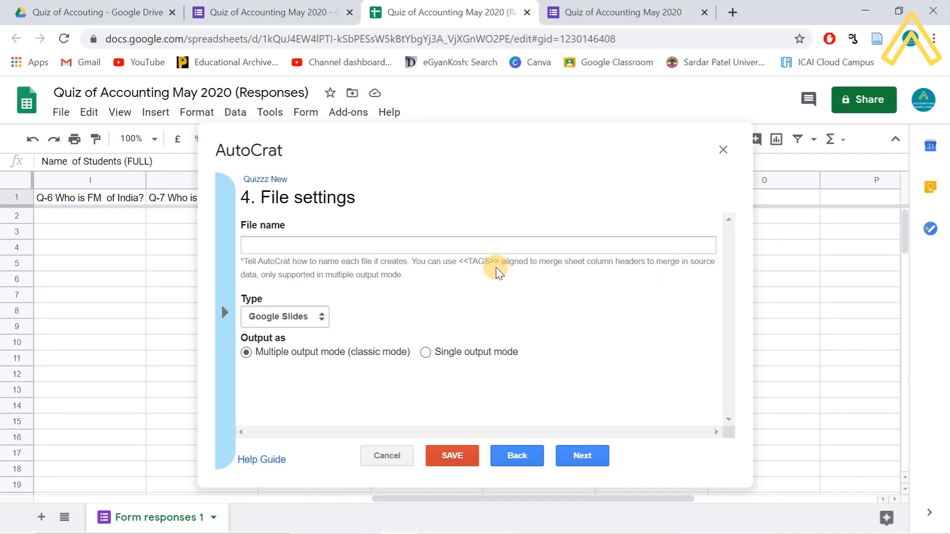
{"action": "left_click", "coordinate": [313, 244]}
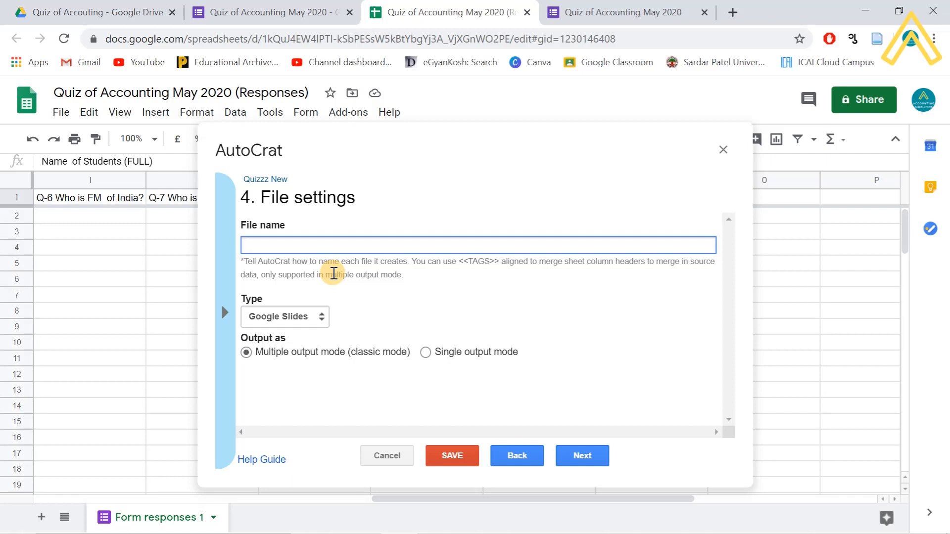
{"action": "type", "text": "Certificate of"}
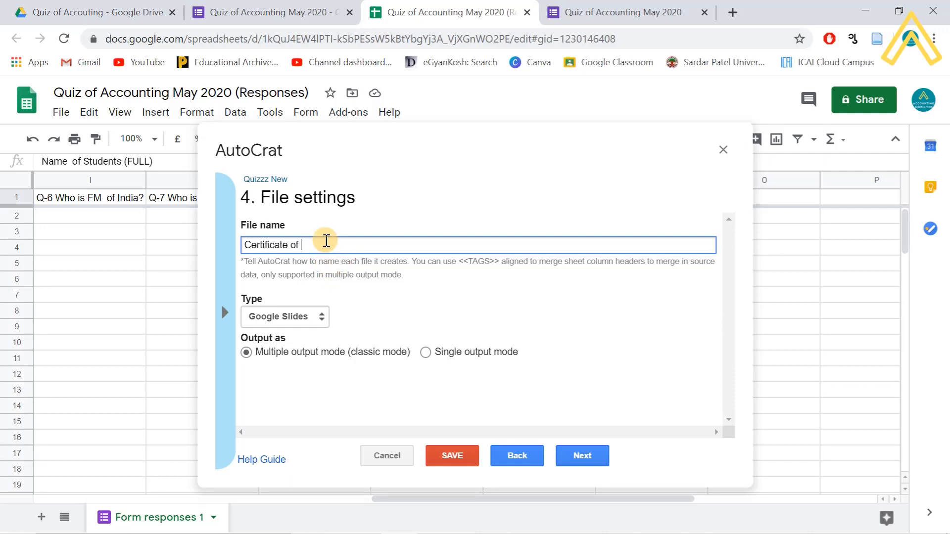
- Copy the <<Name of Students (FULL)>> merge tag and paste it after 'Certificate of'
{"action": "left_click", "coordinate": [226, 313]}
{"action": "scroll", "coordinate": [285, 393], "scroll_direction": "down", "scroll_amount": 3}
{"action": "scroll", "coordinate": [285, 393], "scroll_direction": "down", "scroll_amount": 2}
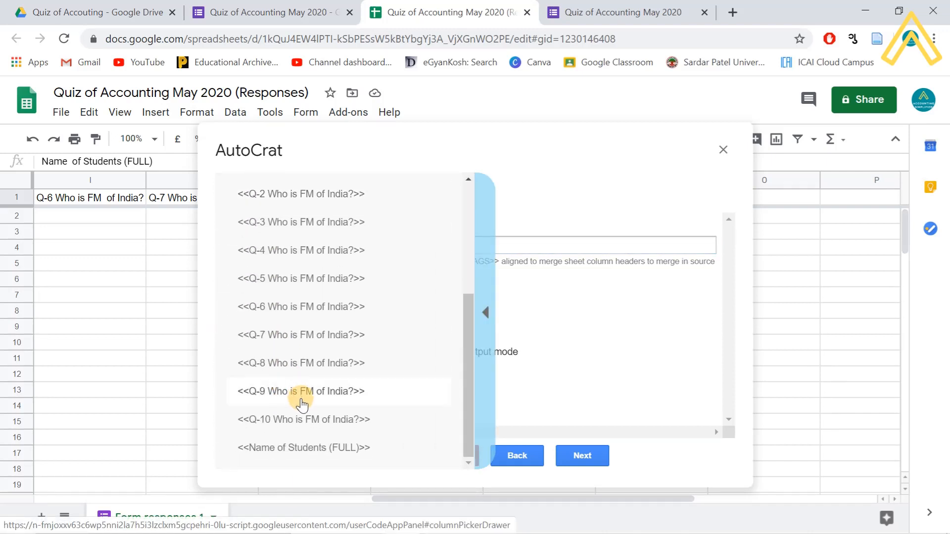
{"action": "left_click", "coordinate": [314, 452]}
{"action": "left_click", "coordinate": [354, 246]}
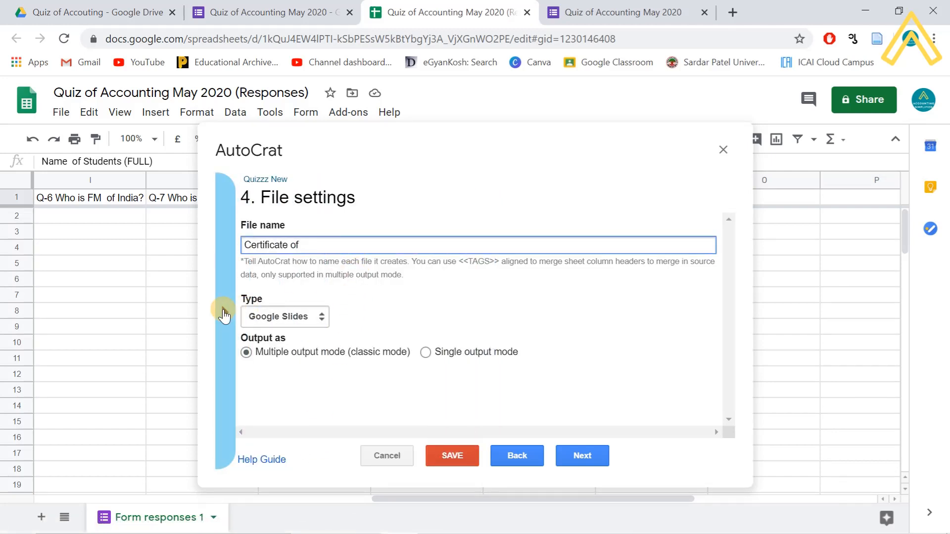
{"action": "left_click", "coordinate": [226, 312]}
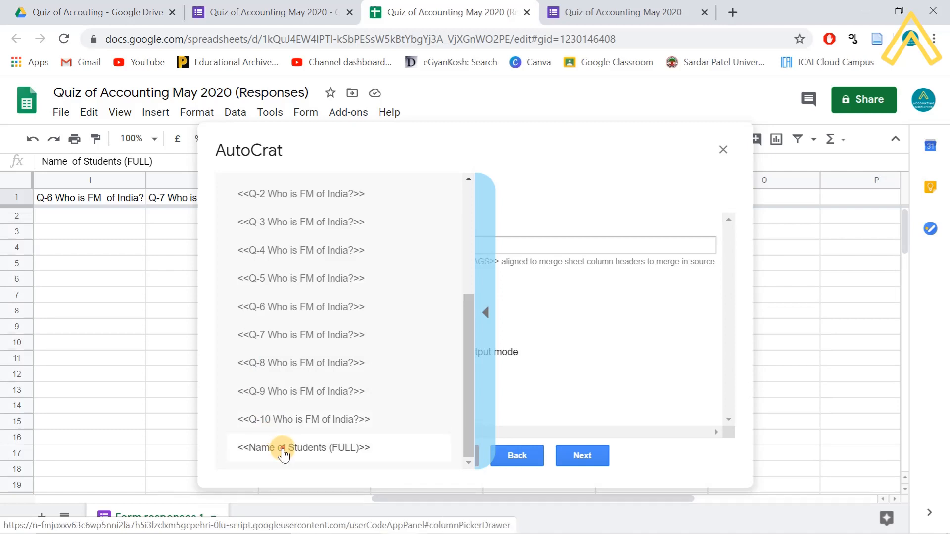
{"action": "left_click", "coordinate": [281, 449]}
{"action": "left_click", "coordinate": [225, 313]}
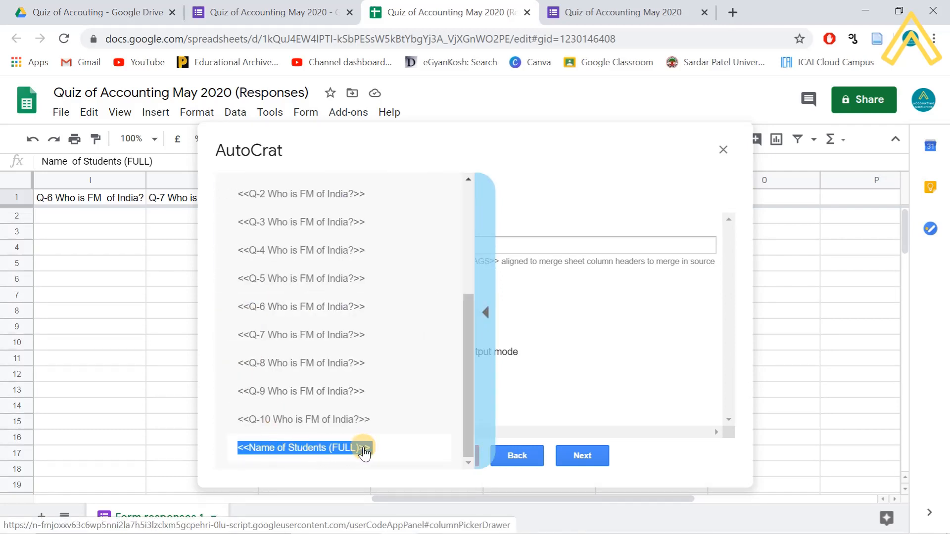
{"action": "left_click", "coordinate": [532, 247]}
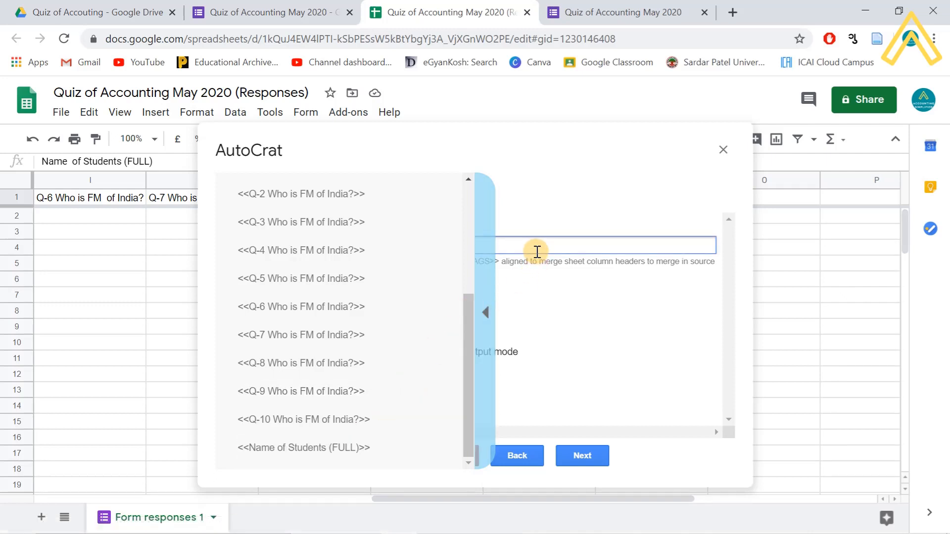
{"action": "left_click", "coordinate": [485, 312]}
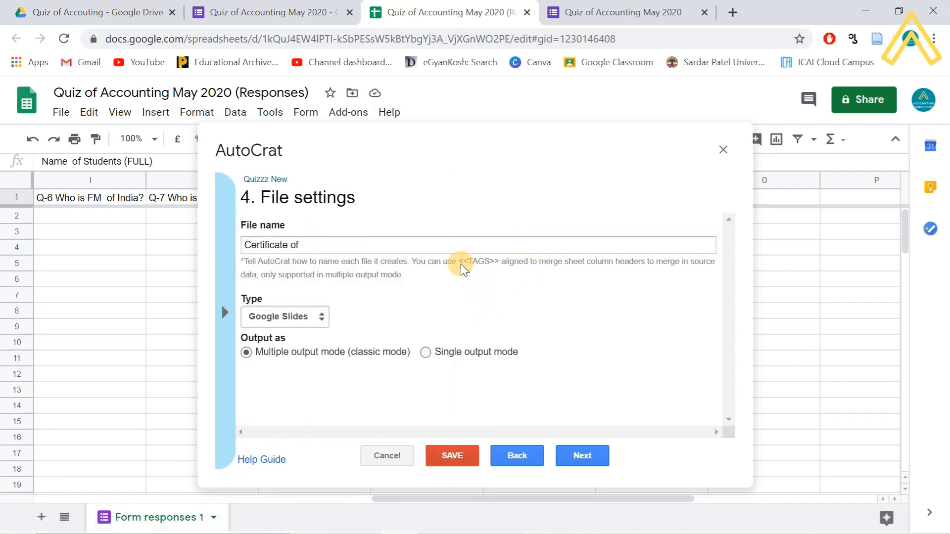
{"action": "left_click", "coordinate": [452, 247]}
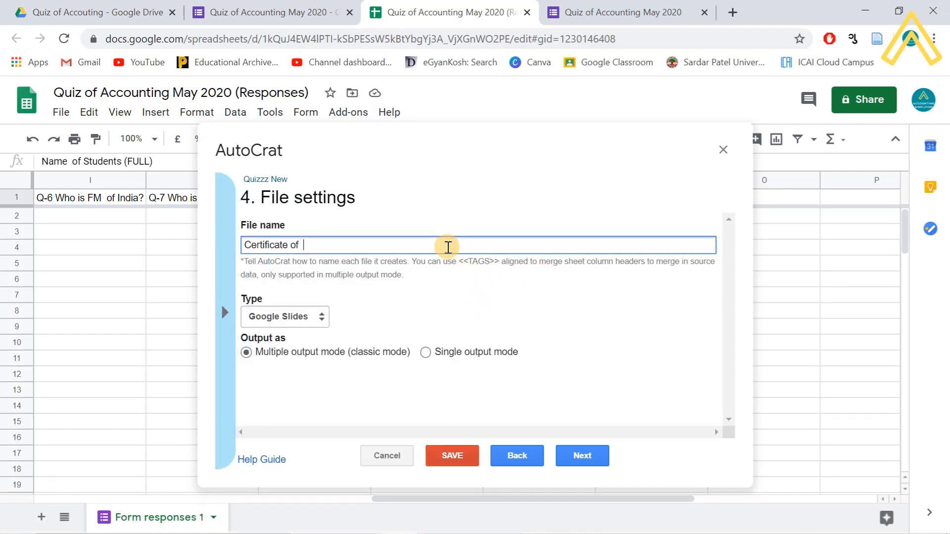
{"action": "type", "text": "<<Name of Students (FULL)>>"}
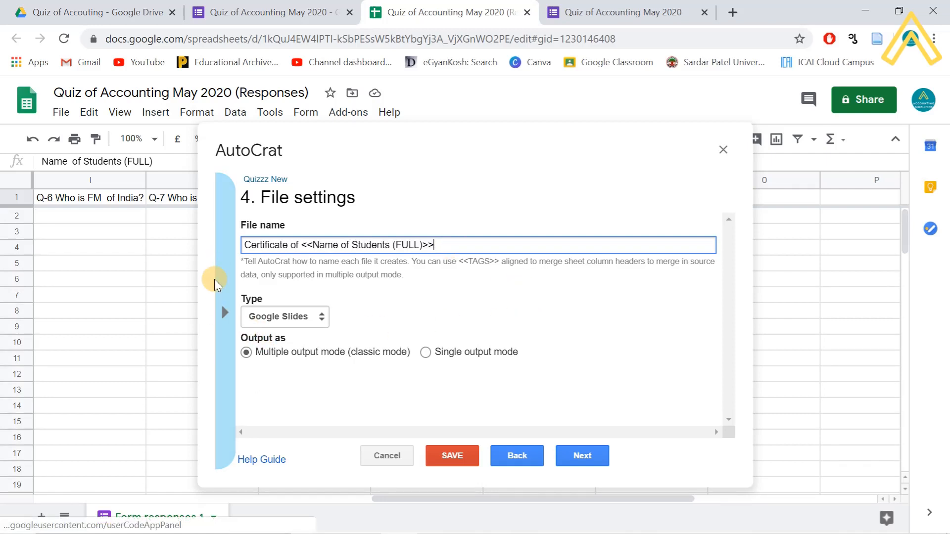
{"action": "left_click", "coordinate": [225, 313]}
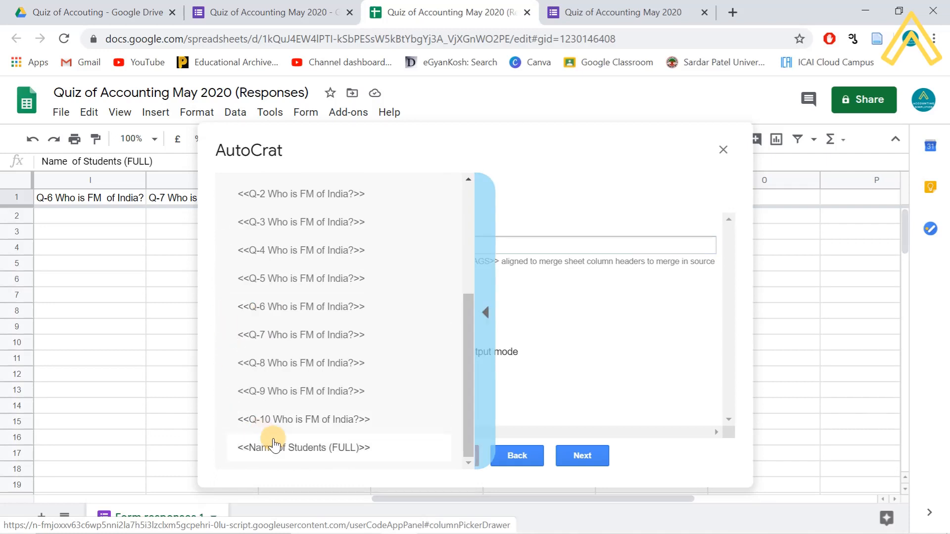
{"action": "scroll", "coordinate": [317, 352], "scroll_direction": "up", "scroll_amount": 5}
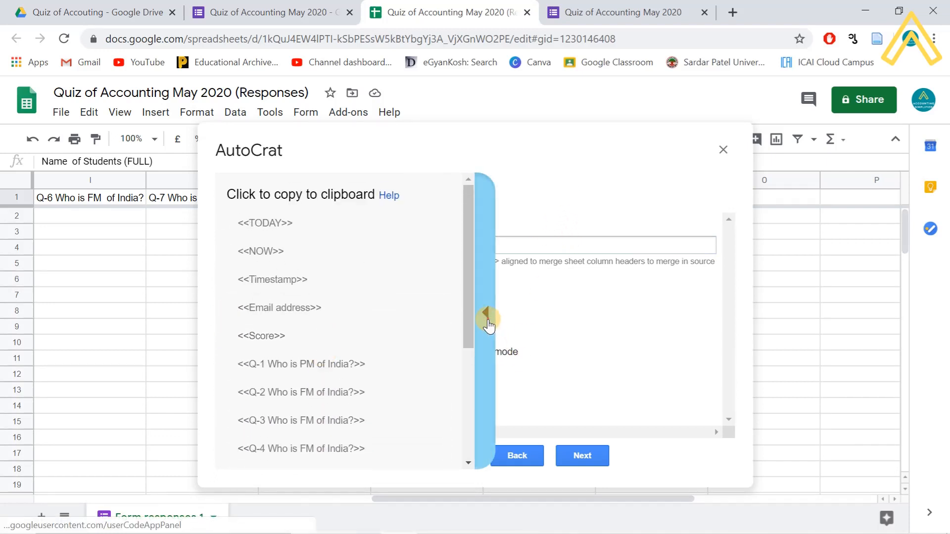
{"action": "left_click", "coordinate": [487, 322]}
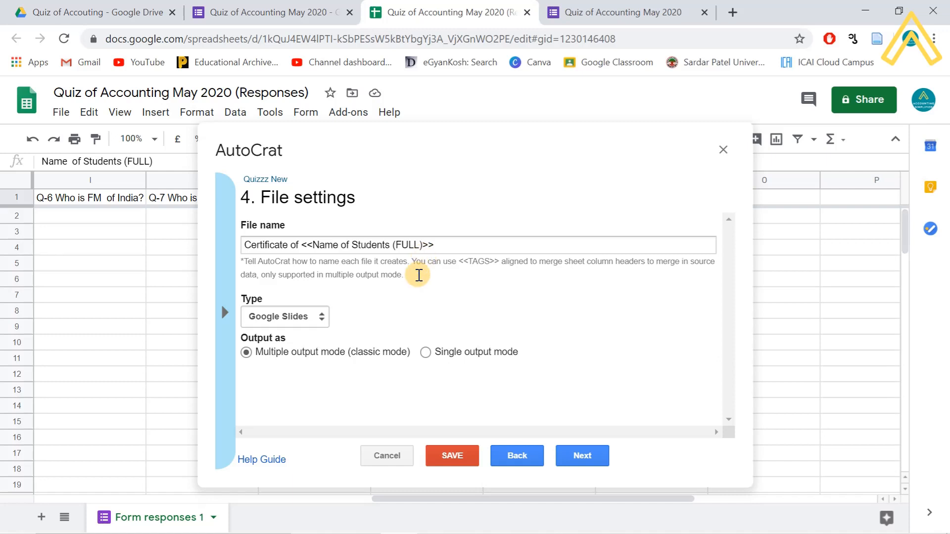
- Set the output type to PDF with single output mode, then advance to the destination folder step
{"action": "left_click", "coordinate": [311, 316]}
{"action": "left_click", "coordinate": [296, 342]}
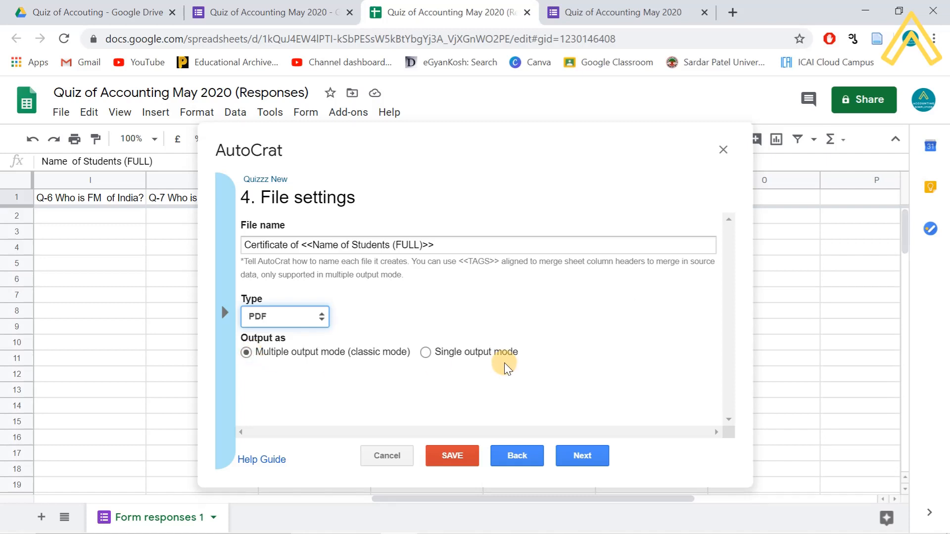
{"action": "left_click", "coordinate": [426, 352]}
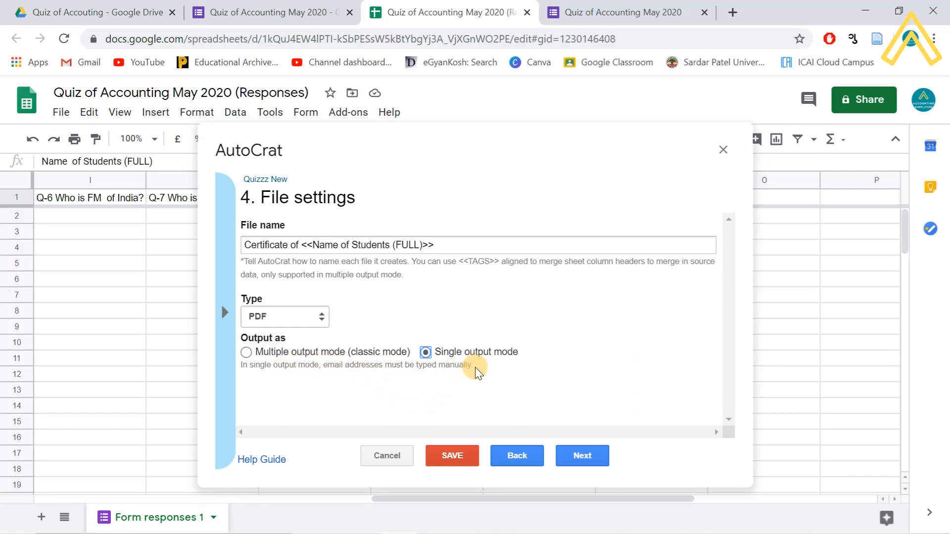
{"action": "left_click", "coordinate": [582, 459]}
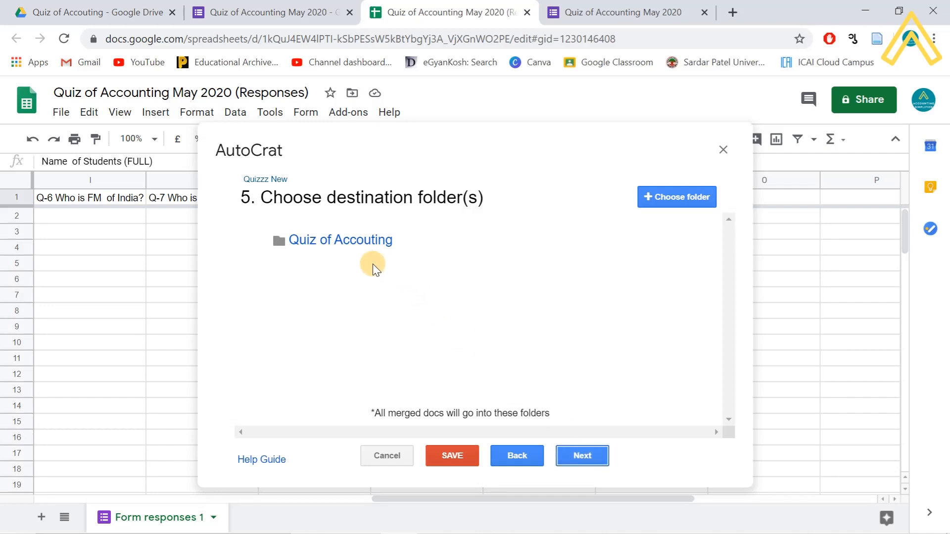
- Keep 'Quiz of Accouting' as the destination folder and advance to step 6
{"action": "mouse_move", "coordinate": [373, 243]}
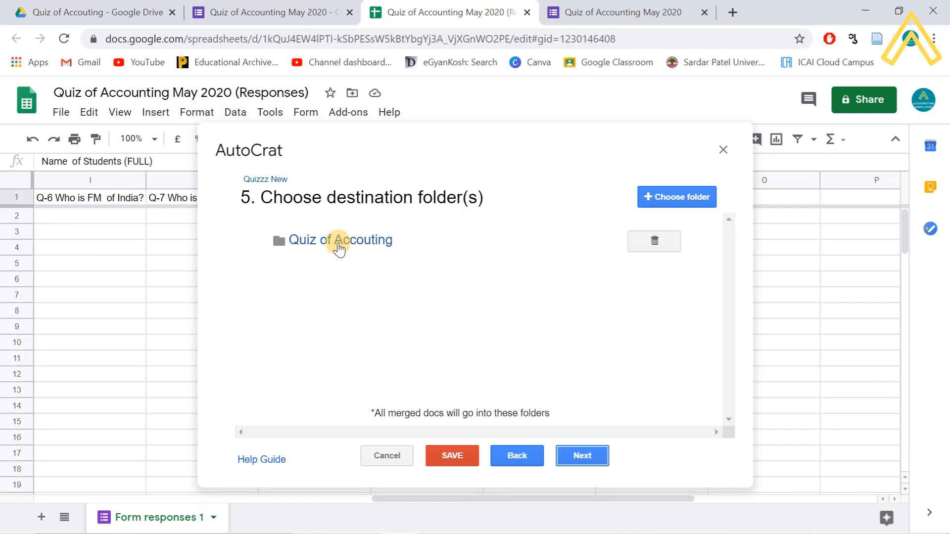
{"action": "mouse_move", "coordinate": [343, 252]}
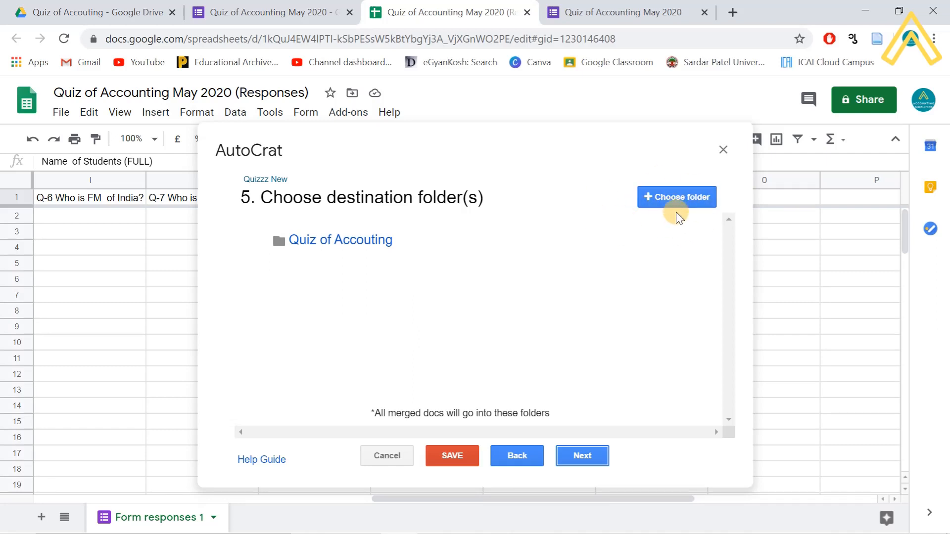
{"action": "left_click", "coordinate": [579, 456]}
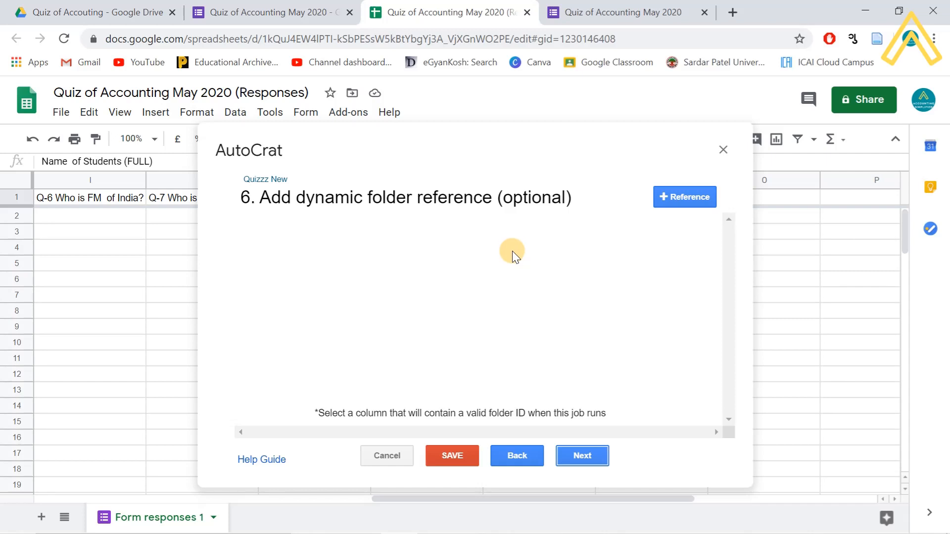
- Skip the dynamic folder reference and merge condition steps to reach step 8
{"action": "left_click", "coordinate": [582, 456]}
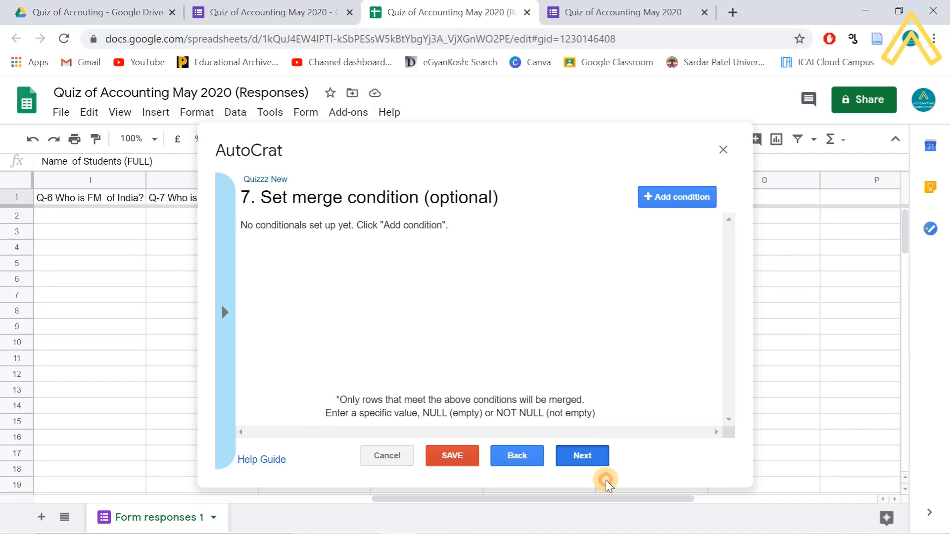
{"action": "left_click", "coordinate": [590, 454]}
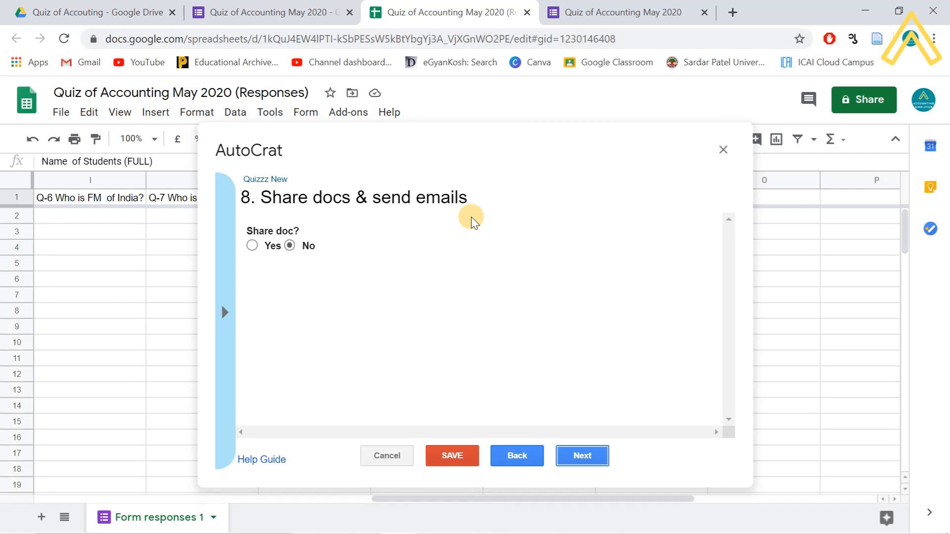
- Set 'Share doc?' to Yes so the certificates are shared as PDF
{"action": "left_click", "coordinate": [250, 246]}
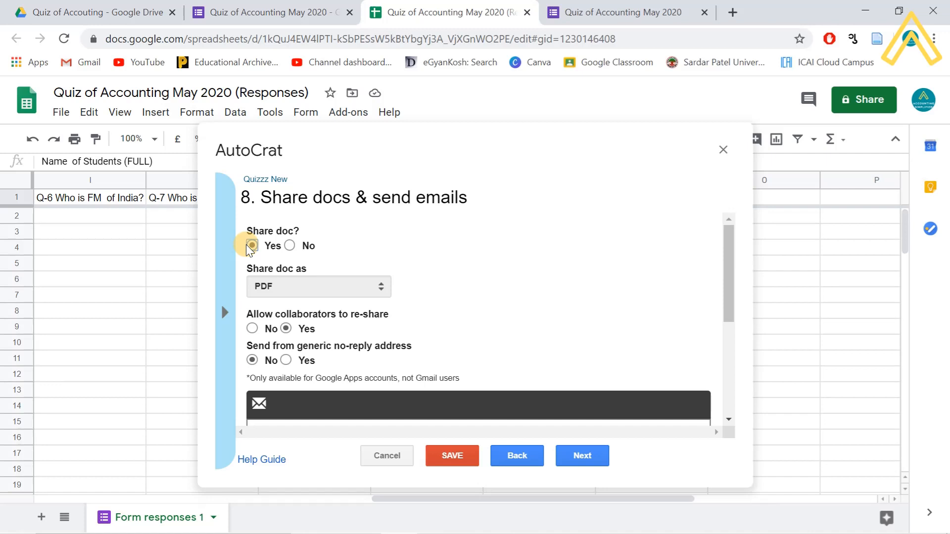
{"action": "left_click", "coordinate": [251, 245]}
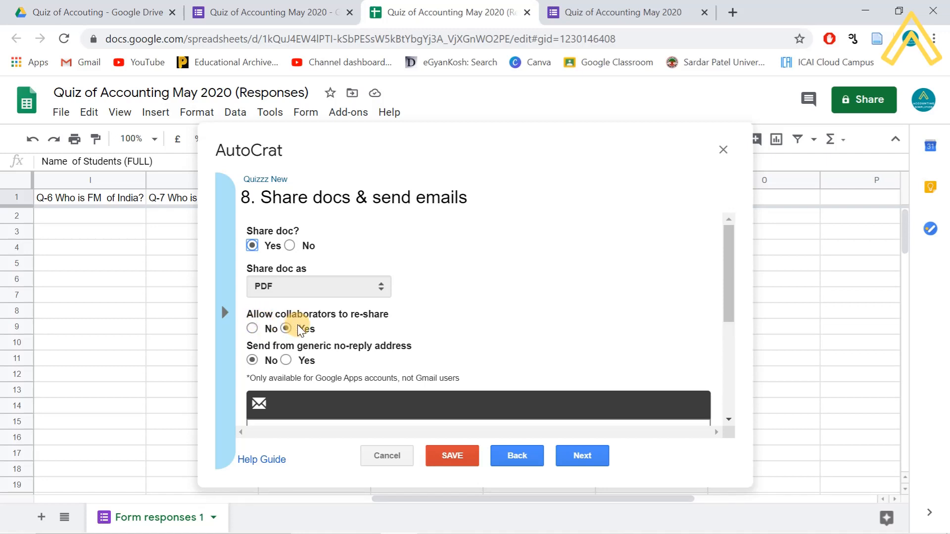
- Select No for 'Allow collaborators to re-share' in AutoCrat step 8
{"action": "left_click", "coordinate": [252, 329]}
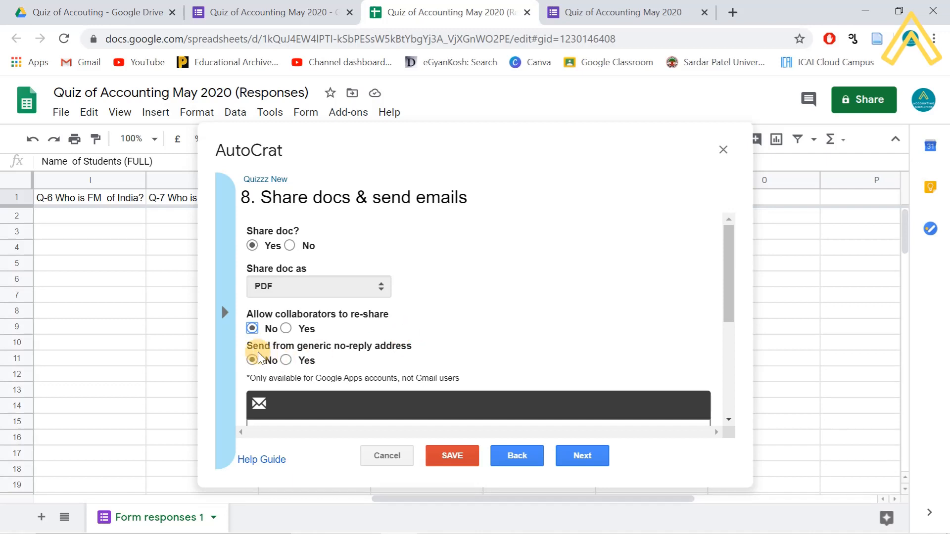
{"action": "mouse_move", "coordinate": [267, 352]}
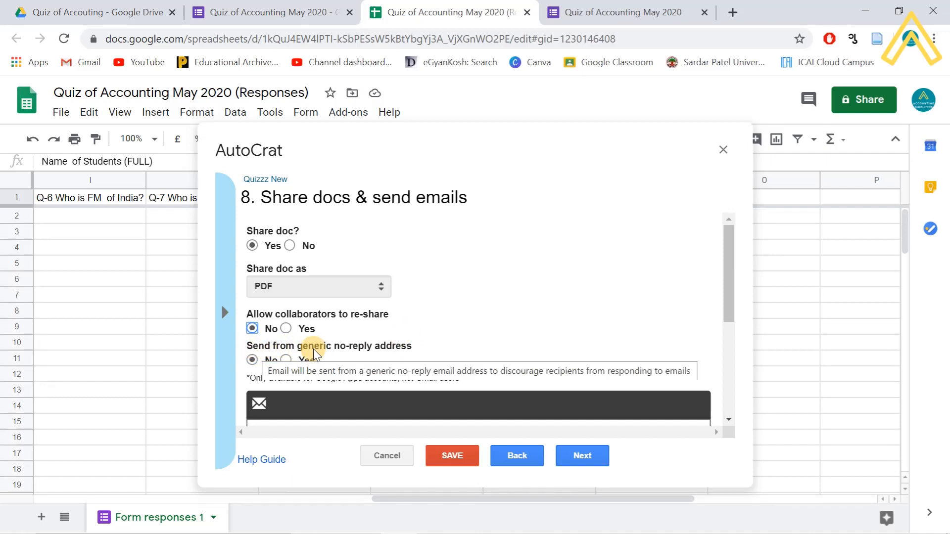
{"action": "mouse_move", "coordinate": [405, 355]}
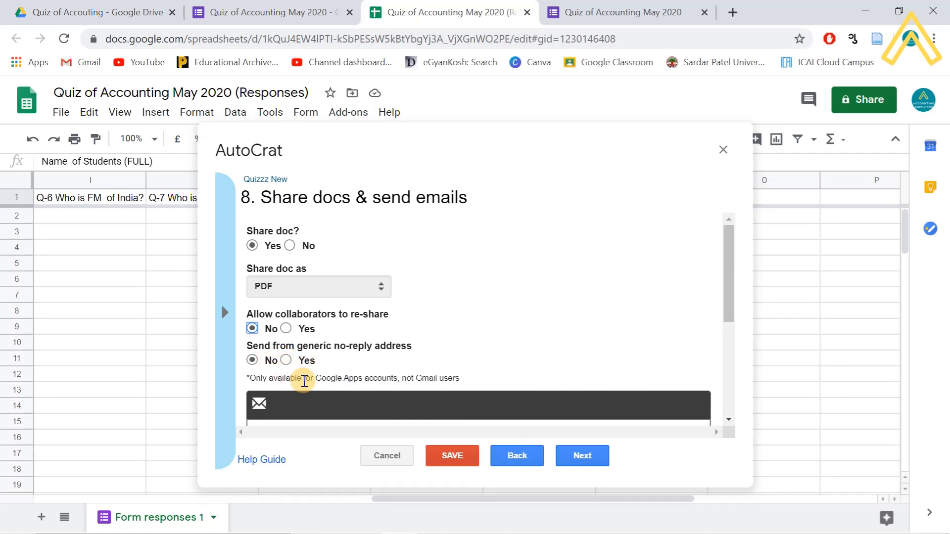
- Fill the To field with the <<Email address>> merge tag, leaving Cc and Bcc blank
{"action": "left_click_drag", "start_coordinate": [727, 297], "coordinate": [746, 363]}
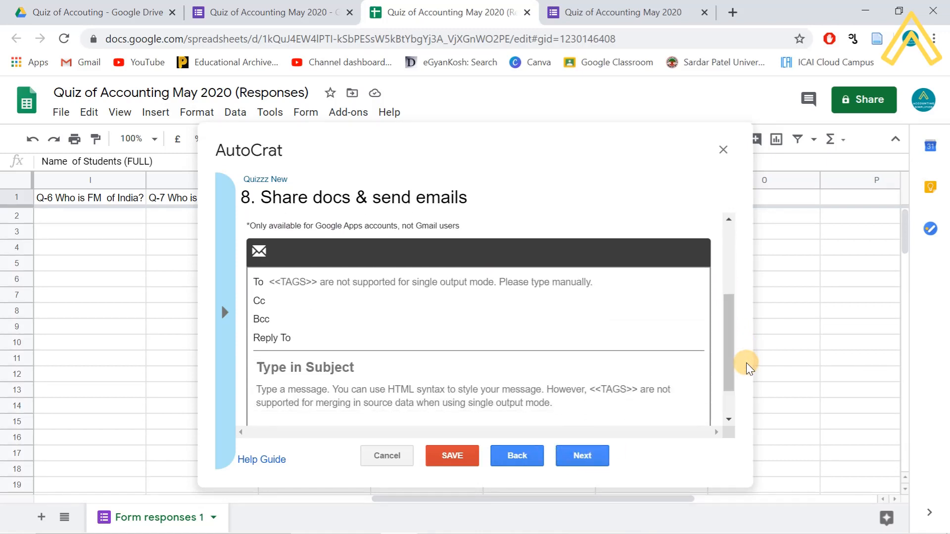
{"action": "left_click", "coordinate": [296, 285]}
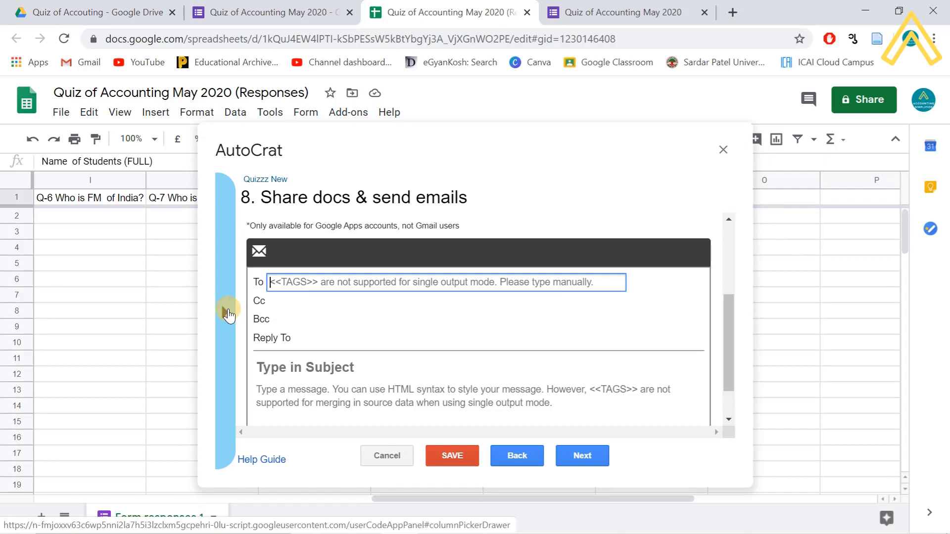
{"action": "left_click", "coordinate": [223, 312]}
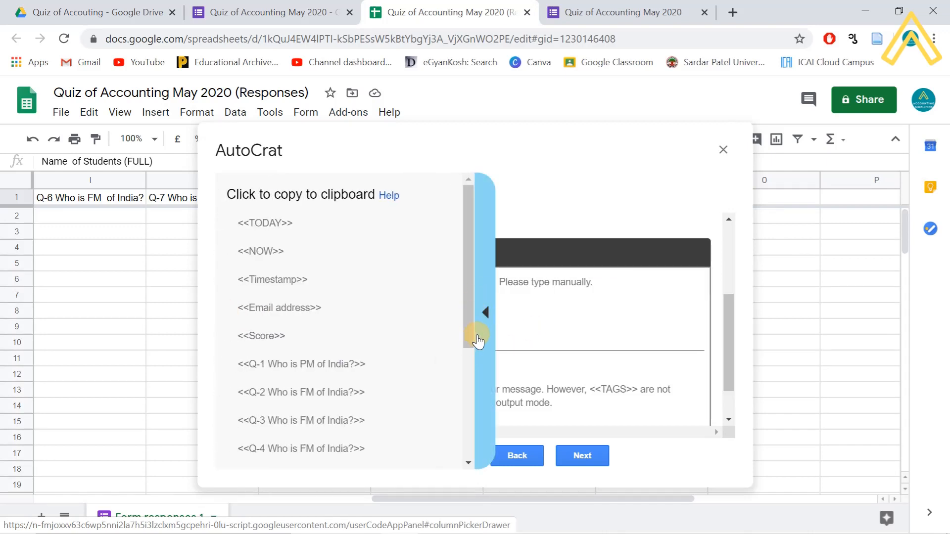
{"action": "left_click", "coordinate": [297, 311]}
{"action": "key", "text": "ctrl+c"}
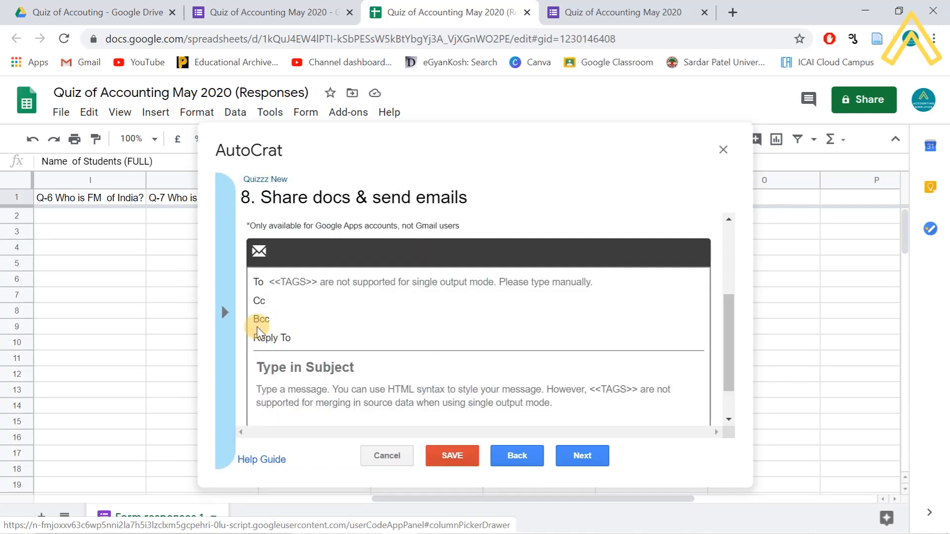
{"action": "left_click", "coordinate": [233, 316]}
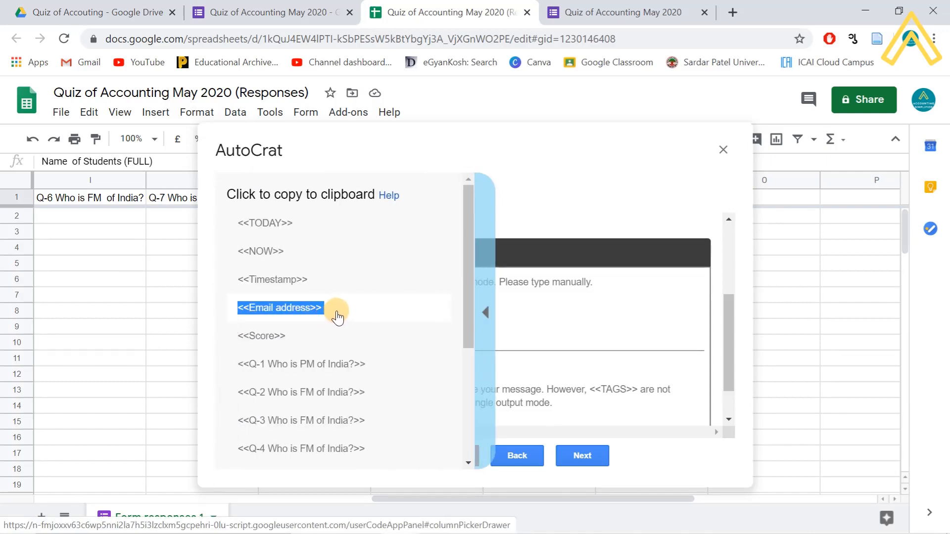
{"action": "left_click", "coordinate": [570, 225]}
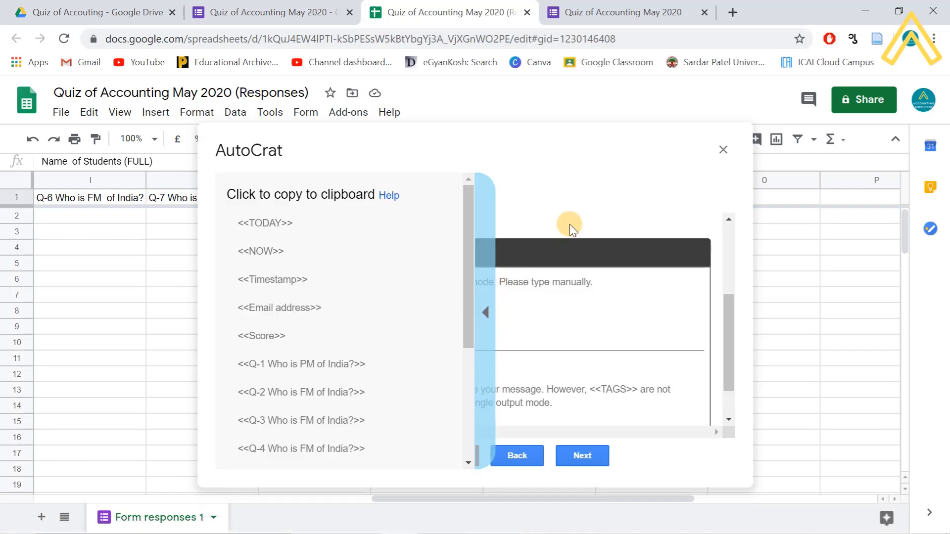
{"action": "left_click", "coordinate": [485, 313]}
{"action": "left_click", "coordinate": [323, 285]}
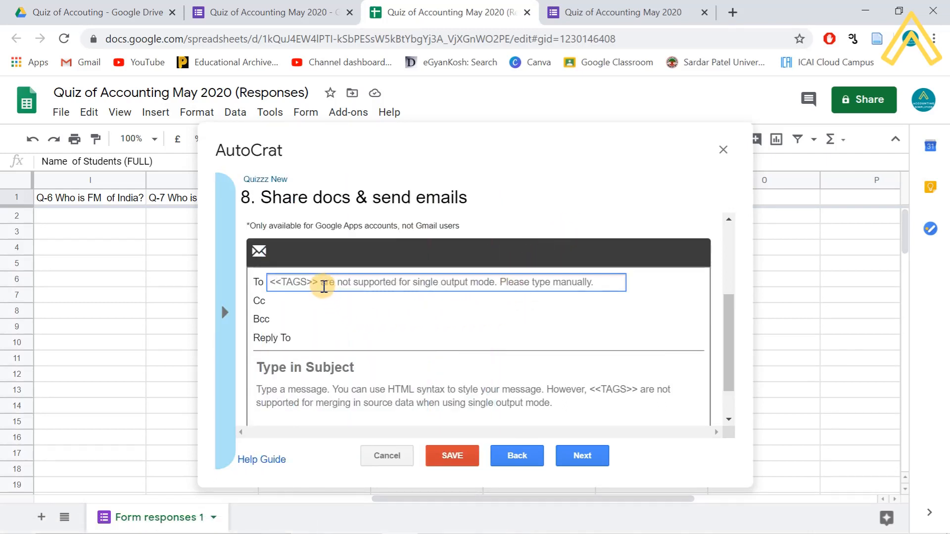
{"action": "key", "text": "ctrl+v"}
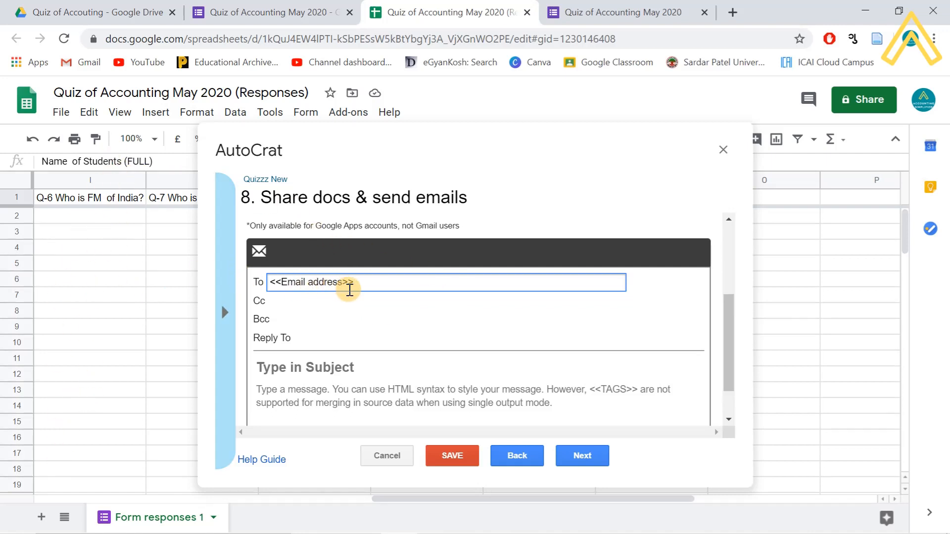
{"action": "left_click", "coordinate": [326, 300]}
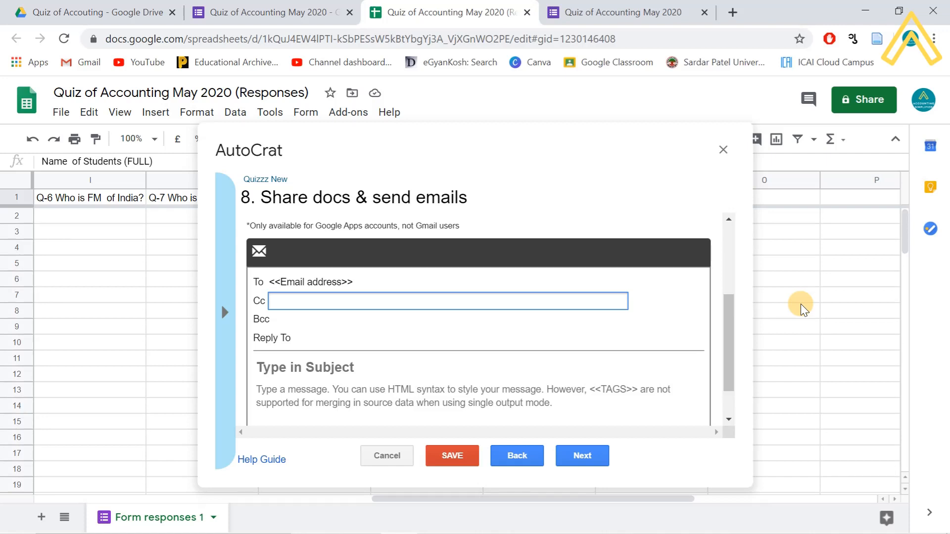
{"action": "left_click", "coordinate": [297, 324]}
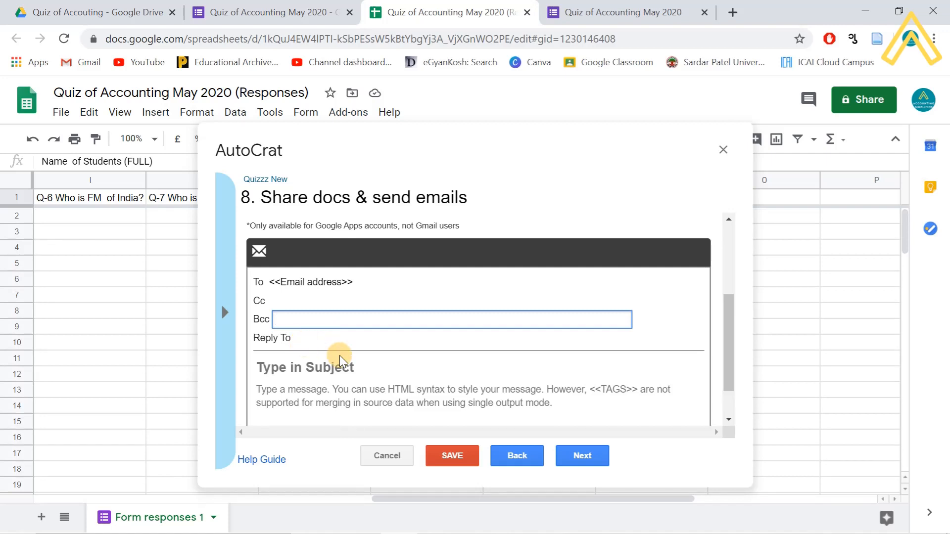
{"action": "scroll", "coordinate": [342, 359], "scroll_direction": "down", "scroll_amount": 1}
- Enter the subject 'Your certificate of Quiz of Accounting 2020', correcting the 'Accoutning' typo
{"action": "left_click", "coordinate": [333, 341]}
{"action": "left_click", "coordinate": [352, 319]}
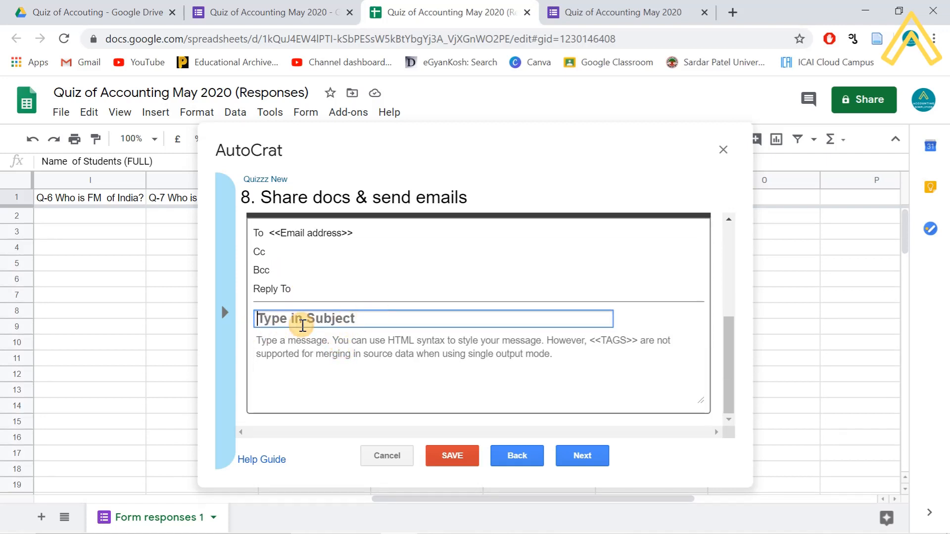
{"action": "type", "text": "Yo"}
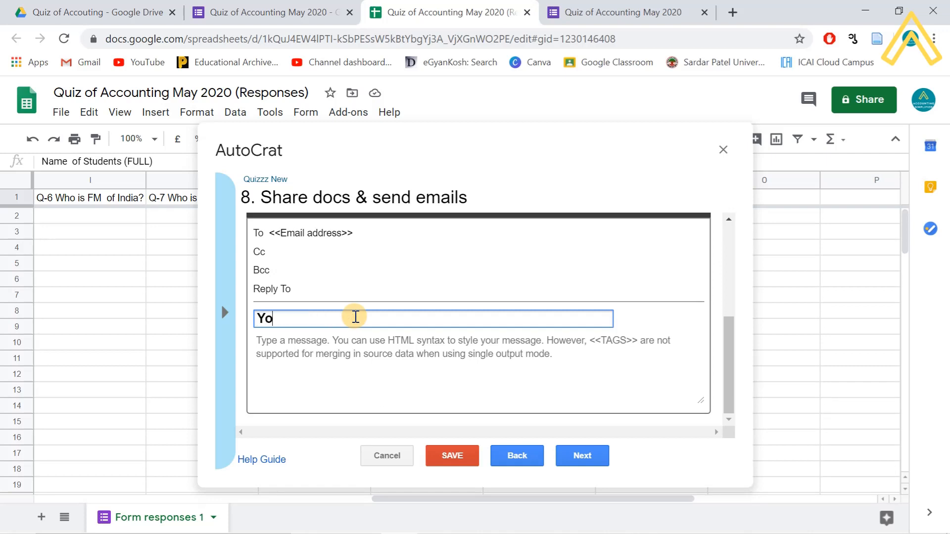
{"action": "type", "text": "ur certificate of "}
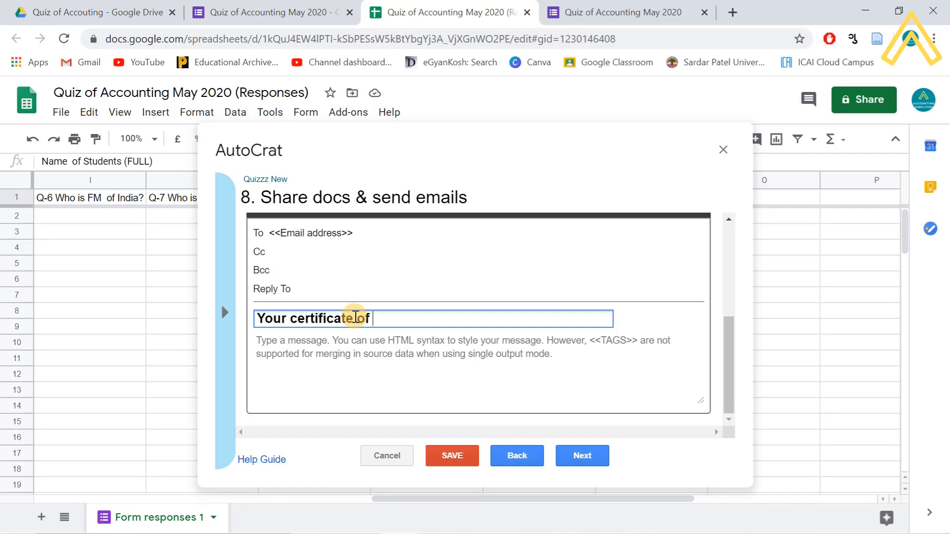
{"action": "type", "text": "Quiz of Accoutning "}
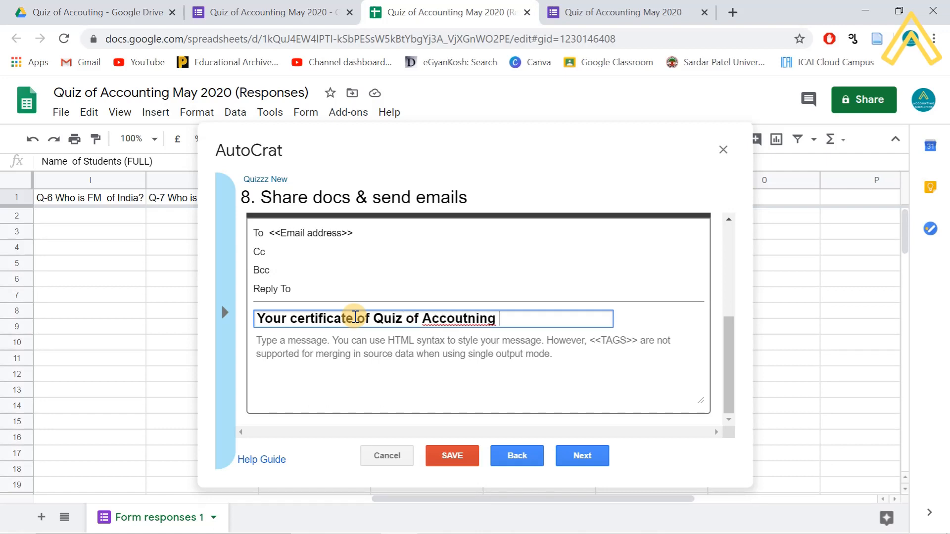
{"action": "type", "text": "2020"}
{"action": "right_click", "coordinate": [464, 319]}
{"action": "left_click", "coordinate": [525, 83]}
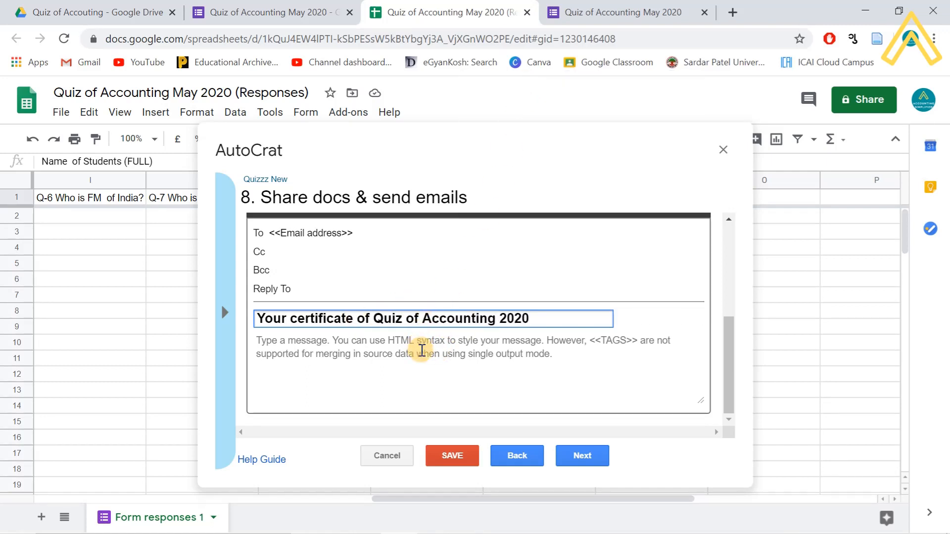
{"action": "left_click", "coordinate": [545, 353]}
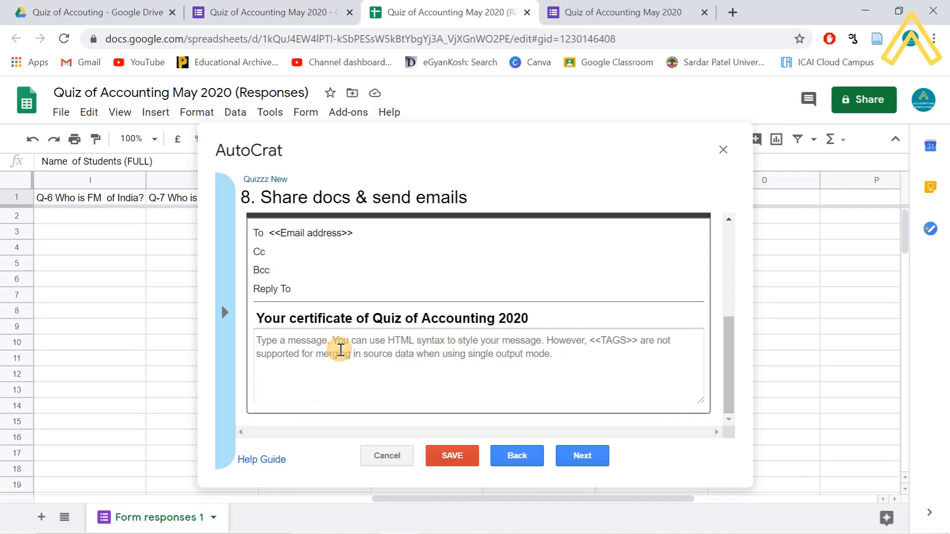
- Start the email body with 'Dear' followed by the <<Name of Students (FULL)>> merge tag
{"action": "type", "text": "Dear"}
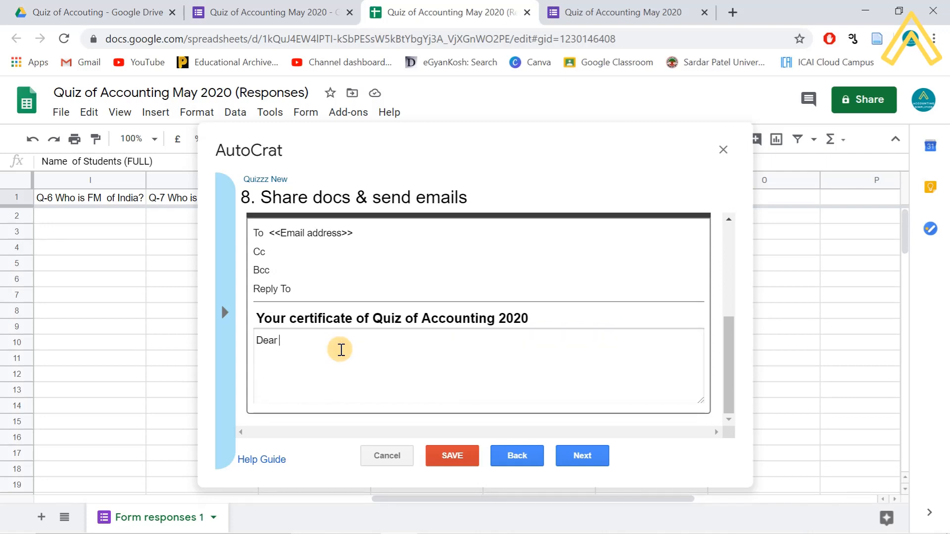
{"action": "left_click", "coordinate": [224, 312]}
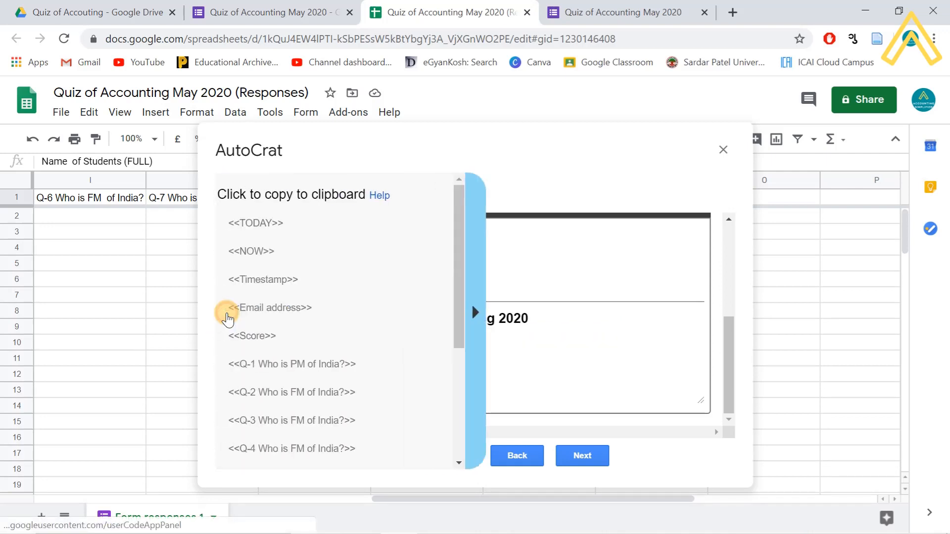
{"action": "scroll", "coordinate": [310, 384], "scroll_direction": "down", "scroll_amount": 3}
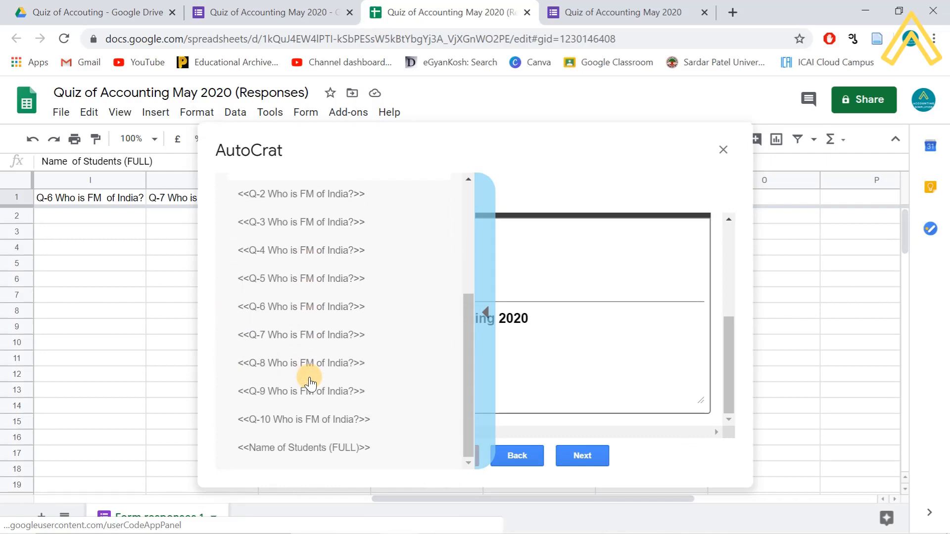
{"action": "left_click", "coordinate": [327, 449]}
{"action": "key", "text": "ctrl+c"}
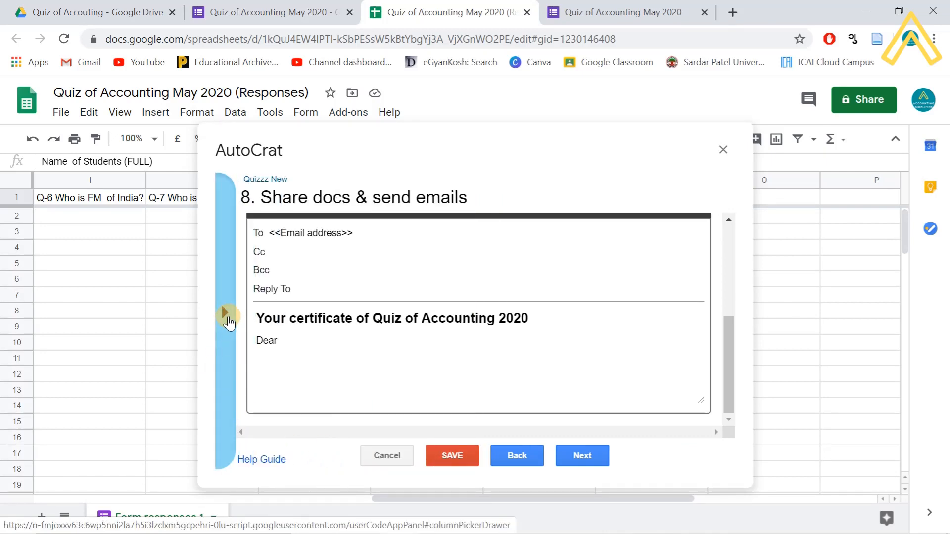
{"action": "left_click", "coordinate": [227, 312]}
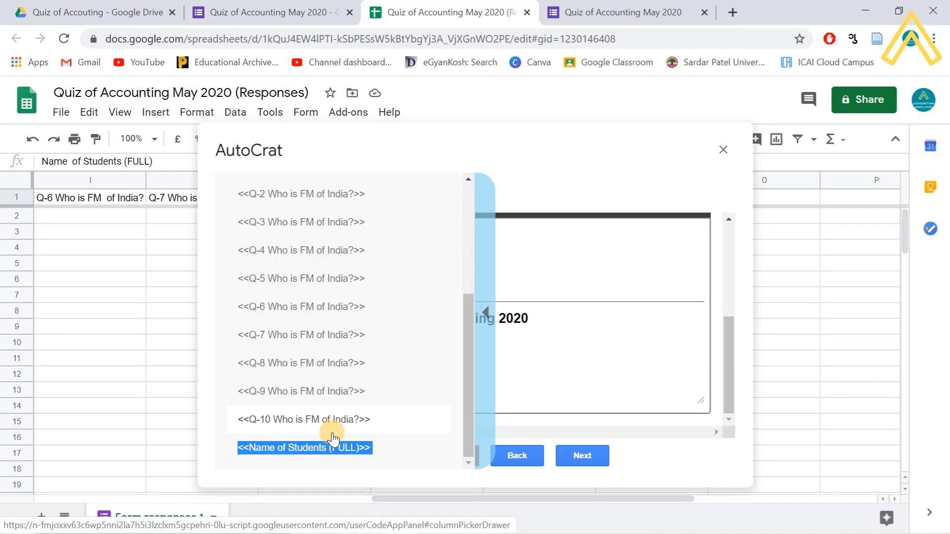
{"action": "left_click", "coordinate": [490, 321]}
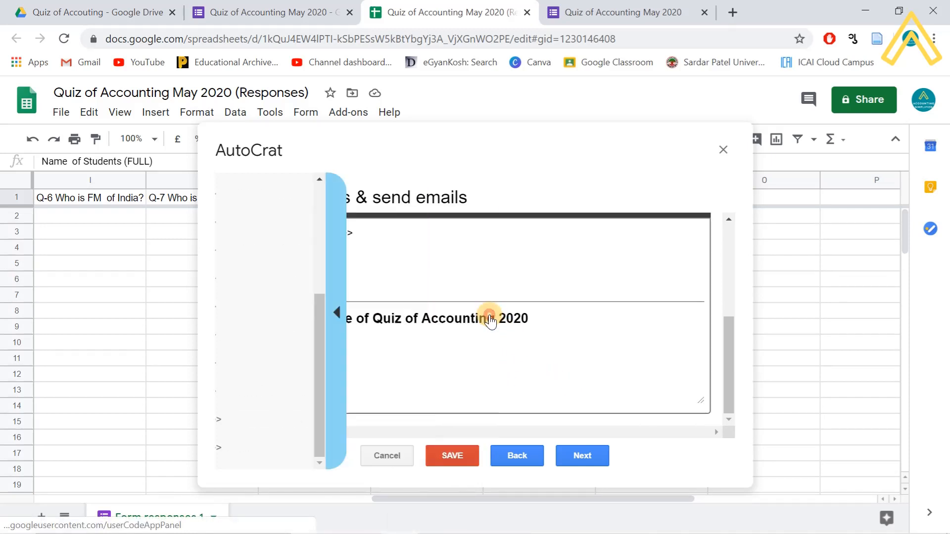
{"action": "left_click", "coordinate": [388, 351]}
{"action": "key", "text": "ctrl+v"}
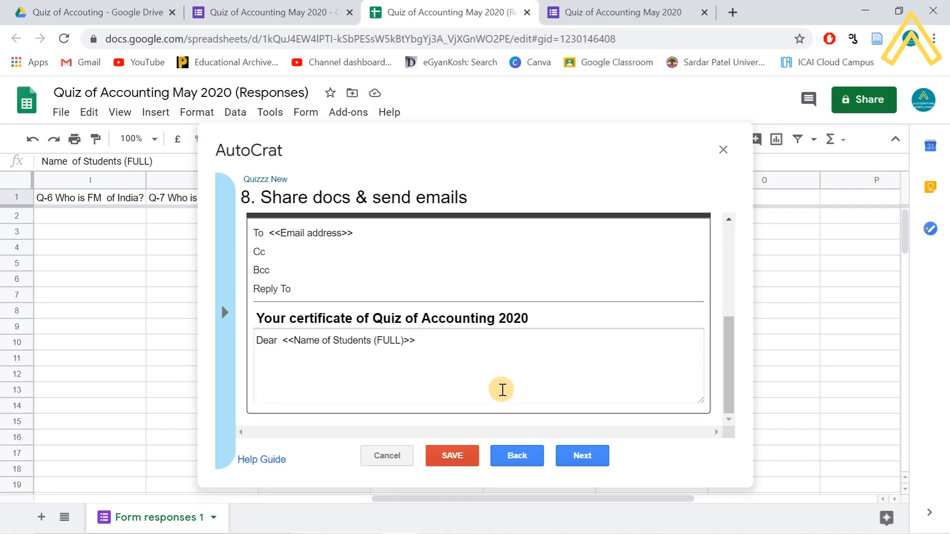
- Add the sentence announcing the certificate for the May quiz on the Accounting subject
{"action": "type", "text": "We are sending your your c"}
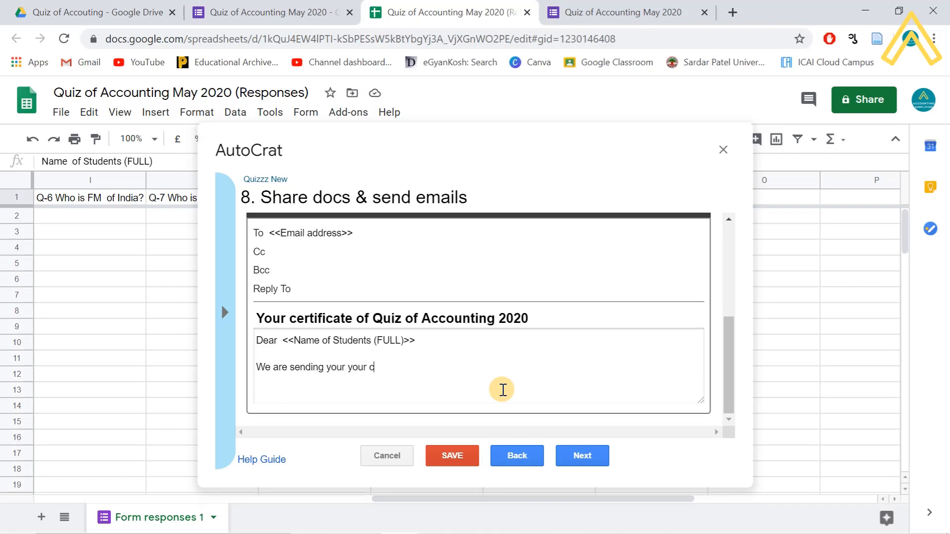
{"action": "type", "text": "erfiticat of Q"}
{"action": "type", "text": "uis"}
{"action": "type", "text": " that you gave"}
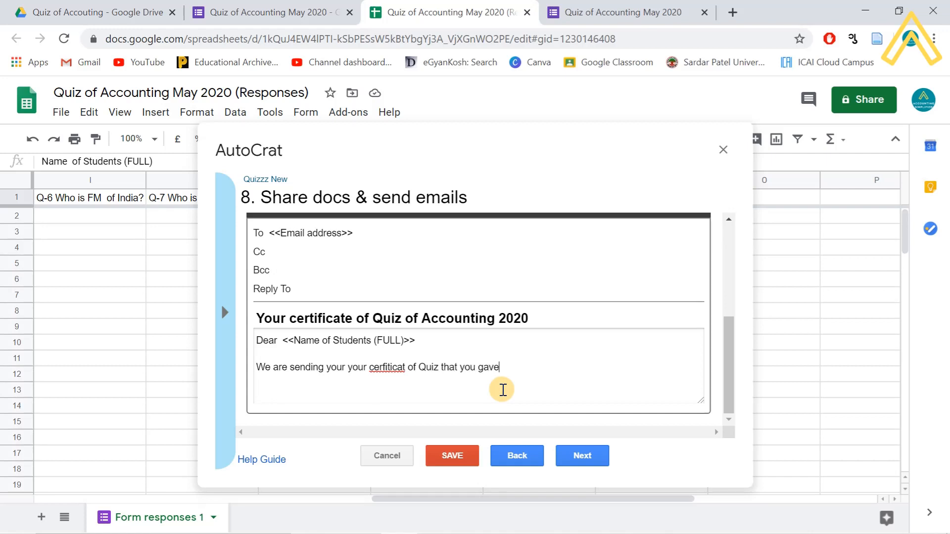
{"action": "type", "text": " in May 2"}
{"action": "type", "text": "020 on Accout"}
{"action": "key", "text": "BackSpace"}
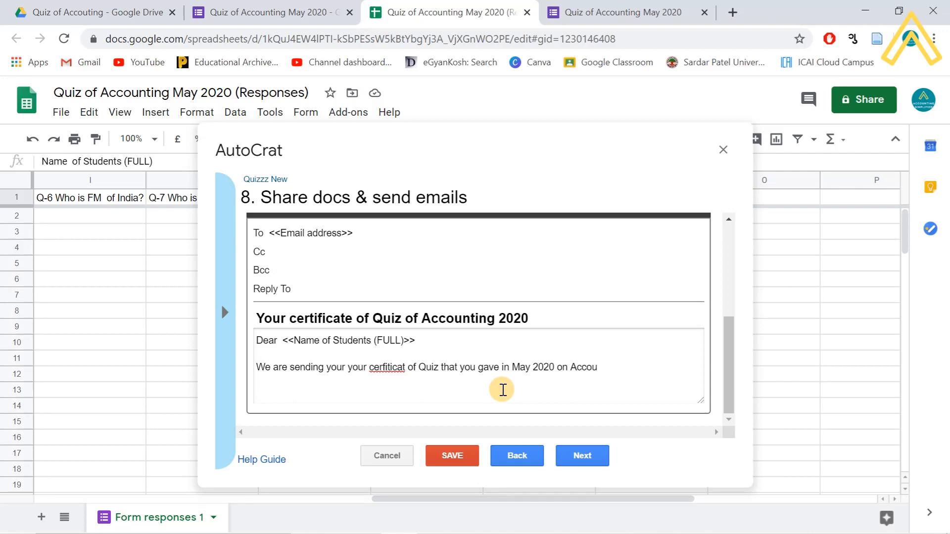
{"action": "type", "text": "nting subject."}
{"action": "key", "text": "Return"}
{"action": "key", "text": "Return"}
- Add 'Congratulations for your success.' and spell-correct 'success' and 'certificate'
{"action": "type", "text": "Congr"}
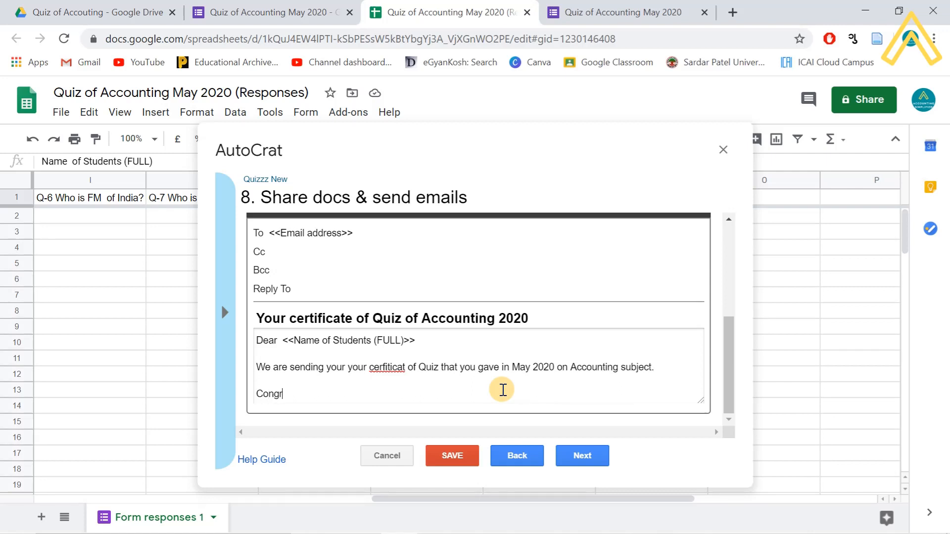
{"action": "type", "text": "atulai"}
{"action": "key", "text": "BackSpace"}
{"action": "type", "text": "tions for your scuess."}
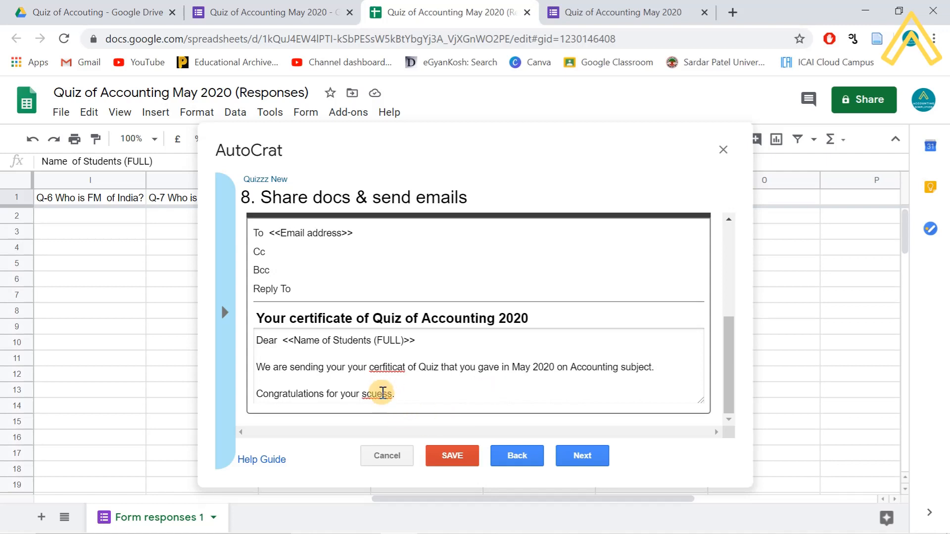
{"action": "right_click", "coordinate": [382, 395]}
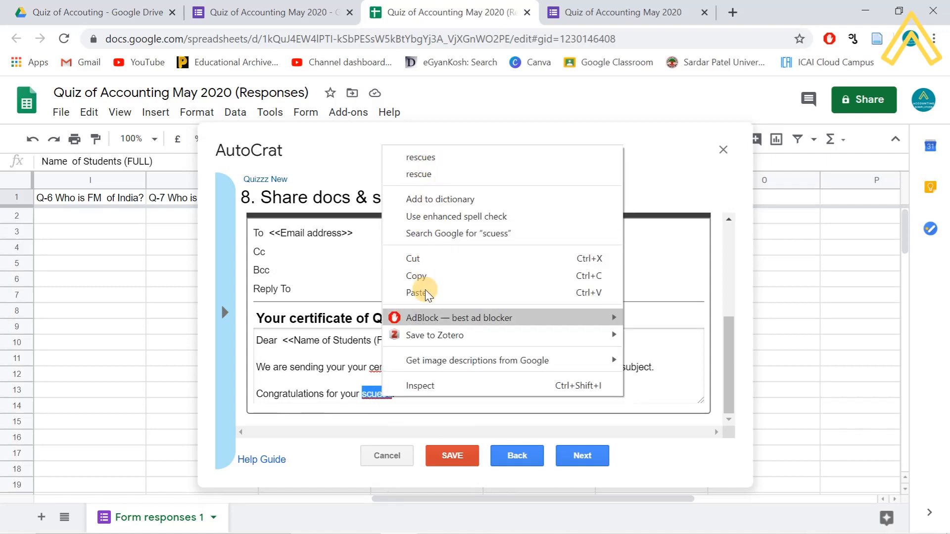
{"action": "left_click", "coordinate": [384, 396]}
{"action": "left_click", "coordinate": [390, 397]}
{"action": "left_click", "coordinate": [365, 395]}
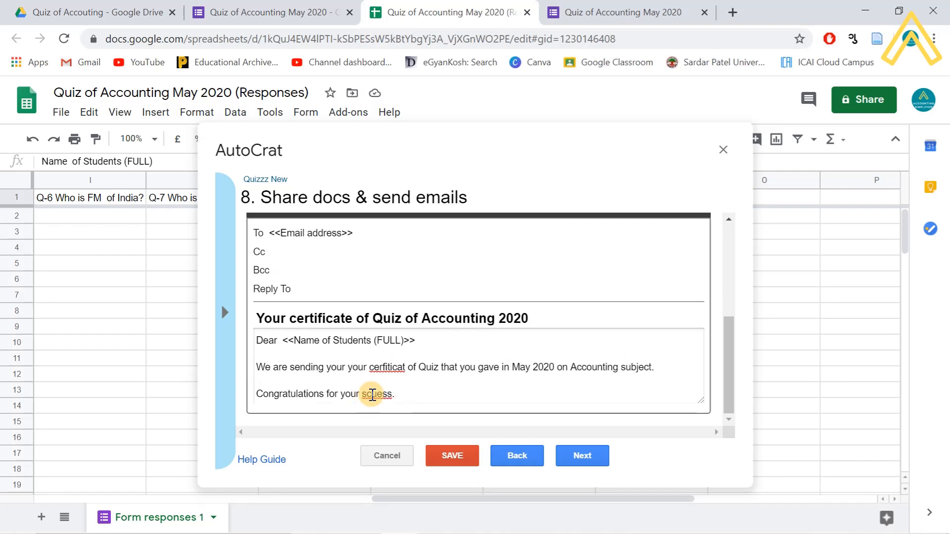
{"action": "type", "text": "u"}
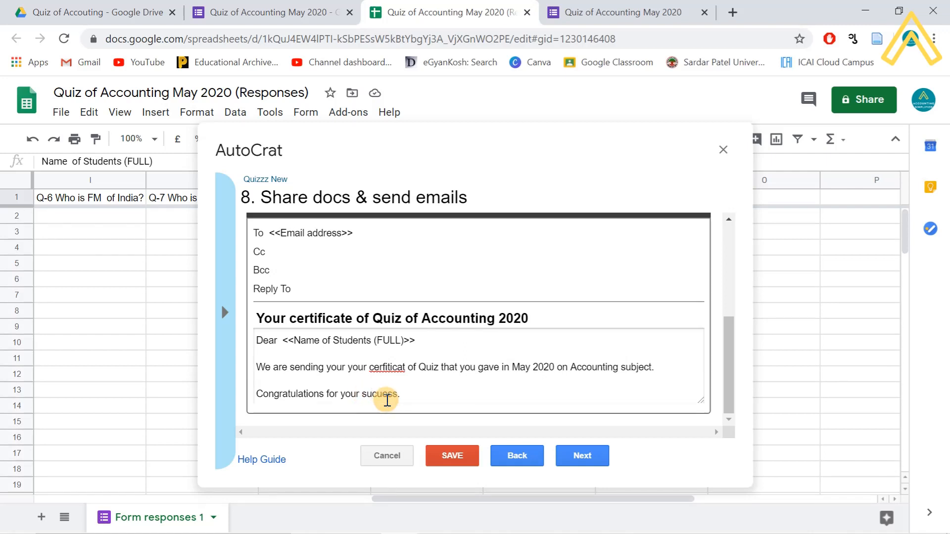
{"action": "right_click", "coordinate": [379, 396]}
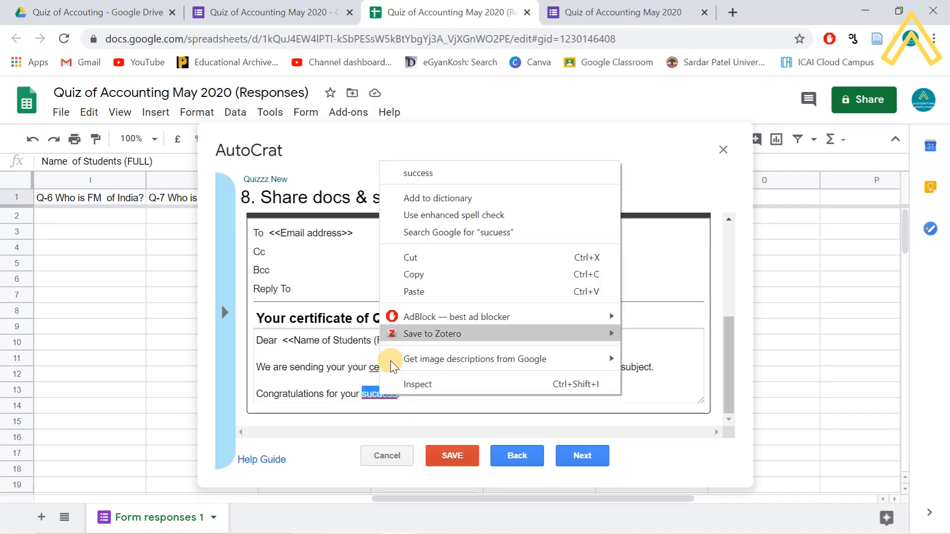
{"action": "left_click", "coordinate": [425, 174]}
{"action": "right_click", "coordinate": [385, 367]}
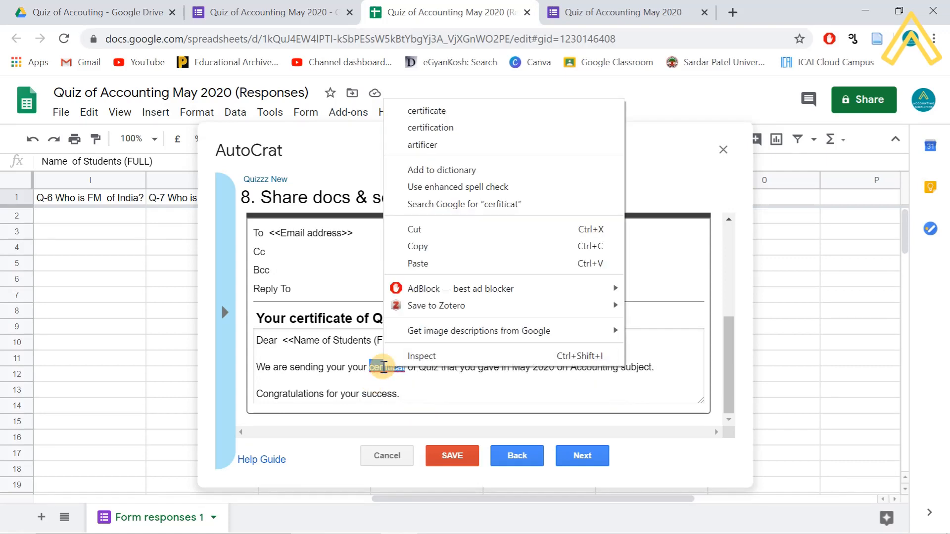
{"action": "left_click", "coordinate": [442, 110]}
- Sign off the email with 'Your' and 'ZZZ' on separate lines
{"action": "left_click", "coordinate": [438, 400]}
{"action": "key", "text": "Return"}
{"action": "key", "text": "Return"}
{"action": "type", "text": "Your"}
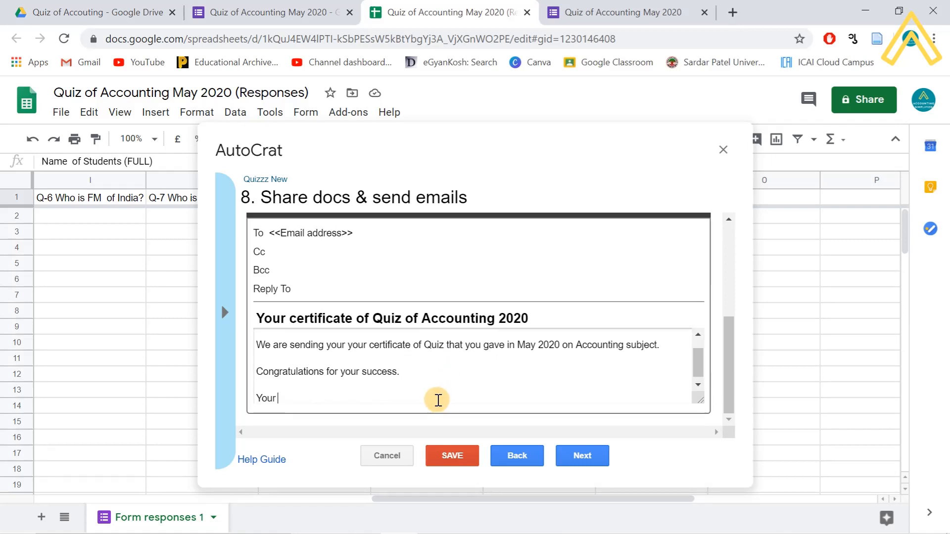
{"action": "key", "text": "Return"}
{"action": "type", "text": "ZZZ"}
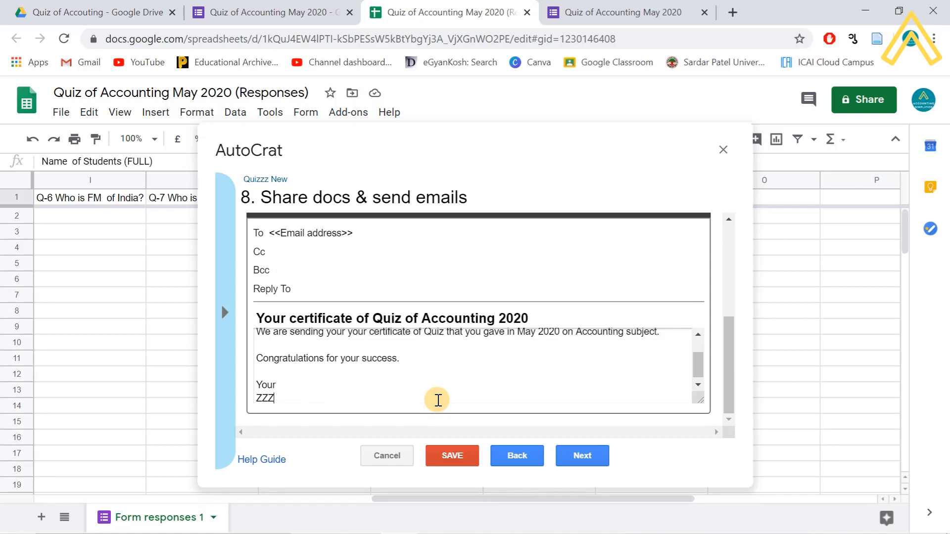
- Set step 9 to run on form trigger, confirming project form triggers, after re-checking the email
{"action": "left_click", "coordinate": [594, 460]}
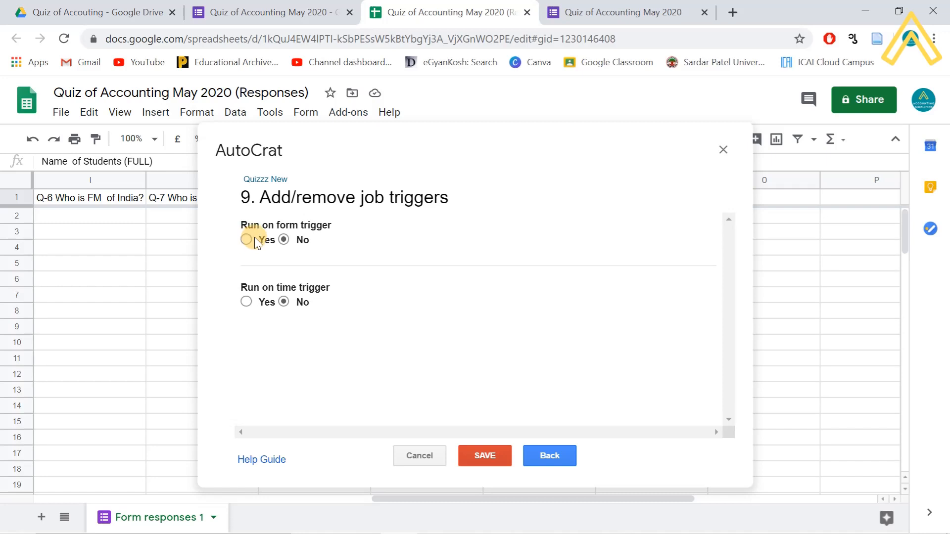
{"action": "left_click", "coordinate": [247, 240]}
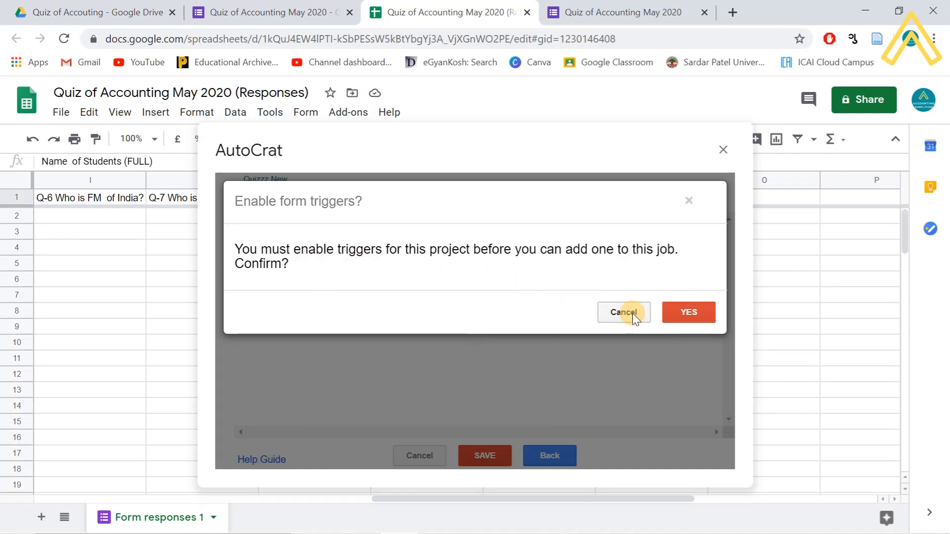
{"action": "left_click", "coordinate": [682, 314]}
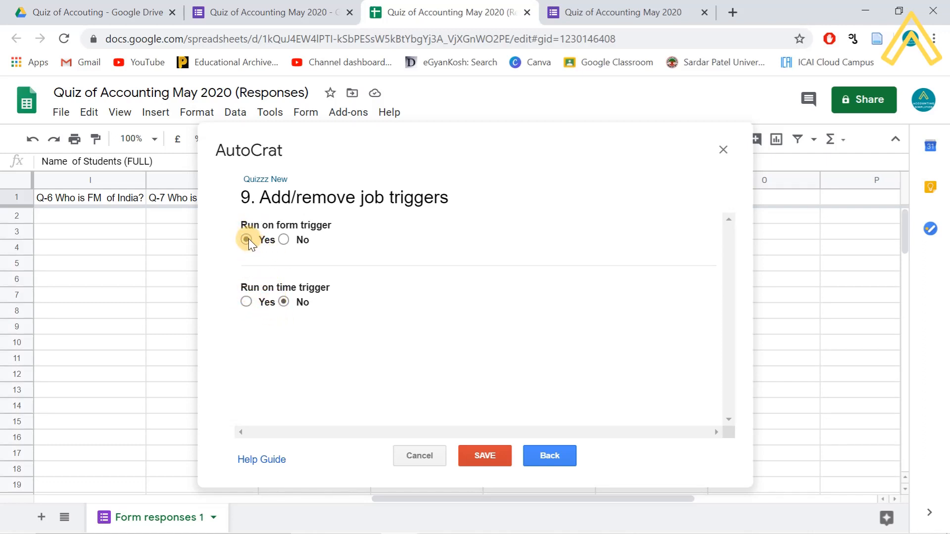
{"action": "left_click", "coordinate": [548, 455]}
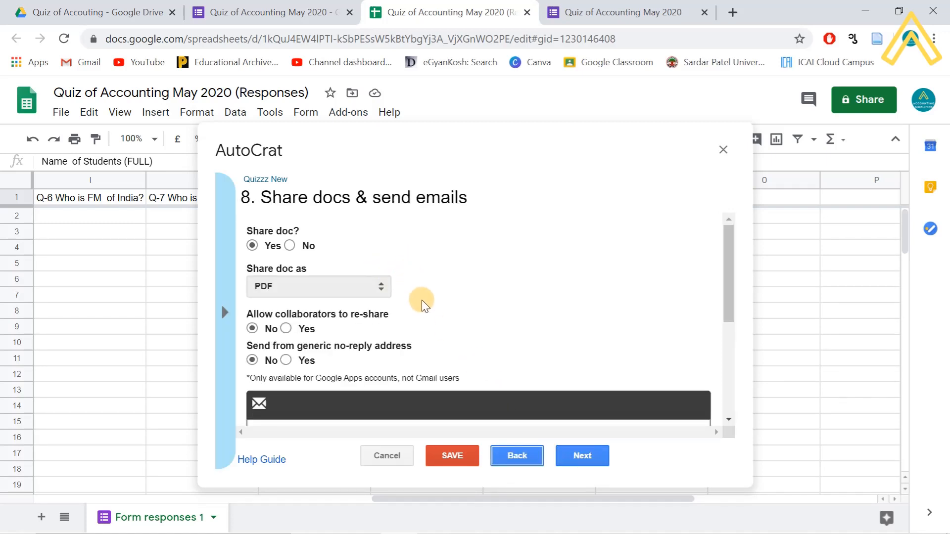
{"action": "scroll", "coordinate": [424, 307], "scroll_direction": "down", "scroll_amount": 3}
{"action": "scroll", "coordinate": [424, 307], "scroll_direction": "down", "scroll_amount": 1}
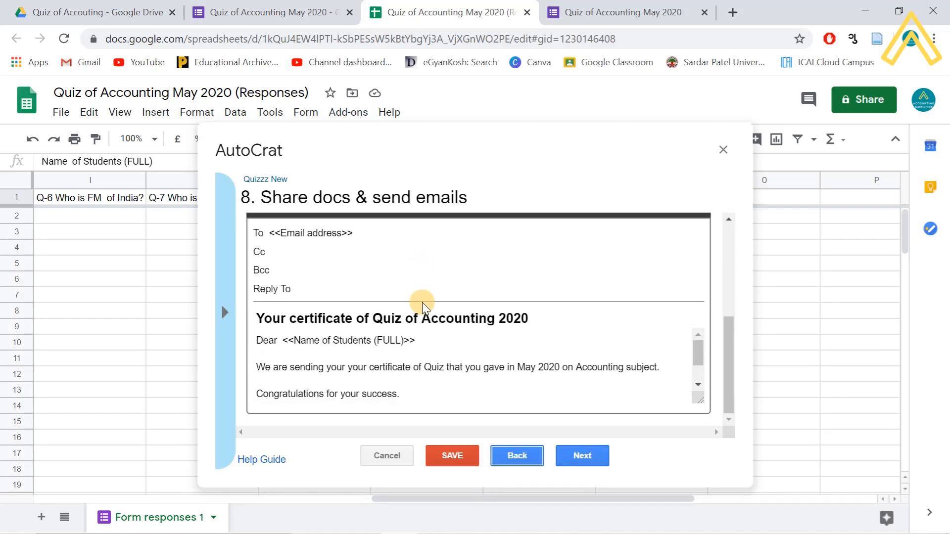
{"action": "scroll", "coordinate": [437, 335], "scroll_direction": "down", "scroll_amount": 2}
{"action": "left_click", "coordinate": [580, 462]}
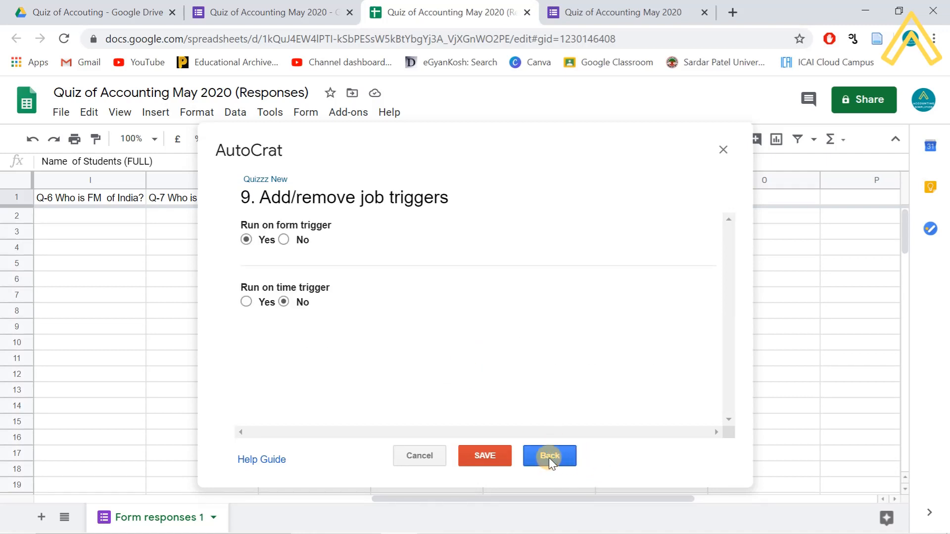
- Save the 'Quizzz New' AutoCrat job and run it
{"action": "left_click", "coordinate": [488, 454]}
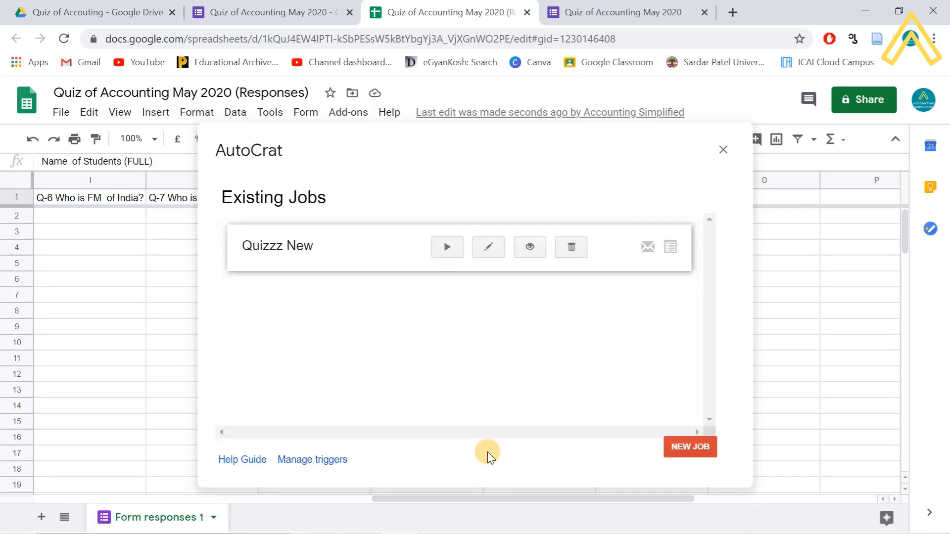
{"action": "left_click", "coordinate": [446, 247]}
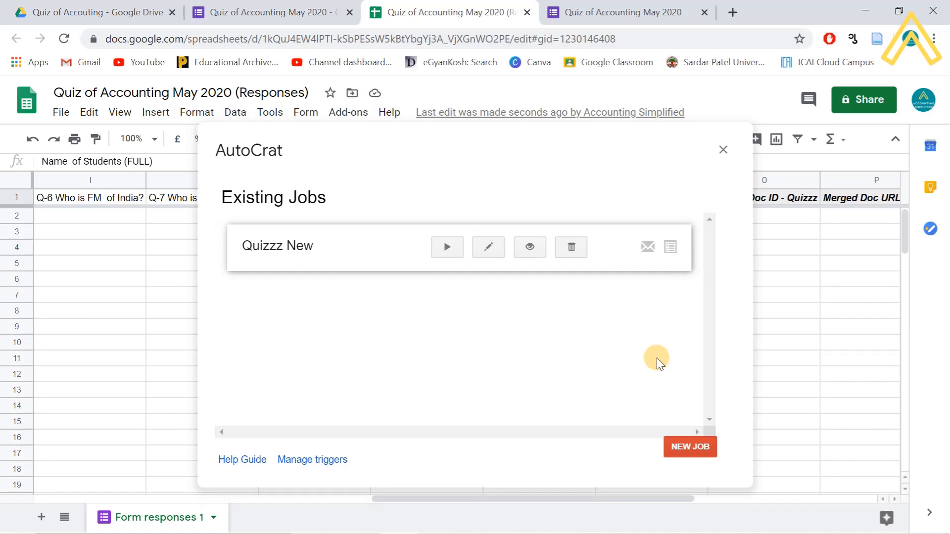
{"action": "left_click", "coordinate": [445, 247]}
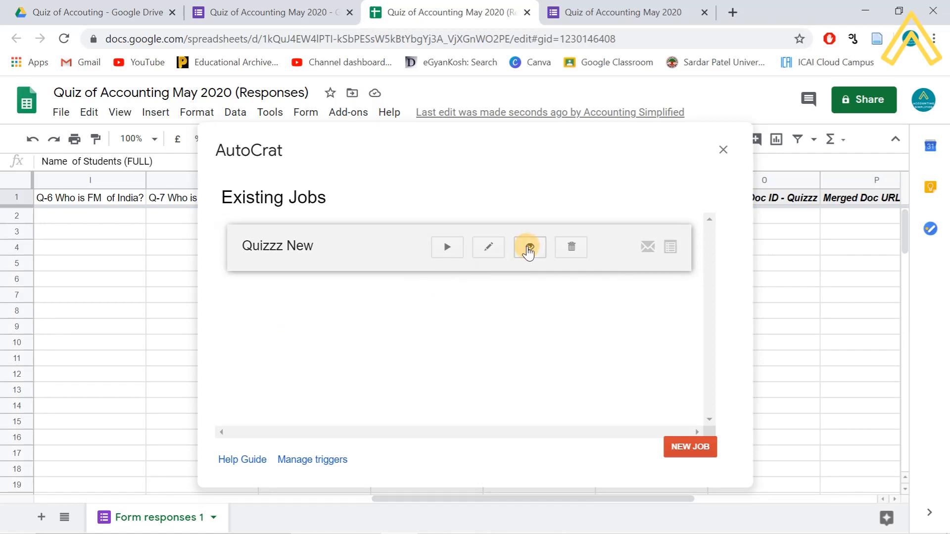
- Review the job's details, then close AutoCrat to return to the responses sheet
{"action": "left_click", "coordinate": [528, 248]}
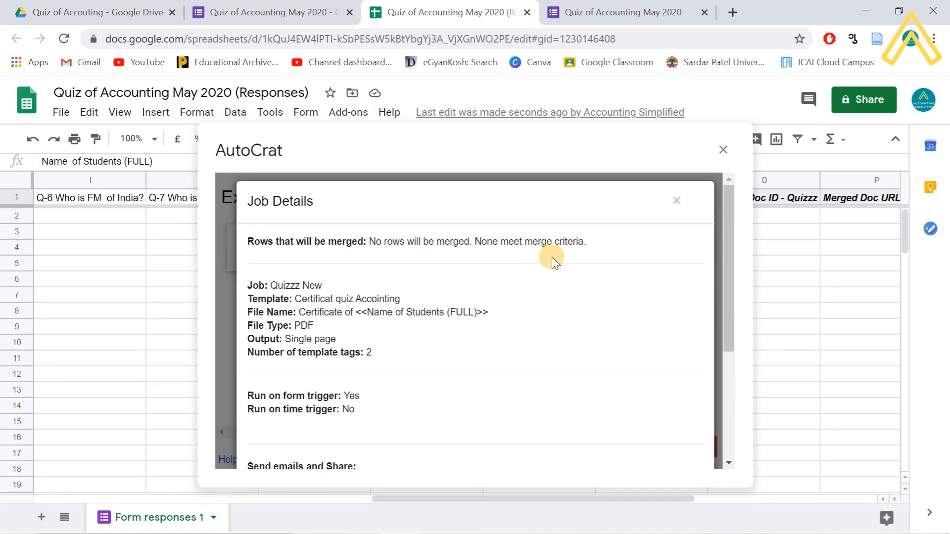
{"action": "scroll", "coordinate": [510, 302], "scroll_direction": "down", "scroll_amount": 2}
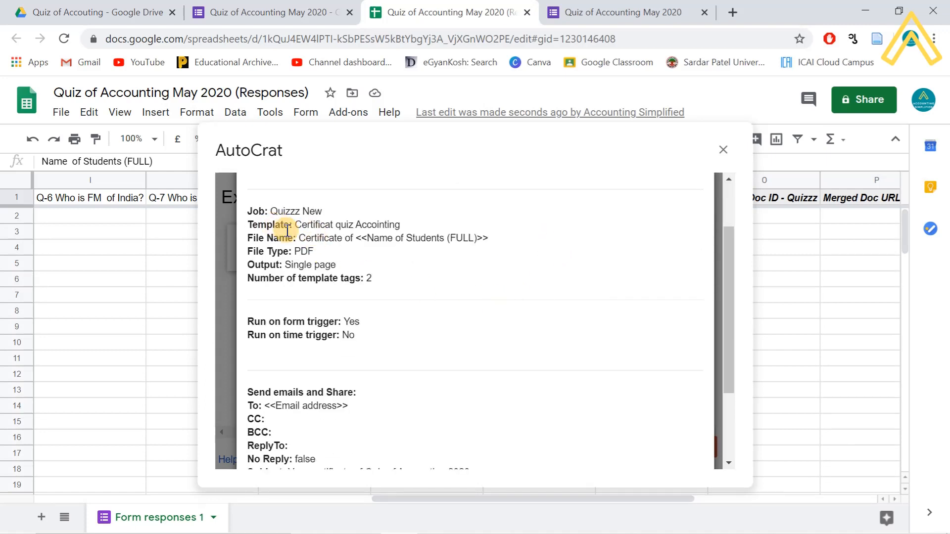
{"action": "scroll", "coordinate": [394, 327], "scroll_direction": "down", "scroll_amount": 3}
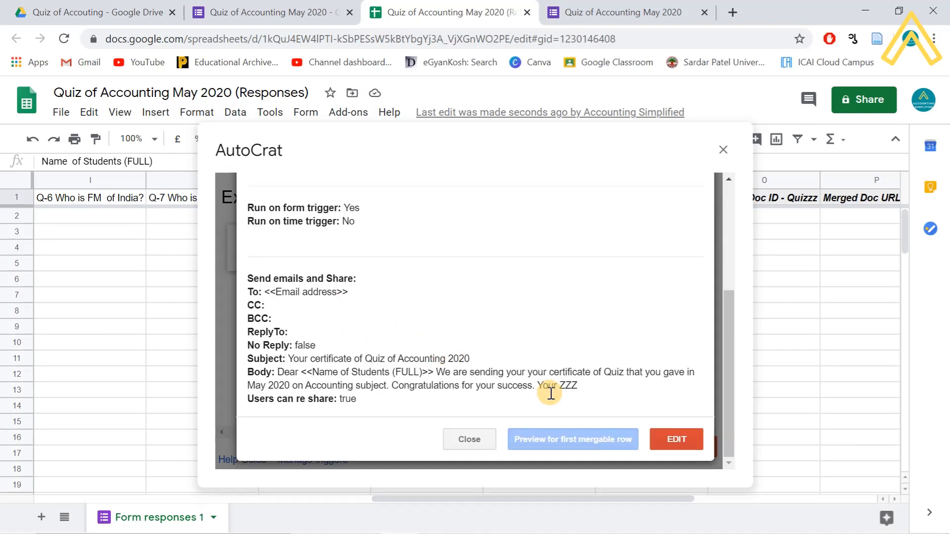
{"action": "left_click", "coordinate": [483, 439]}
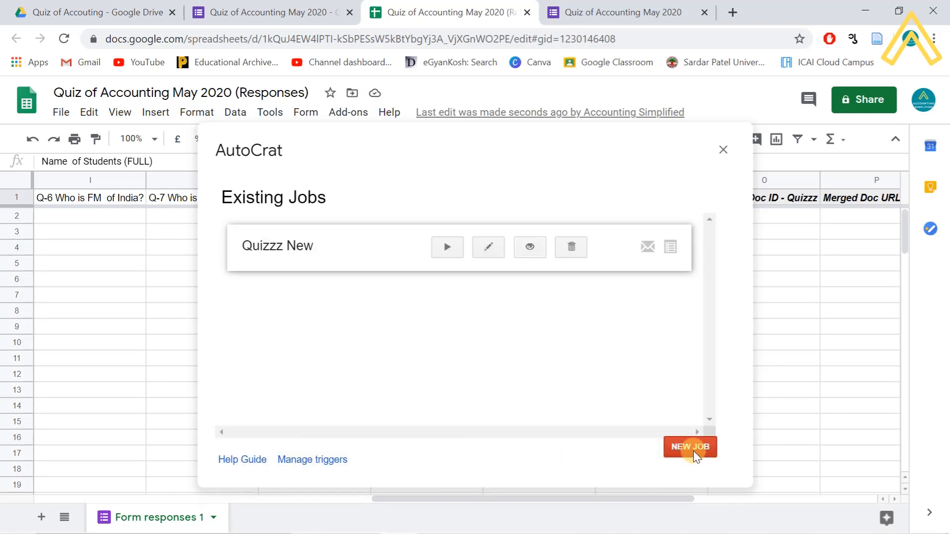
{"action": "left_click", "coordinate": [723, 149]}
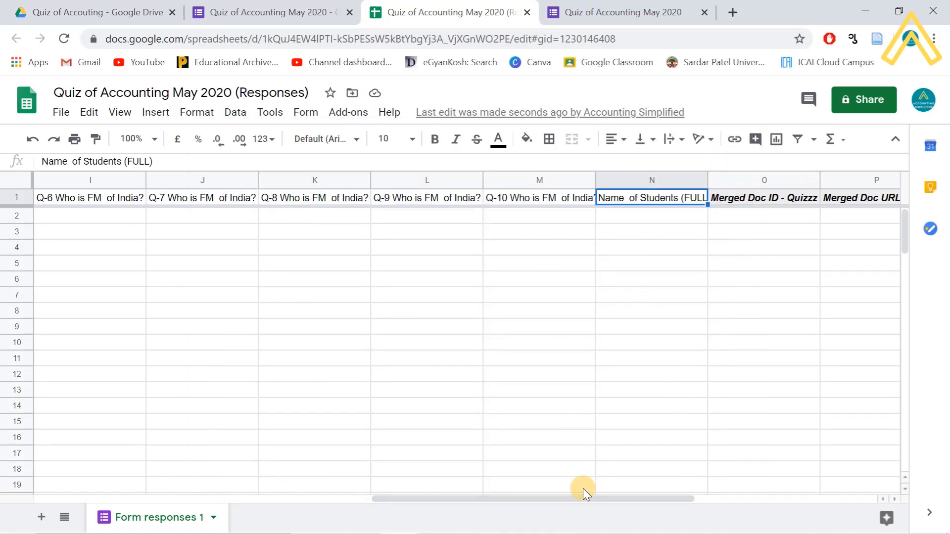
- Switch to the quiz's Forms responses summary showing 4 responses and a 9.5/10 average
{"action": "left_click_drag", "start_coordinate": [583, 496], "coordinate": [730, 469]}
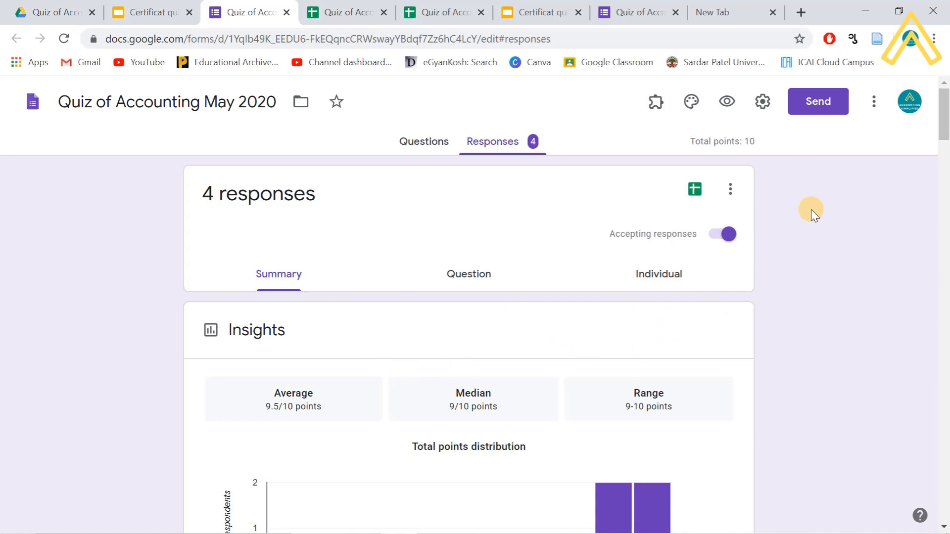
- Open the Forms add-ons marketplace from the more menu and select the Certify'em card
{"action": "left_click", "coordinate": [874, 105]}
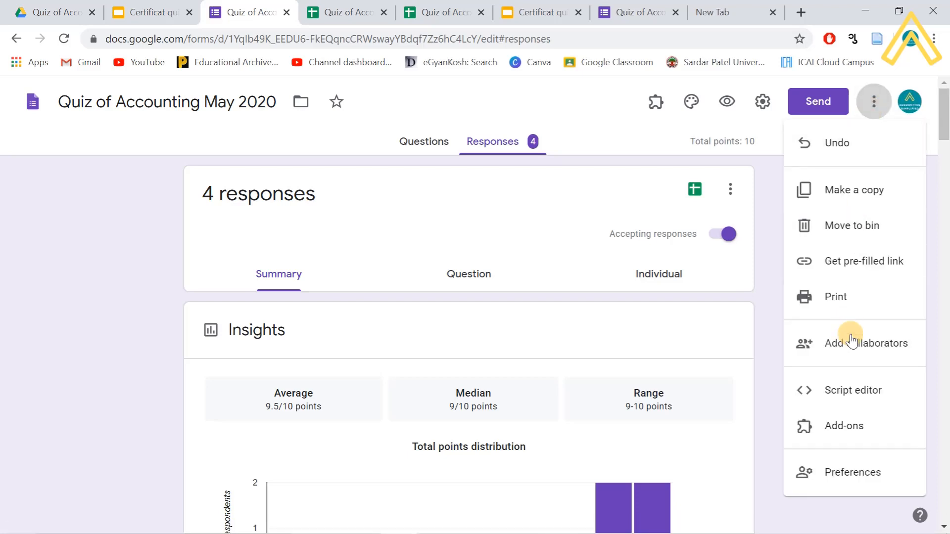
{"action": "left_click", "coordinate": [847, 428]}
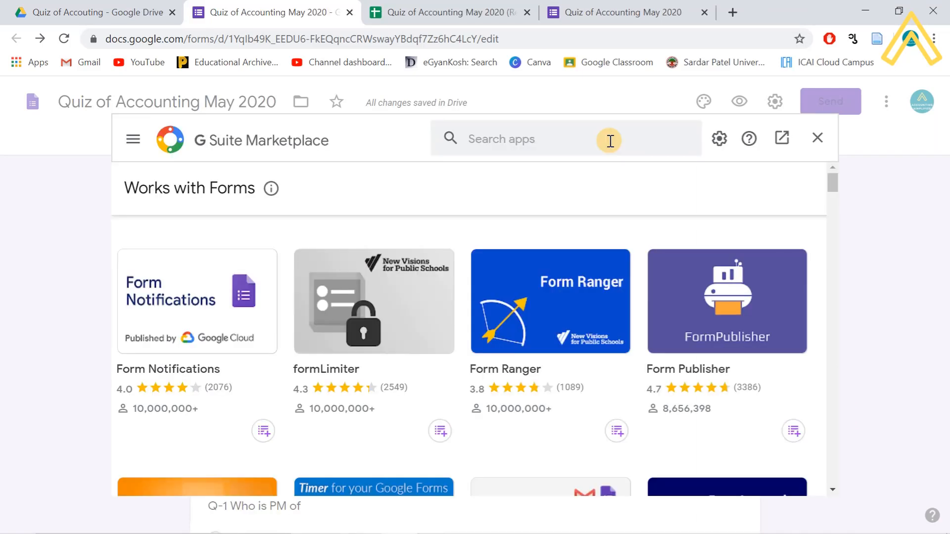
{"action": "left_click", "coordinate": [595, 143]}
{"action": "scroll", "coordinate": [500, 333], "scroll_direction": "down", "scroll_amount": 5}
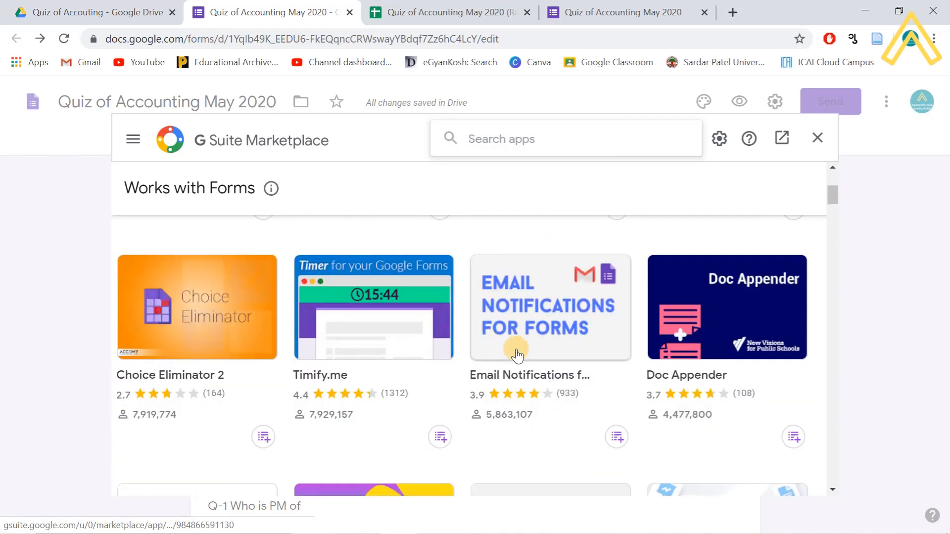
{"action": "scroll", "coordinate": [514, 351], "scroll_direction": "down", "scroll_amount": 3}
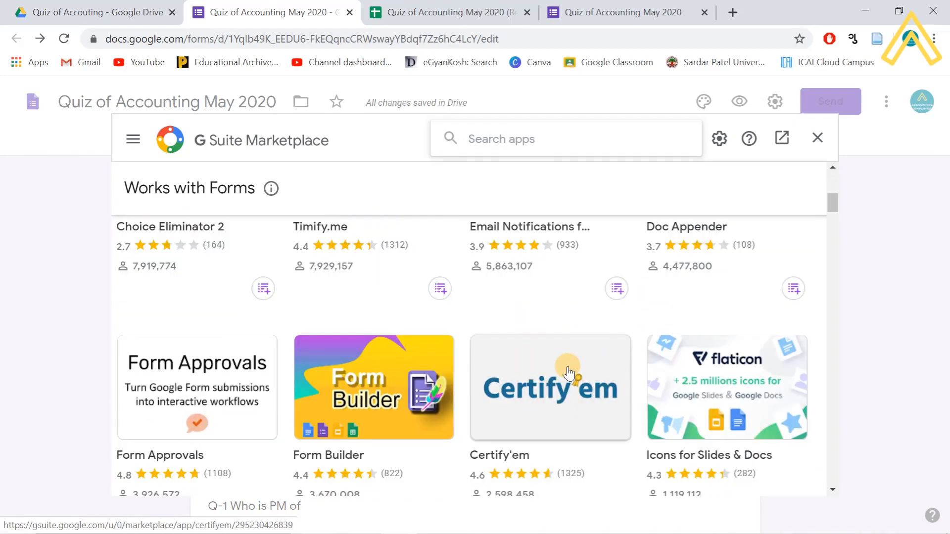
{"action": "scroll", "coordinate": [544, 346], "scroll_direction": "down", "scroll_amount": 3}
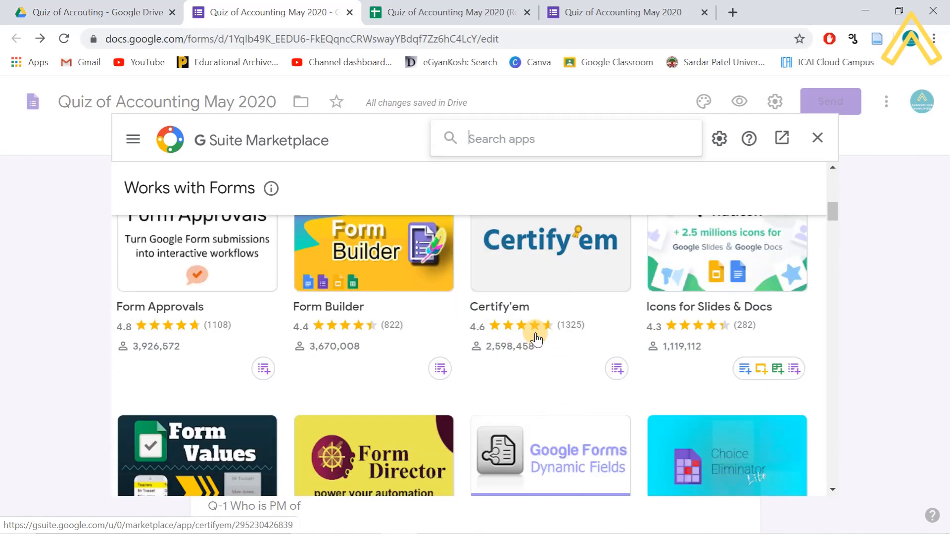
{"action": "left_click", "coordinate": [555, 270]}
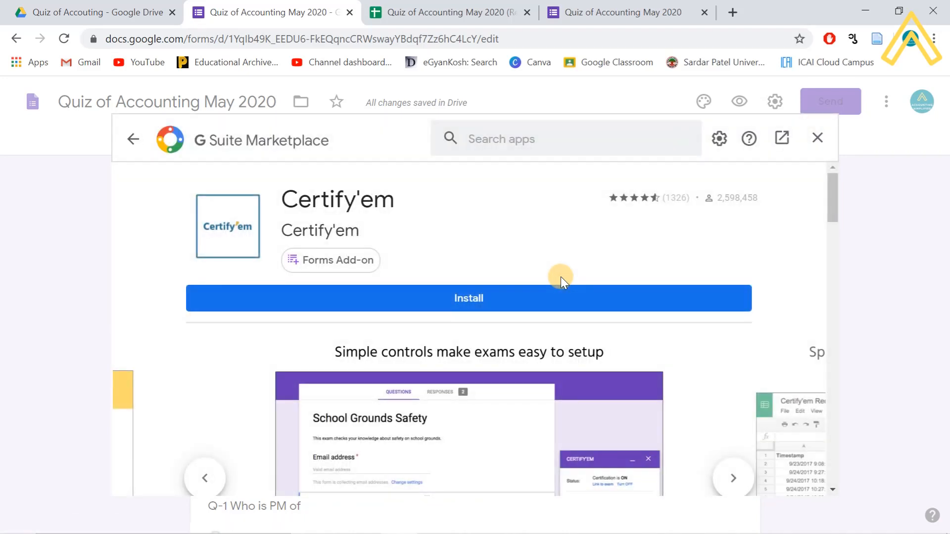
- Install Certify'em, grant it access to the Google account, and close the marketplace
{"action": "left_click", "coordinate": [472, 299]}
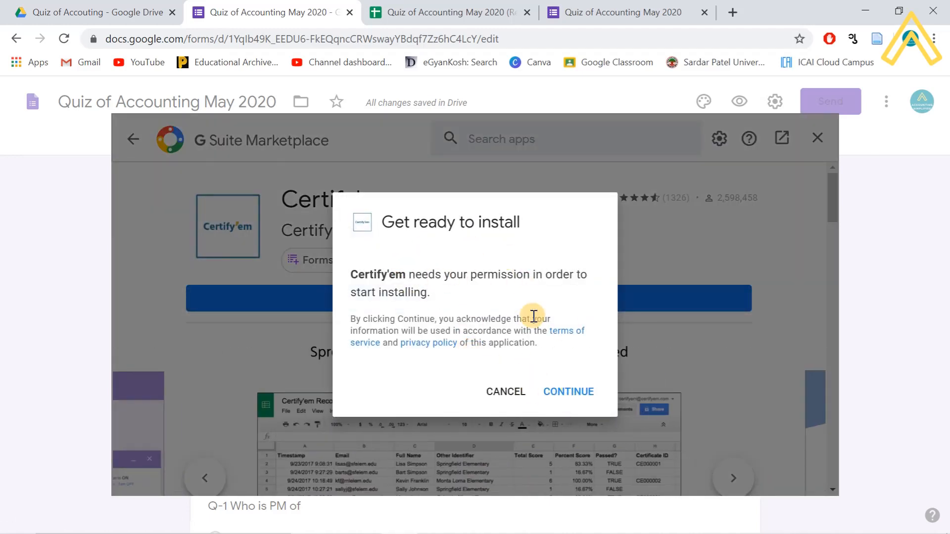
{"action": "left_click", "coordinate": [574, 389]}
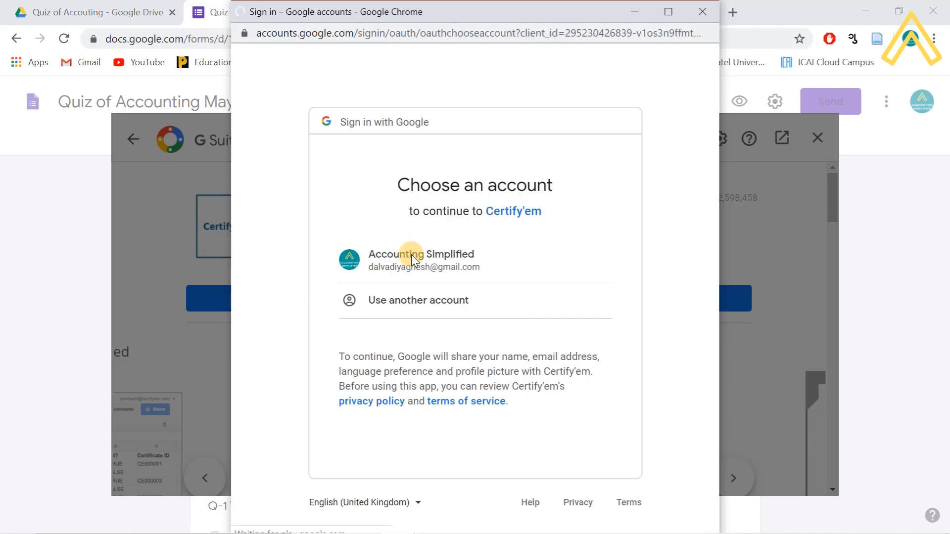
{"action": "left_click", "coordinate": [411, 261]}
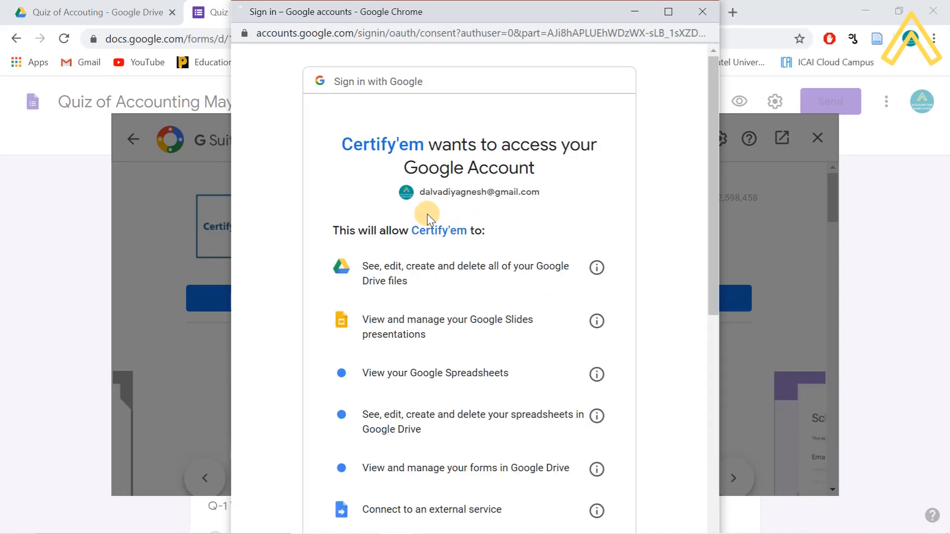
{"action": "scroll", "coordinate": [425, 218], "scroll_direction": "down", "scroll_amount": 8}
{"action": "left_click", "coordinate": [585, 426]}
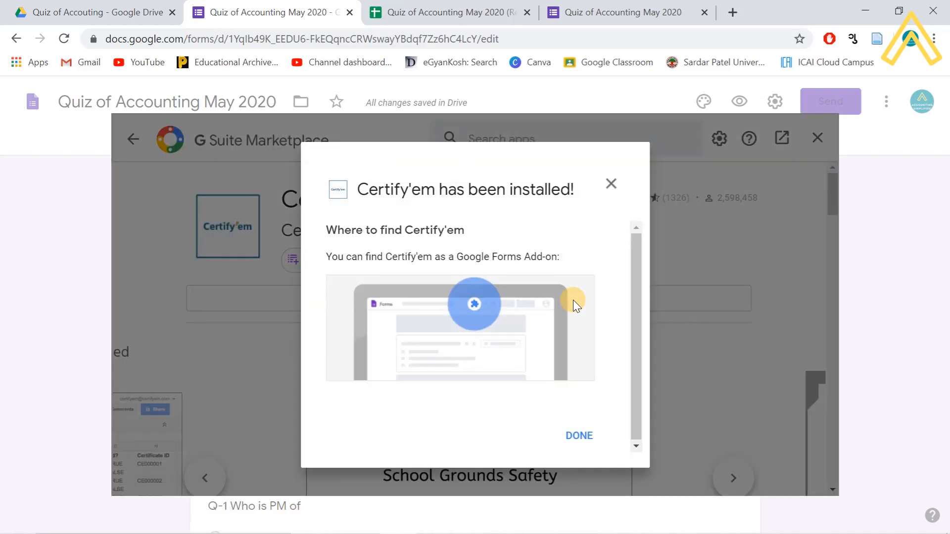
{"action": "left_click", "coordinate": [578, 438]}
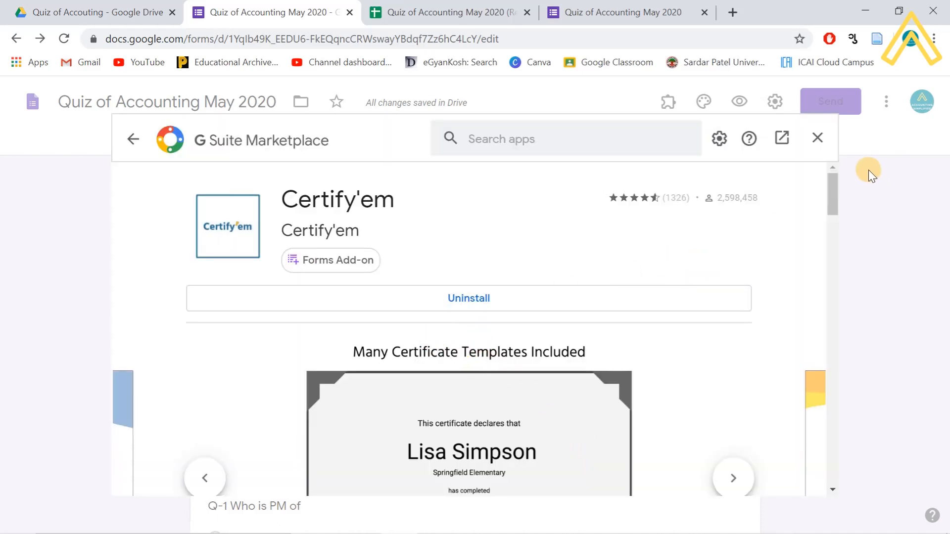
{"action": "left_click", "coordinate": [818, 138]}
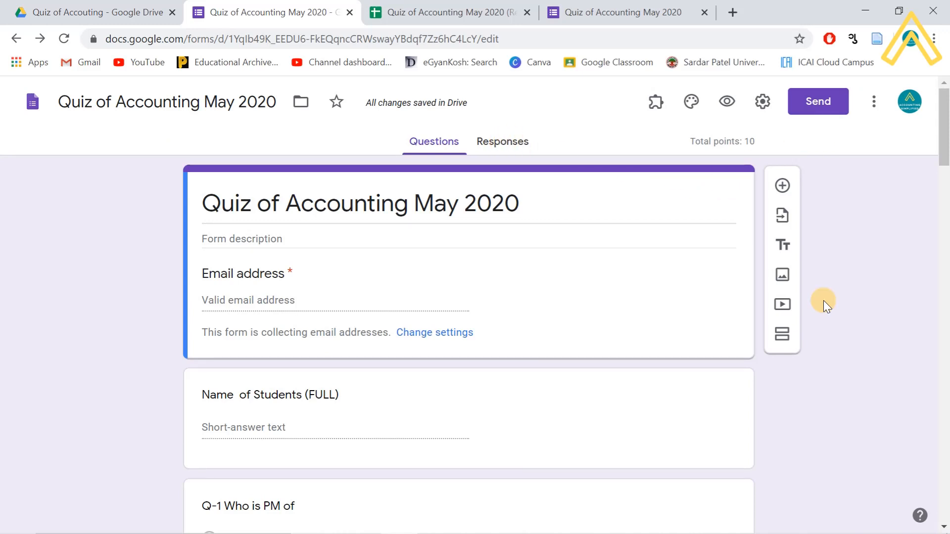
- Choose Certify'em from the Add-ons menu and show its controls sidebar
{"action": "left_click", "coordinate": [655, 105]}
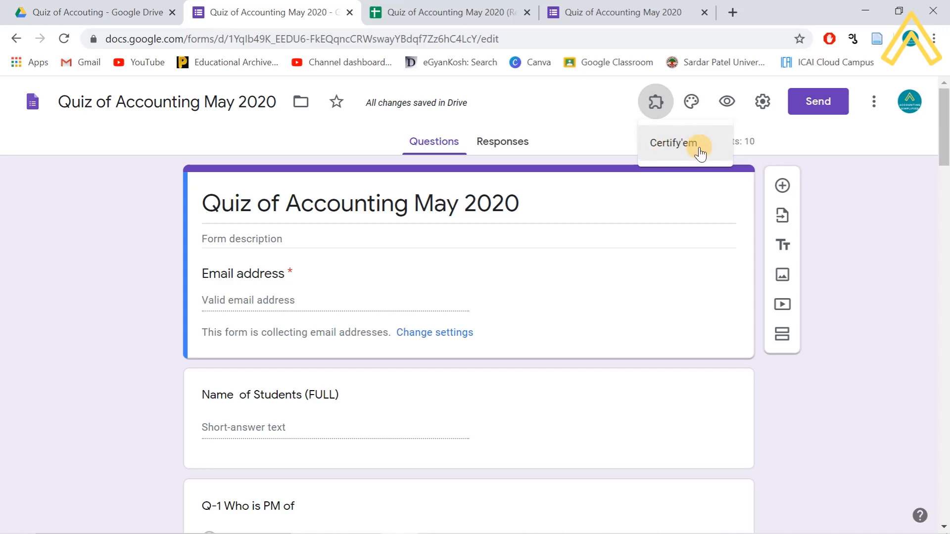
{"action": "left_click", "coordinate": [682, 148]}
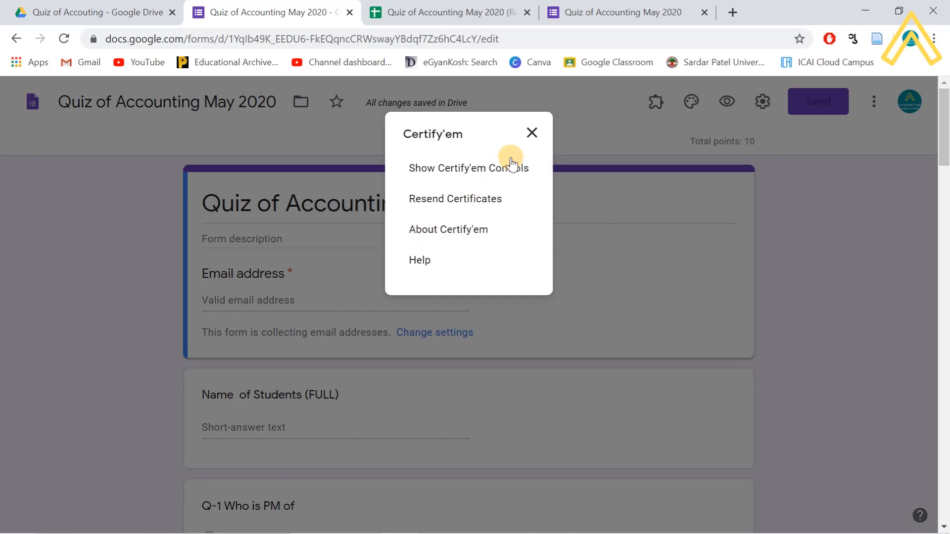
{"action": "left_click", "coordinate": [531, 133]}
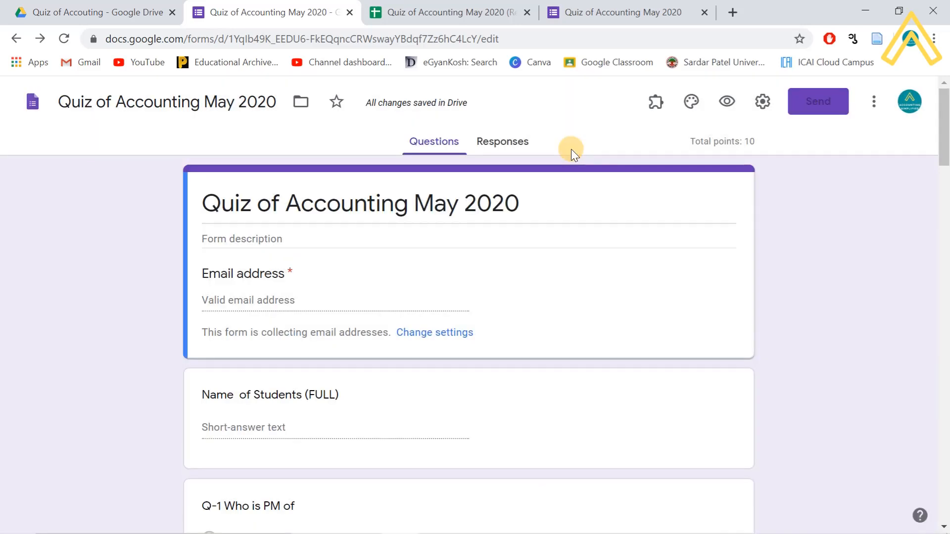
{"action": "left_click", "coordinate": [655, 101]}
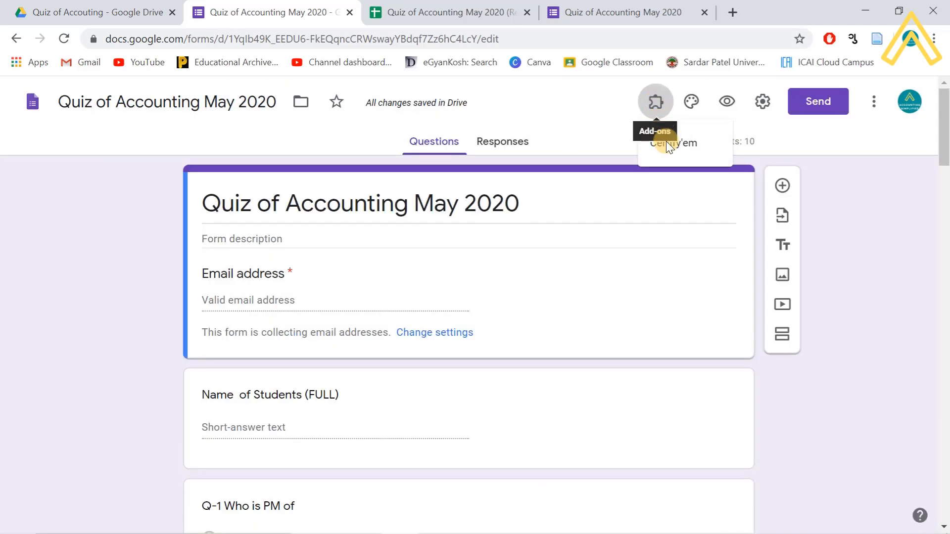
{"action": "left_click", "coordinate": [668, 142]}
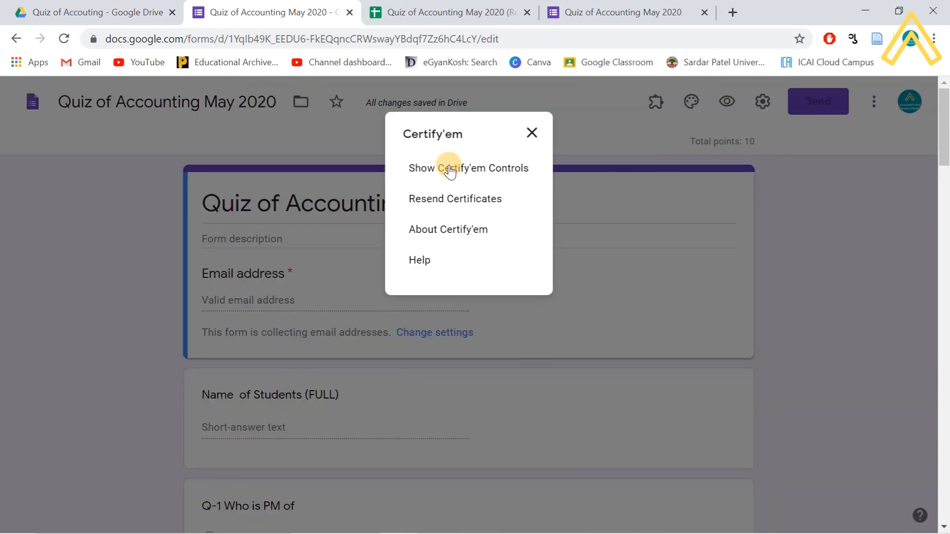
{"action": "left_click", "coordinate": [467, 168]}
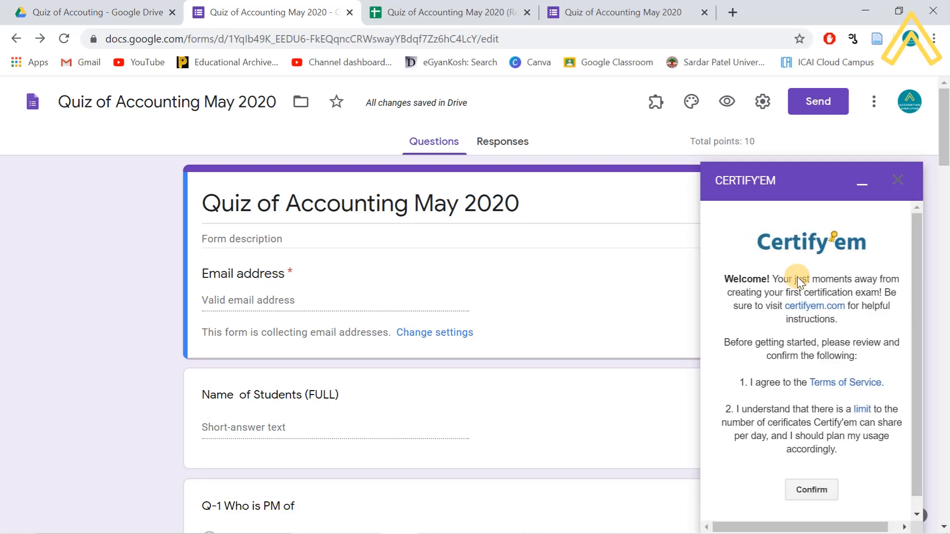
- Accept Certify'em's terms, switch certification ON for the quiz, and view the Certify'em Records sheet
{"action": "left_click", "coordinate": [805, 492]}
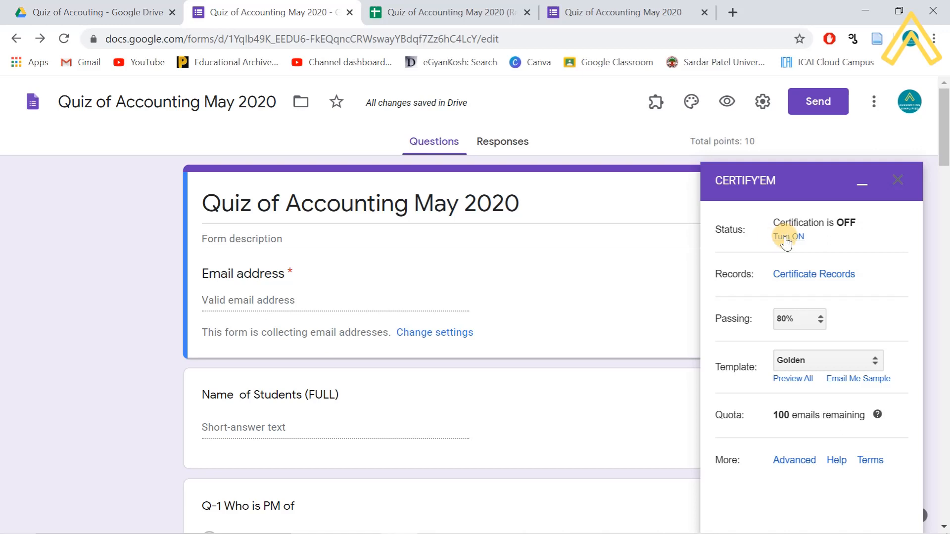
{"action": "left_click", "coordinate": [788, 238]}
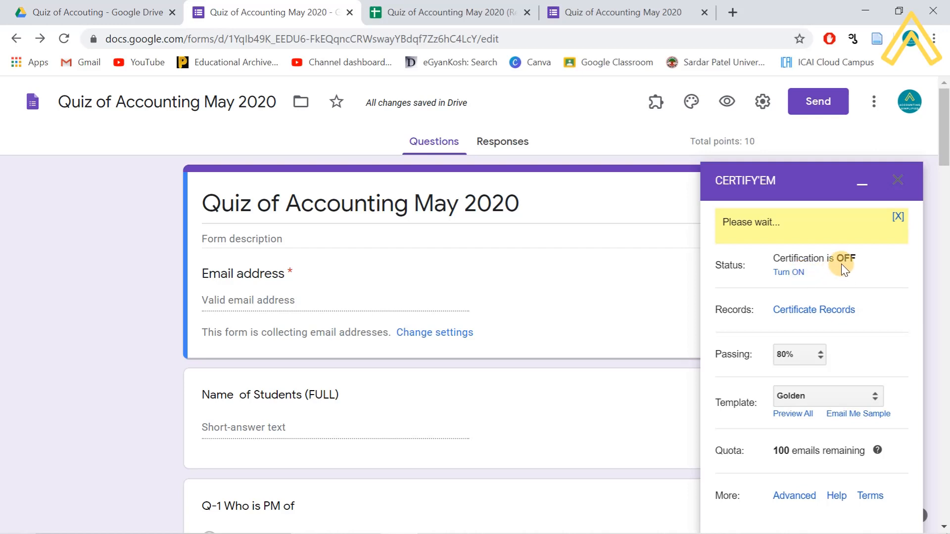
{"action": "left_click", "coordinate": [797, 272]}
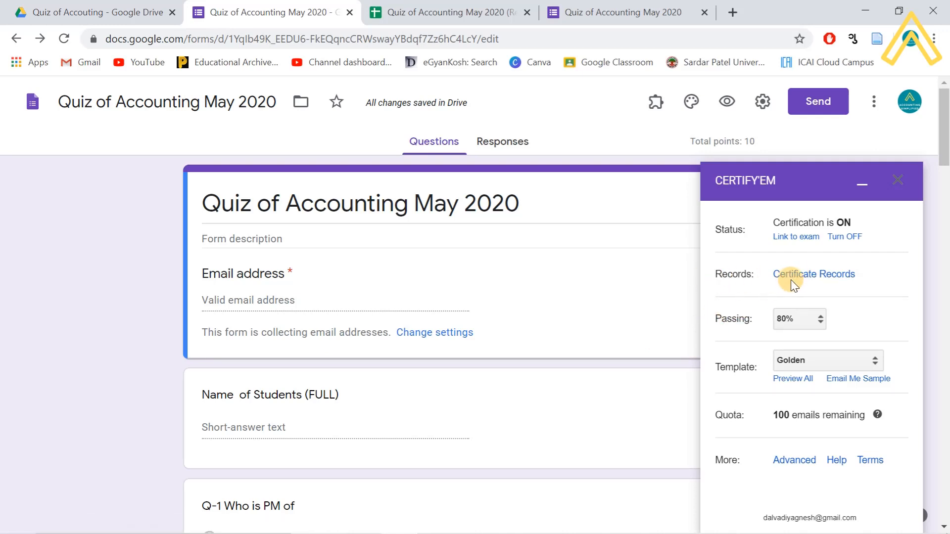
{"action": "left_click", "coordinate": [810, 275]}
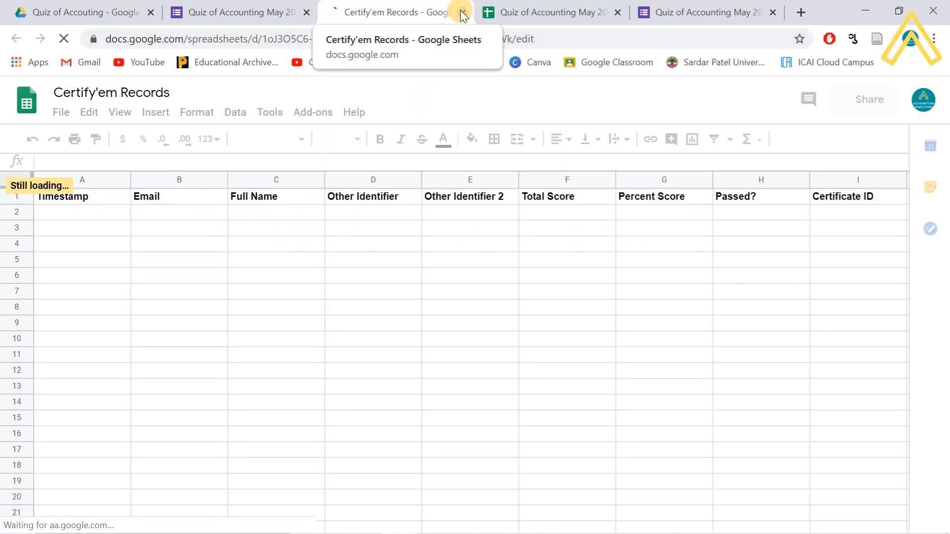
{"action": "left_click", "coordinate": [227, 11]}
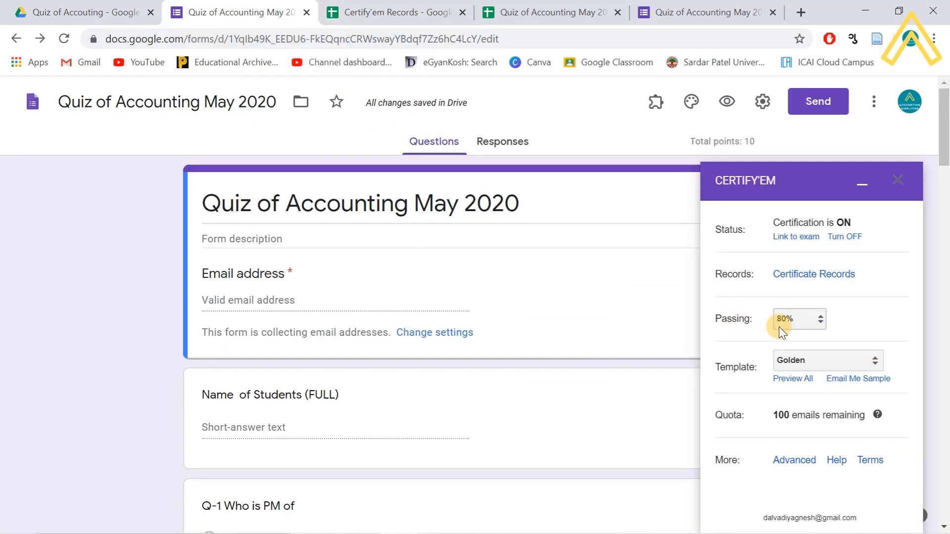
- Set Certify'em's passing score to 50% and keep Golden as the certificate template
{"action": "left_click", "coordinate": [818, 322]}
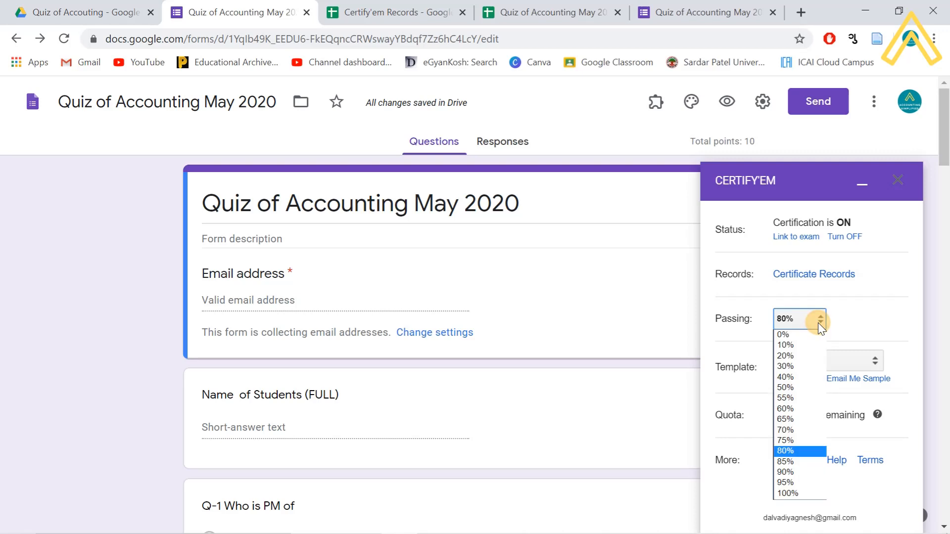
{"action": "left_click", "coordinate": [805, 391]}
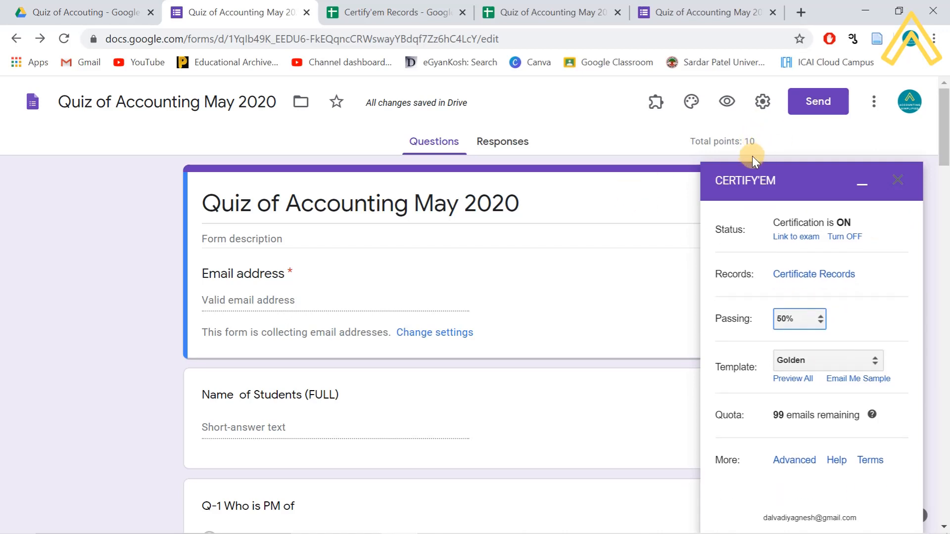
{"action": "left_click", "coordinate": [848, 367]}
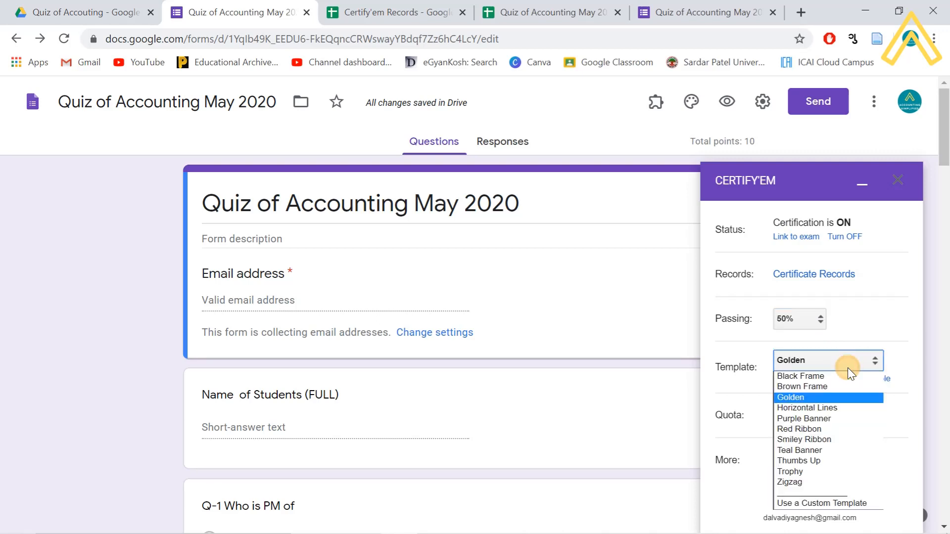
{"action": "left_click", "coordinate": [831, 401]}
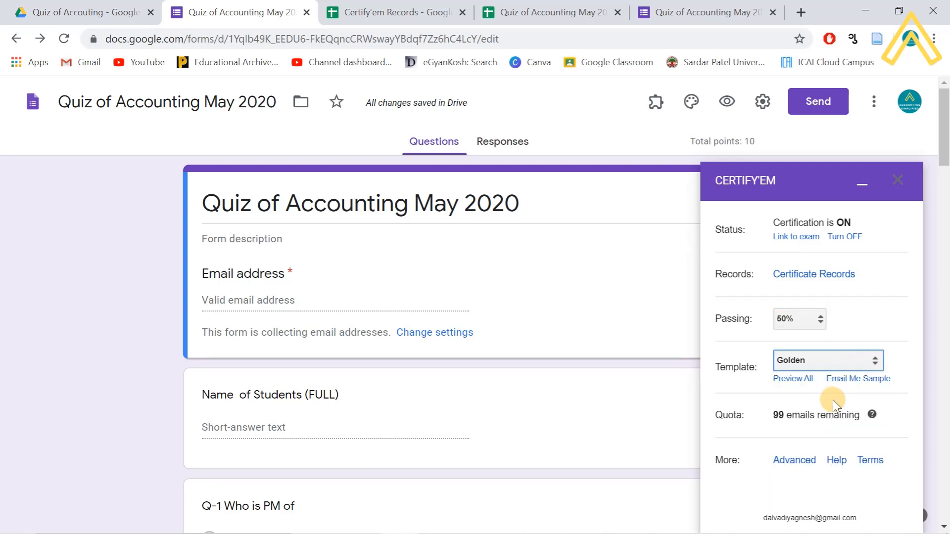
{"action": "scroll", "coordinate": [837, 406], "scroll_direction": "down", "scroll_amount": 2}
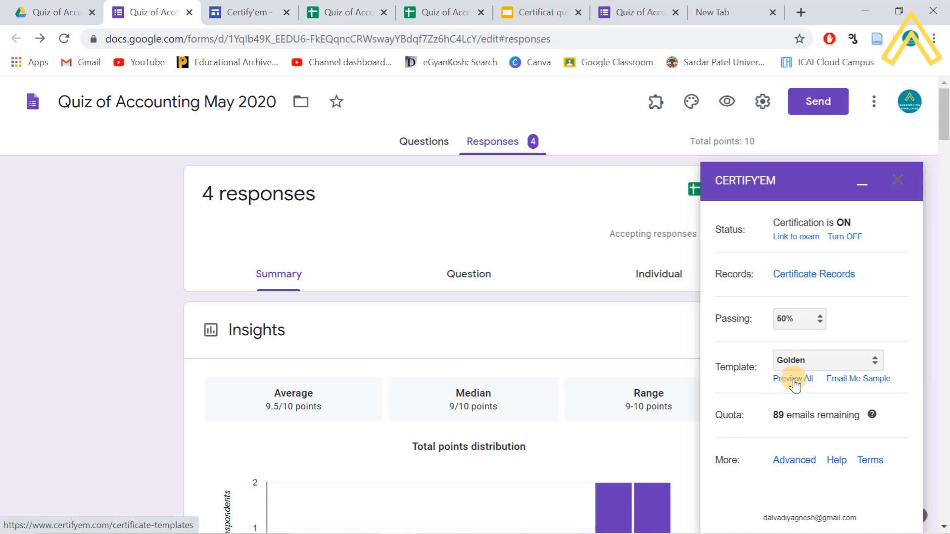
- Browse the Certify'em certificate template gallery, then close it to return to the quiz
{"action": "left_click", "coordinate": [793, 378]}
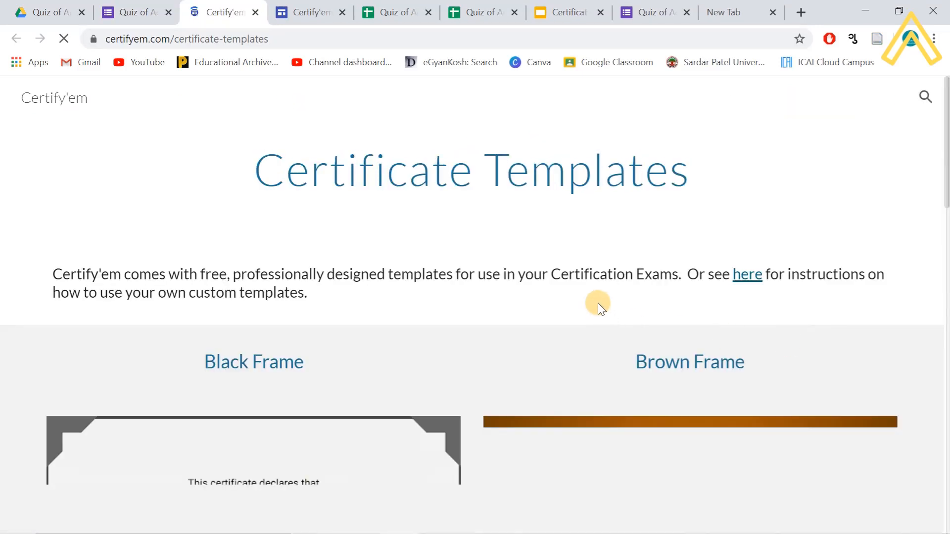
{"action": "scroll", "coordinate": [497, 272], "scroll_direction": "down", "scroll_amount": 4}
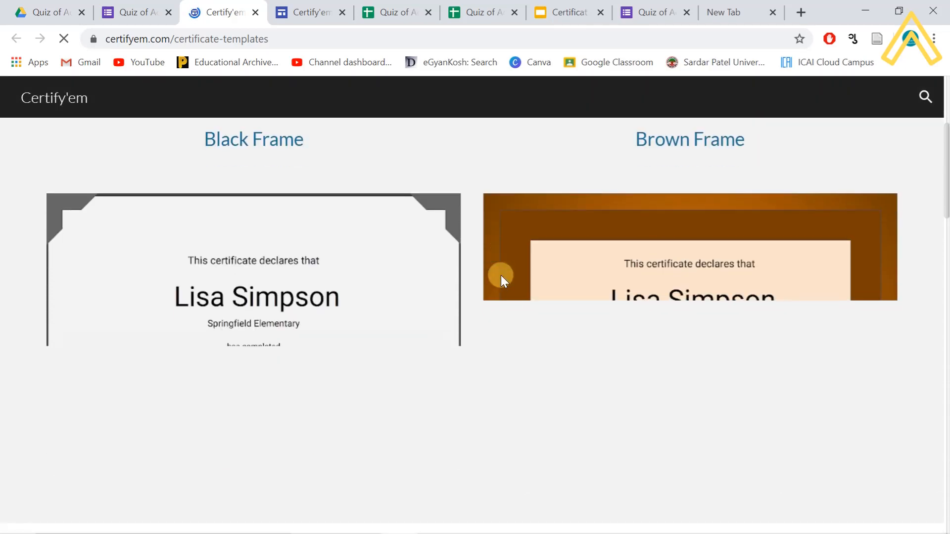
{"action": "scroll", "coordinate": [501, 275], "scroll_direction": "down", "scroll_amount": 6}
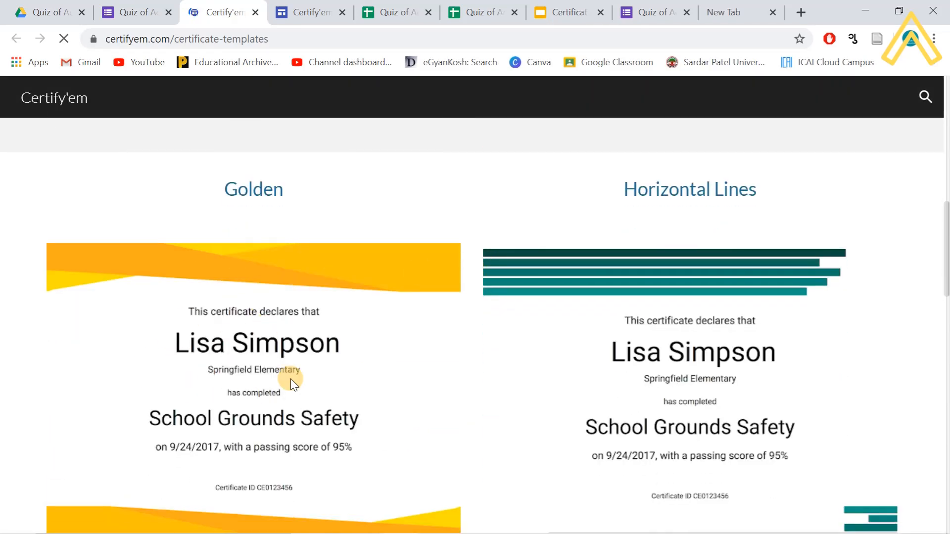
{"action": "scroll", "coordinate": [250, 396], "scroll_direction": "down", "scroll_amount": 2}
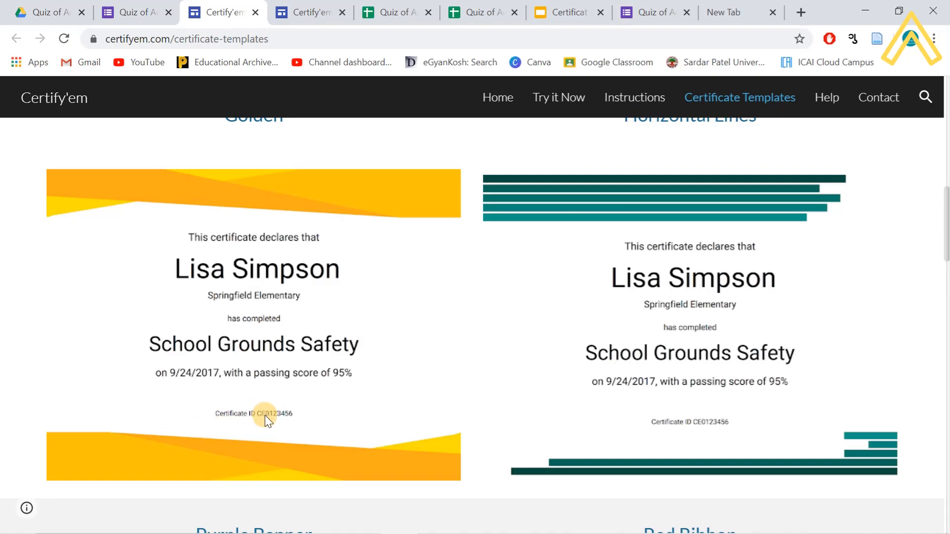
{"action": "scroll", "coordinate": [290, 402], "scroll_direction": "up", "scroll_amount": 10}
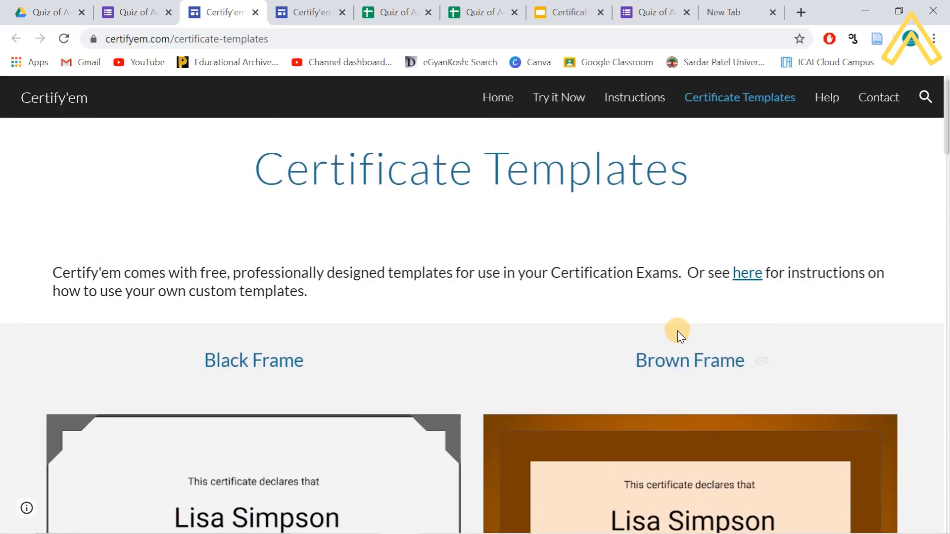
{"action": "scroll", "coordinate": [680, 399], "scroll_direction": "down", "scroll_amount": 20}
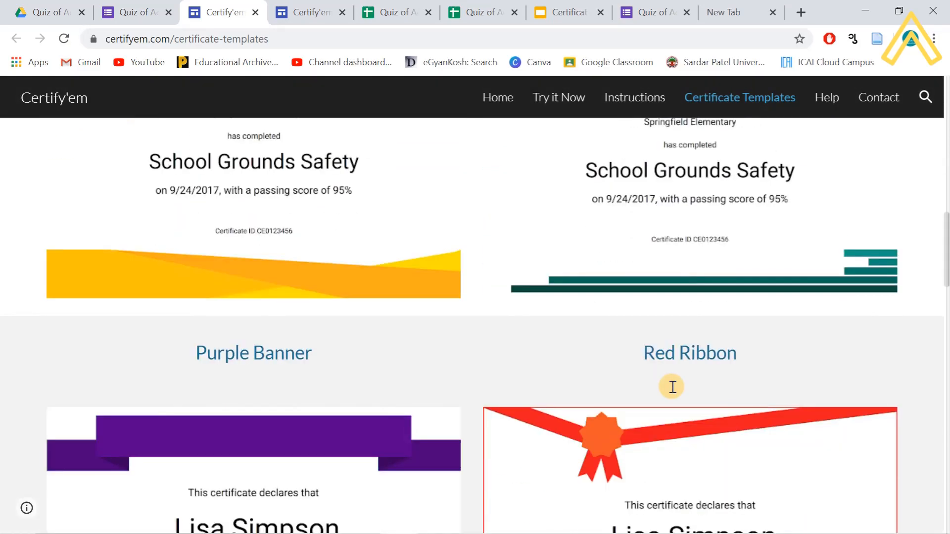
{"action": "scroll", "coordinate": [674, 389], "scroll_direction": "down", "scroll_amount": 18}
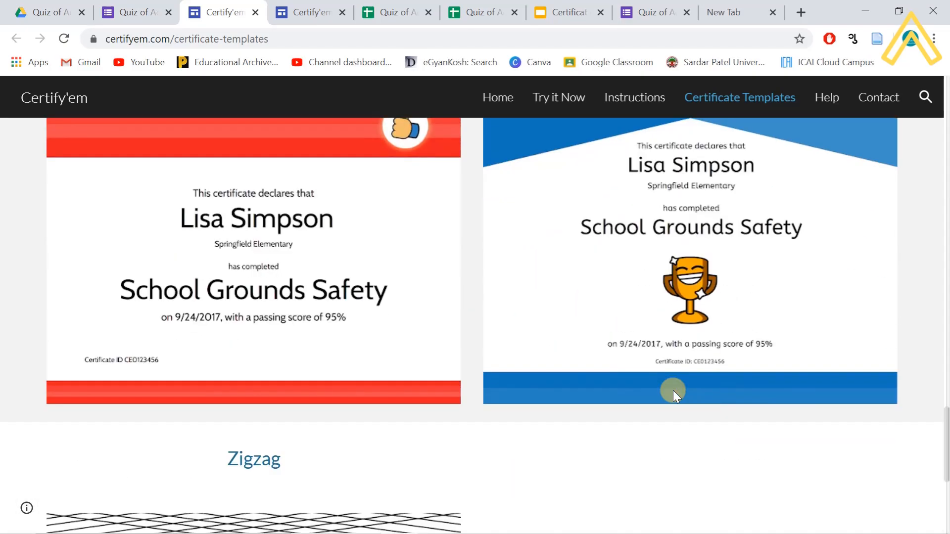
{"action": "scroll", "coordinate": [673, 391], "scroll_direction": "down", "scroll_amount": 5}
{"action": "scroll", "coordinate": [672, 391], "scroll_direction": "up", "scroll_amount": 11}
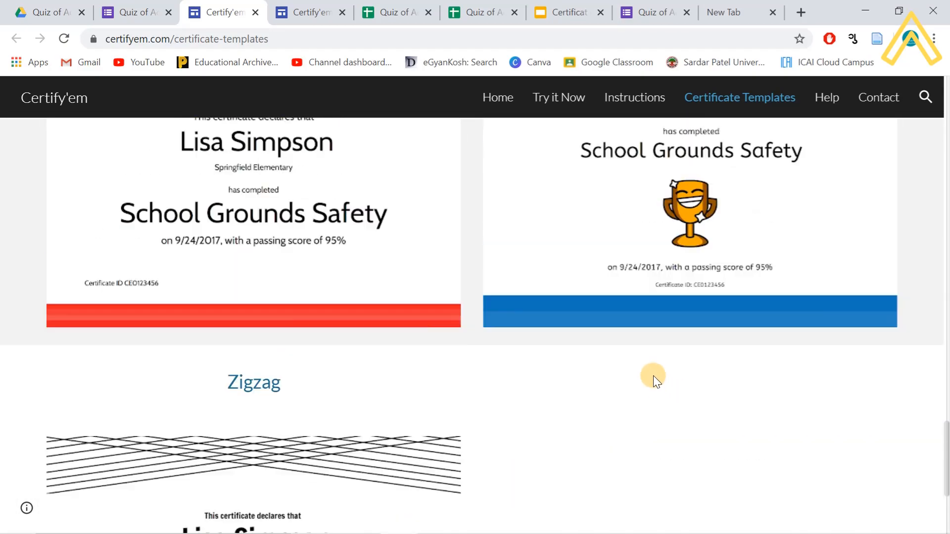
{"action": "scroll", "coordinate": [663, 372], "scroll_direction": "up", "scroll_amount": 20}
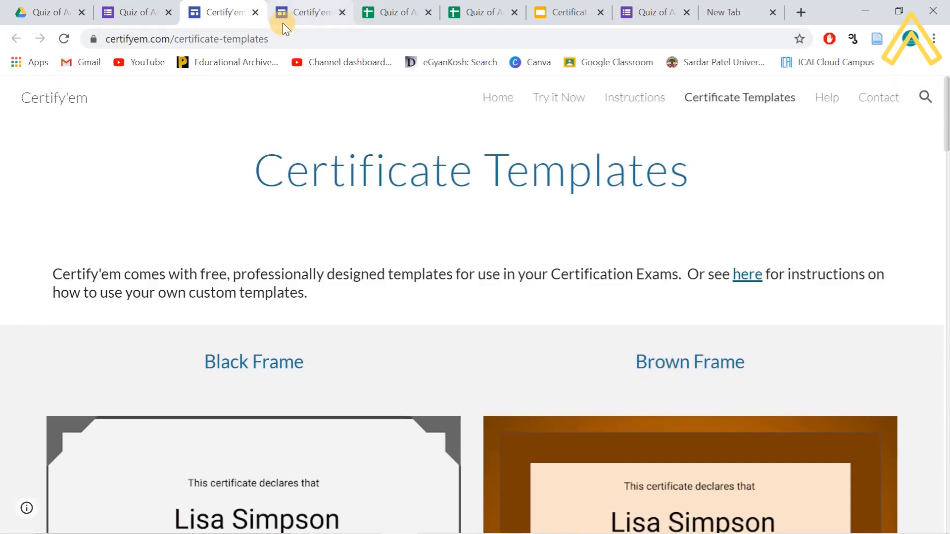
{"action": "left_click", "coordinate": [254, 13]}
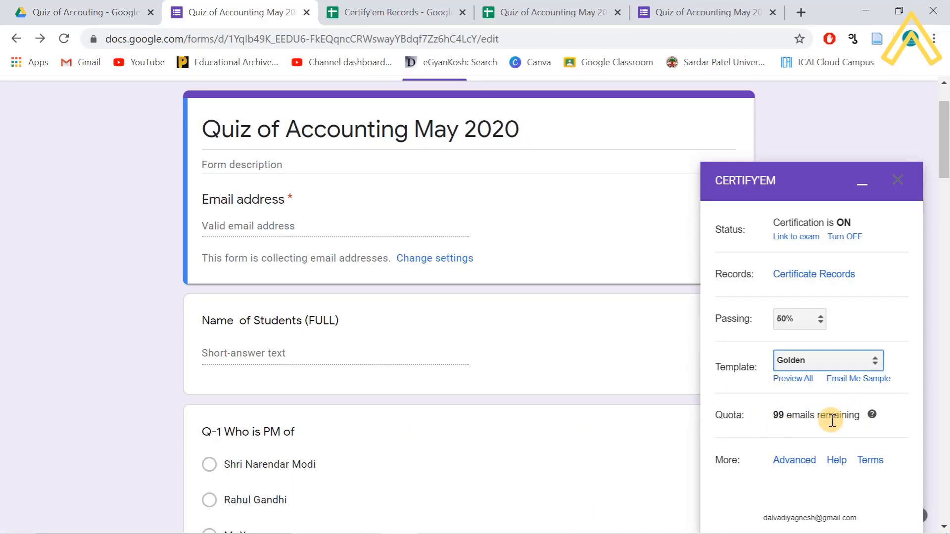
- Open Certify'em's Advanced options and put the cursor in the Name of Sender field
{"action": "scroll", "coordinate": [831, 421], "scroll_direction": "down", "scroll_amount": 1}
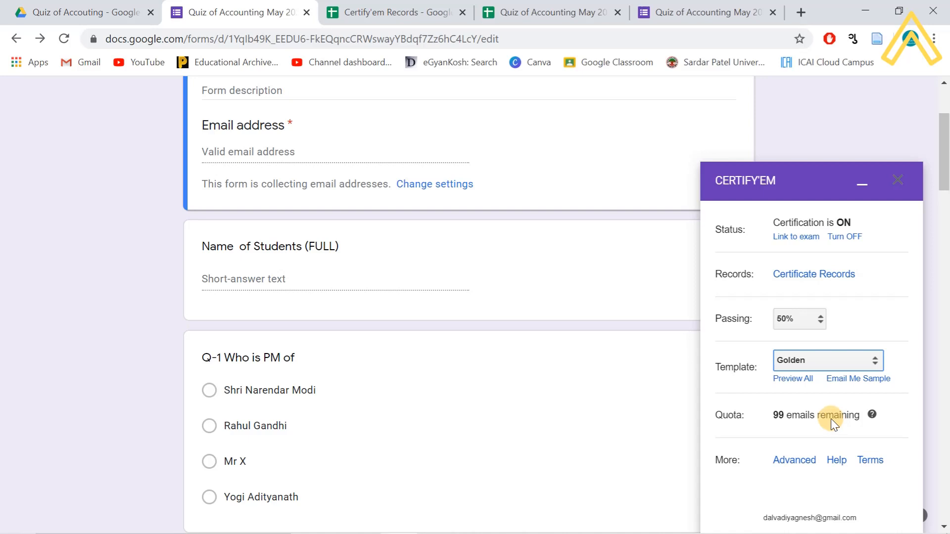
{"action": "scroll", "coordinate": [831, 418], "scroll_direction": "down", "scroll_amount": 1}
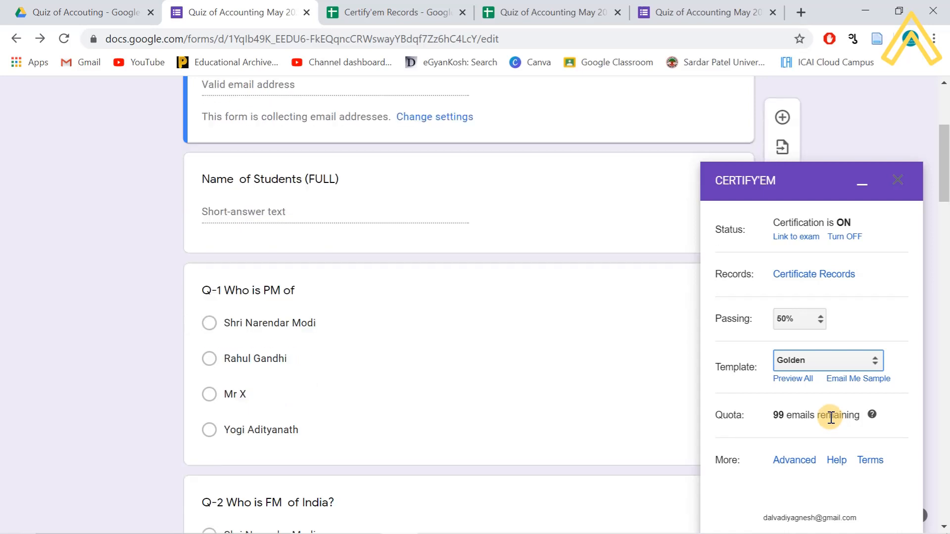
{"action": "left_click", "coordinate": [795, 462]}
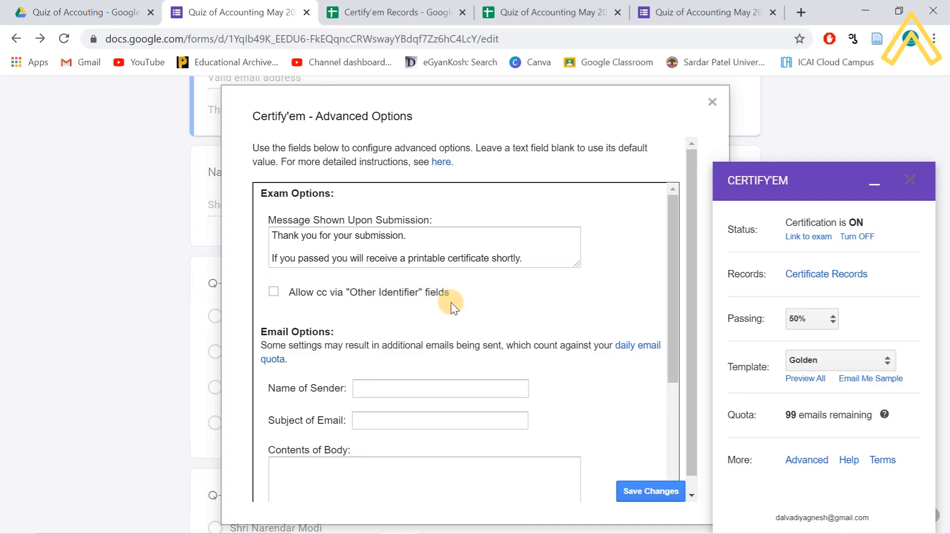
{"action": "scroll", "coordinate": [451, 302], "scroll_direction": "down", "scroll_amount": 2}
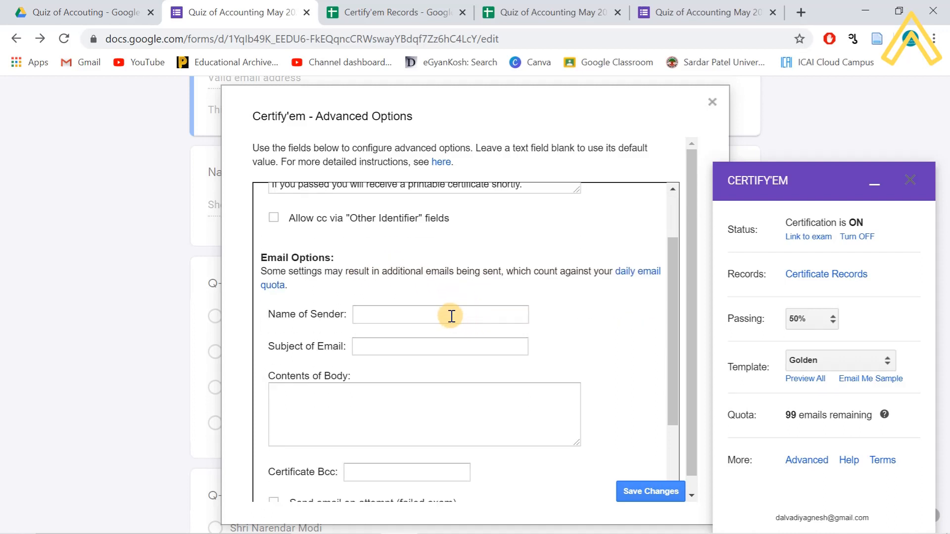
{"action": "left_click", "coordinate": [451, 316]}
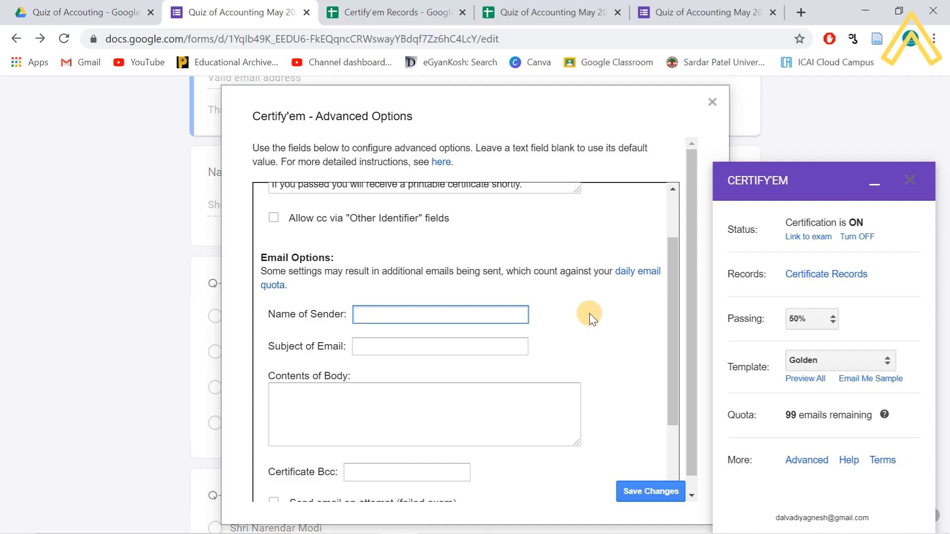
- Enter the sender name and the subject 'Congratulations' in Certify'em's email options
{"action": "type", "text": "Dr. XYZ"}
{"action": "left_click", "coordinate": [451, 346]}
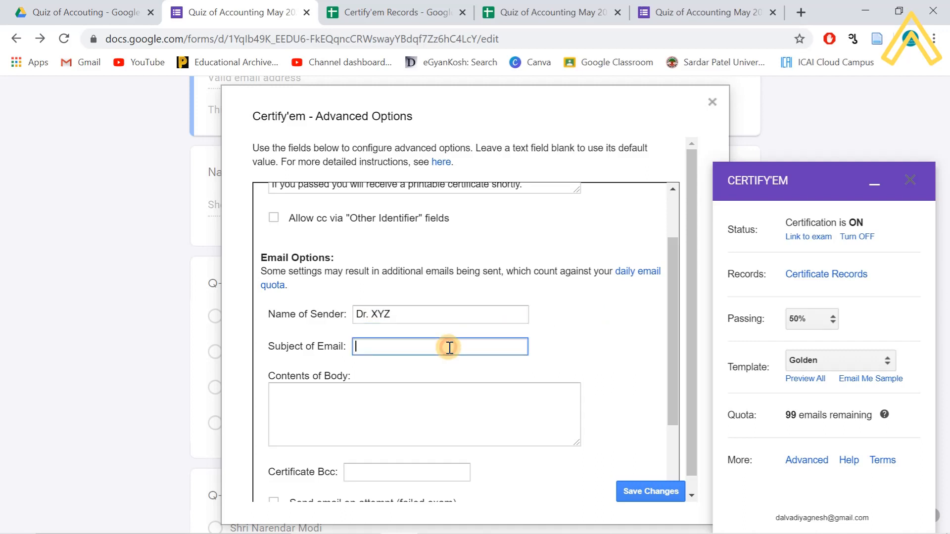
{"action": "type", "text": "Contr"}
{"action": "key", "text": "BackSpace"}
{"action": "type", "text": "gratulations"}
- Type the email body congratulating the student on clearing the quiz, signed College Family
{"action": "left_click", "coordinate": [372, 415]}
{"action": "type", "text": "Your"}
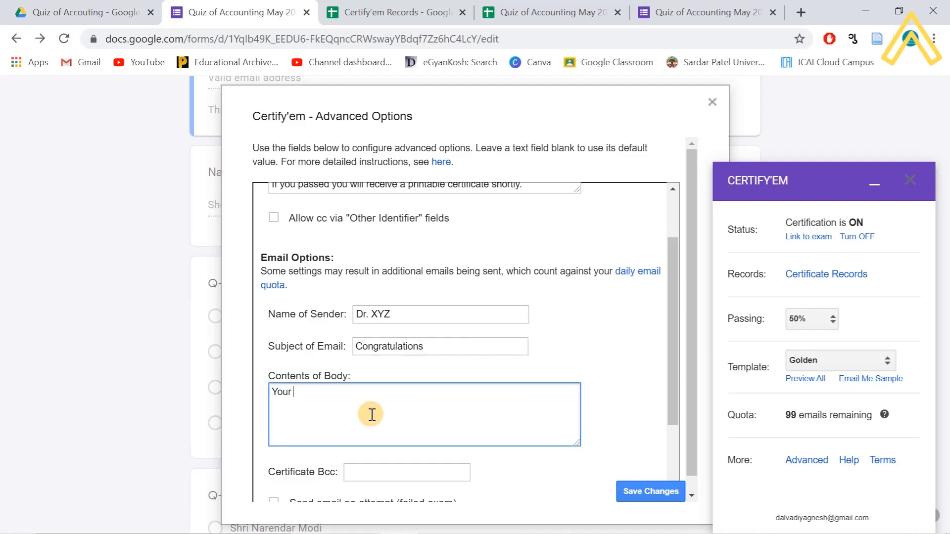
{"action": "type", "text": " have cleard the quiz and contr"}
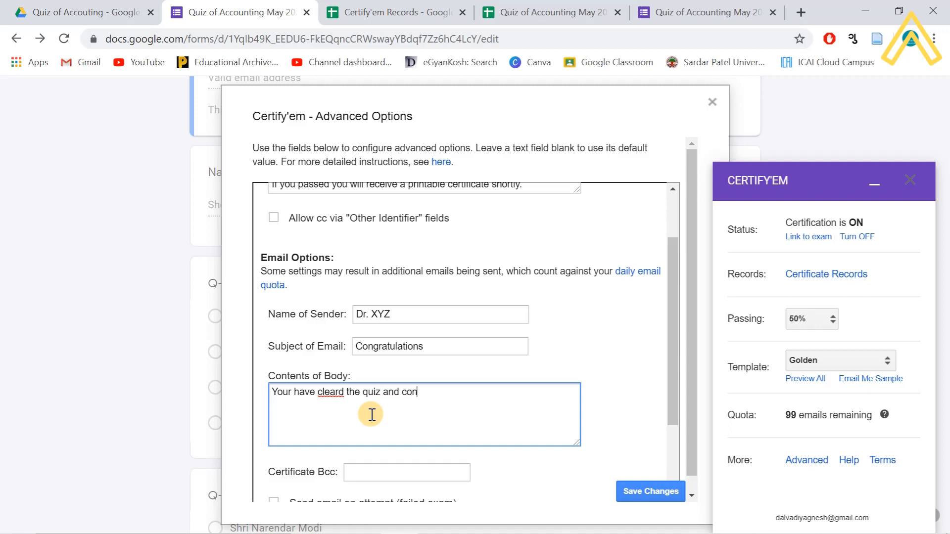
{"action": "key", "text": "BackSpace"}
{"action": "type", "text": "gratualtion form "}
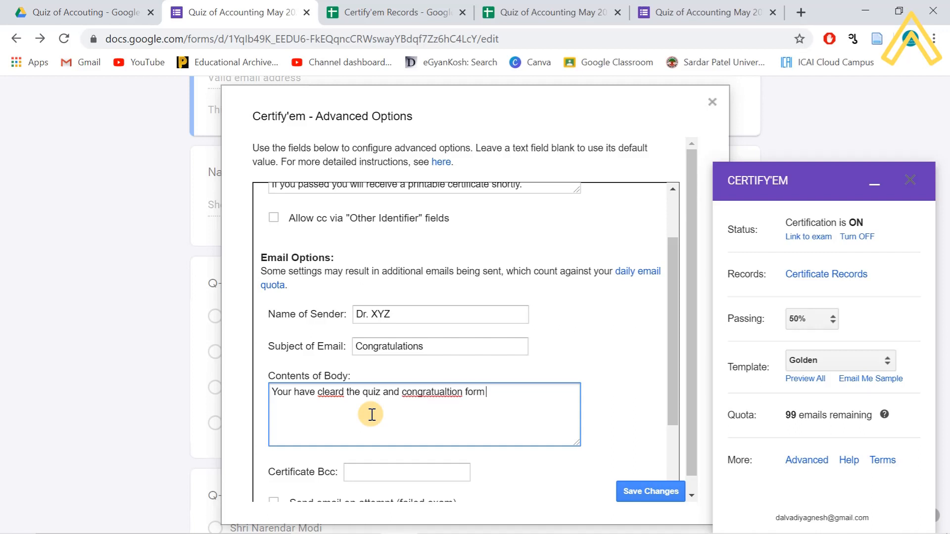
{"action": "type", "text": "C"}
{"action": "key", "text": "BackSpace"}
{"action": "type", "text": "Cool"}
{"action": "key", "text": "BackSpace"}
{"action": "key", "text": "BackSpace"}
{"action": "type", "text": "llege,"}
{"action": "key", "text": "BackSpace"}
{"action": "key", "text": "BackSpace"}
{"action": "type", "text": "Family."}
- Correct 'cleard' to 'cleared' and 'congratualtion' to 'congratulation' using spelling suggestions
{"action": "right_click", "coordinate": [328, 393]}
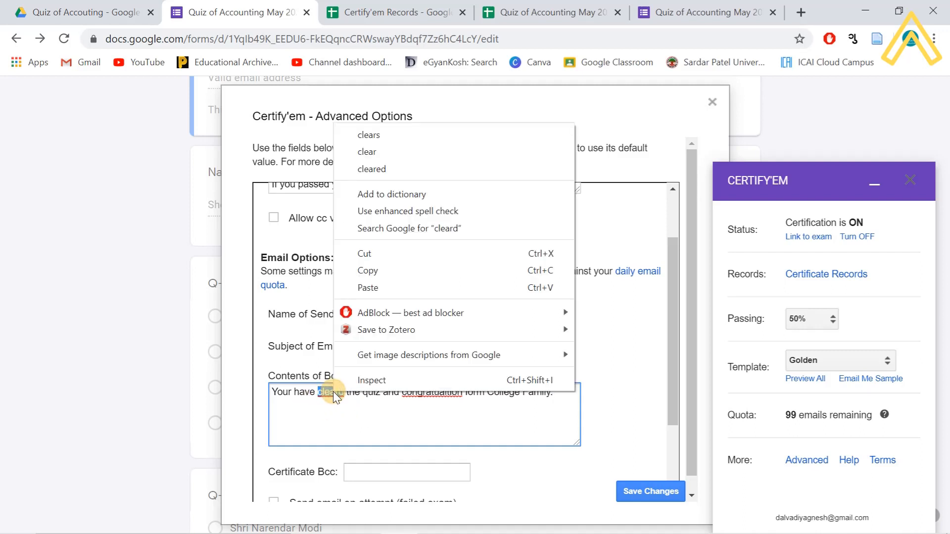
{"action": "left_click", "coordinate": [408, 164]}
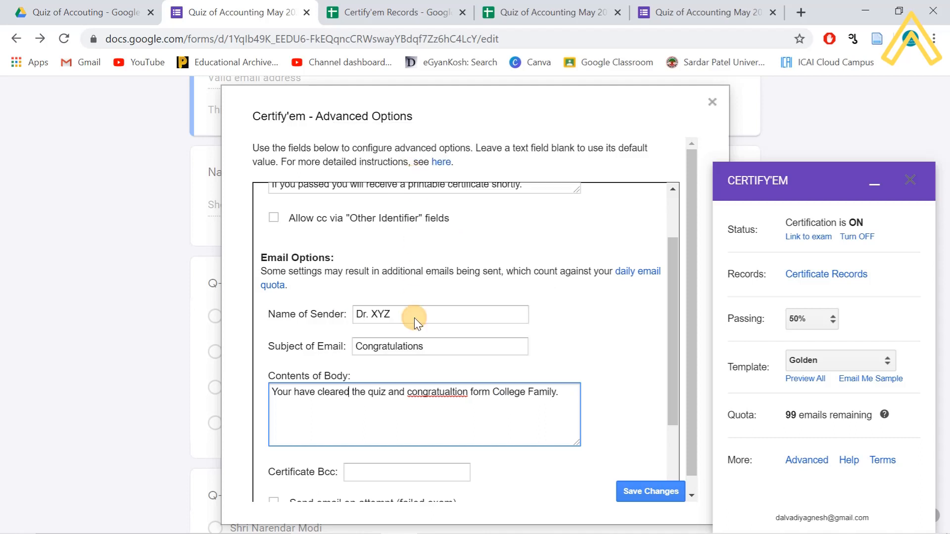
{"action": "right_click", "coordinate": [429, 394]}
{"action": "left_click", "coordinate": [510, 137]}
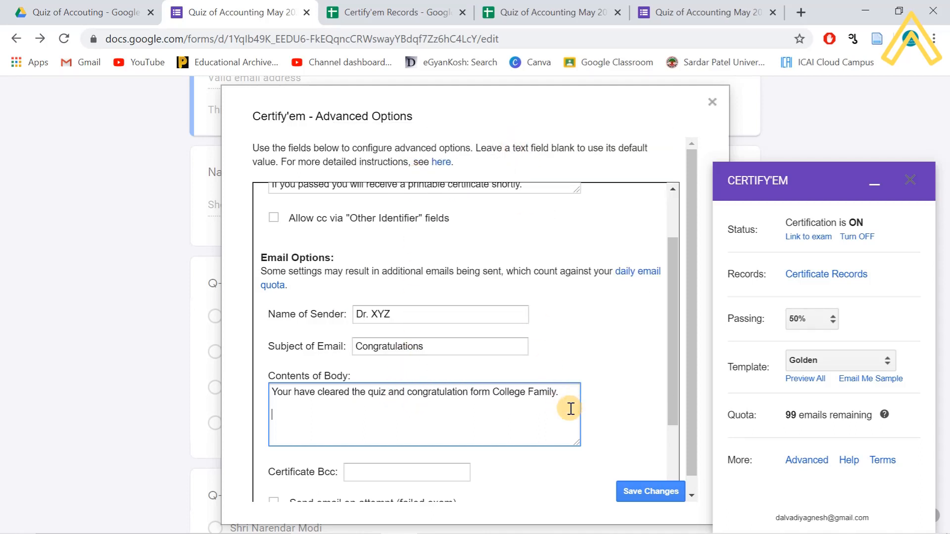
- Save Certify'em's advanced email settings with failed-attempt emails left off
{"action": "scroll", "coordinate": [490, 428], "scroll_direction": "down", "scroll_amount": 3}
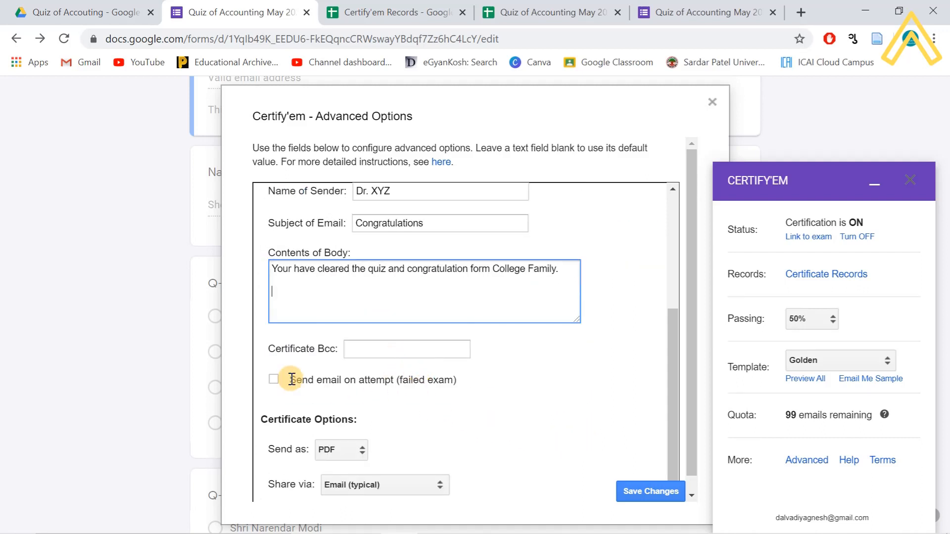
{"action": "scroll", "coordinate": [349, 401], "scroll_direction": "down", "scroll_amount": 1}
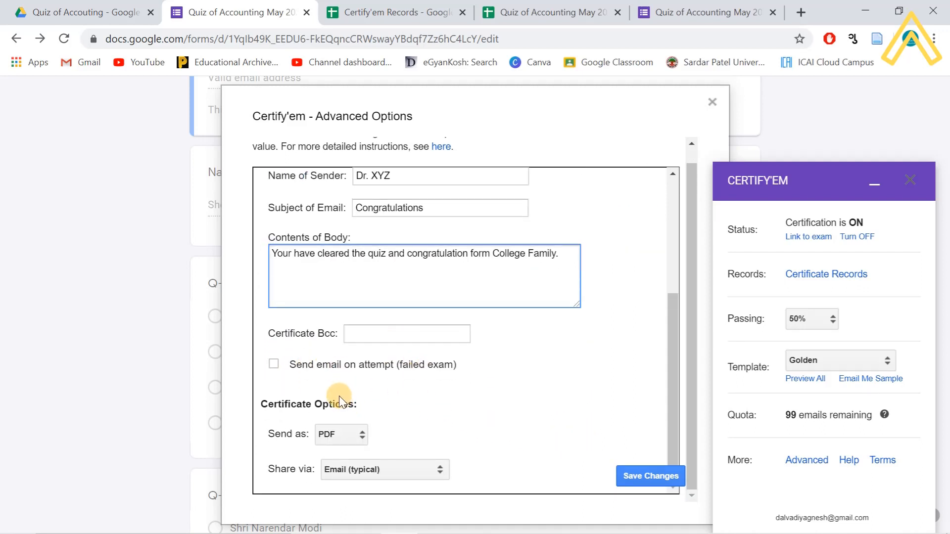
{"action": "left_click", "coordinate": [274, 364]}
{"action": "left_click", "coordinate": [275, 364]}
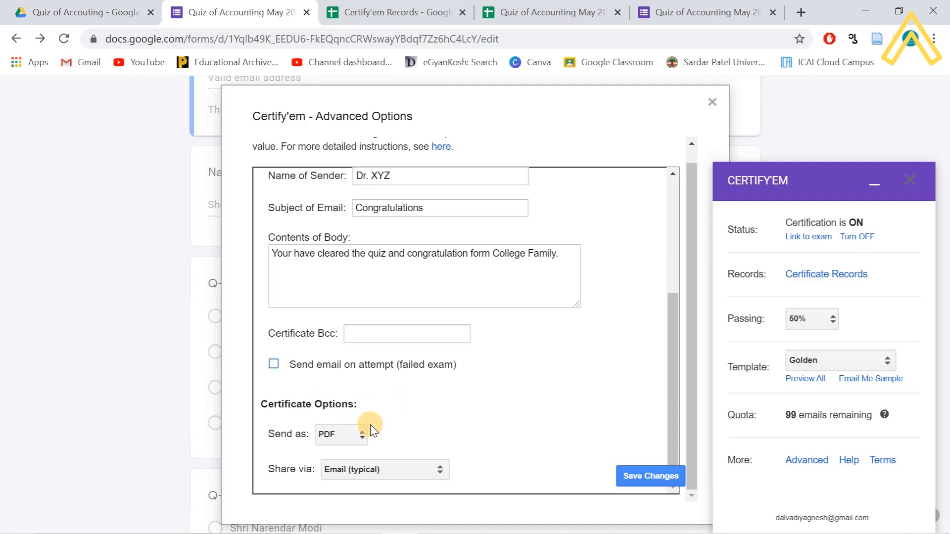
{"action": "left_click", "coordinate": [661, 476]}
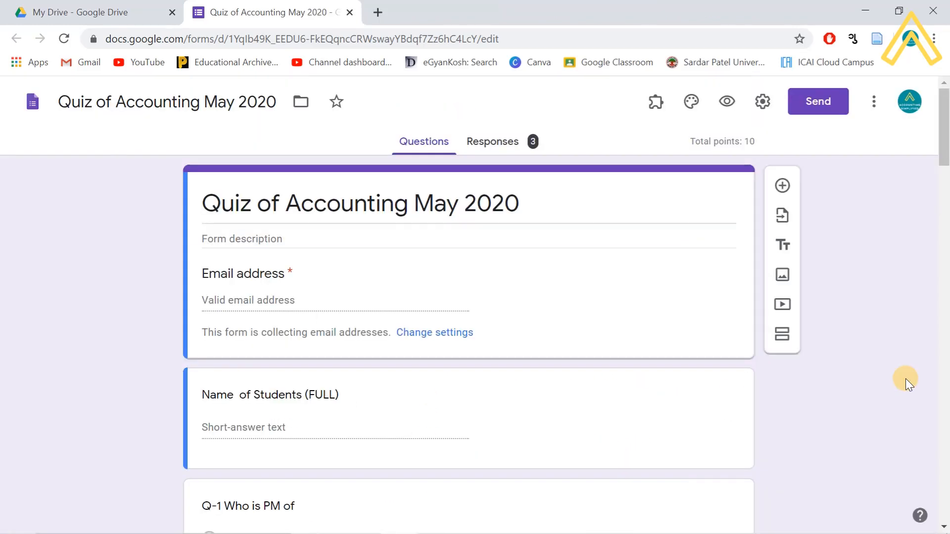
- Check the scores of the 3 quiz responses, then preview the quiz as a respondent
{"action": "left_click", "coordinate": [494, 142]}
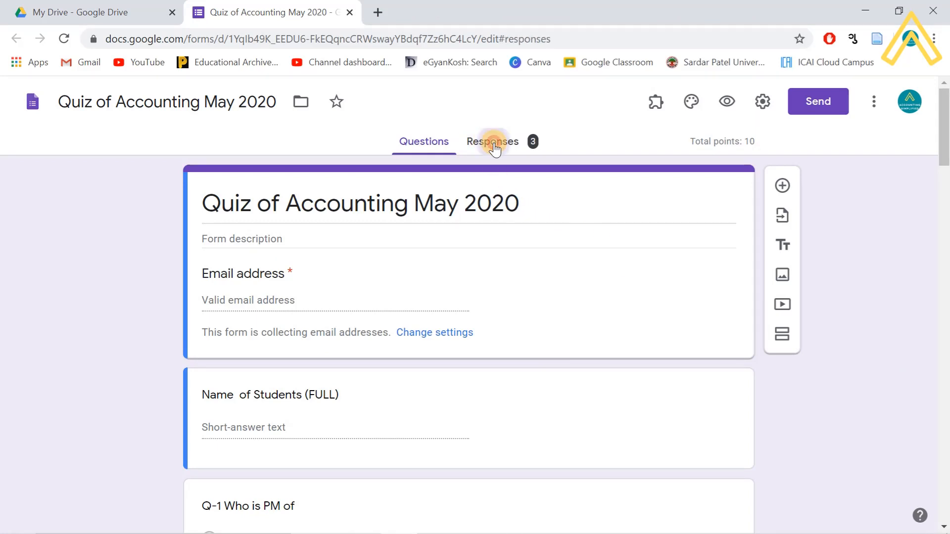
{"action": "left_click", "coordinate": [435, 147]}
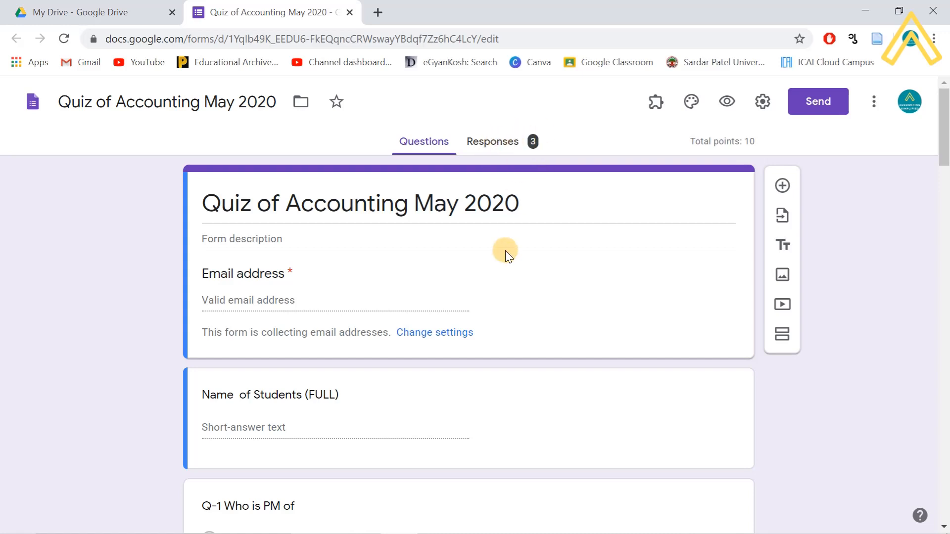
{"action": "left_click", "coordinate": [495, 148]}
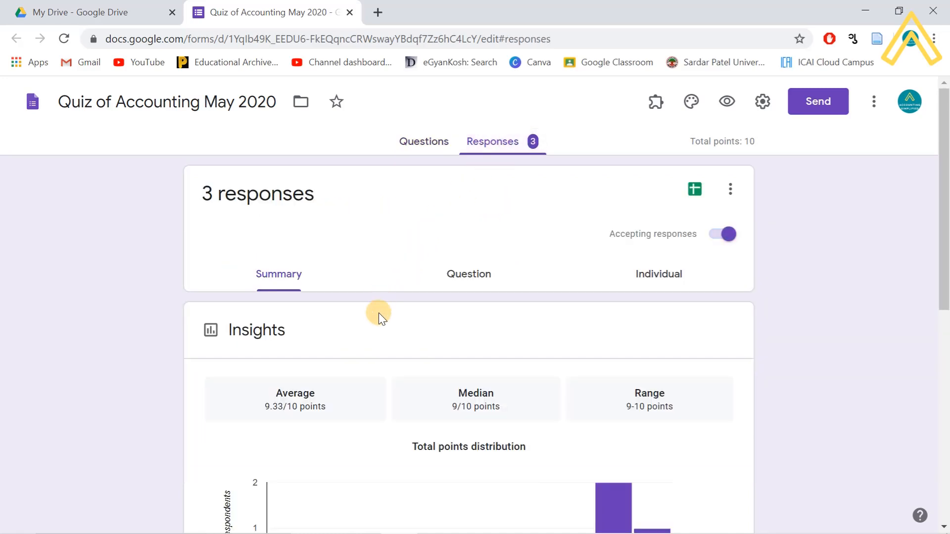
{"action": "scroll", "coordinate": [366, 301], "scroll_direction": "down", "scroll_amount": 8}
{"action": "scroll", "coordinate": [363, 312], "scroll_direction": "up", "scroll_amount": 8}
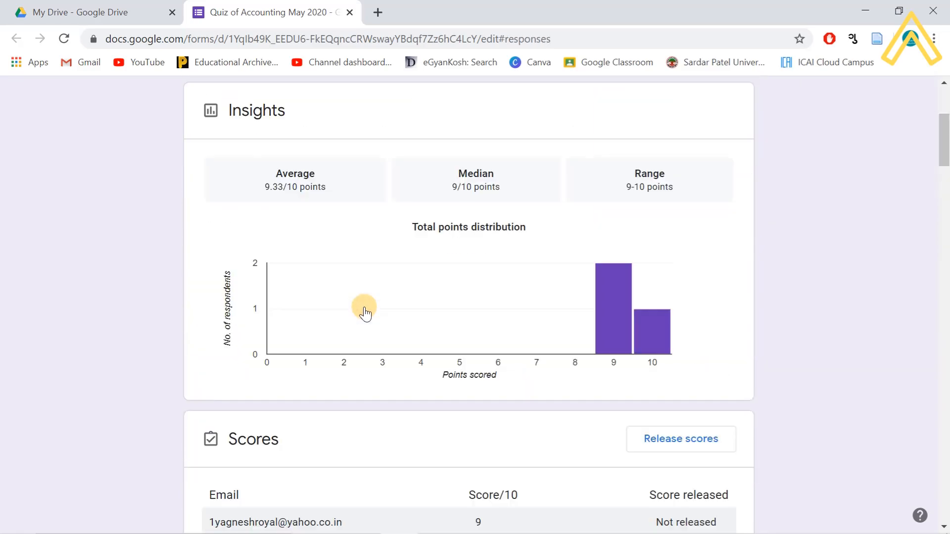
{"action": "left_click", "coordinate": [427, 145]}
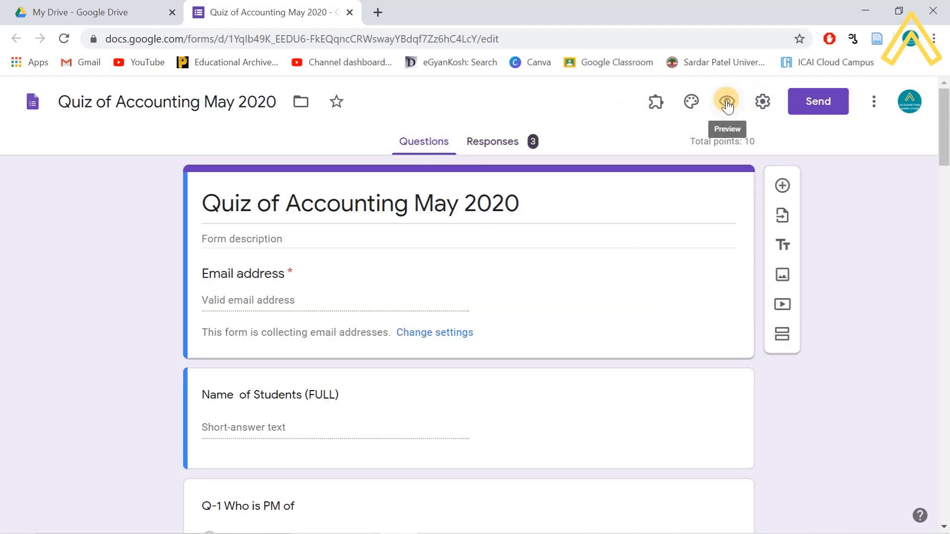
{"action": "left_click", "coordinate": [728, 103]}
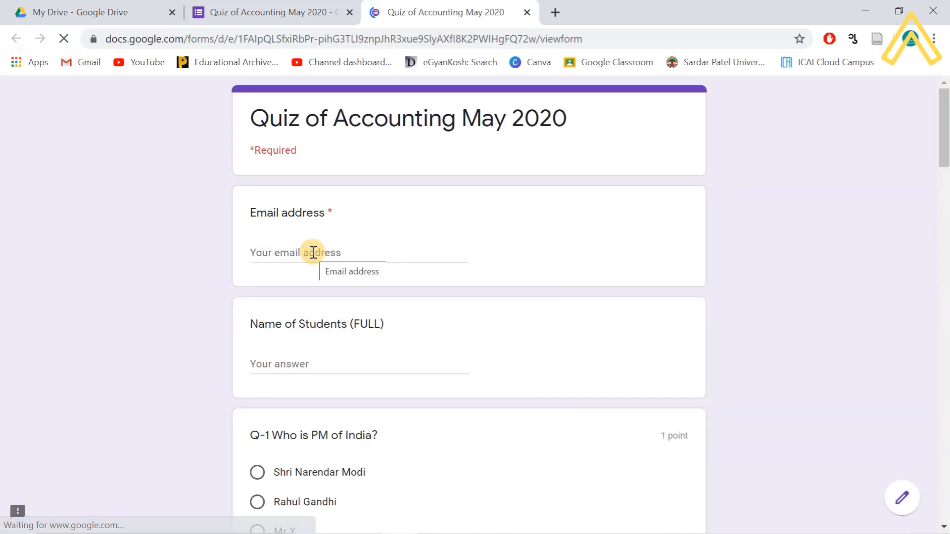
- Enter the respondent's email address and fill in the student name answer
{"action": "left_click", "coordinate": [313, 253]}
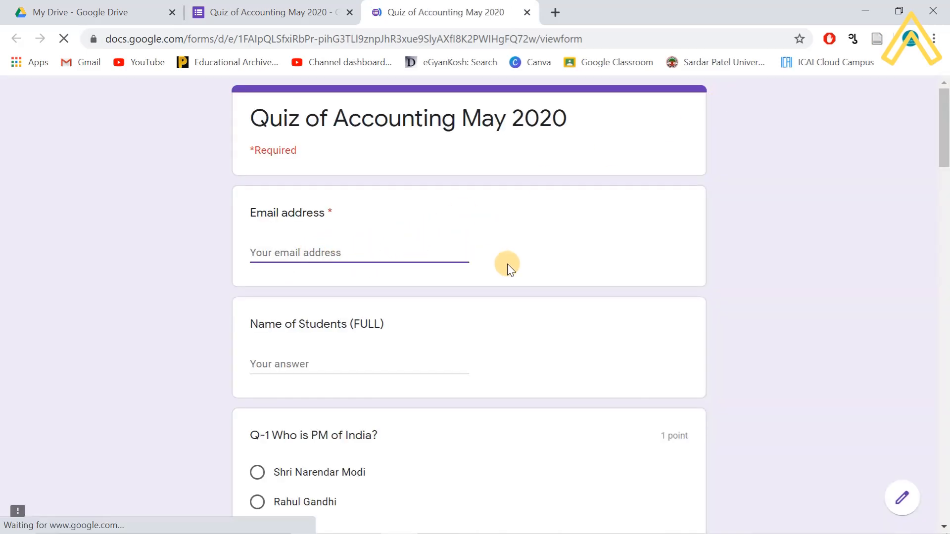
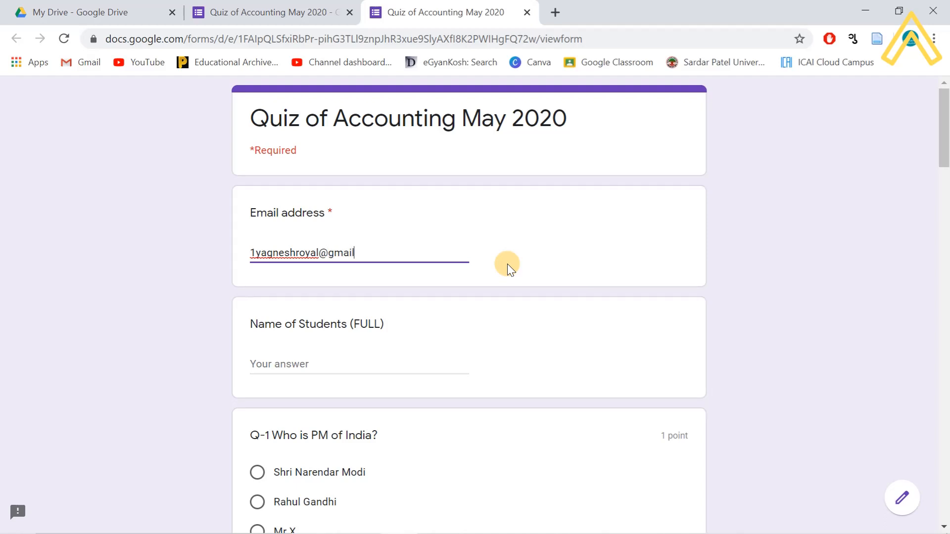
{"action": "left_click", "coordinate": [346, 364]}
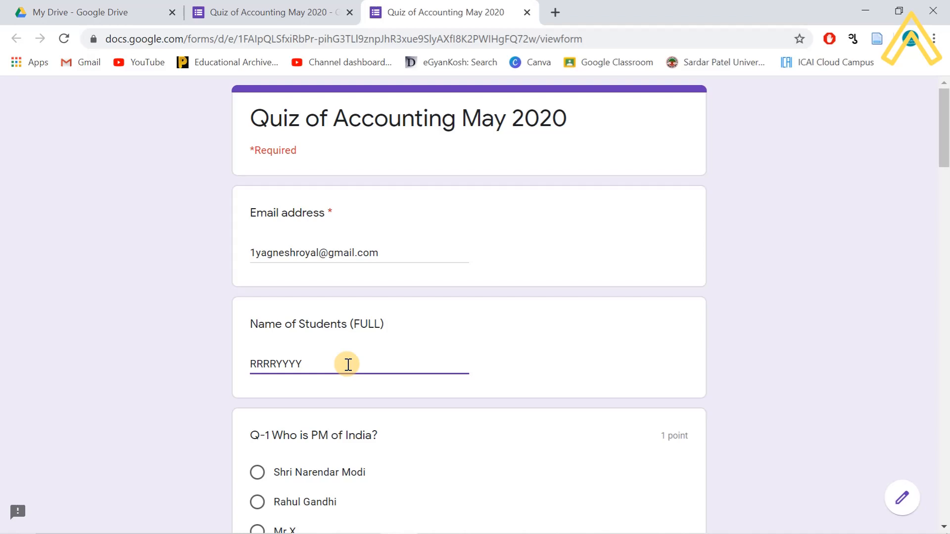
{"action": "scroll", "coordinate": [453, 388], "scroll_direction": "down", "scroll_amount": 6}
{"action": "scroll", "coordinate": [597, 262], "scroll_direction": "up", "scroll_amount": 4}
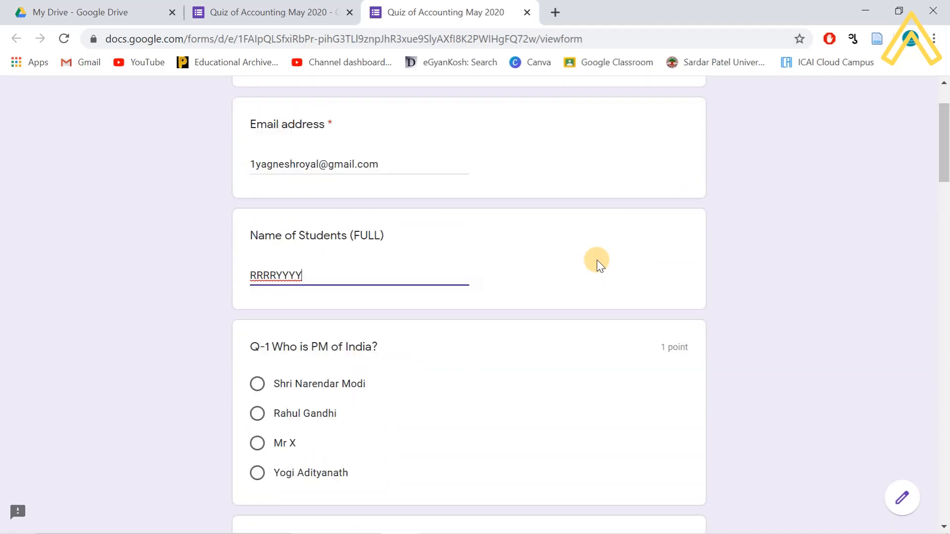
{"action": "scroll", "coordinate": [598, 265], "scroll_direction": "up", "scroll_amount": 2}
{"action": "scroll", "coordinate": [497, 328], "scroll_direction": "down", "scroll_amount": 3}
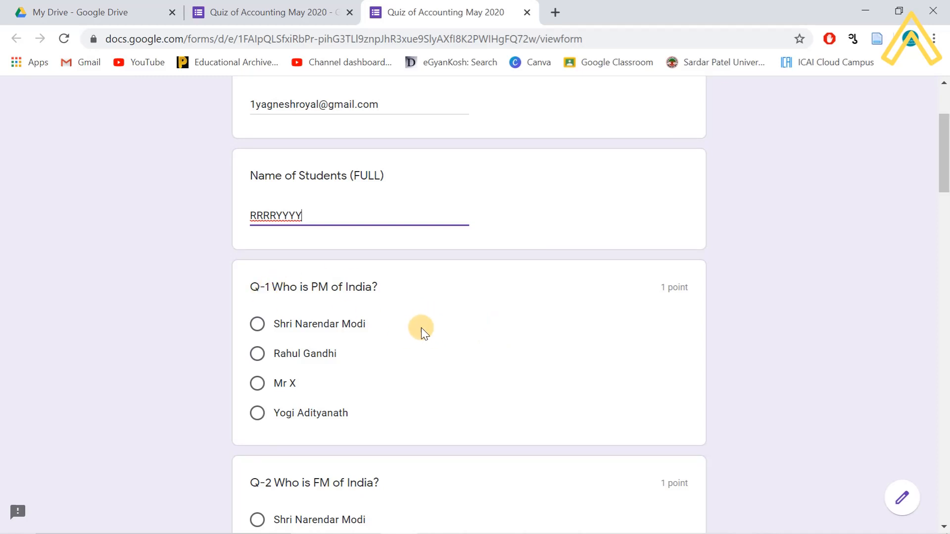
{"action": "scroll", "coordinate": [386, 342], "scroll_direction": "down", "scroll_amount": 2}
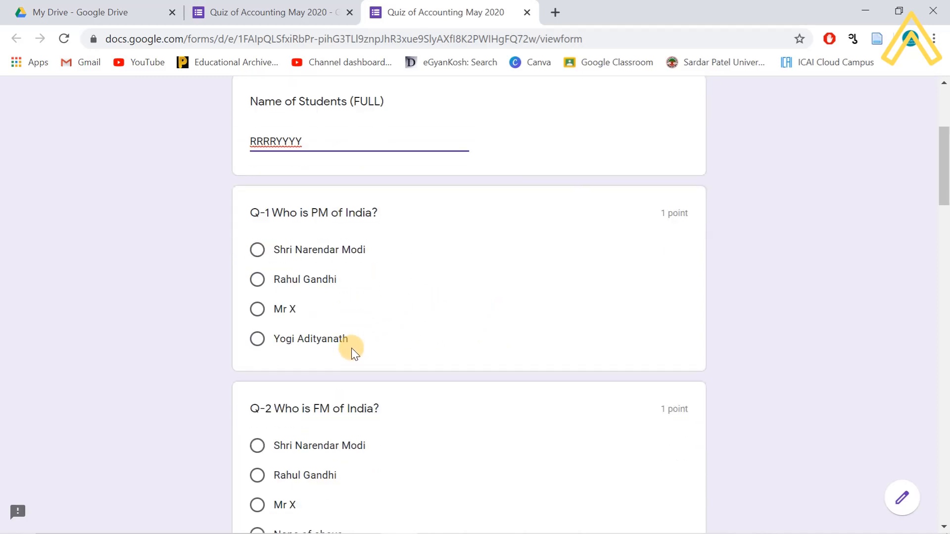
- Answer Q-1 with Shri Narendar Modi and Q-2, Q-3 and Q-5 with None of above
{"action": "left_click", "coordinate": [257, 250]}
{"action": "scroll", "coordinate": [326, 307], "scroll_direction": "down", "scroll_amount": 3}
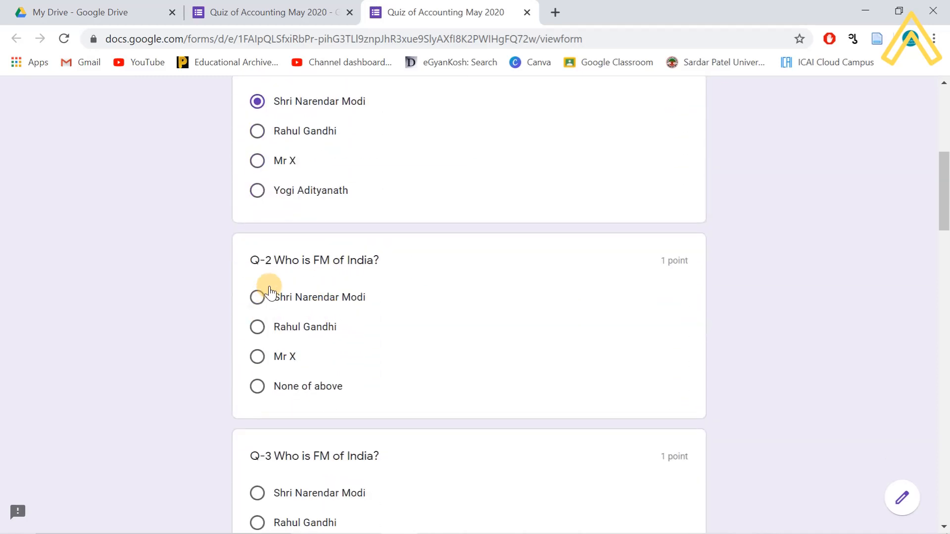
{"action": "scroll", "coordinate": [301, 339], "scroll_direction": "down", "scroll_amount": 2}
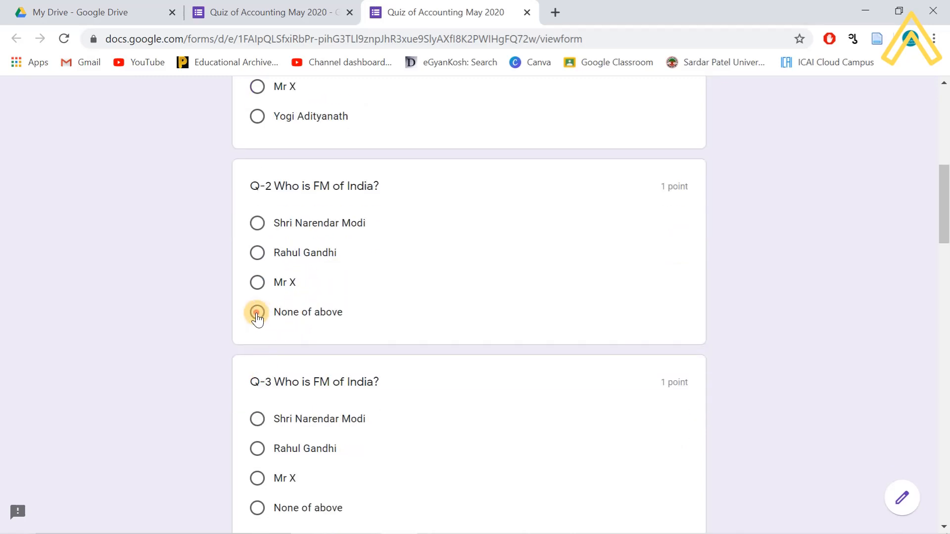
{"action": "left_click", "coordinate": [257, 312]}
{"action": "scroll", "coordinate": [276, 329], "scroll_direction": "down", "scroll_amount": 4}
{"action": "left_click", "coordinate": [256, 287]}
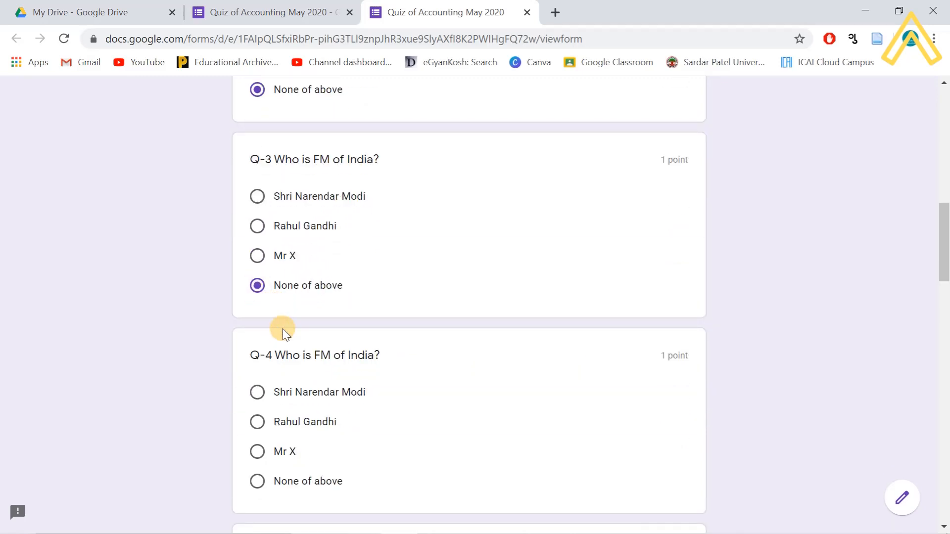
{"action": "scroll", "coordinate": [281, 322], "scroll_direction": "down", "scroll_amount": 4}
{"action": "scroll", "coordinate": [286, 326], "scroll_direction": "down", "scroll_amount": 3}
{"action": "left_click", "coordinate": [259, 308]}
- Answer Q-6 through Q-9 with None of above and submit the quiz response
{"action": "scroll", "coordinate": [273, 322], "scroll_direction": "down", "scroll_amount": 4}
{"action": "left_click", "coordinate": [256, 280]}
{"action": "scroll", "coordinate": [268, 283], "scroll_direction": "down", "scroll_amount": 4}
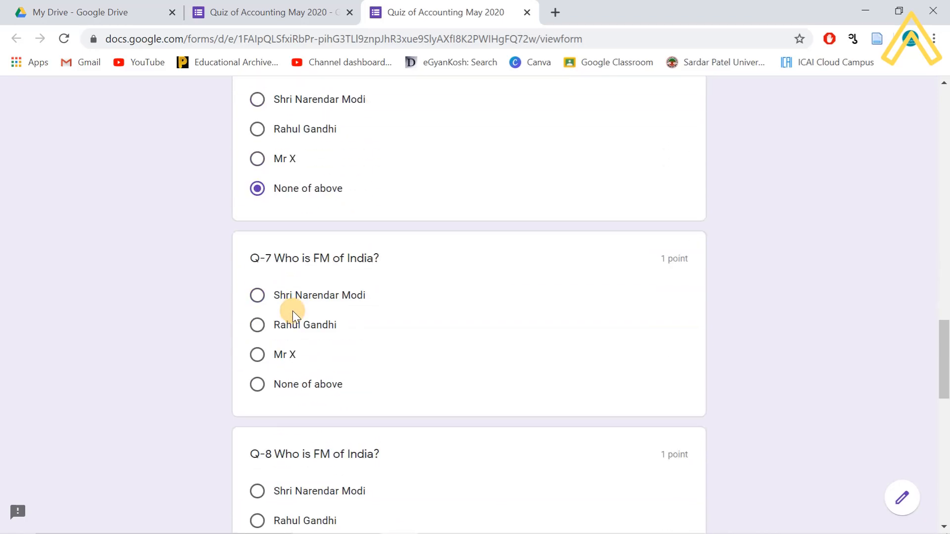
{"action": "left_click", "coordinate": [258, 253]}
{"action": "scroll", "coordinate": [263, 261], "scroll_direction": "down", "scroll_amount": 4}
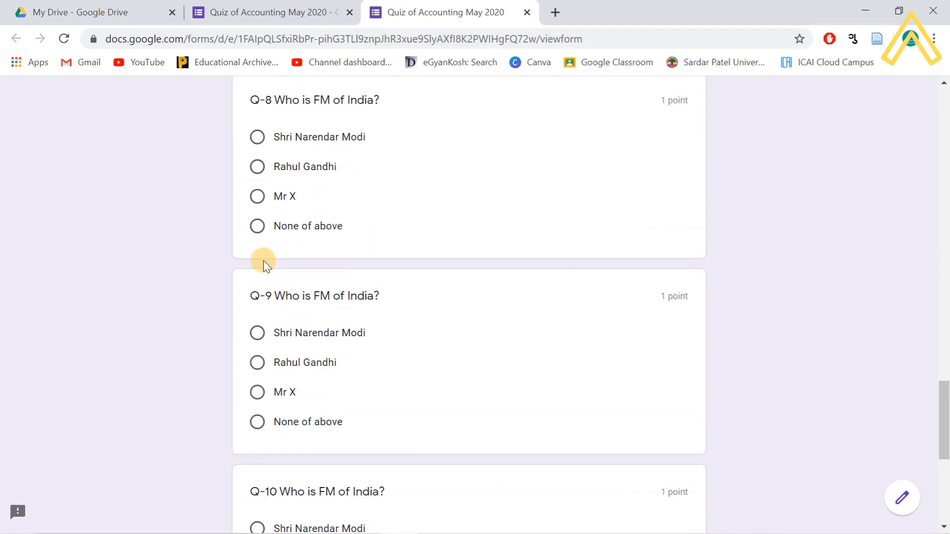
{"action": "left_click", "coordinate": [257, 226]}
{"action": "scroll", "coordinate": [279, 287], "scroll_direction": "down", "scroll_amount": 3}
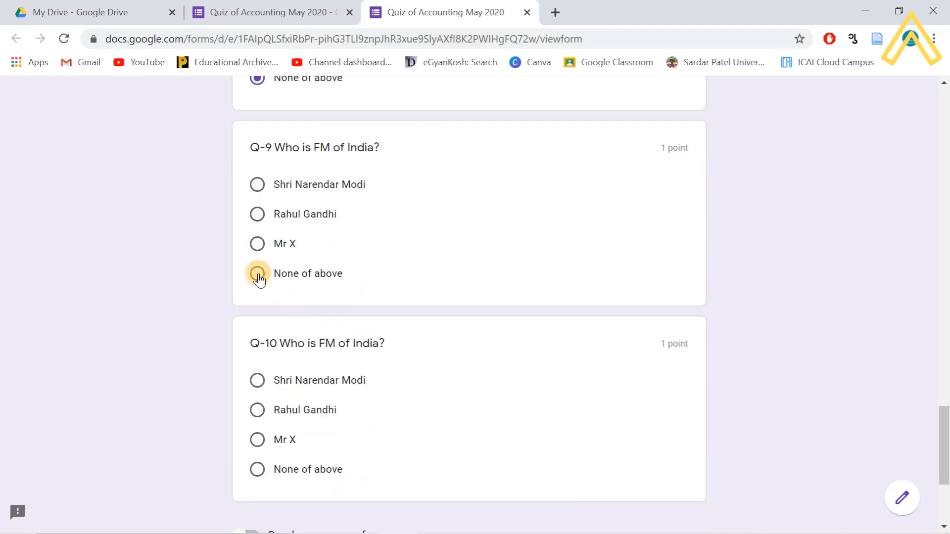
{"action": "left_click", "coordinate": [257, 276]}
{"action": "scroll", "coordinate": [312, 324], "scroll_direction": "down", "scroll_amount": 4}
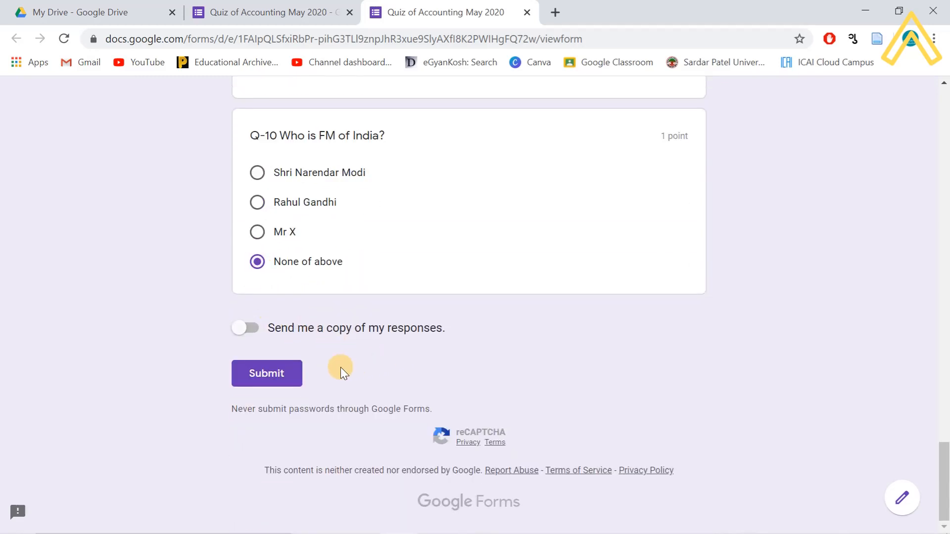
{"action": "scroll", "coordinate": [354, 326], "scroll_direction": "up", "scroll_amount": 6}
{"action": "scroll", "coordinate": [350, 324], "scroll_direction": "down", "scroll_amount": 6}
{"action": "left_click", "coordinate": [271, 376]}
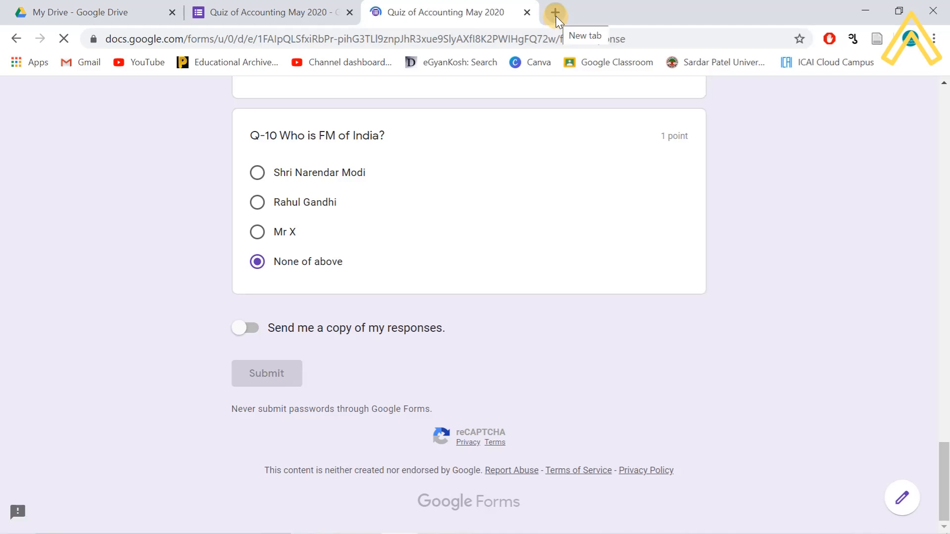
- Open a new tab, then return to the form to see the submission confirmation
{"action": "left_click", "coordinate": [556, 16]}
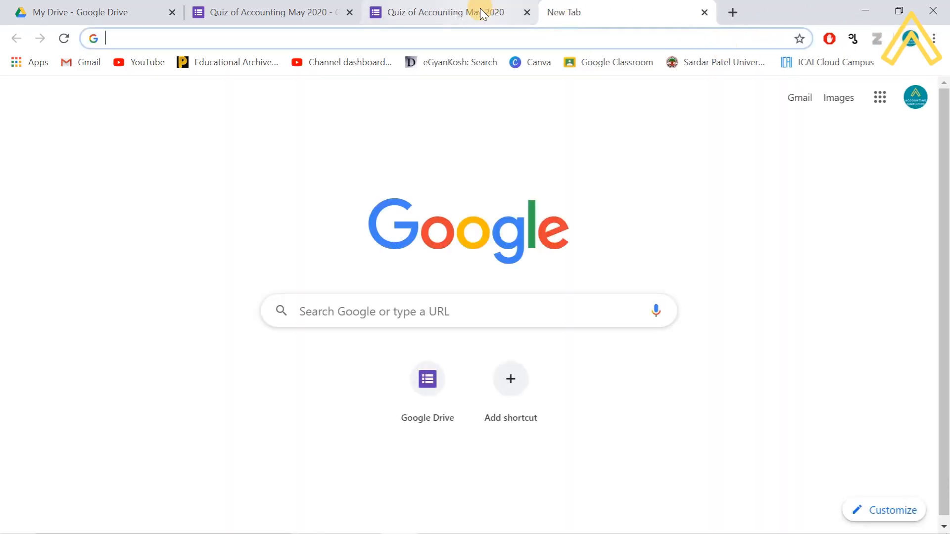
{"action": "left_click", "coordinate": [455, 14]}
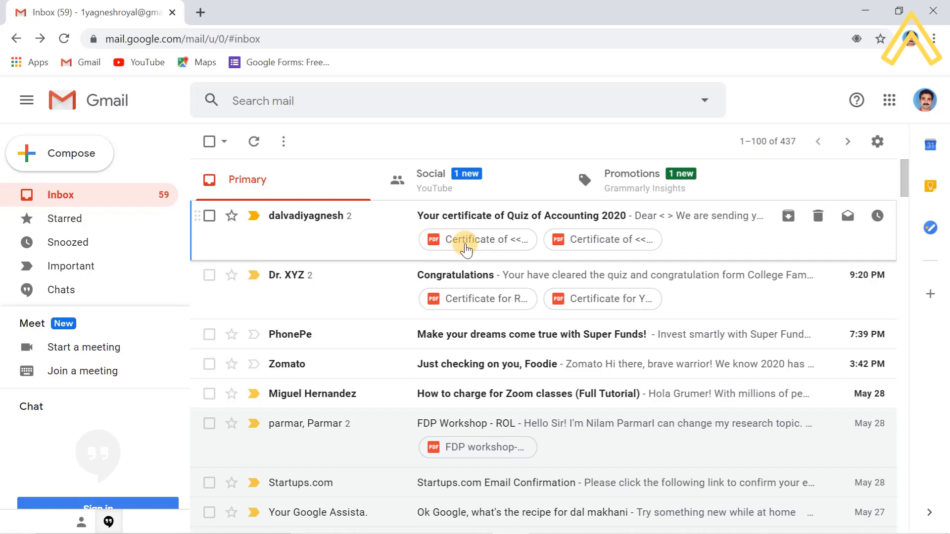
{"action": "left_click", "coordinate": [485, 241]}
{"action": "left_click_drag", "start_coordinate": [485, 241], "coordinate": [471, 242]}
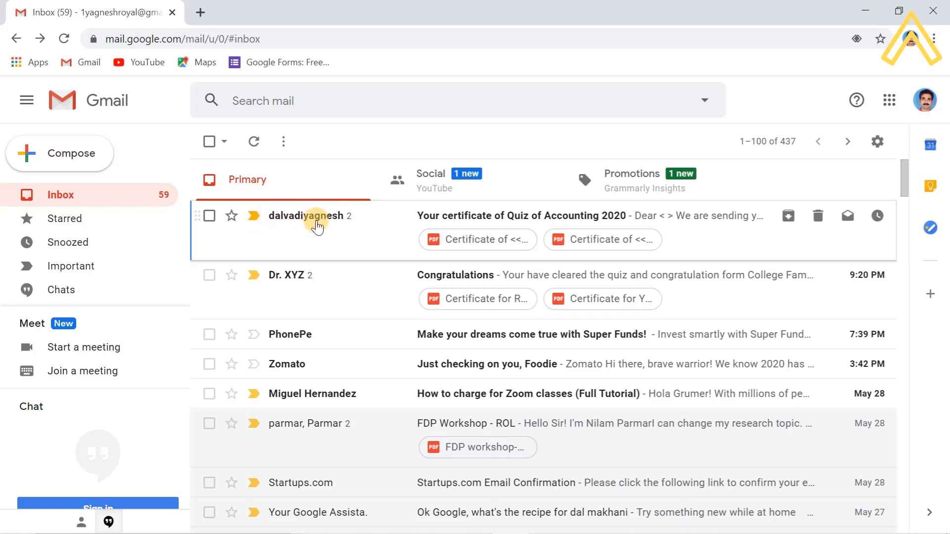
{"action": "left_click", "coordinate": [485, 247]}
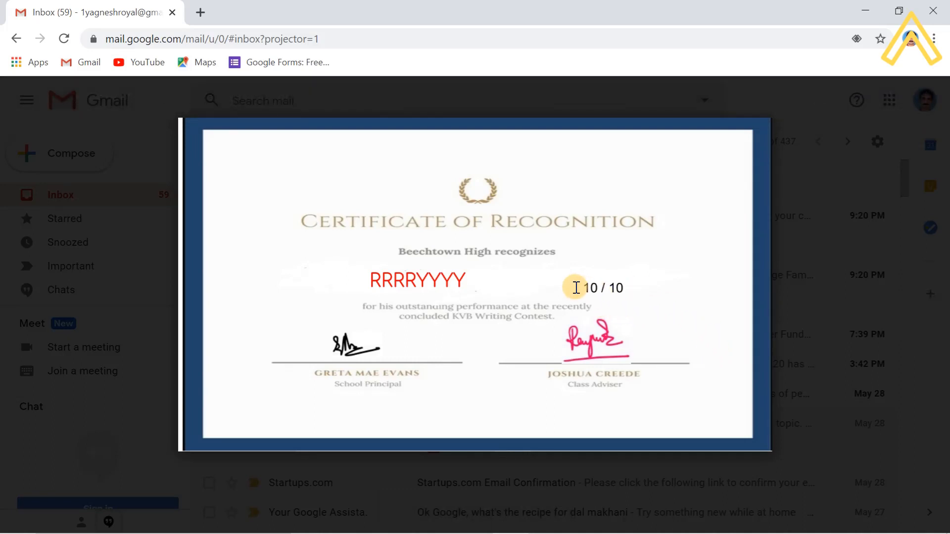
{"action": "left_click_drag", "start_coordinate": [370, 278], "coordinate": [485, 284]}
{"action": "left_click", "coordinate": [468, 295]}
{"action": "left_click_drag", "start_coordinate": [372, 278], "coordinate": [443, 281]}
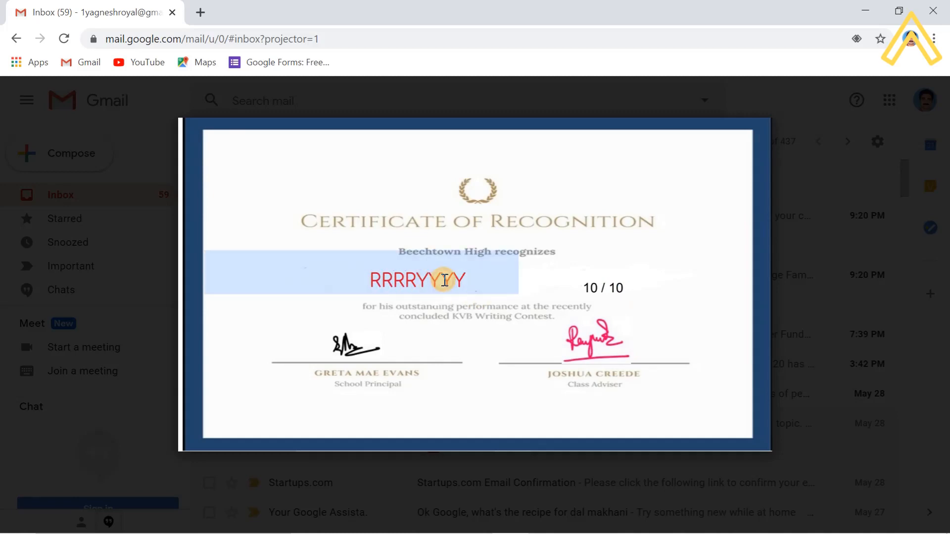
{"action": "left_click", "coordinate": [469, 315]}
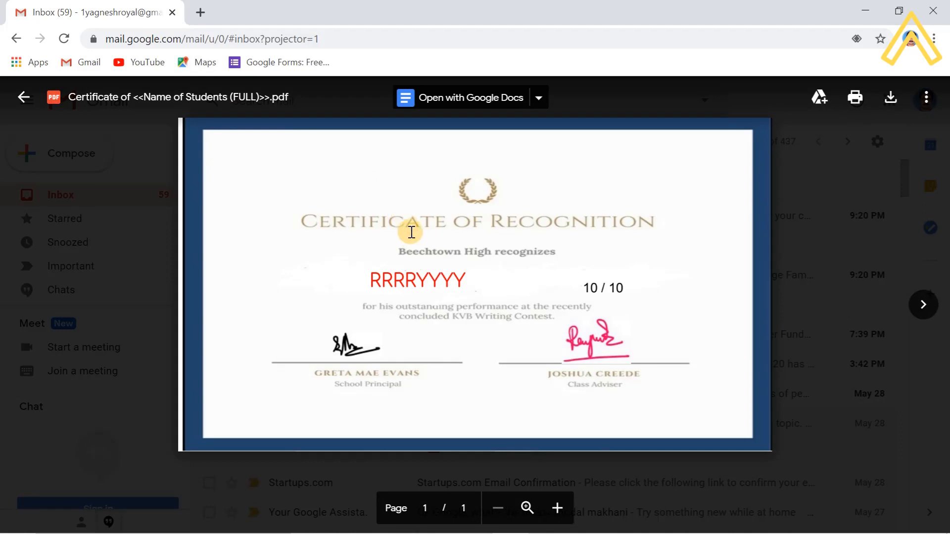
{"action": "key", "text": "Escape"}
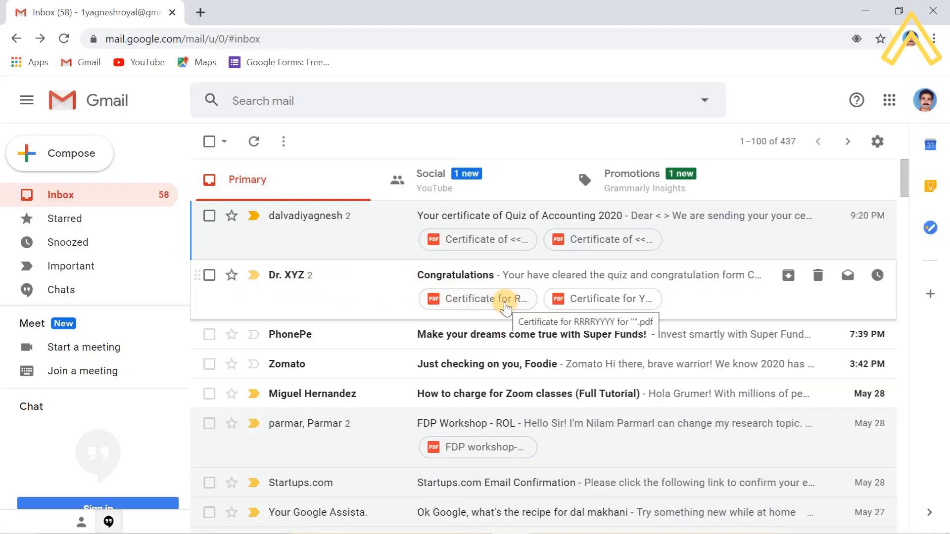
{"action": "left_click", "coordinate": [505, 308]}
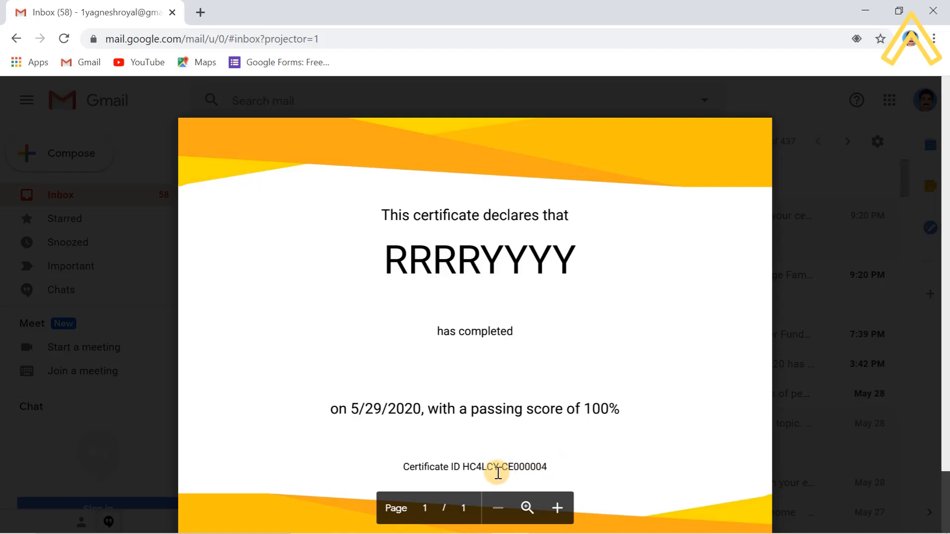
{"action": "double_click", "coordinate": [502, 468]}
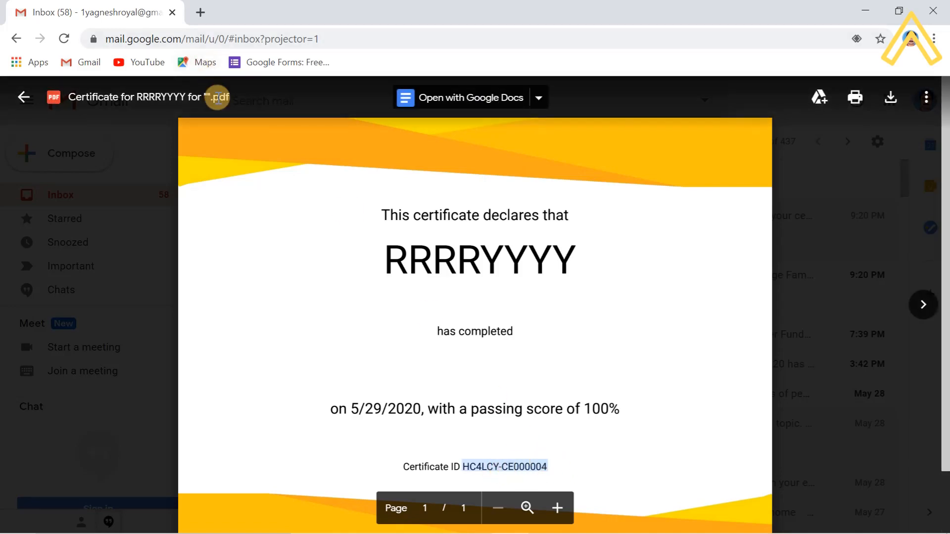
{"action": "key", "text": "alt+Tab"}
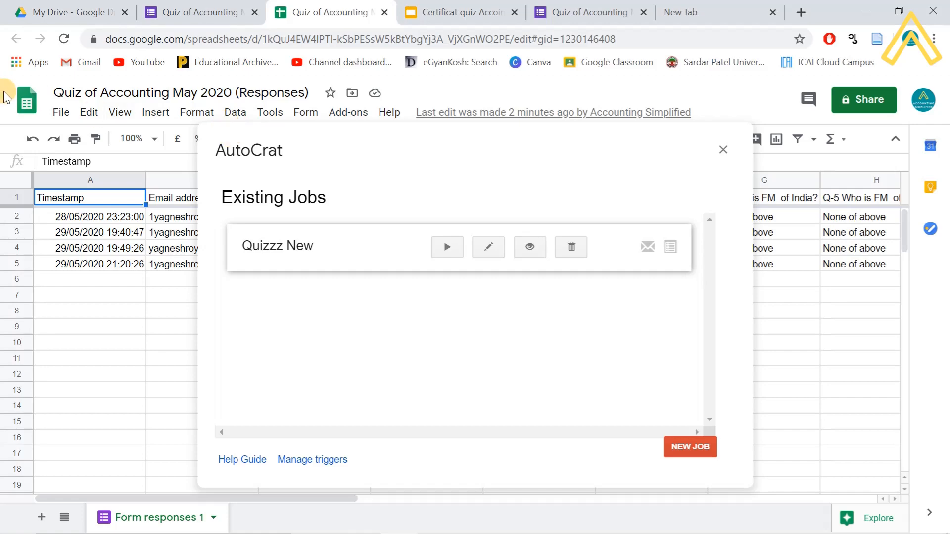
{"action": "key", "text": "alt+Tab"}
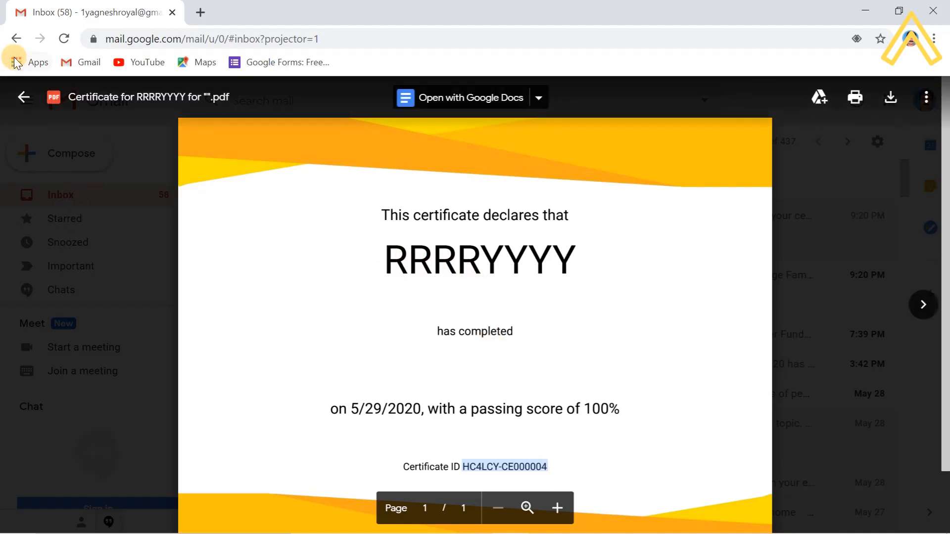
{"action": "left_click", "coordinate": [15, 39]}
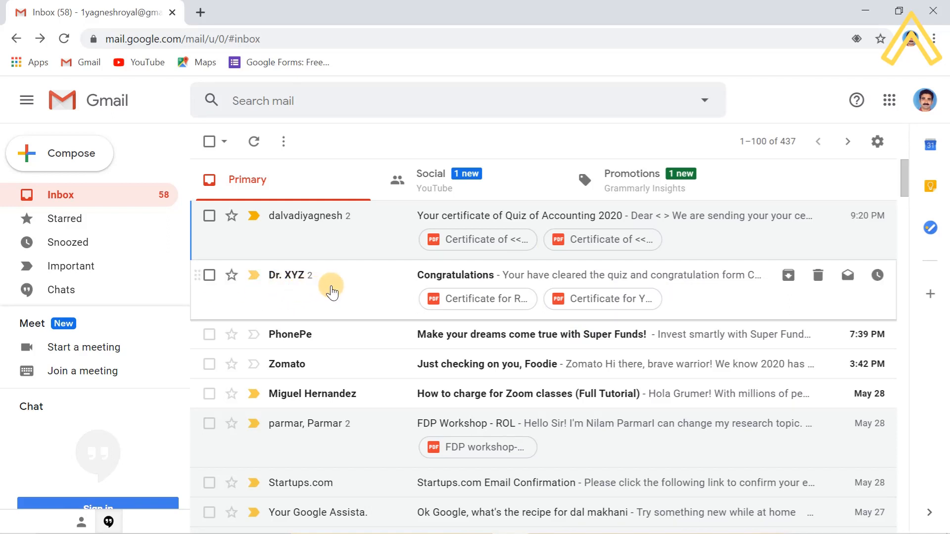
{"action": "left_click", "coordinate": [426, 298]}
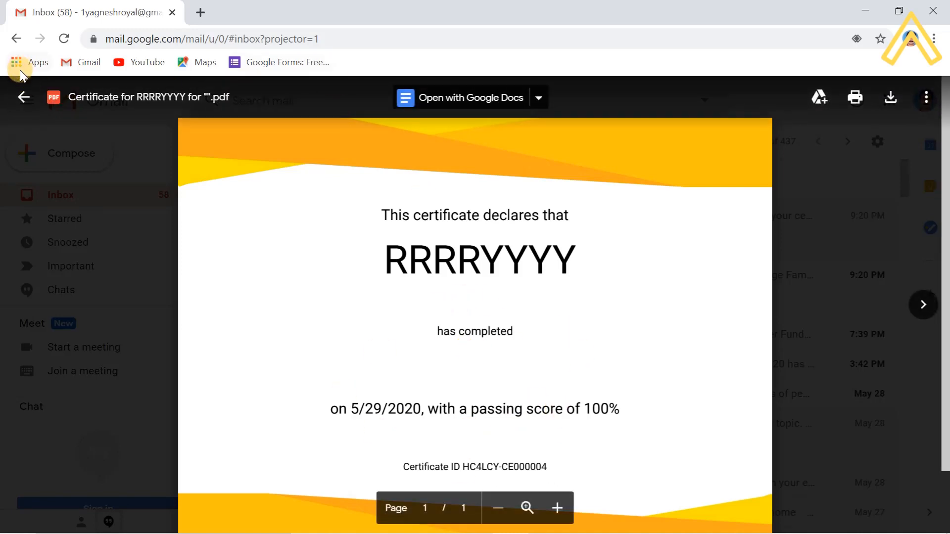
{"action": "left_click", "coordinate": [23, 97]}
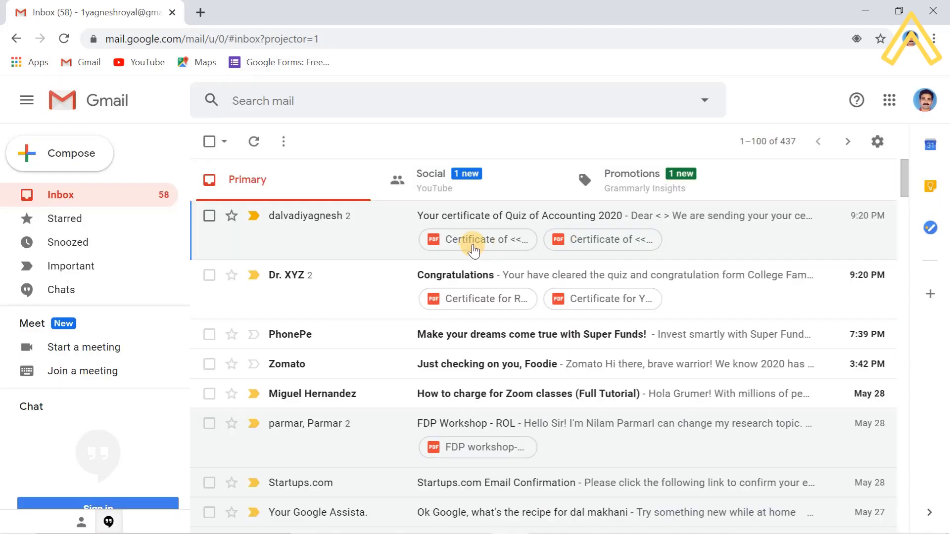
- Preview the autoCrat certificate PDF showing 10 / 10, then minimise Chrome to the desktop
{"action": "left_click", "coordinate": [474, 246]}
{"action": "left_click", "coordinate": [475, 246]}
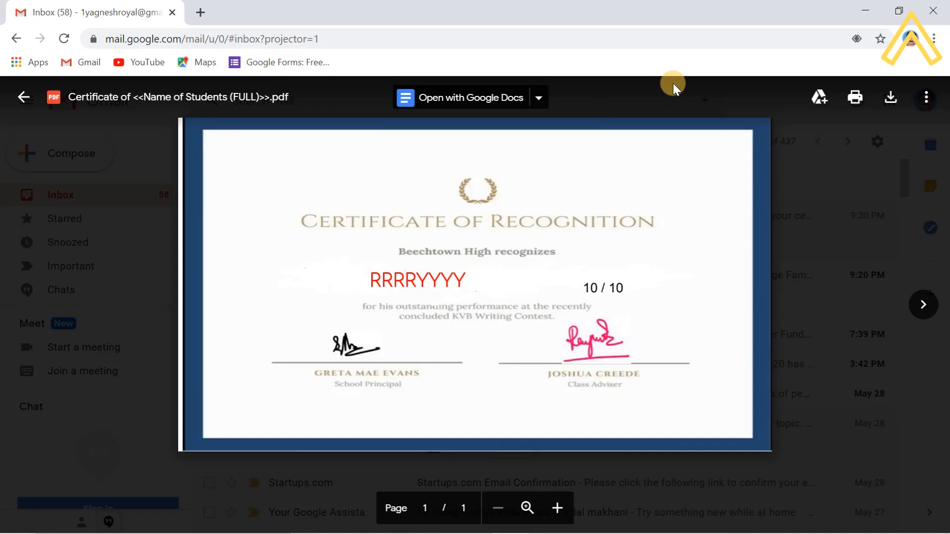
{"action": "key", "text": "super+d"}
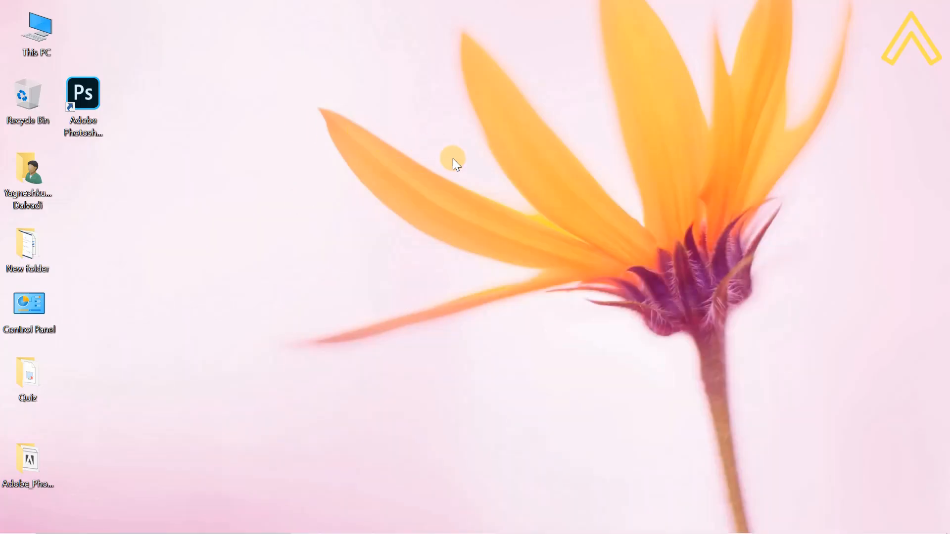